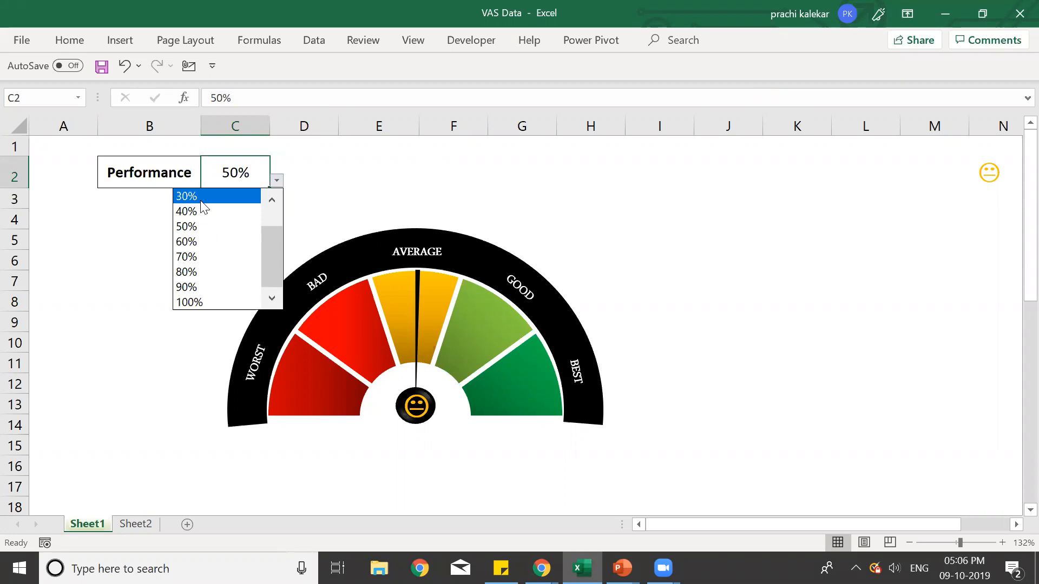
Step: Switch the Performance value in C2 through 30%, 80%, 90% and 100%, and back to 30%, to test the gauge
{"action": "left_click", "coordinate": [203, 197]}
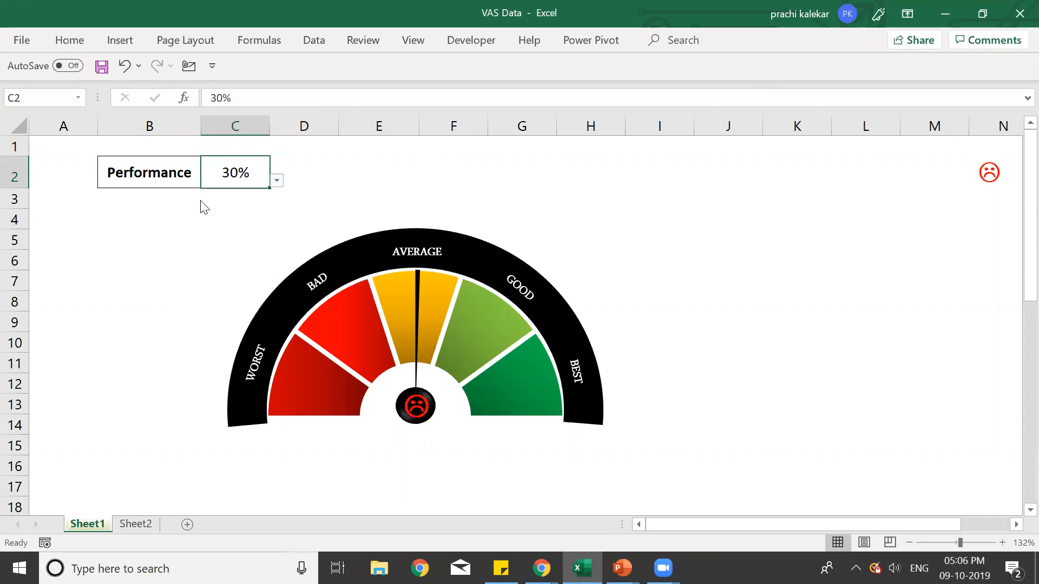
{"action": "left_click", "coordinate": [277, 180]}
{"action": "left_click", "coordinate": [223, 272]}
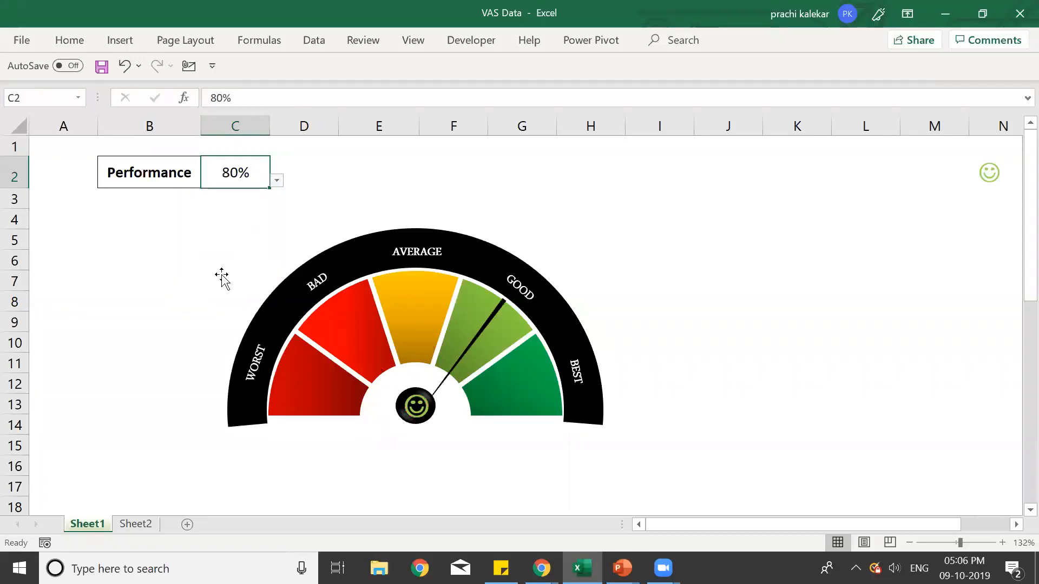
{"action": "left_click", "coordinate": [276, 180]}
{"action": "left_click", "coordinate": [186, 288]}
{"action": "left_click", "coordinate": [277, 183]}
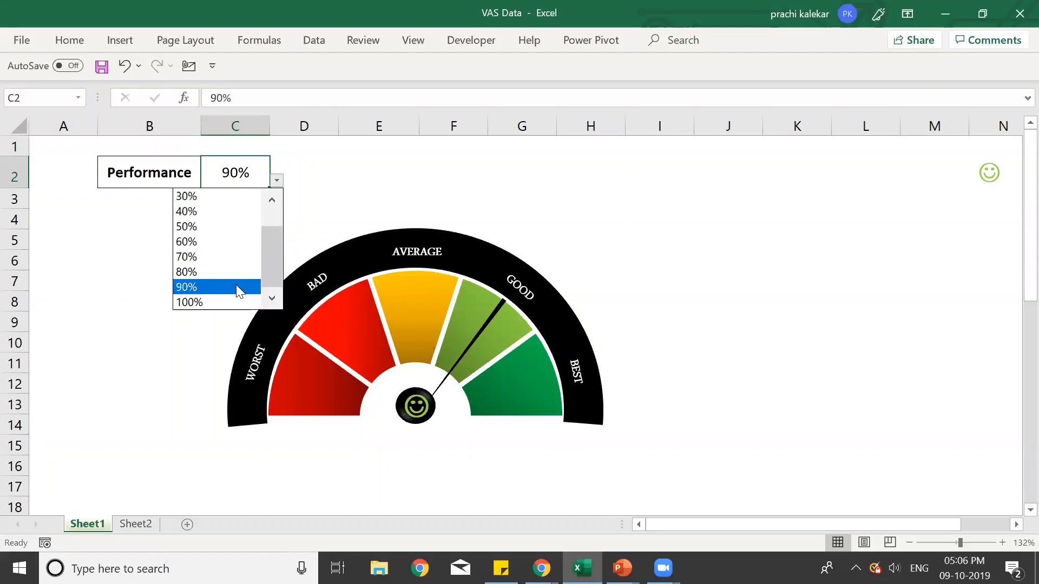
{"action": "left_click", "coordinate": [226, 300]}
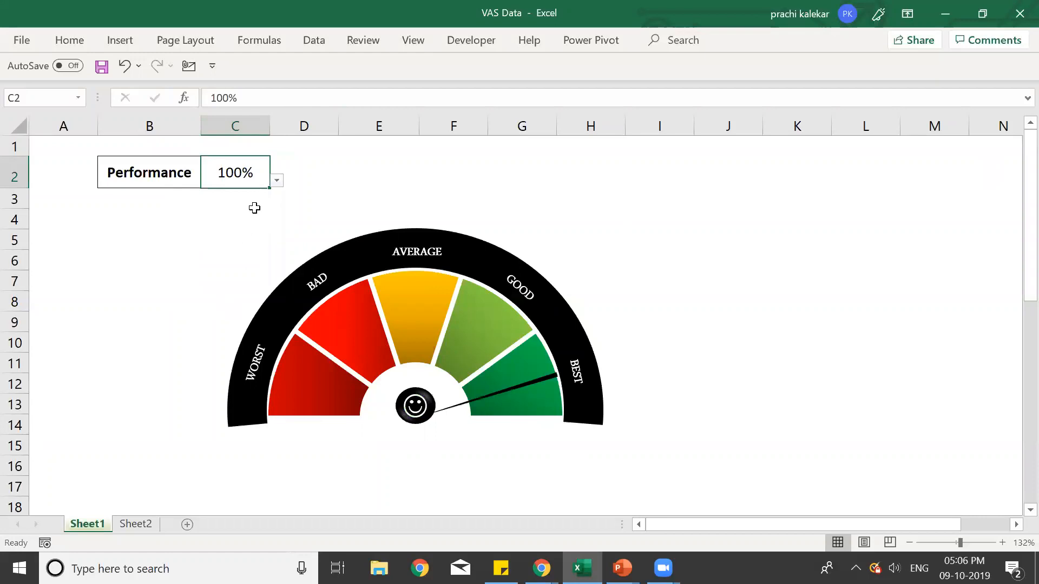
{"action": "left_click", "coordinate": [277, 182]}
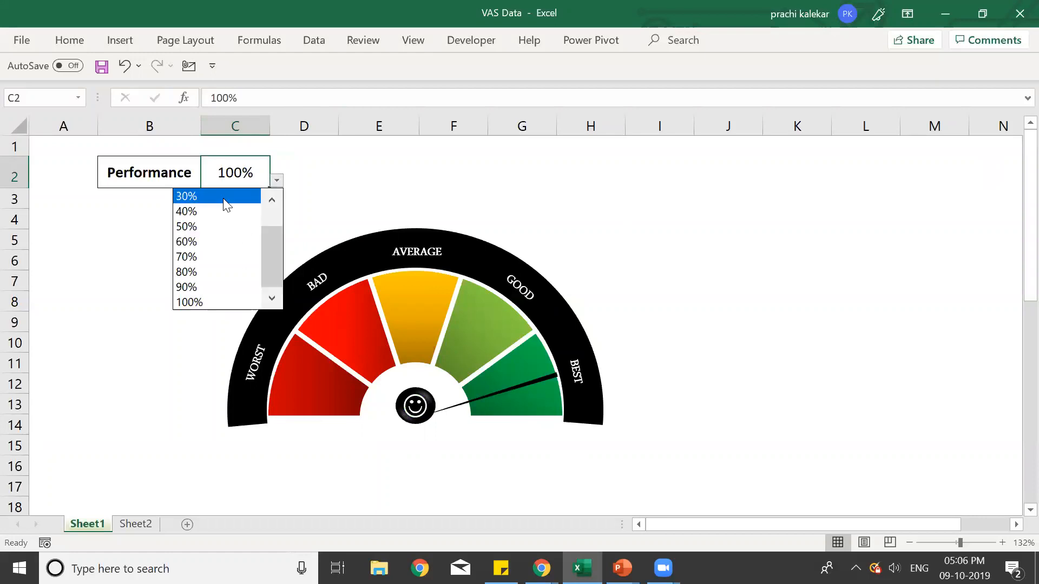
{"action": "left_click", "coordinate": [224, 197]}
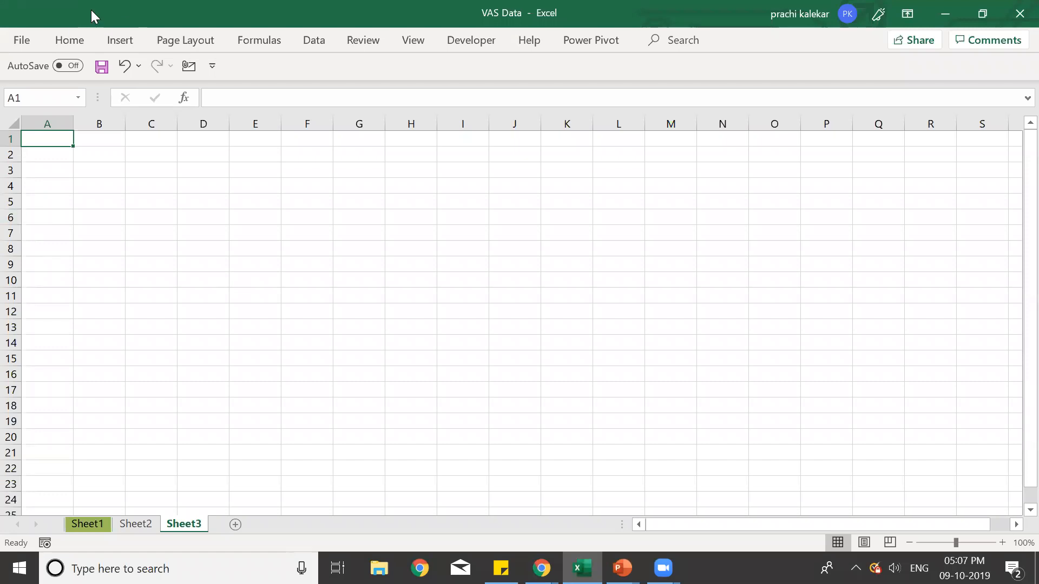
Step: Hide the gridlines on the blank Sheet3
{"action": "left_click", "coordinate": [411, 41]}
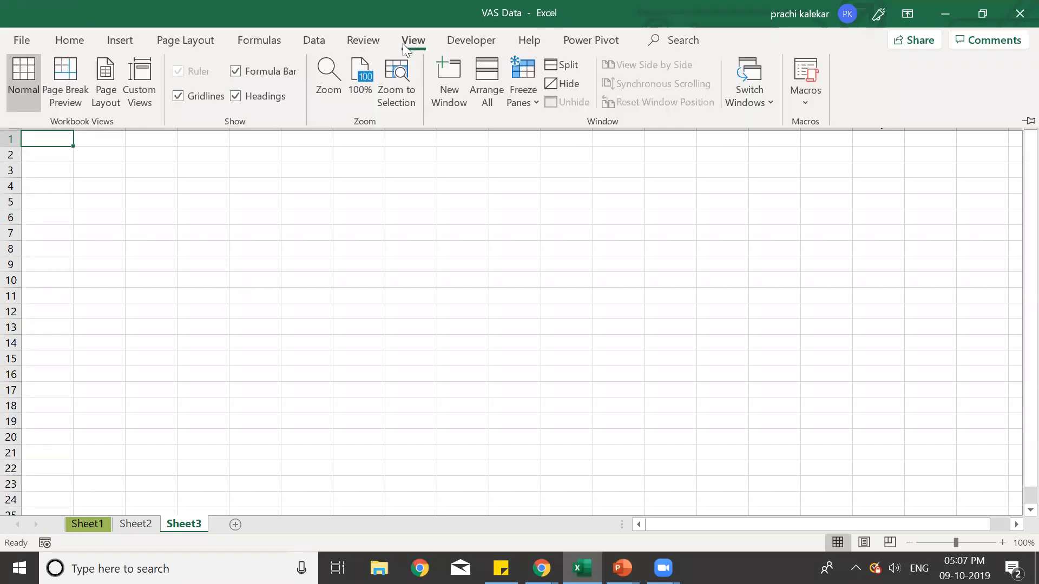
{"action": "left_click", "coordinate": [178, 96]}
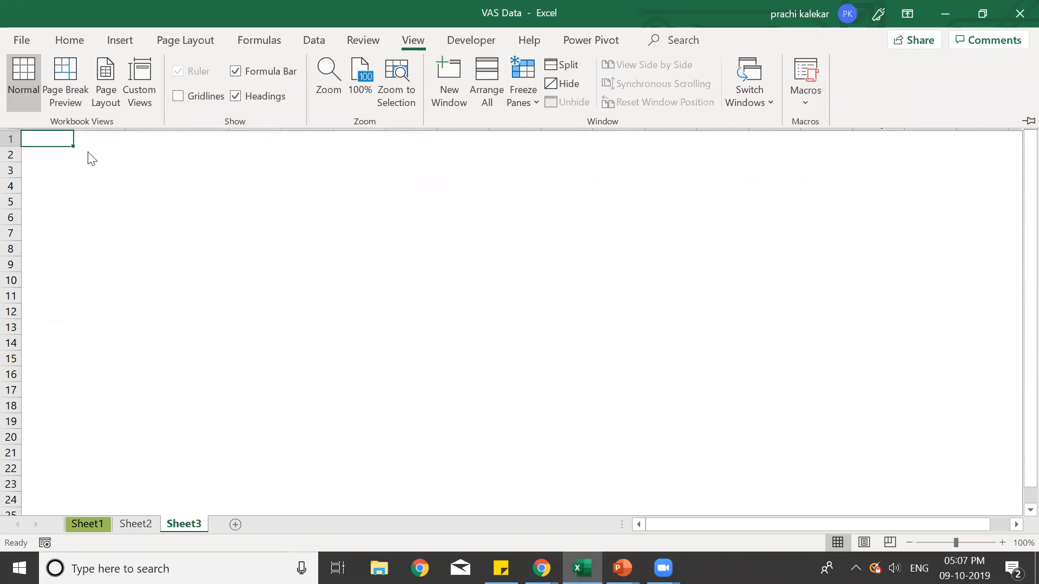
{"action": "left_click", "coordinate": [78, 177]}
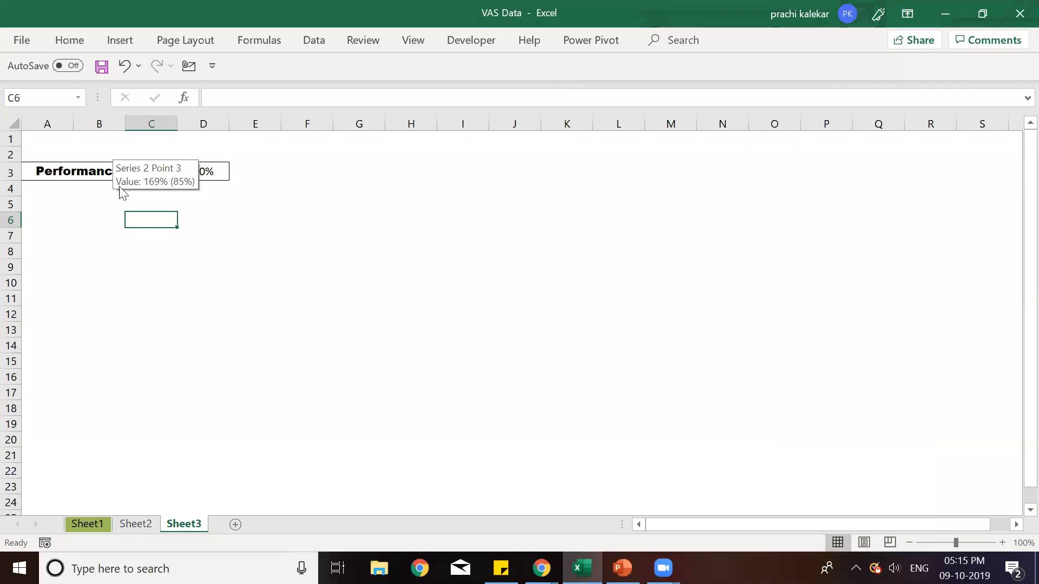
Step: Set the Performance Score value in cell D3 to 50%
{"action": "left_click", "coordinate": [209, 172]}
{"action": "double_click", "coordinate": [209, 172]}
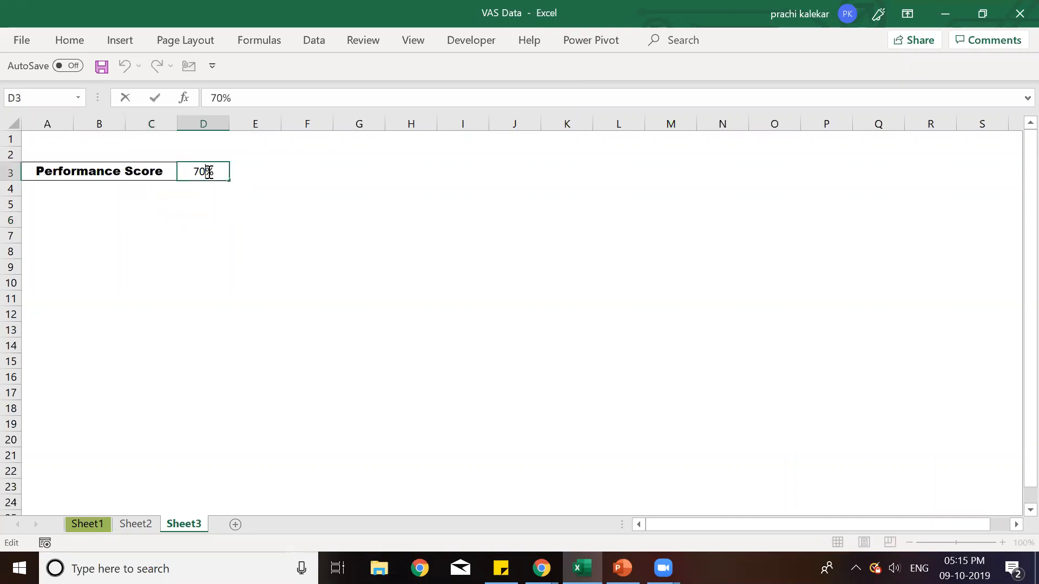
{"action": "key", "text": "BackSpace"}
{"action": "key", "text": "BackSpace"}
{"action": "type", "text": "50"}
{"action": "left_click_drag", "start_coordinate": [102, 178], "coordinate": [200, 166]}
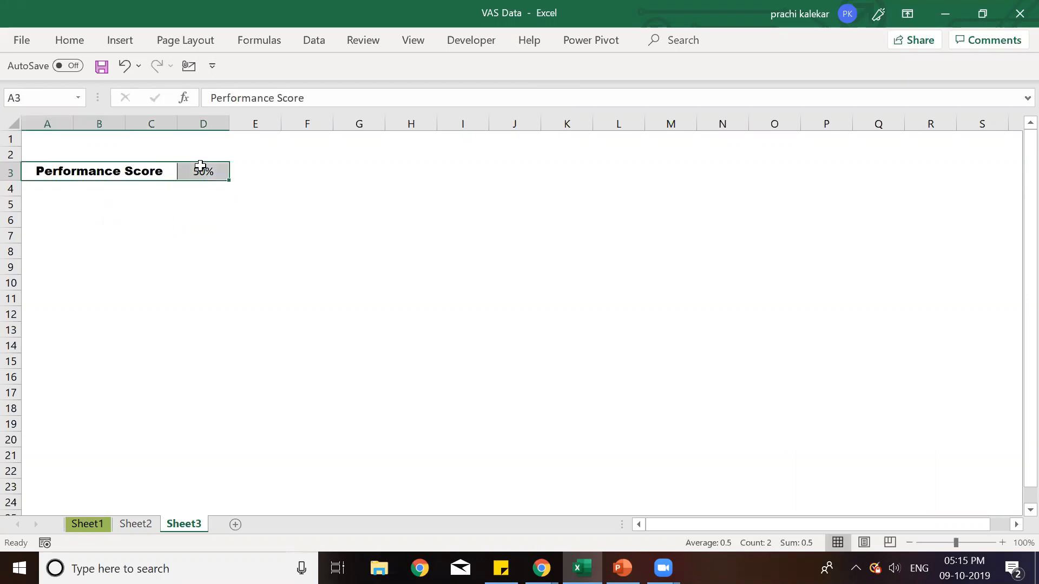
{"action": "left_click", "coordinate": [71, 41]}
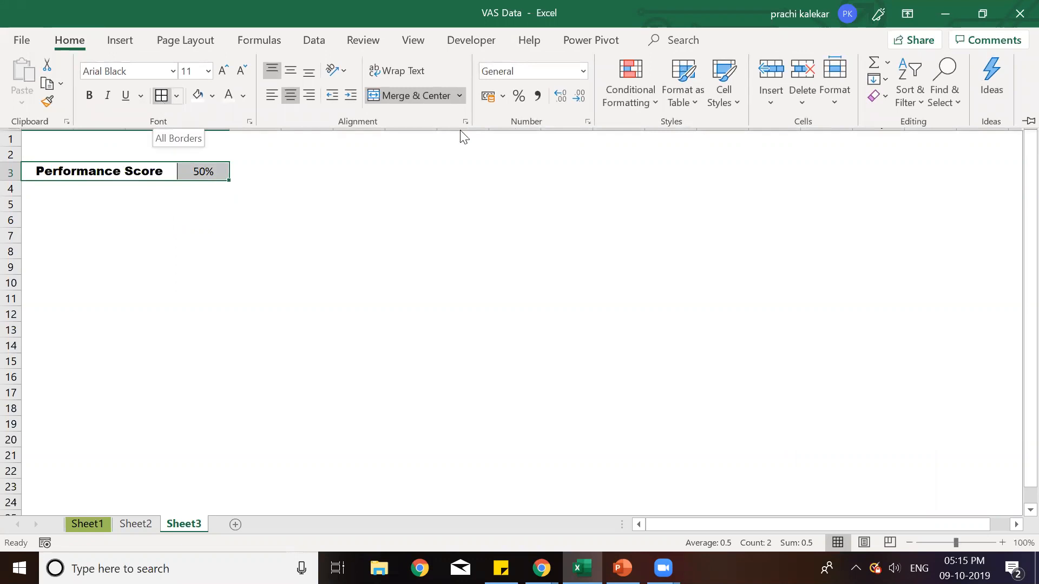
{"action": "left_click", "coordinate": [475, 138]}
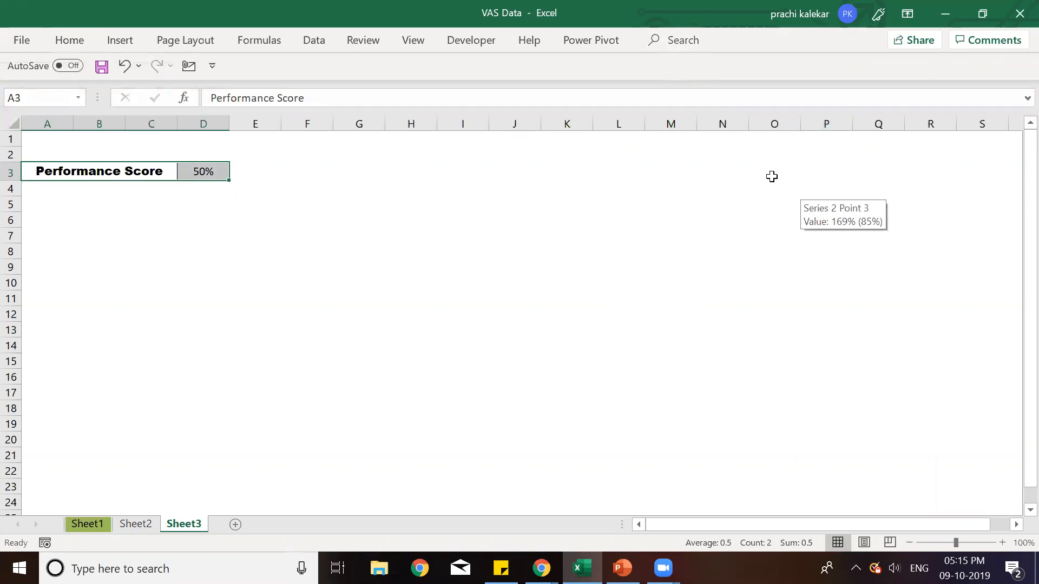
Step: Start the rating table by entering 0% in O3 and the label Worst in P3
{"action": "double_click", "coordinate": [772, 176]}
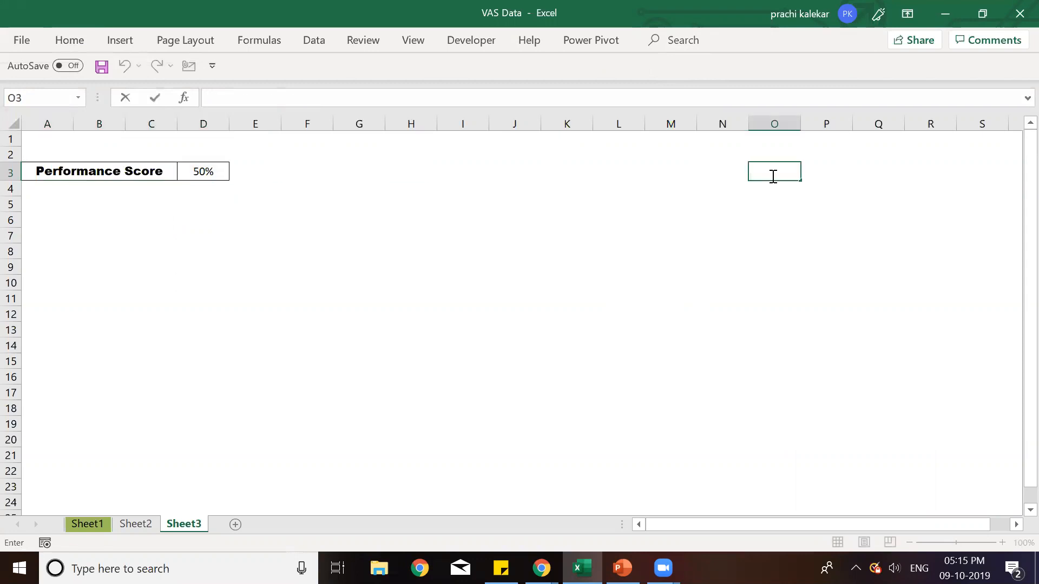
{"action": "type", "text": "0%"}
{"action": "key", "text": "Tab"}
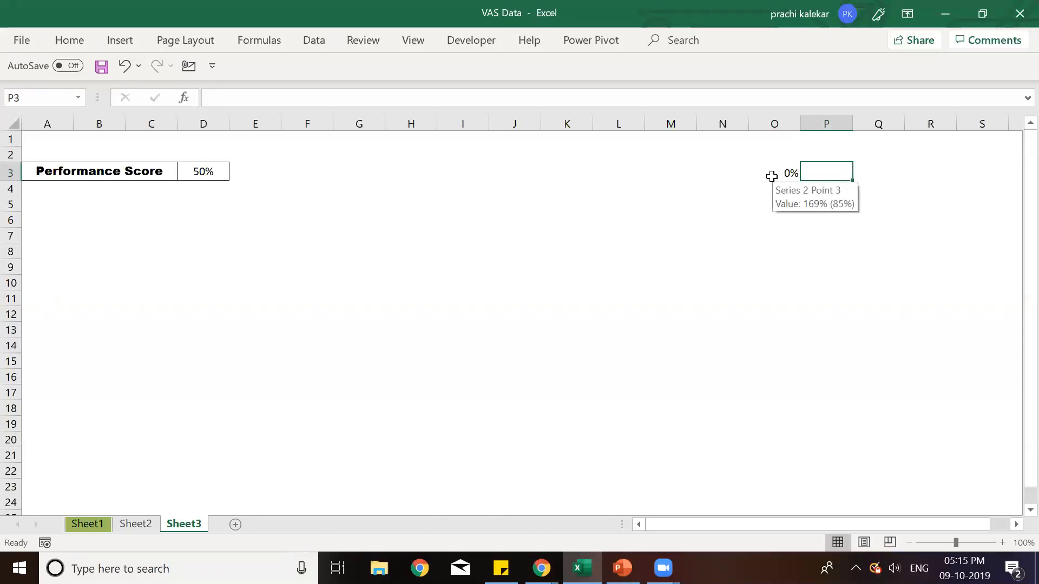
{"action": "key", "text": "Caps_Lock"}
{"action": "type", "text": "W"}
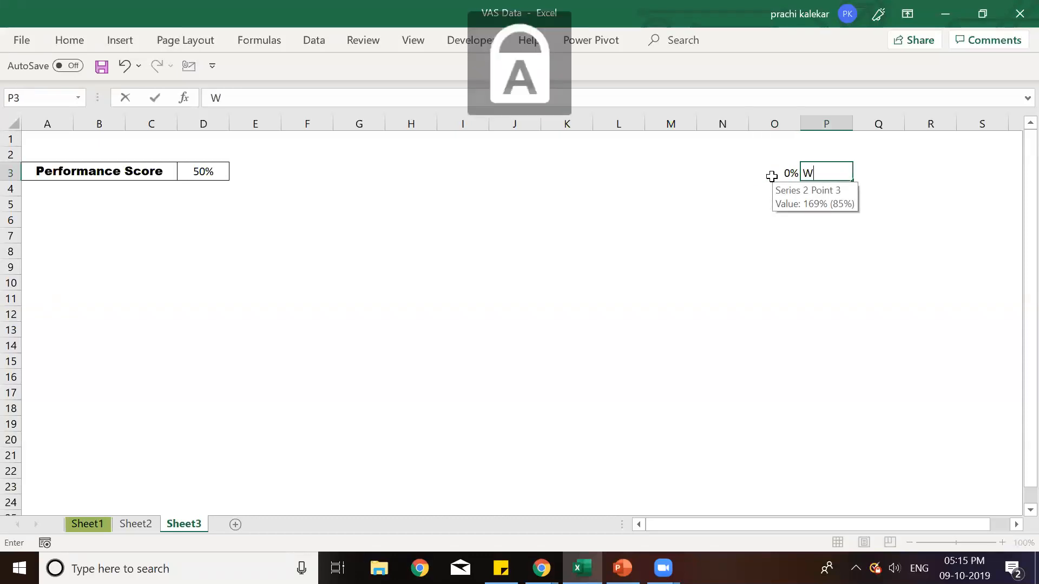
{"action": "key", "text": "Caps_Lock"}
{"action": "type", "text": "orst"}
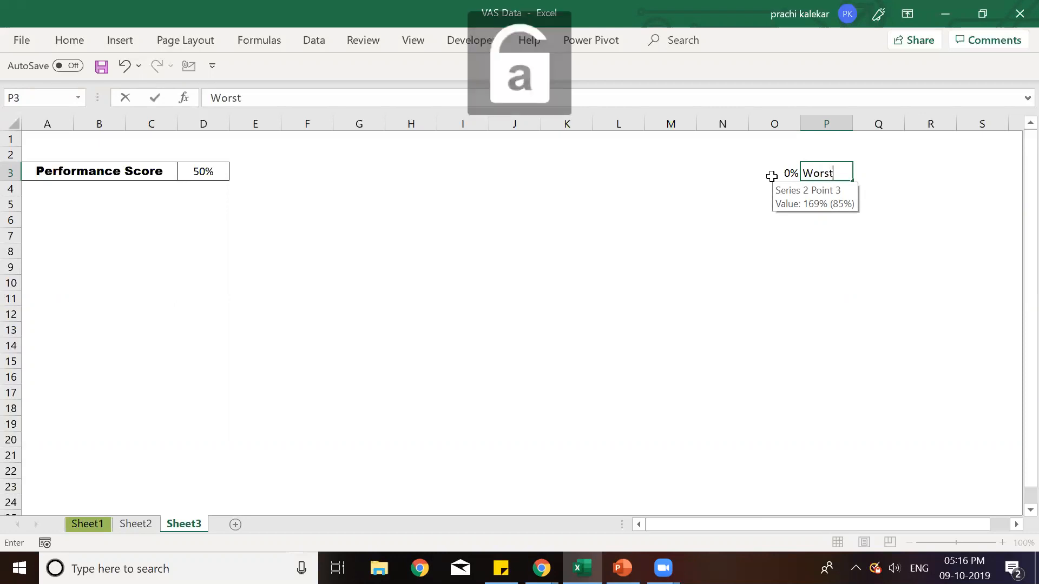
{"action": "key", "text": "Return"}
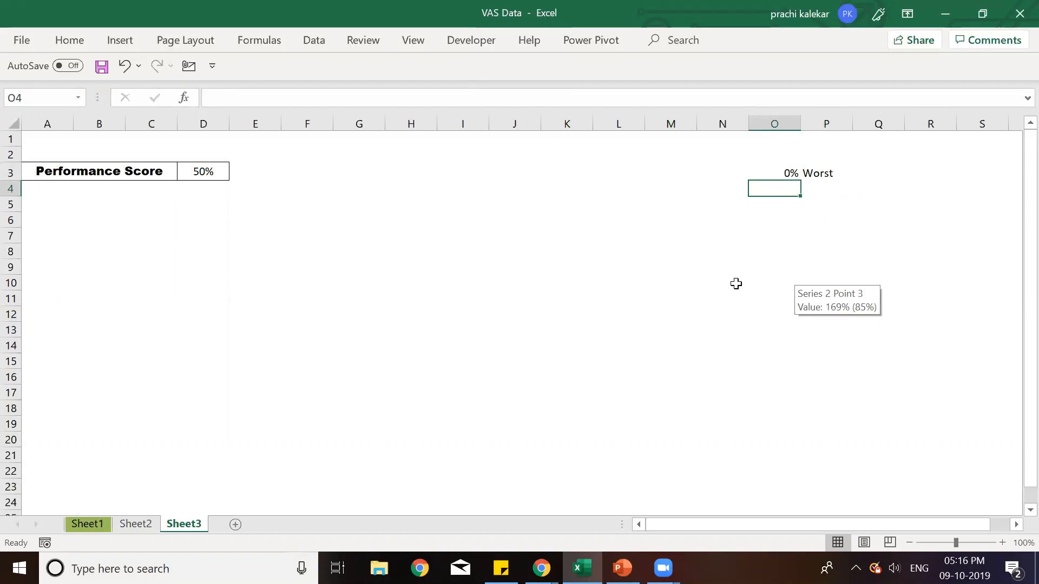
Step: Add the second rating row with 30% in O4 and the label Bad in P4
{"action": "type", "text": "30%"}
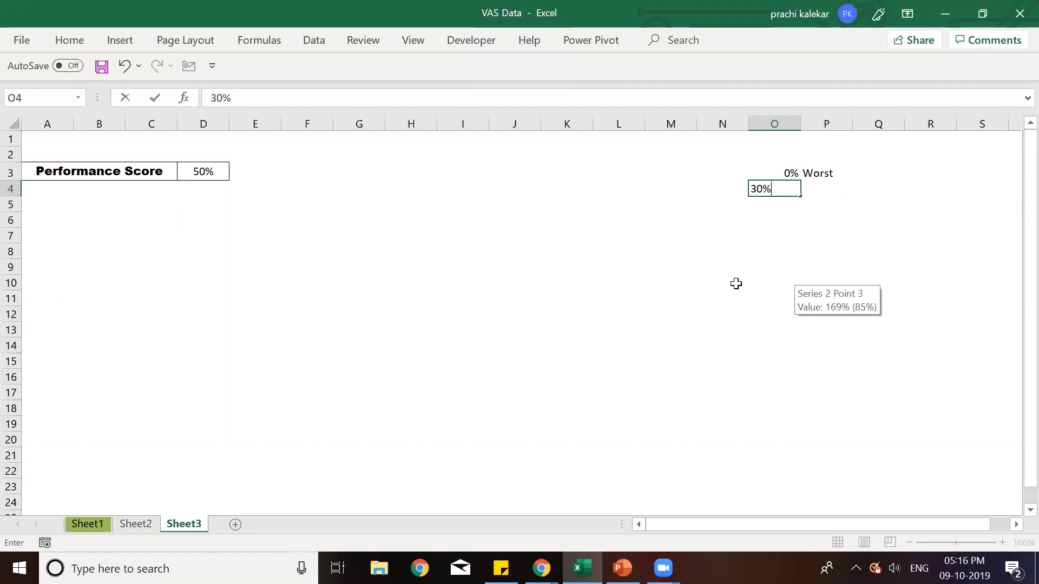
{"action": "key", "text": "Tab"}
{"action": "type", "text": "Bad"}
{"action": "key", "text": "Return"}
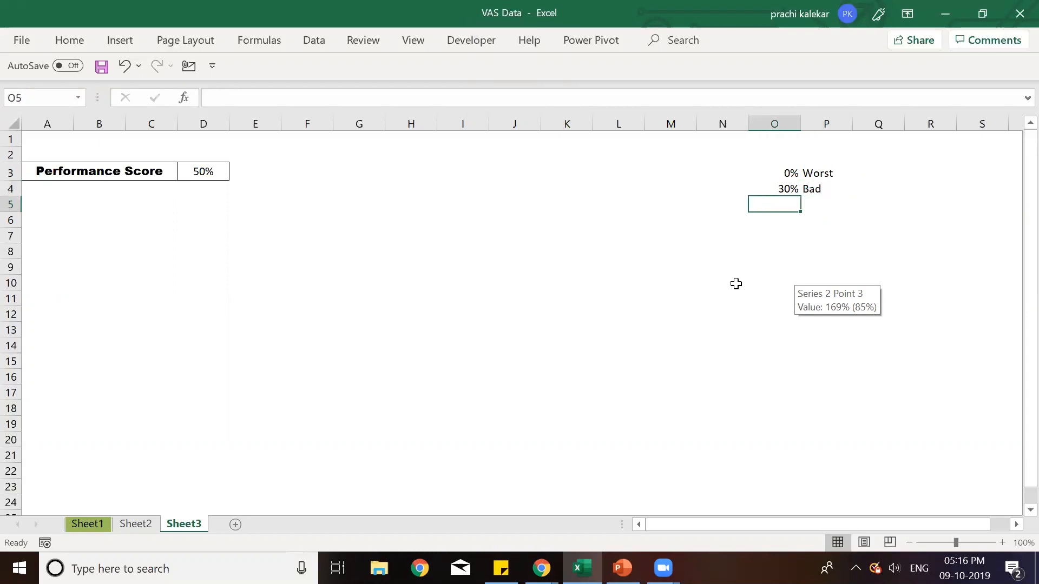
Step: Add the third rating row with 50% in O5 and the label Good in P5
{"action": "type", "text": "50"}
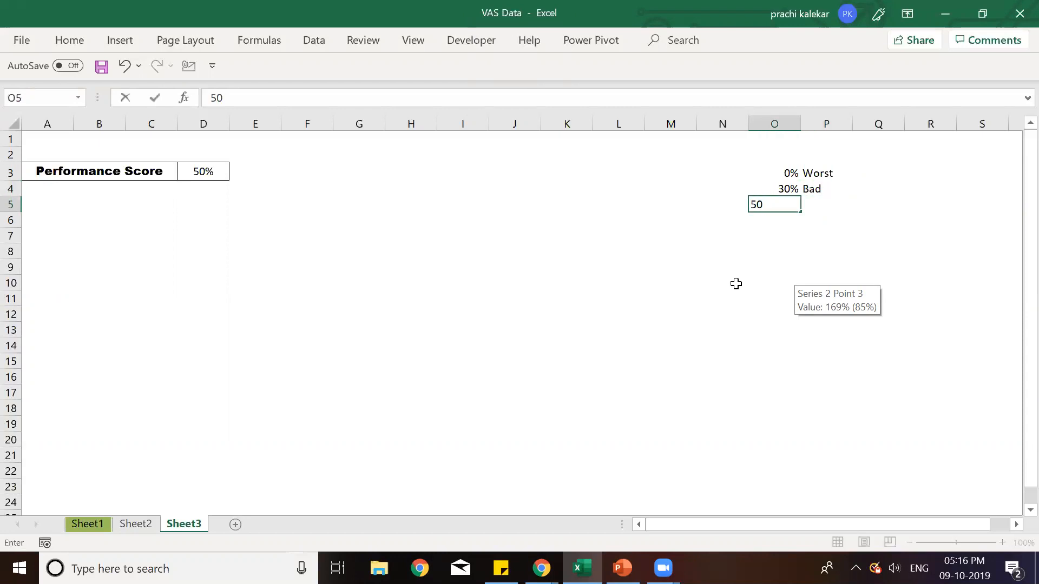
{"action": "type", "text": "%"}
{"action": "key", "text": "Tab"}
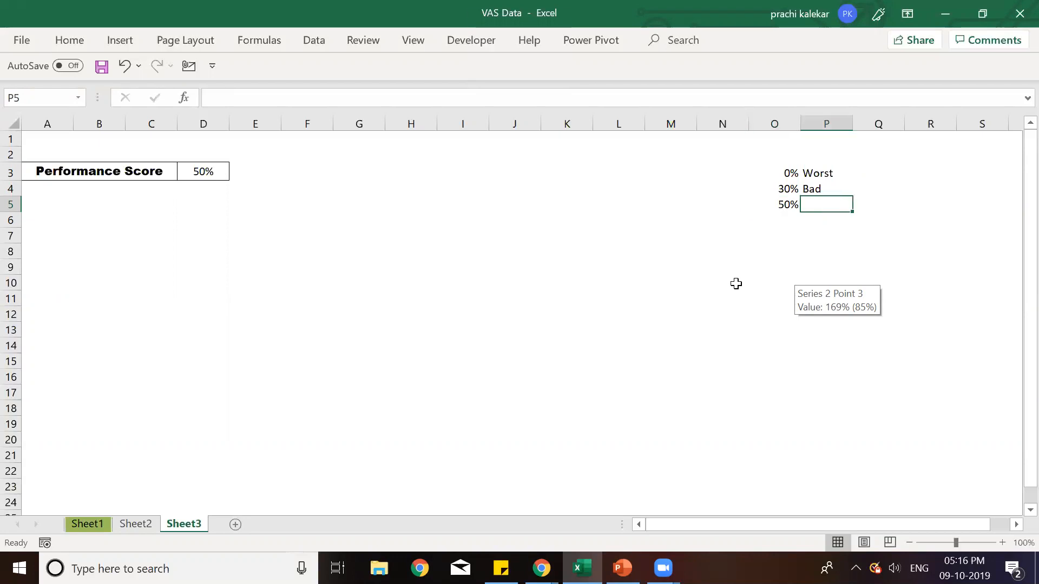
{"action": "type", "text": "Good"}
{"action": "key", "text": "Return"}
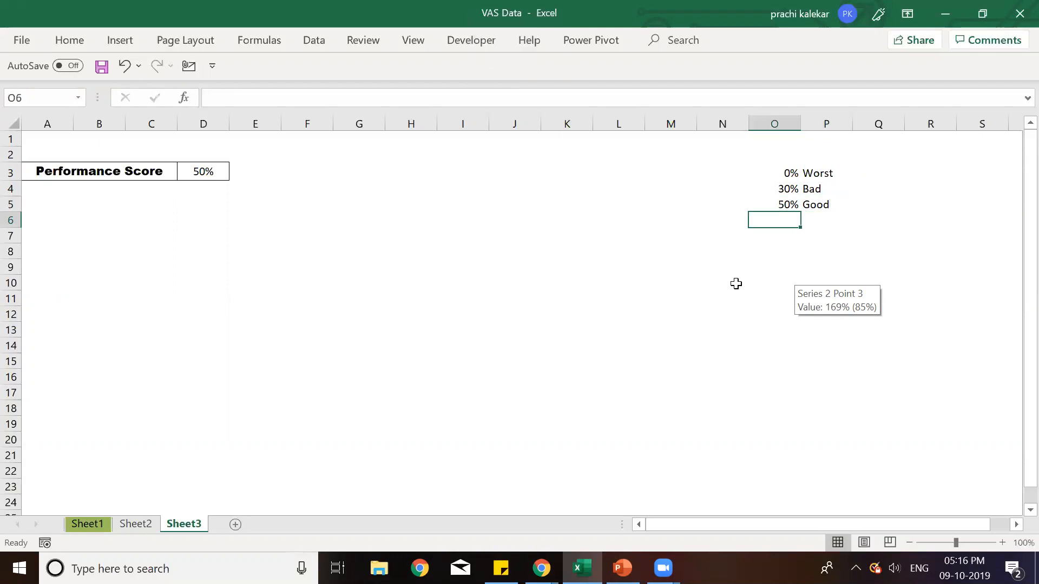
Step: Enter 70% in O6 and change the 50% row's label in P5 to Average
{"action": "type", "text": "70"}
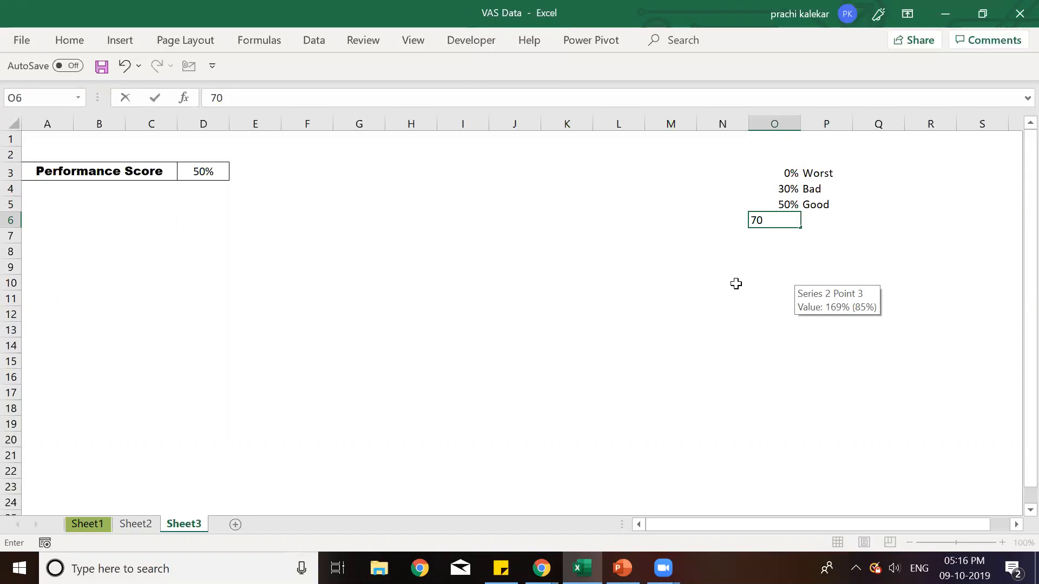
{"action": "type", "text": "%"}
{"action": "key", "text": "Tab"}
{"action": "key", "text": "Up"}
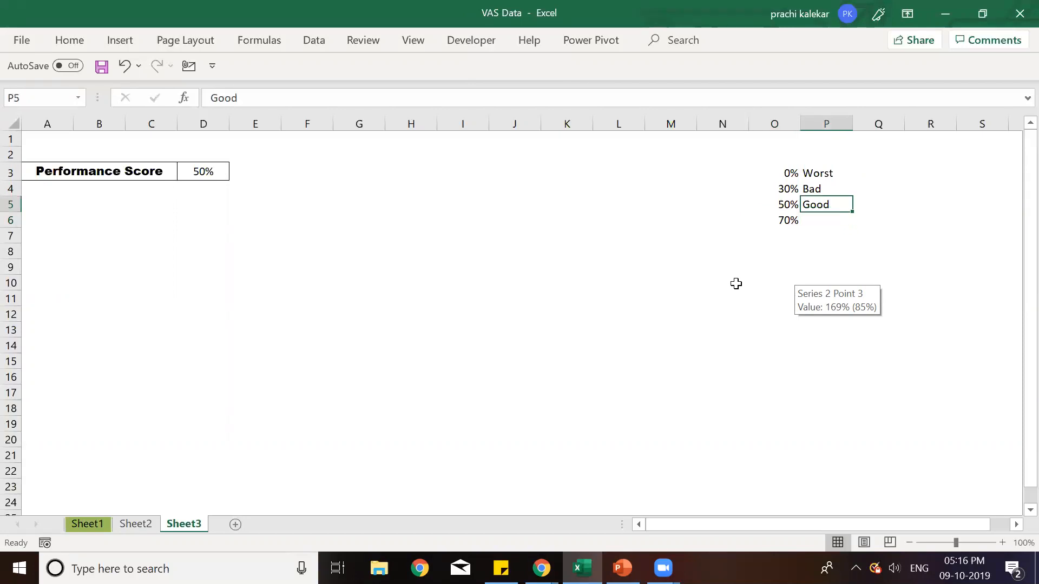
{"action": "key", "text": "Caps_Lock"}
{"action": "type", "text": "A"}
{"action": "key", "text": "Caps_Lock"}
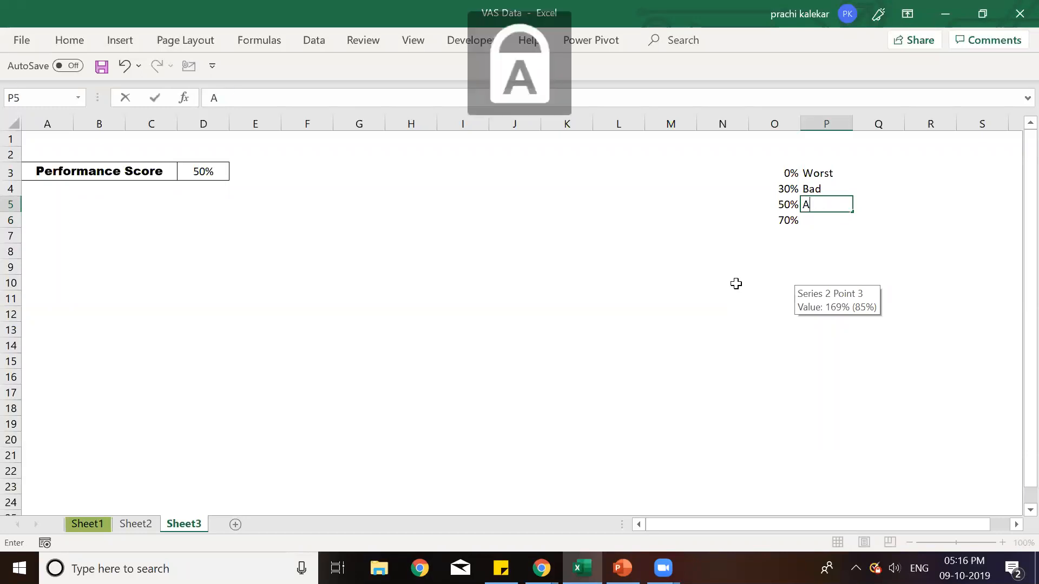
{"action": "type", "text": "verage"}
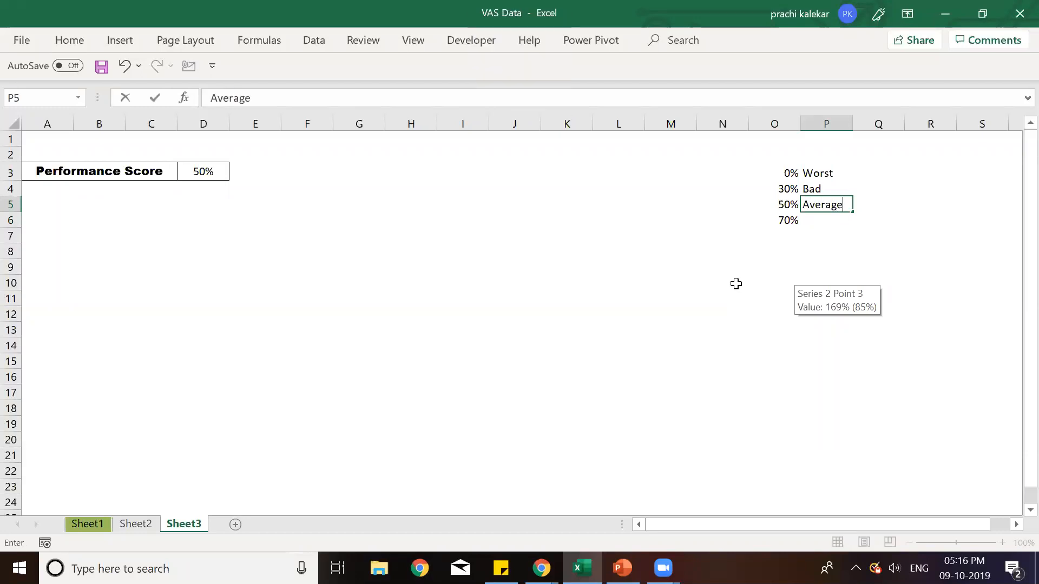
{"action": "key", "text": "Return"}
Step: Enter Good in P6 as the label for the 70% rating row
{"action": "key", "text": "Caps_Lock"}
{"action": "type", "text": "G"}
{"action": "key", "text": "Caps_Lock"}
{"action": "type", "text": "ood"}
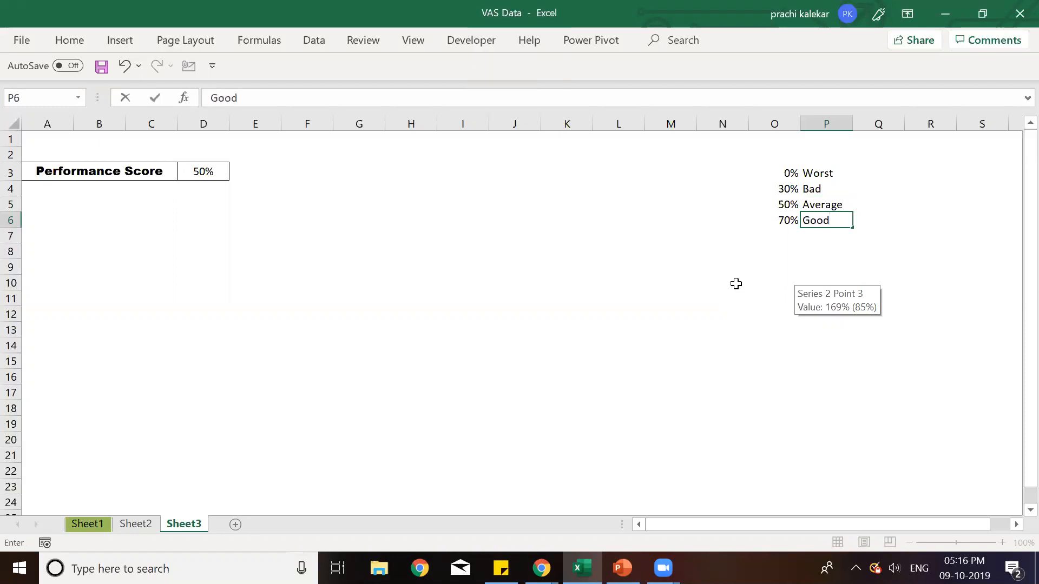
{"action": "key", "text": "Return"}
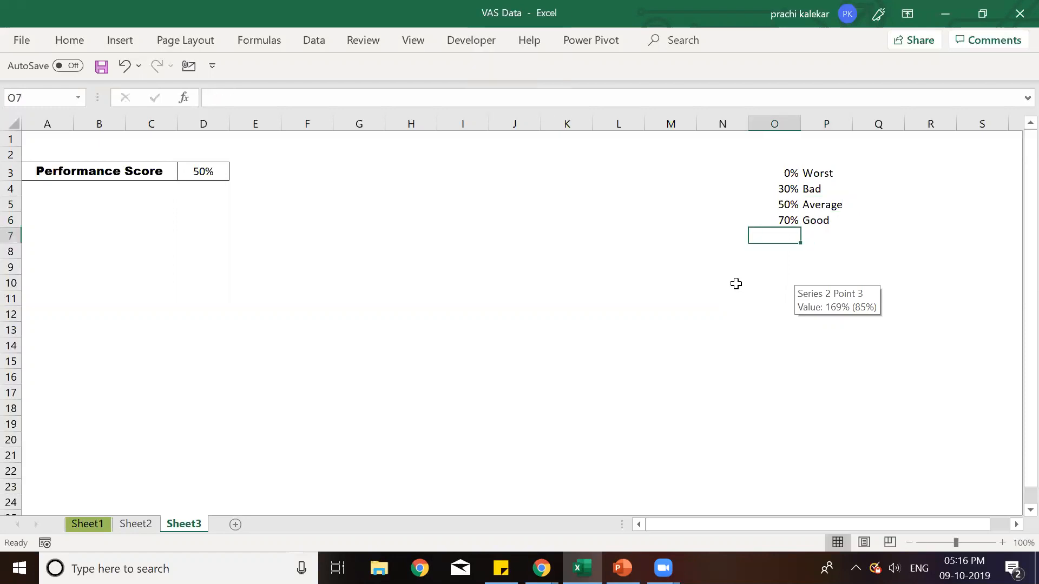
Step: Add the last rating row with 90% in O7 and the label Best in P7
{"action": "type", "text": "90"}
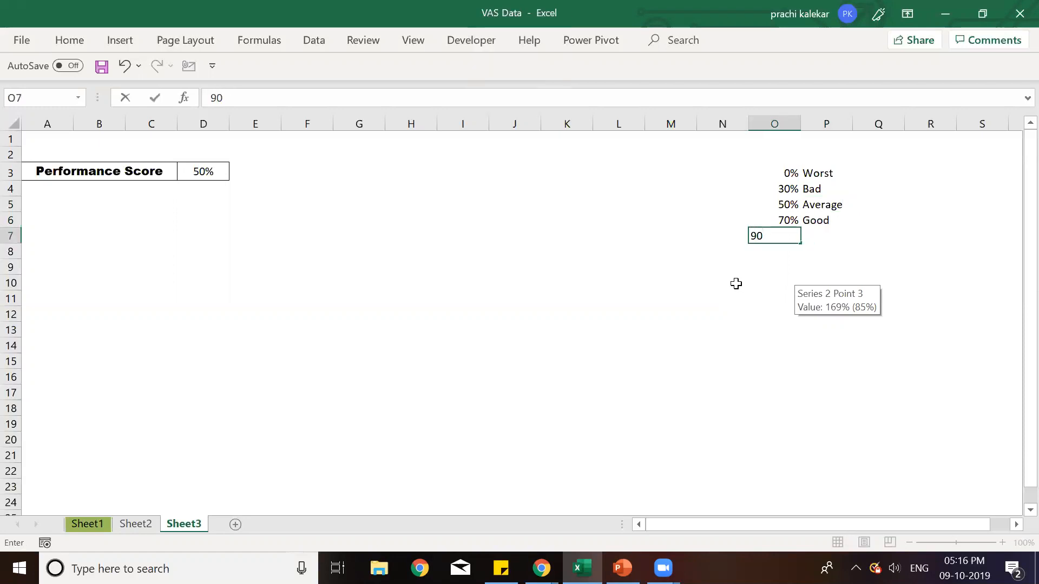
{"action": "type", "text": "%"}
{"action": "key", "text": "Tab"}
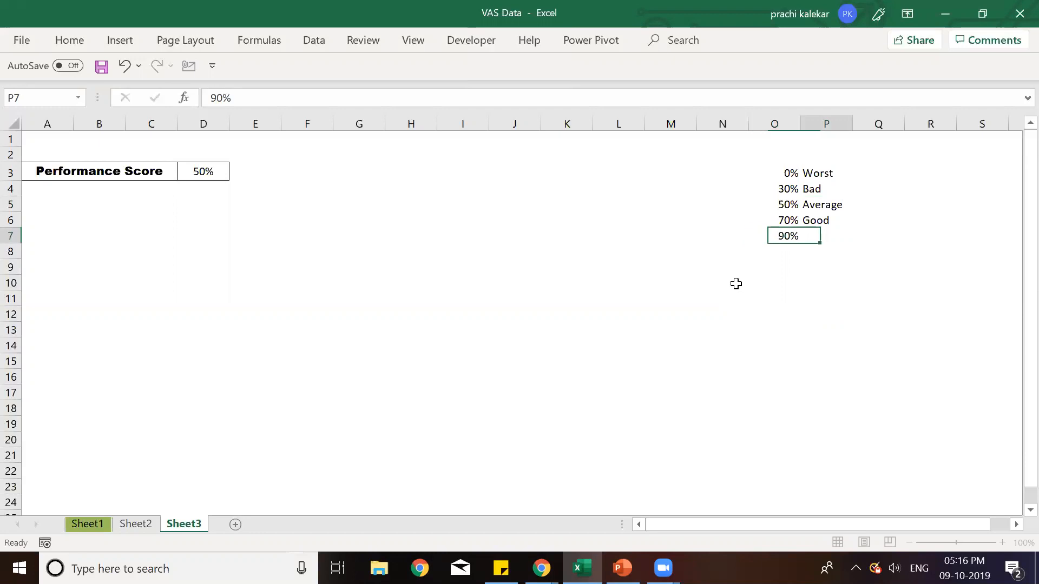
{"action": "key", "text": "Caps_Lock"}
{"action": "type", "text": "Bad"}
{"action": "key", "text": "Caps_Lock"}
{"action": "type", "text": "est"}
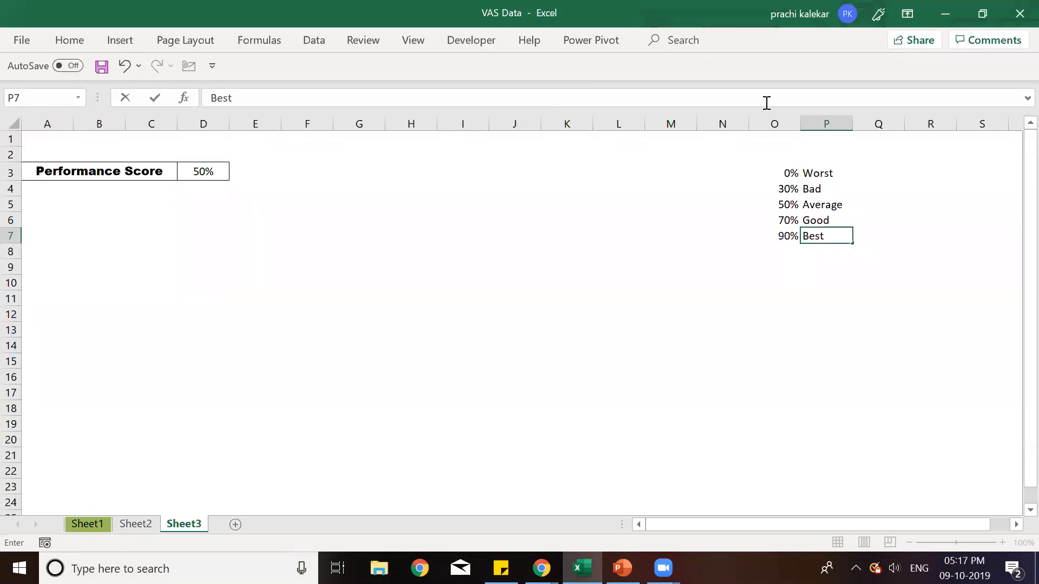
Step: Enter 10% in Q3, beside the Worst label, as the first value of a new column
{"action": "left_click", "coordinate": [855, 173]}
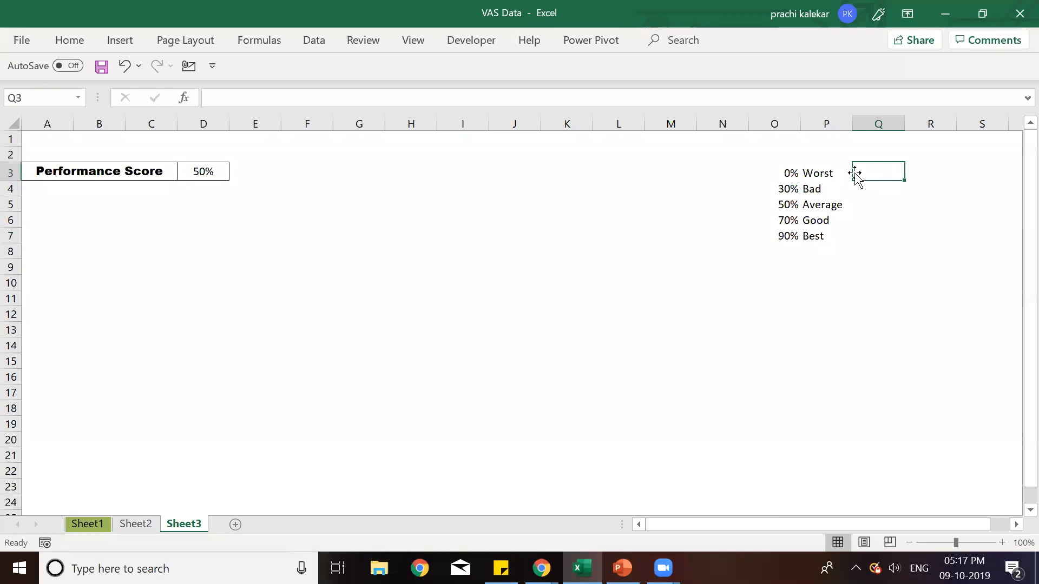
{"action": "type", "text": "10"}
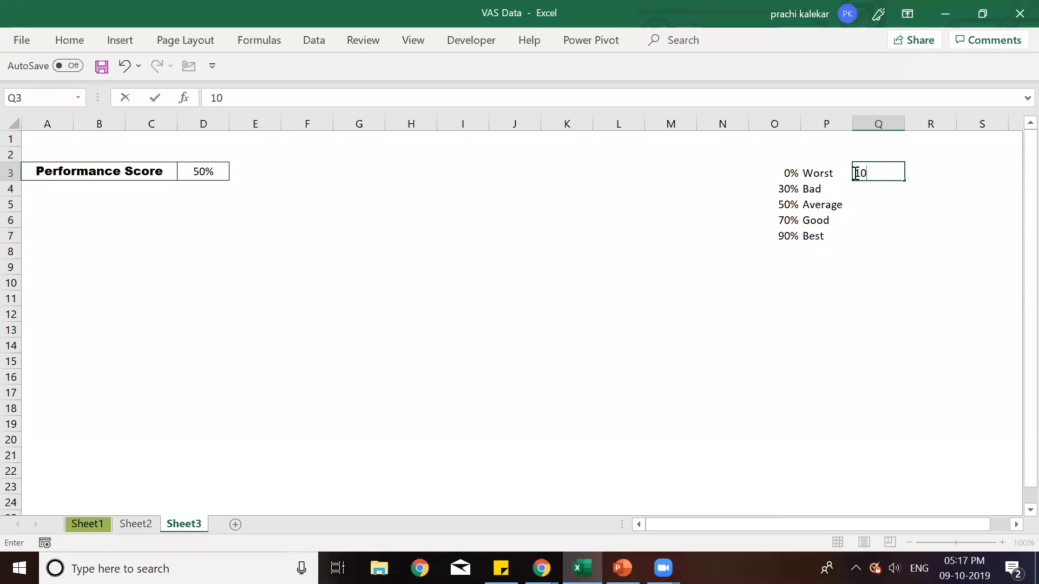
{"action": "type", "text": "%"}
{"action": "key", "text": "Return"}
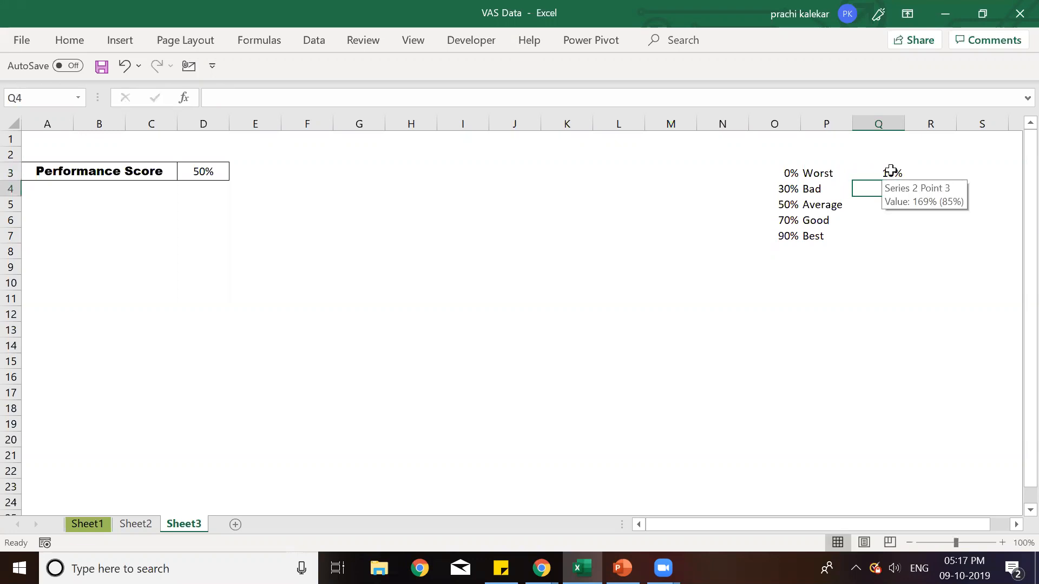
Step: Enter the formula =Q3+20% in Q4 and fill it down through Q7
{"action": "double_click", "coordinate": [859, 191]}
{"action": "type", "text": "="}
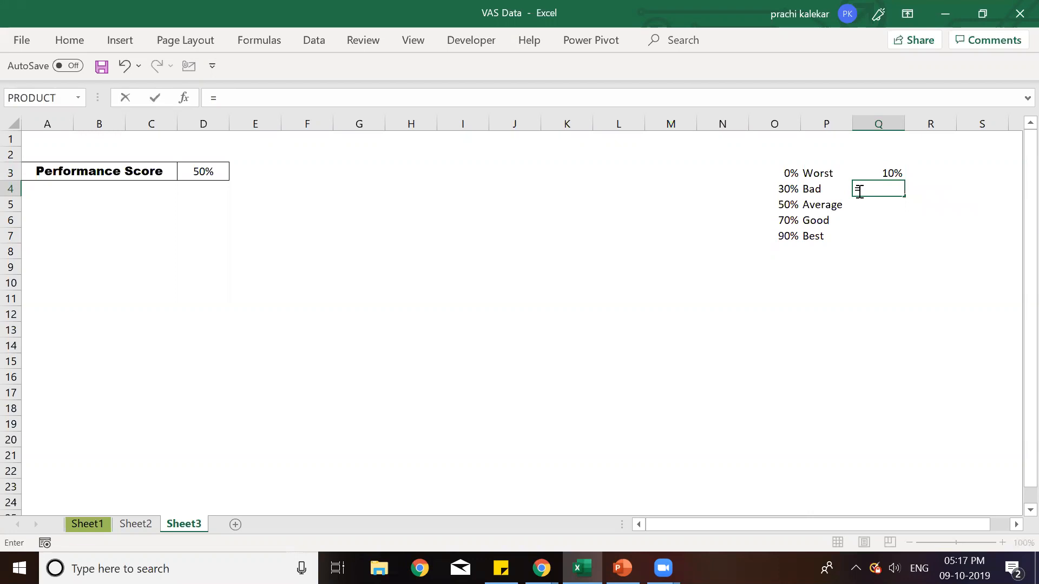
{"action": "left_click", "coordinate": [886, 171]}
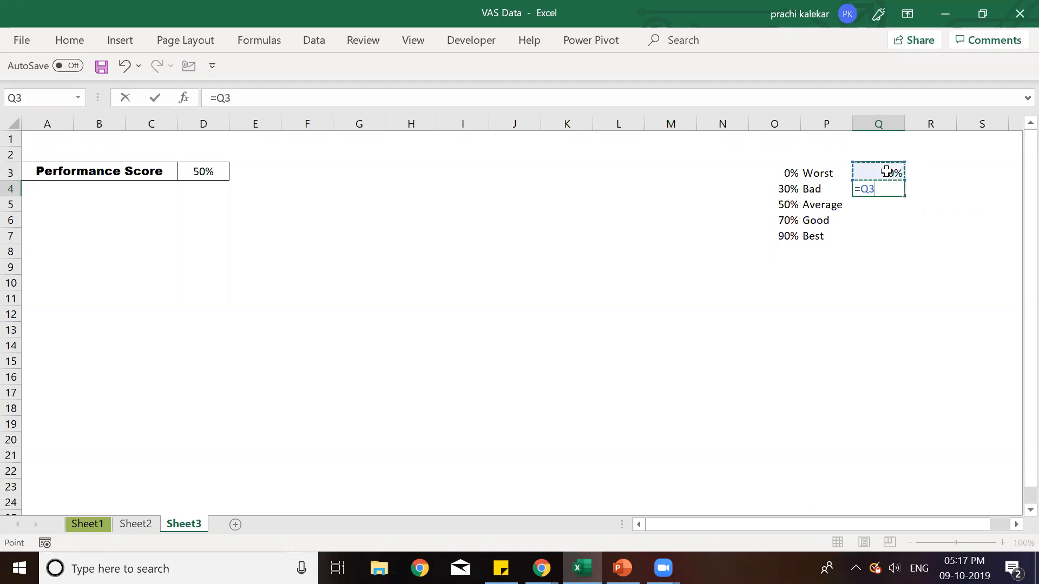
{"action": "type", "text": "+20%"}
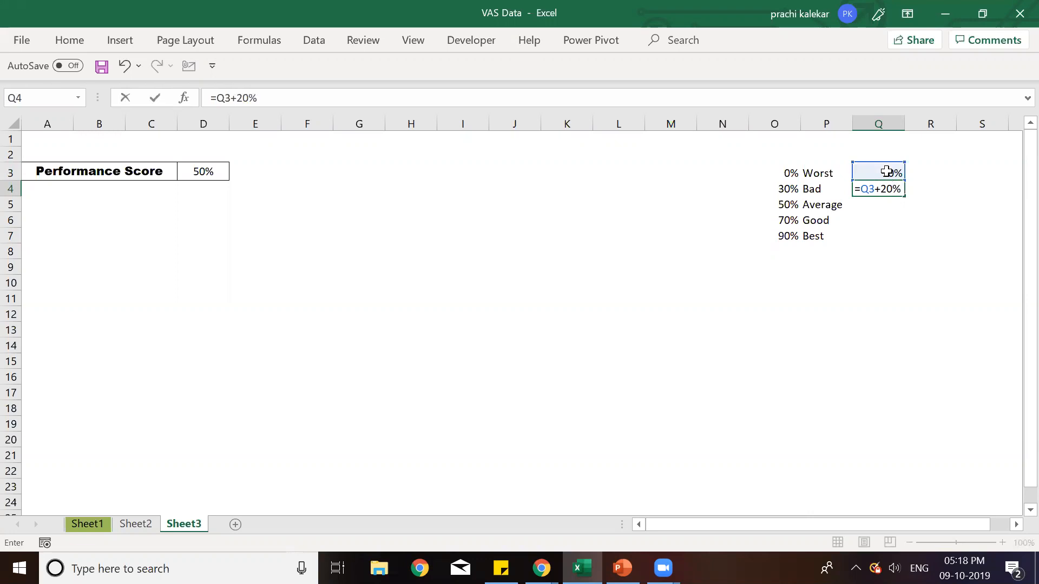
{"action": "key", "text": "Return"}
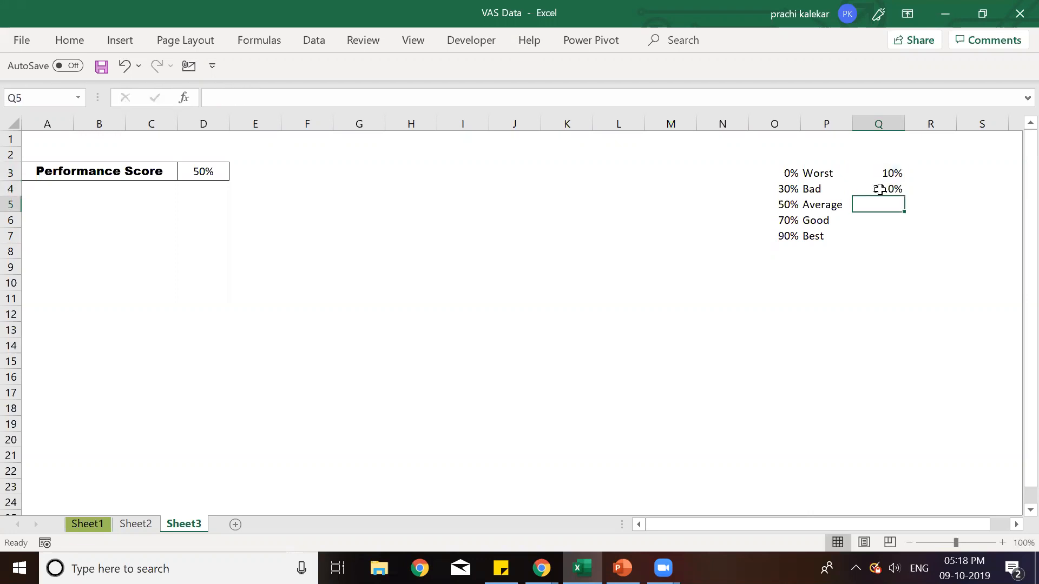
{"action": "left_click", "coordinate": [880, 188]}
{"action": "left_click_drag", "start_coordinate": [905, 197], "coordinate": [922, 240]}
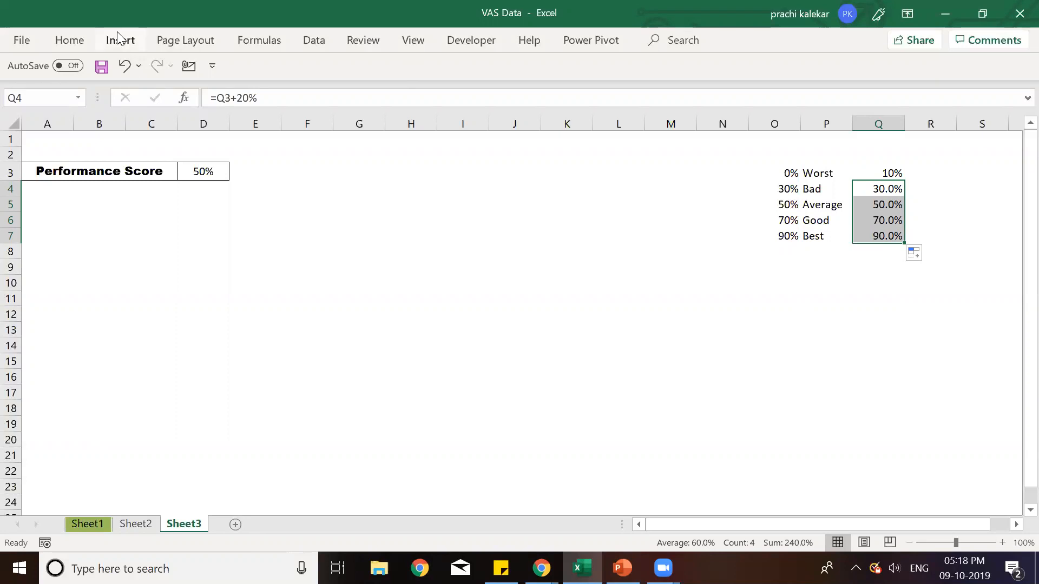
Step: Remove the decimal place from the percentages in Q4:Q7
{"action": "left_click", "coordinate": [73, 42]}
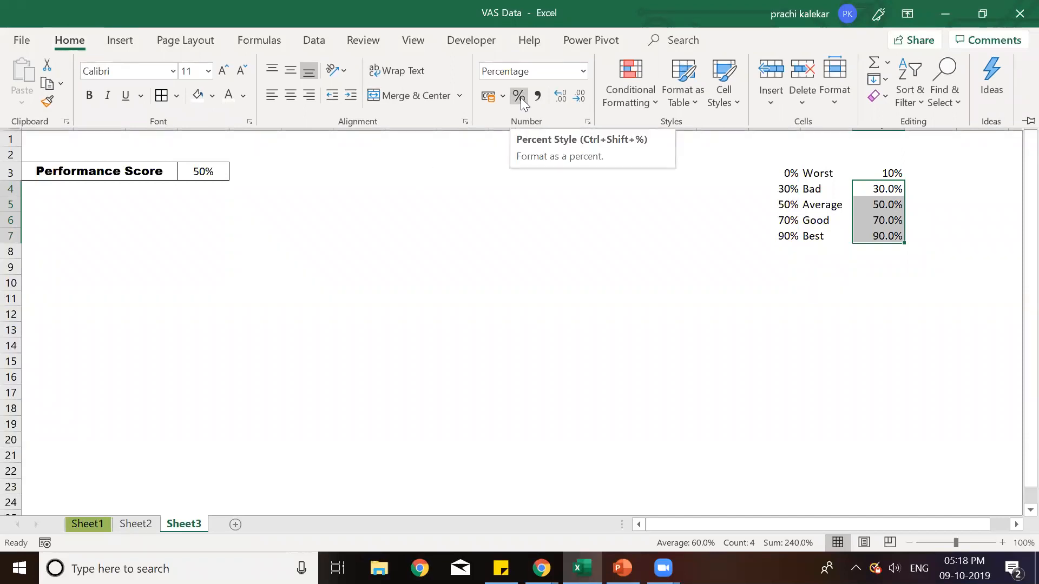
{"action": "left_click", "coordinate": [576, 99]}
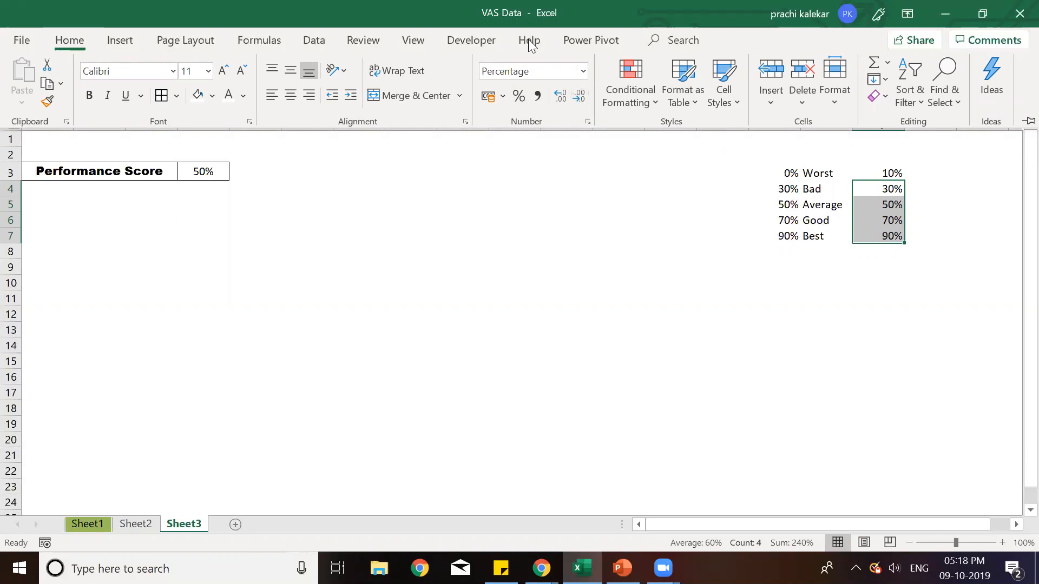
{"action": "key", "text": "Escape"}
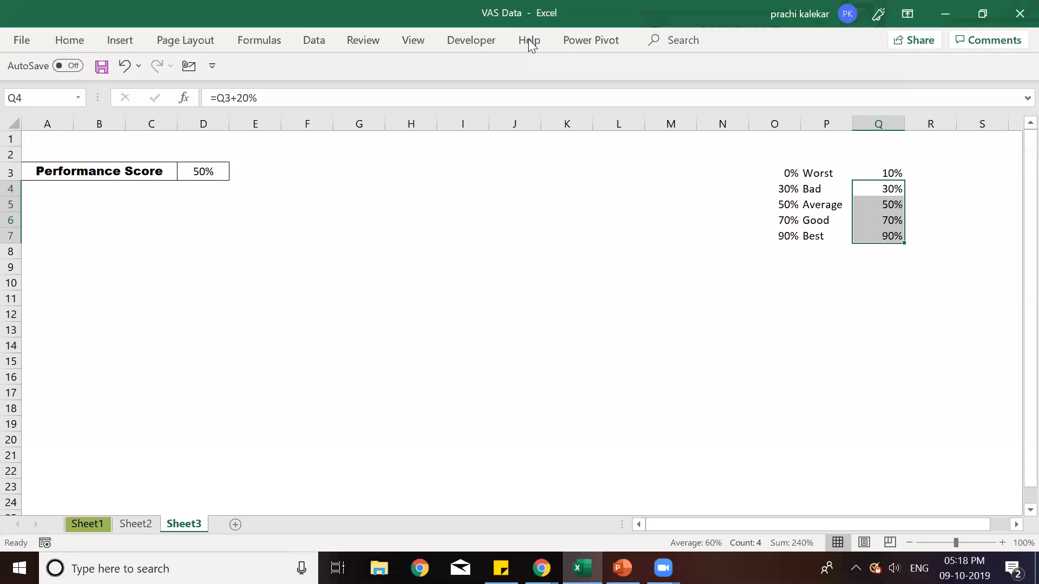
Step: Apply borders around every cell of the rating table O3:Q7
{"action": "left_click", "coordinate": [772, 173]}
{"action": "left_click_drag", "start_coordinate": [829, 193], "coordinate": [890, 234]}
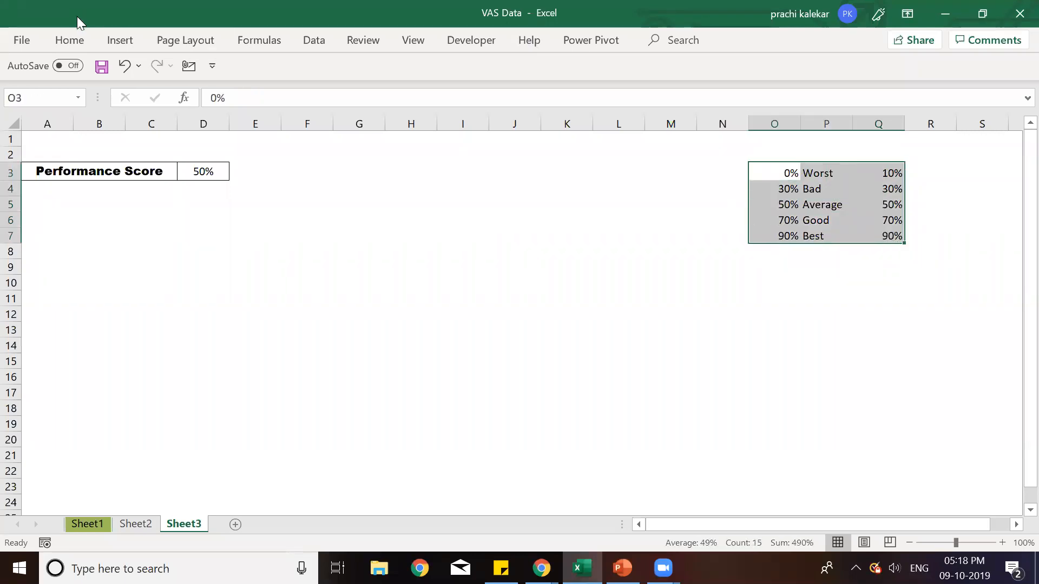
{"action": "left_click", "coordinate": [66, 40]}
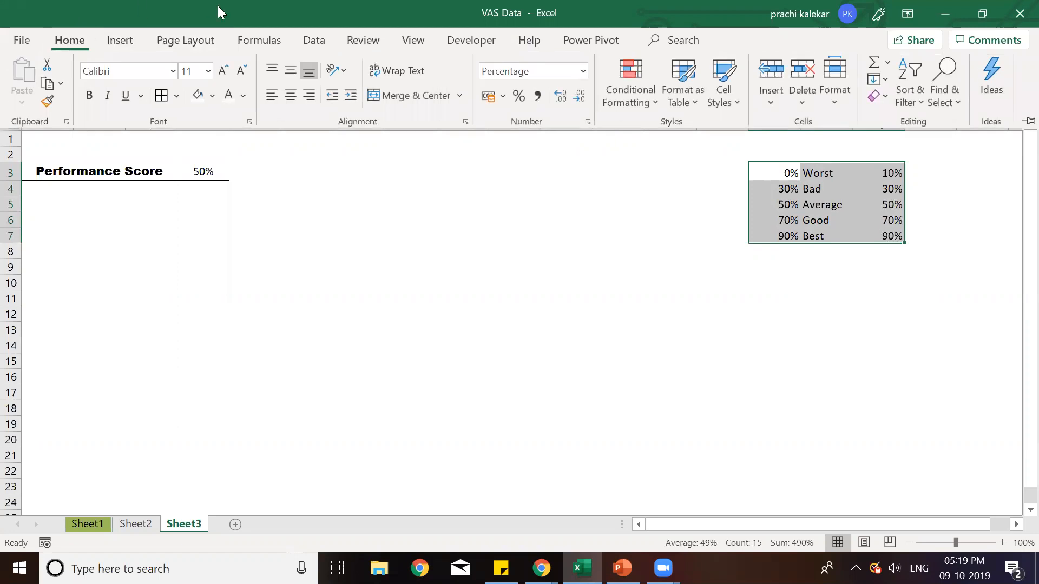
{"action": "left_click", "coordinate": [159, 95]}
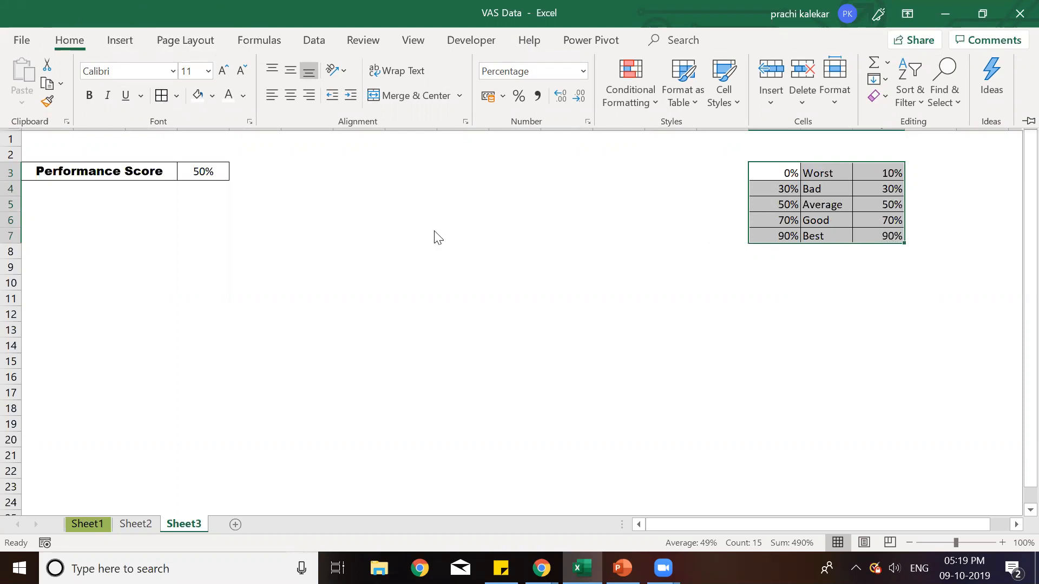
{"action": "left_click", "coordinate": [279, 249]}
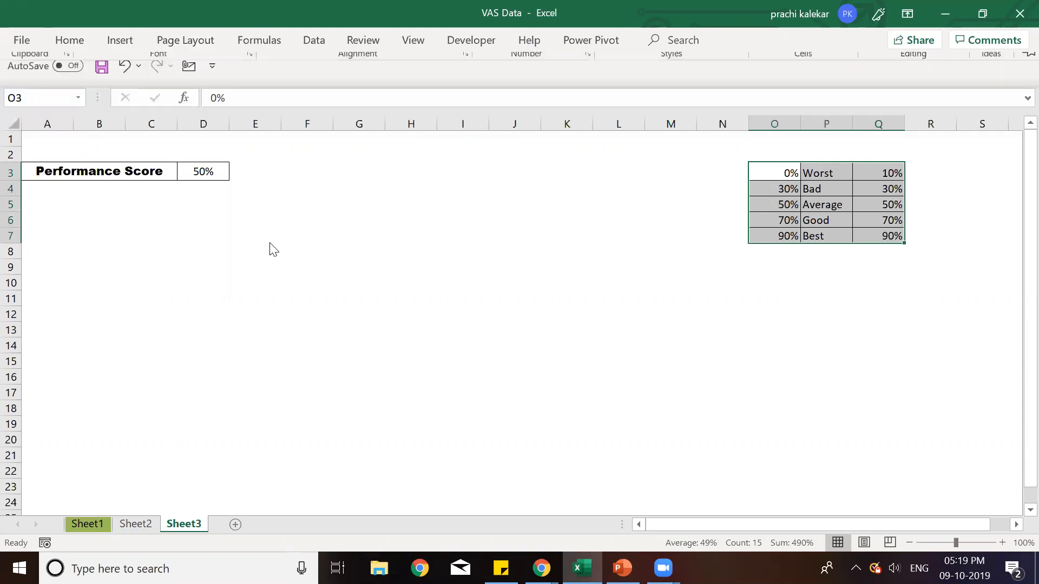
Step: Enter =VLOOKUP(D3,O3:Q7,2,TRUE) in D4 to look up the rating label with an approximate match
{"action": "left_click", "coordinate": [194, 189]}
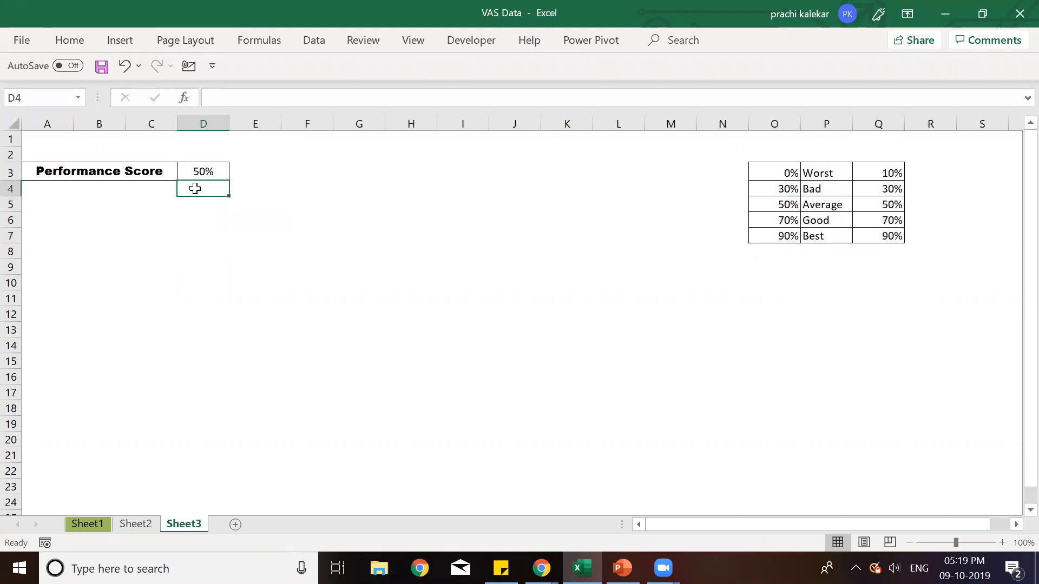
{"action": "type", "text": "="}
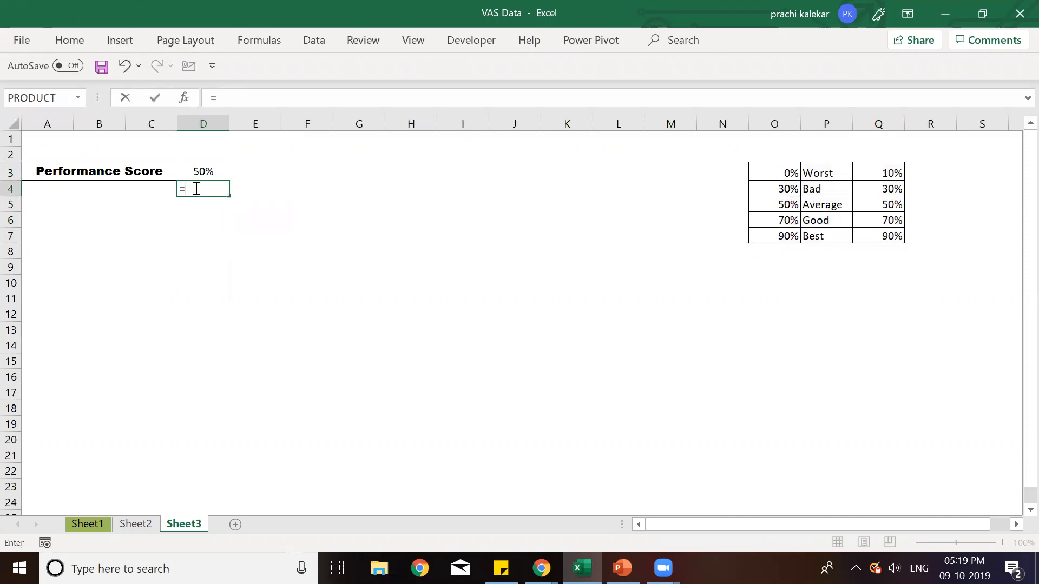
{"action": "type", "text": "vlooku"}
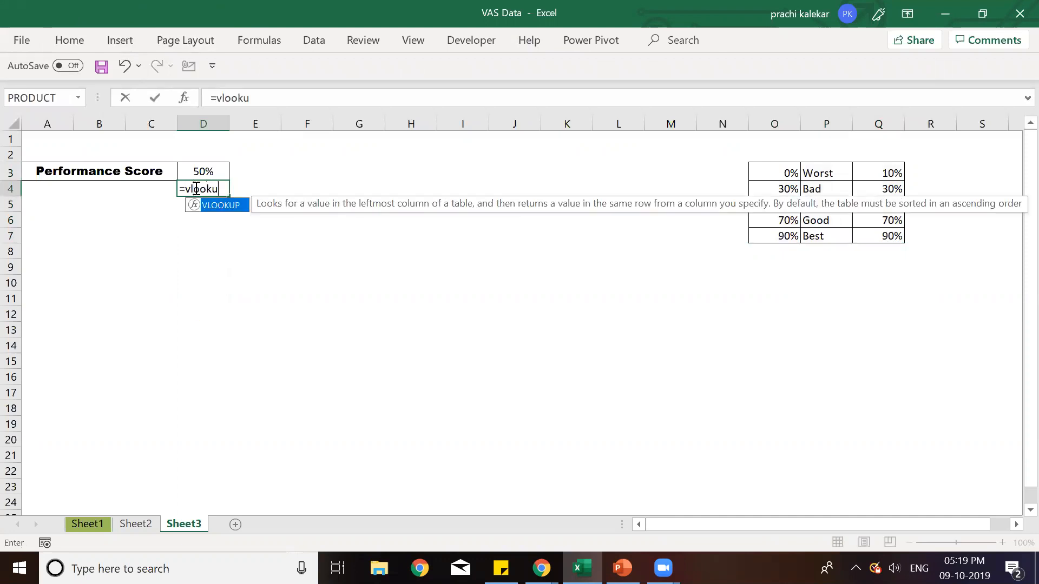
{"action": "type", "text": "p("}
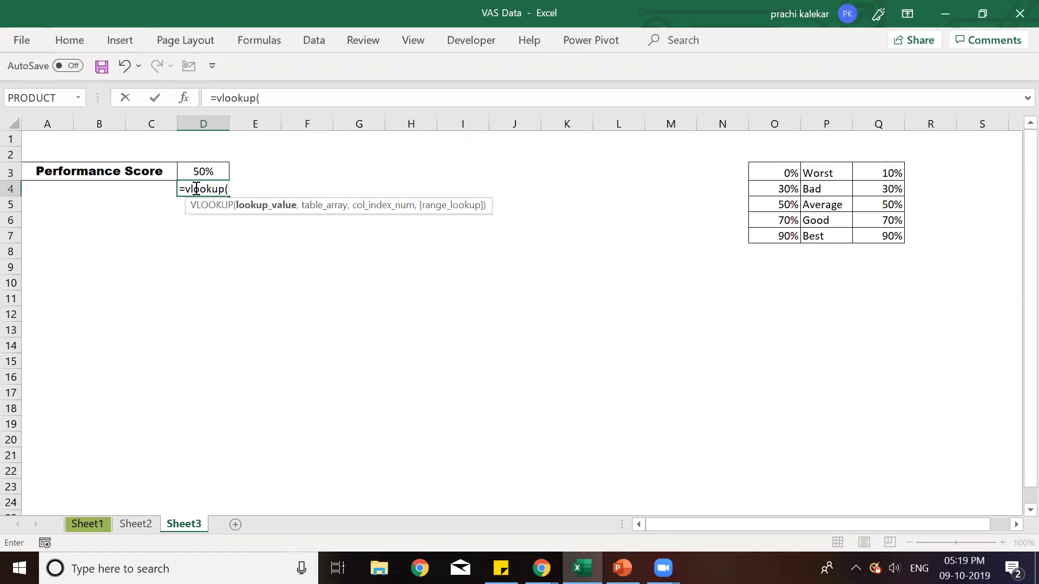
{"action": "left_click", "coordinate": [200, 170]}
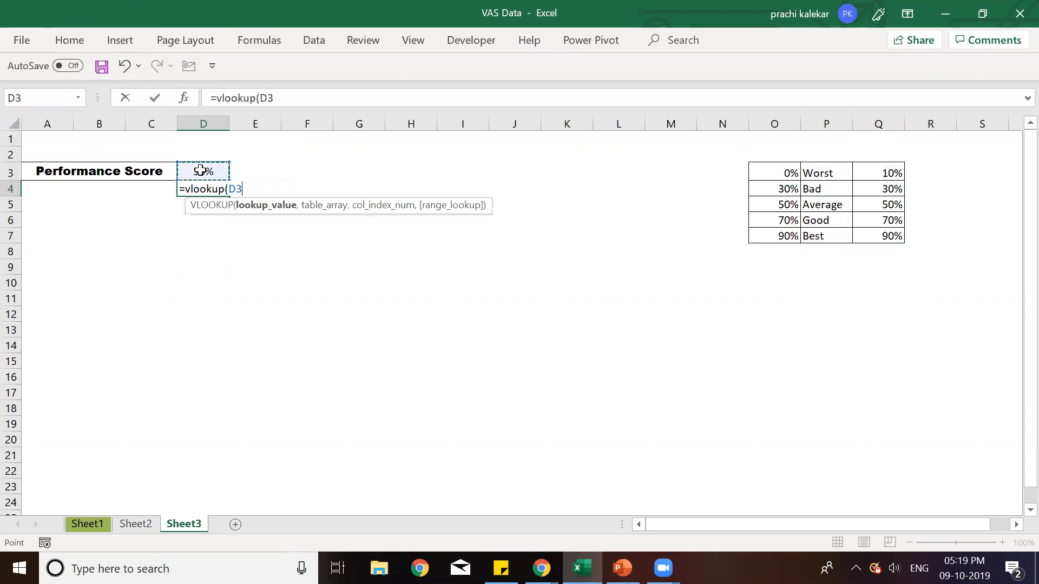
{"action": "type", "text": ","}
{"action": "left_click_drag", "start_coordinate": [758, 166], "coordinate": [871, 235]}
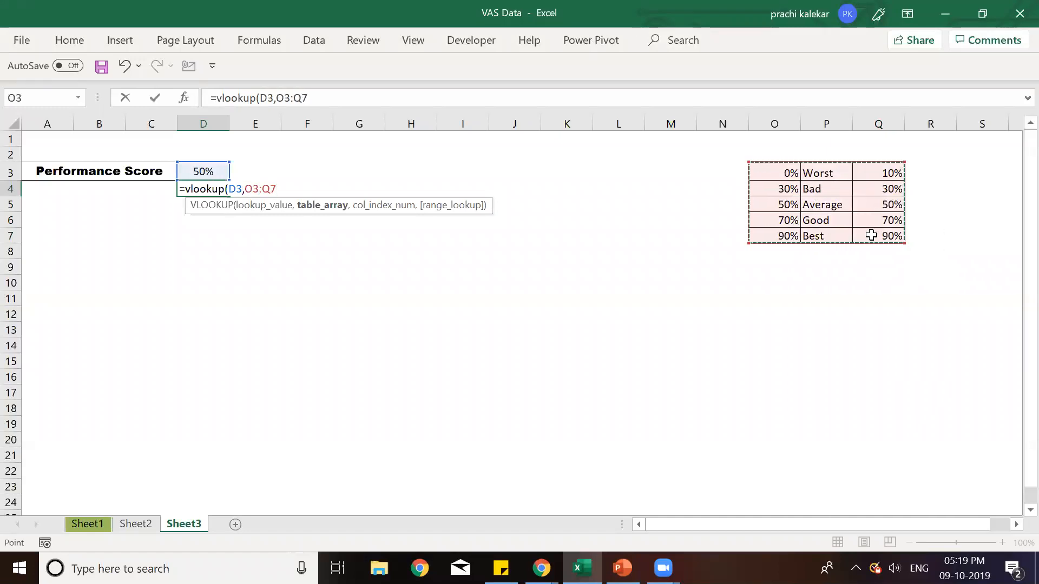
{"action": "type", "text": ","}
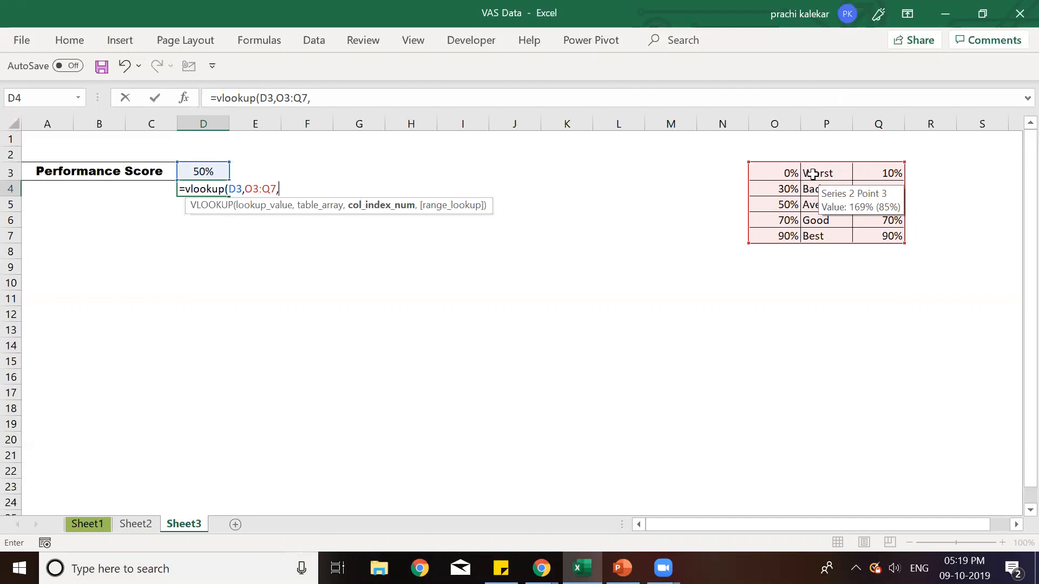
{"action": "type", "text": "2,"}
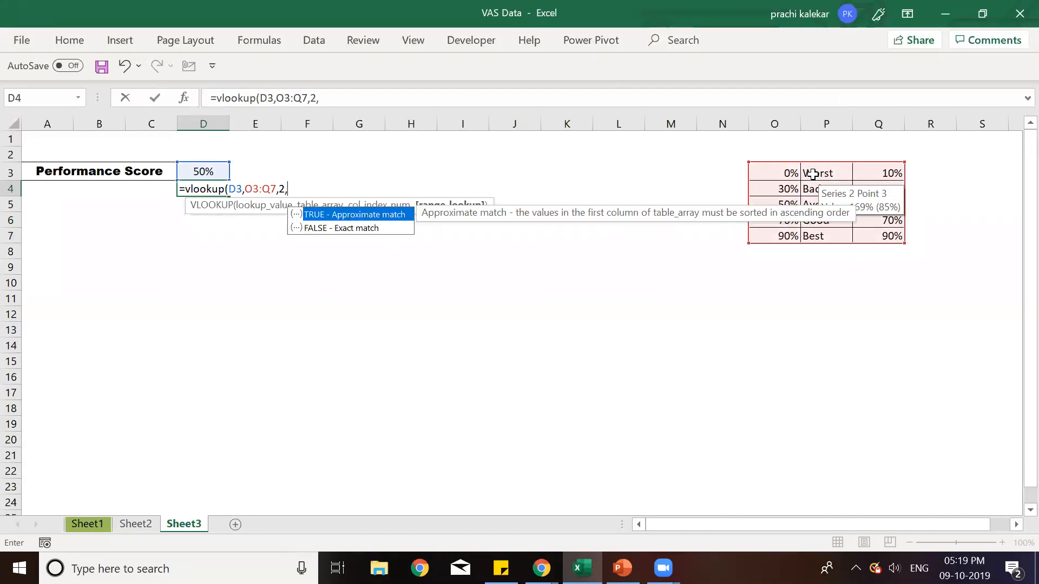
{"action": "double_click", "coordinate": [335, 215]}
{"action": "type", "text": ")"}
{"action": "key", "text": "Return"}
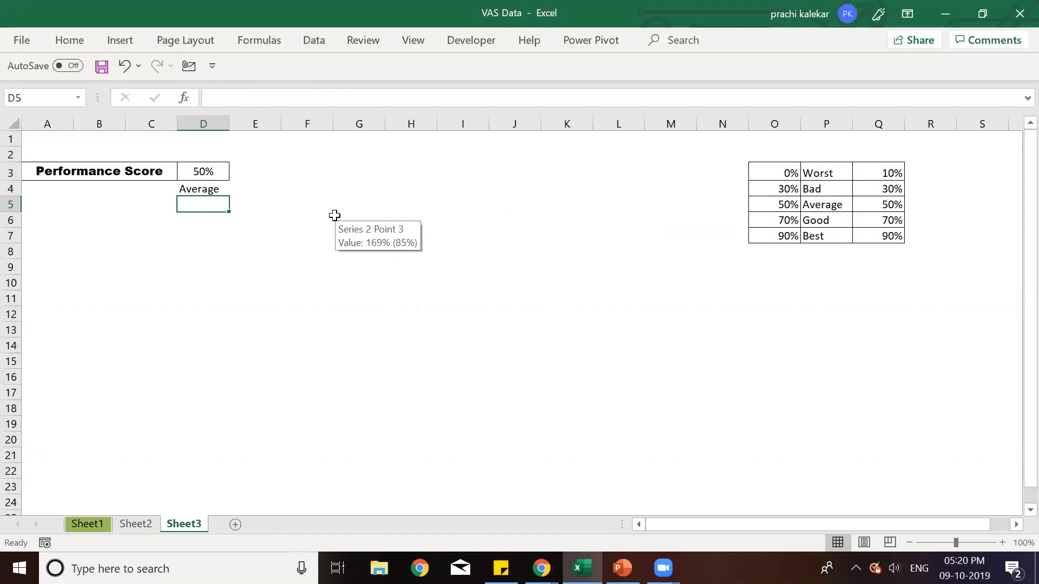
Step: Enter =VLOOKUP(D3,O3:Q7,3,TRUE) in D5 to return the rating table's third column with an approximate match
{"action": "left_click", "coordinate": [336, 140]}
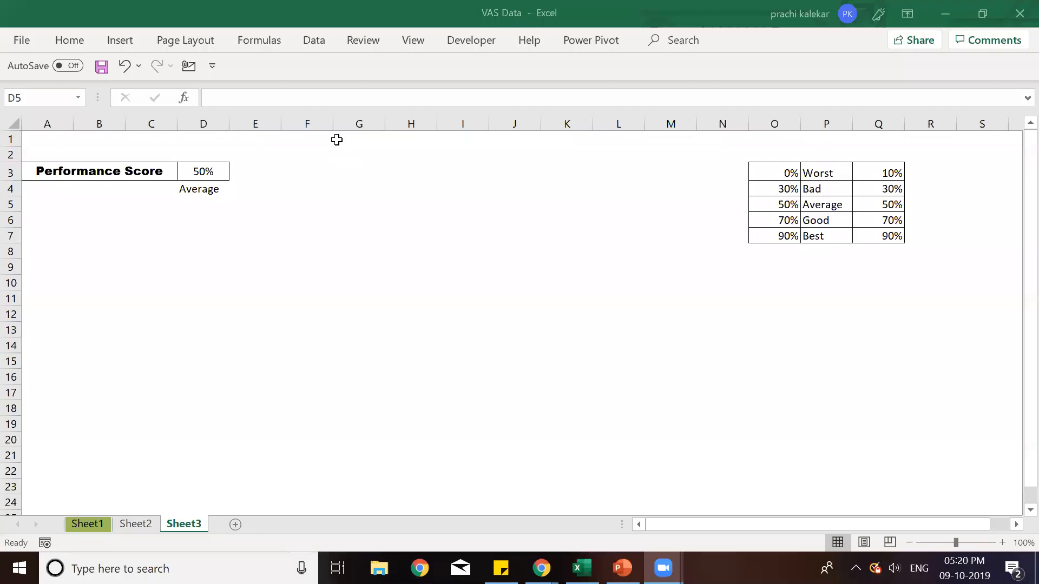
{"action": "left_click", "coordinate": [198, 202]}
{"action": "type", "text": "=vlook"}
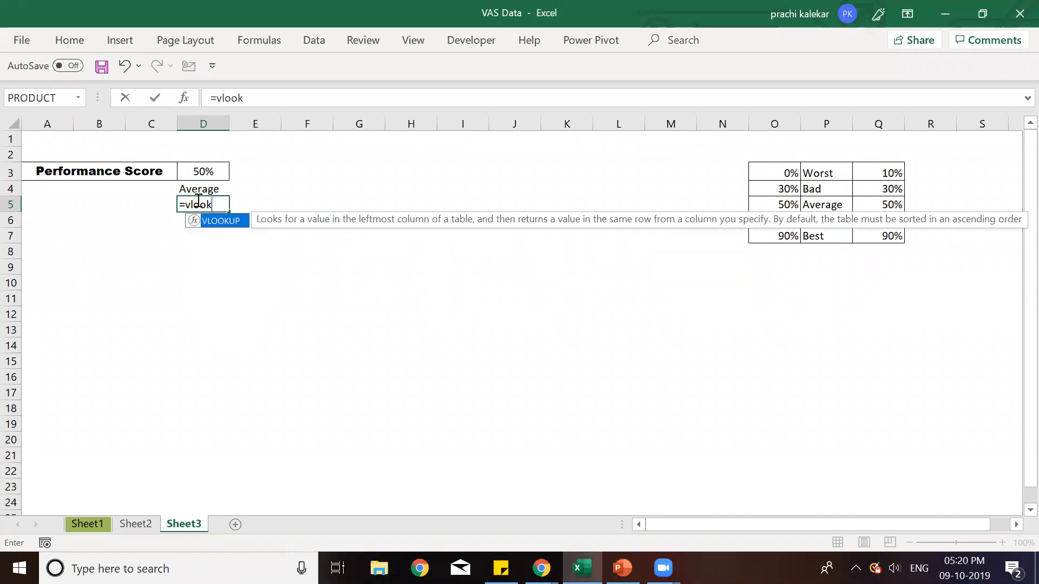
{"action": "type", "text": "up("}
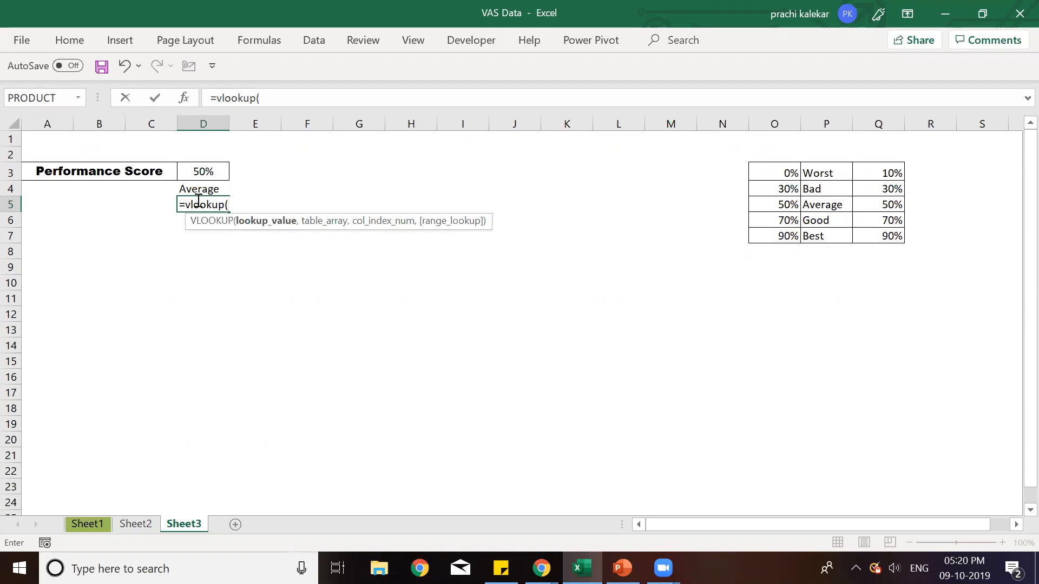
{"action": "left_click", "coordinate": [202, 172]}
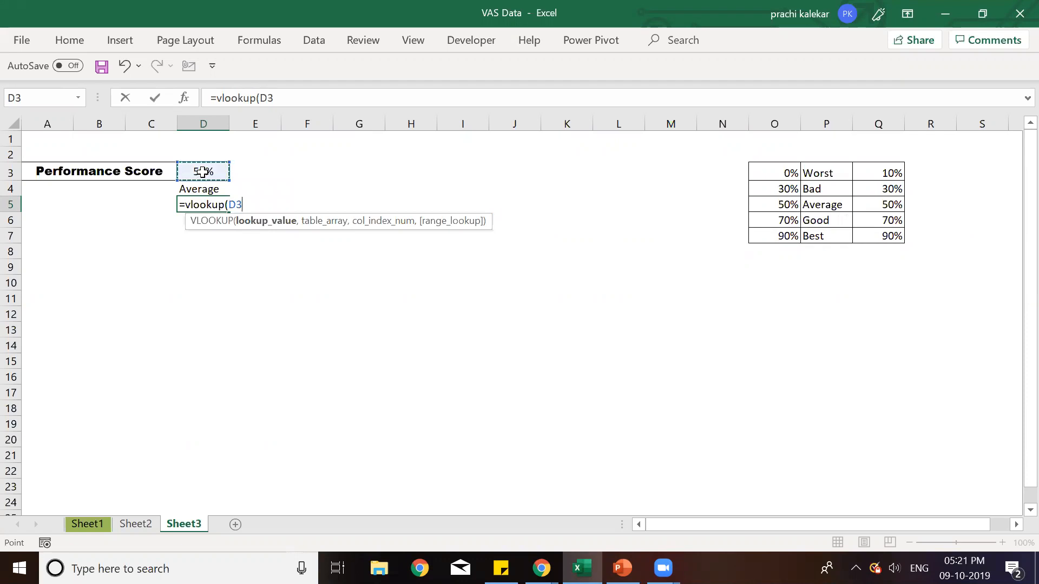
{"action": "type", "text": ","}
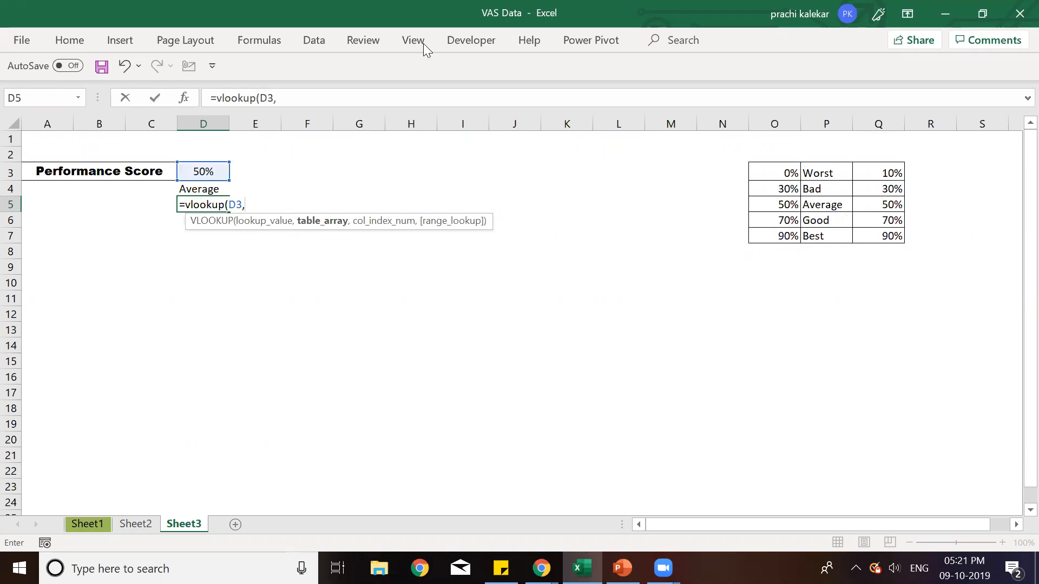
{"action": "left_click_drag", "start_coordinate": [750, 168], "coordinate": [895, 238]}
{"action": "type", "text": ","}
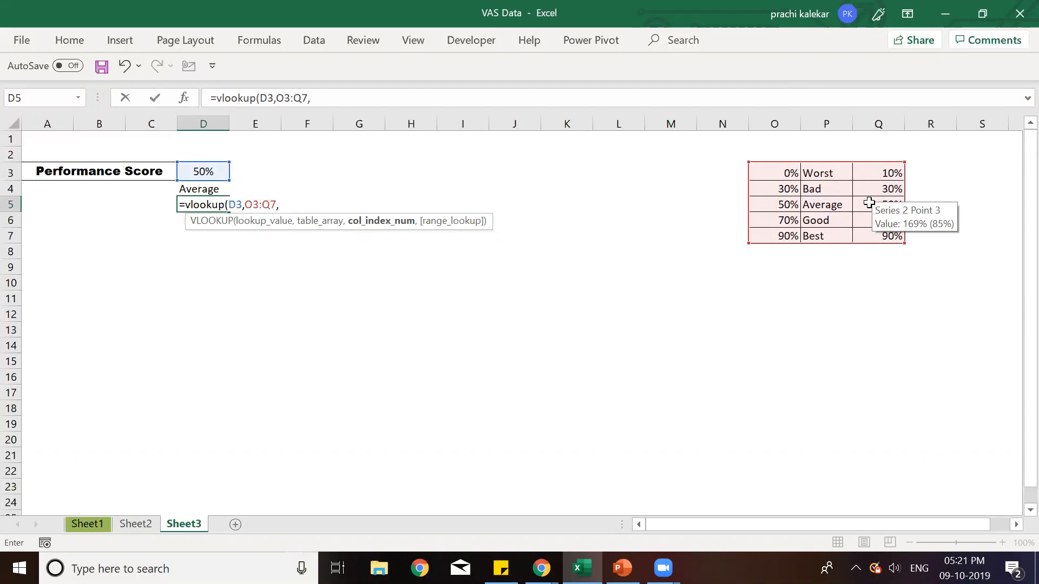
{"action": "type", "text": "3,"}
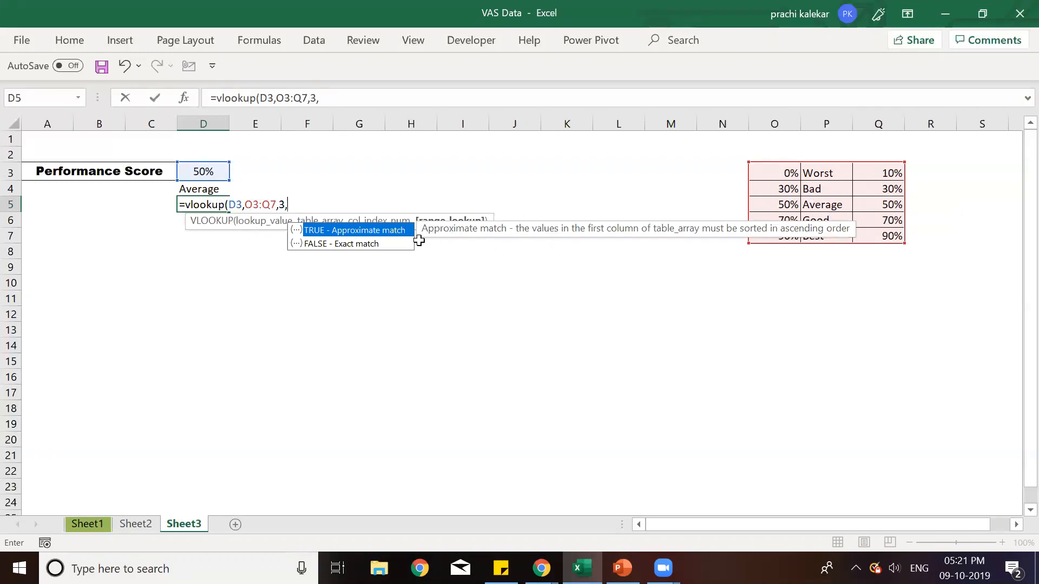
{"action": "double_click", "coordinate": [354, 231]}
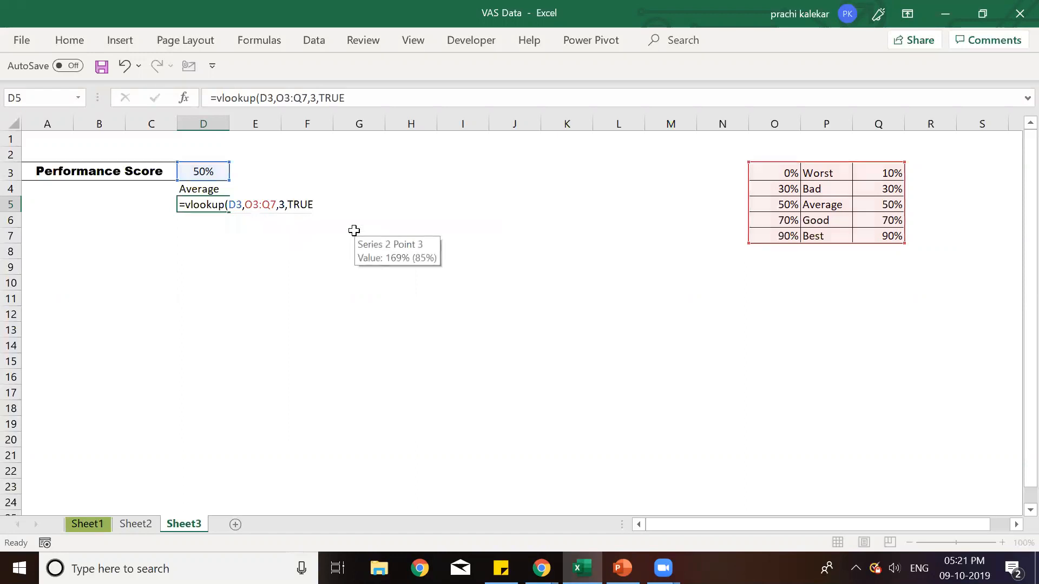
{"action": "key", "text": "Return"}
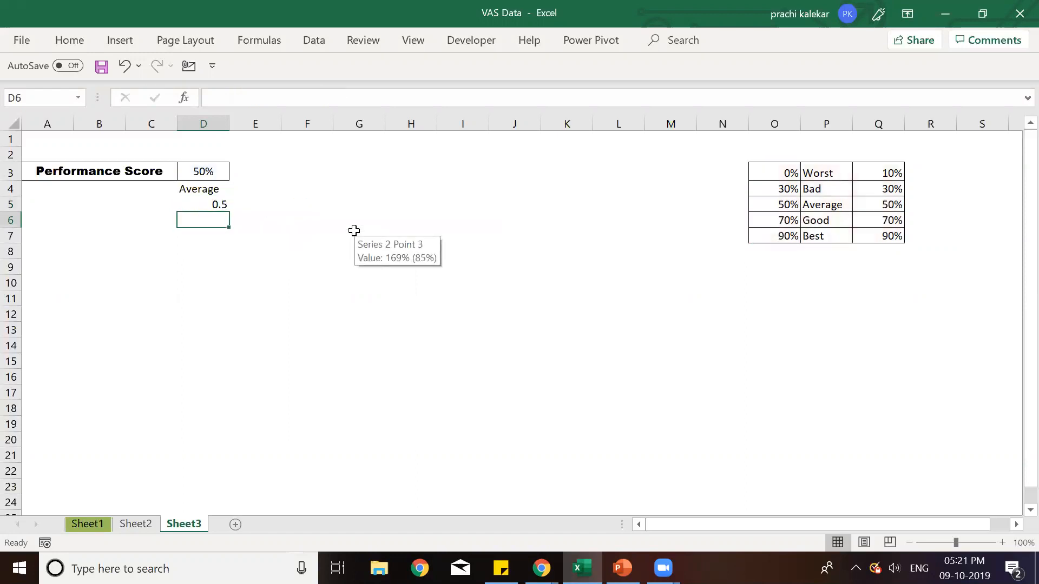
Step: Format the lookup result in D5 as a percentage
{"action": "left_click", "coordinate": [201, 206]}
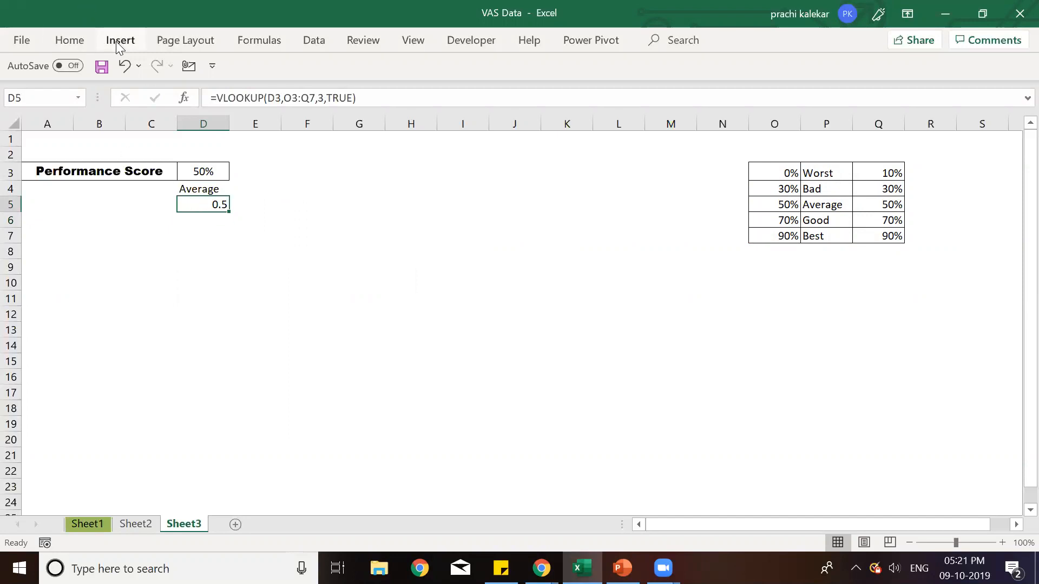
{"action": "left_click", "coordinate": [69, 41]}
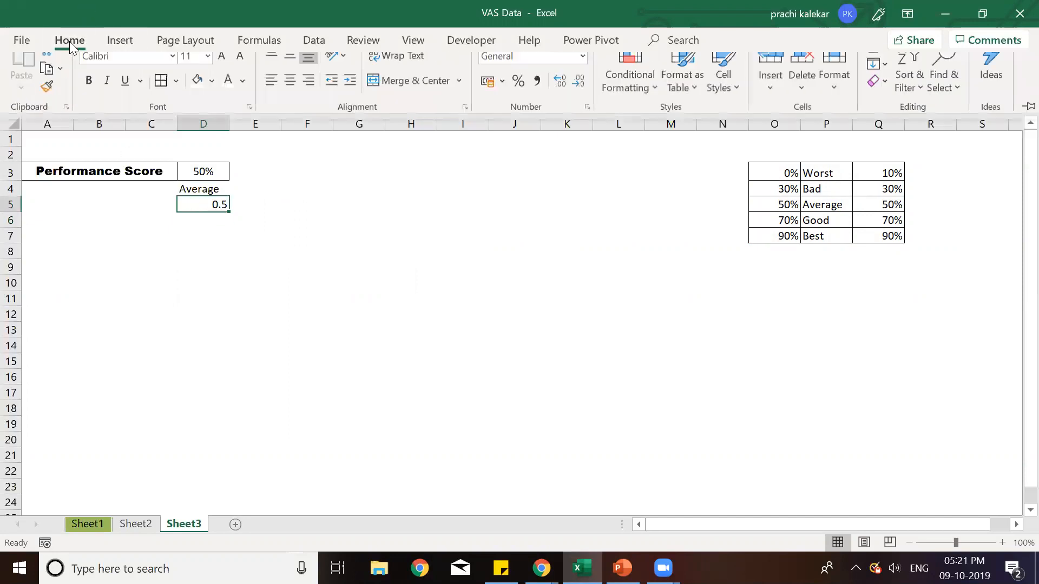
{"action": "left_click", "coordinate": [517, 100]}
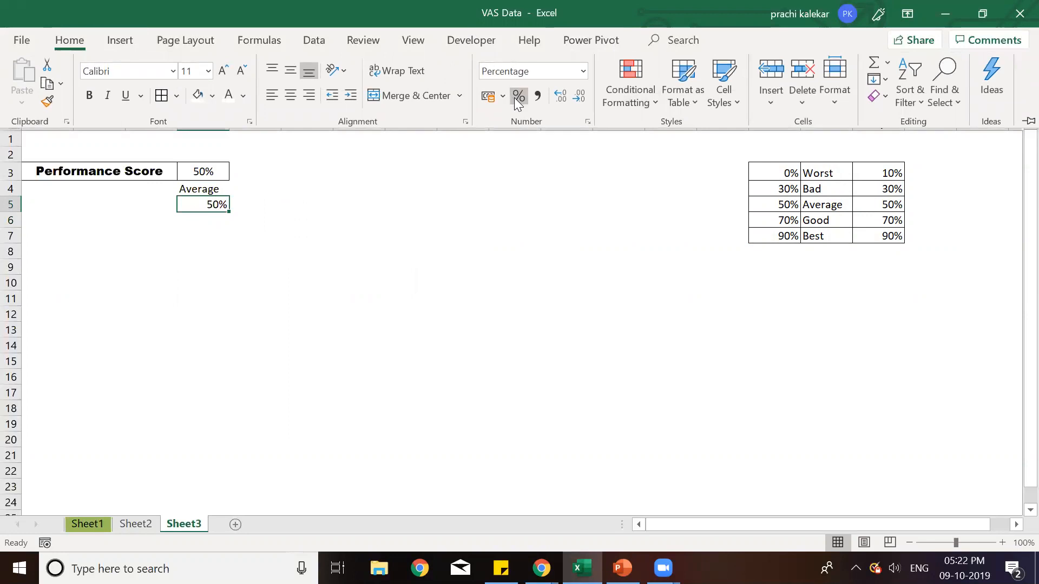
Step: Set the performance score in D3 to 49% and check the lookup result in D5
{"action": "left_click", "coordinate": [201, 172]}
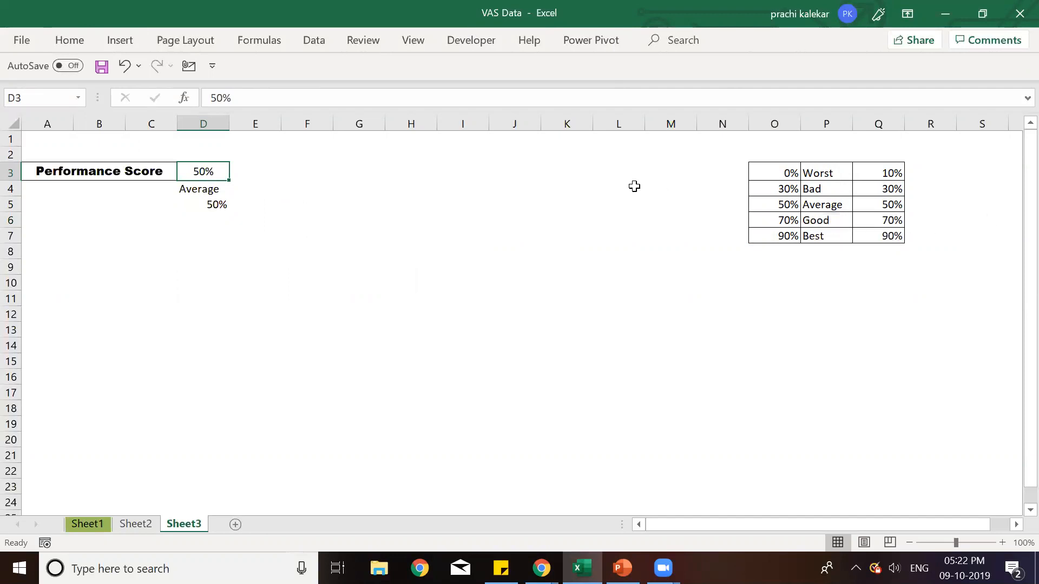
{"action": "double_click", "coordinate": [200, 172]}
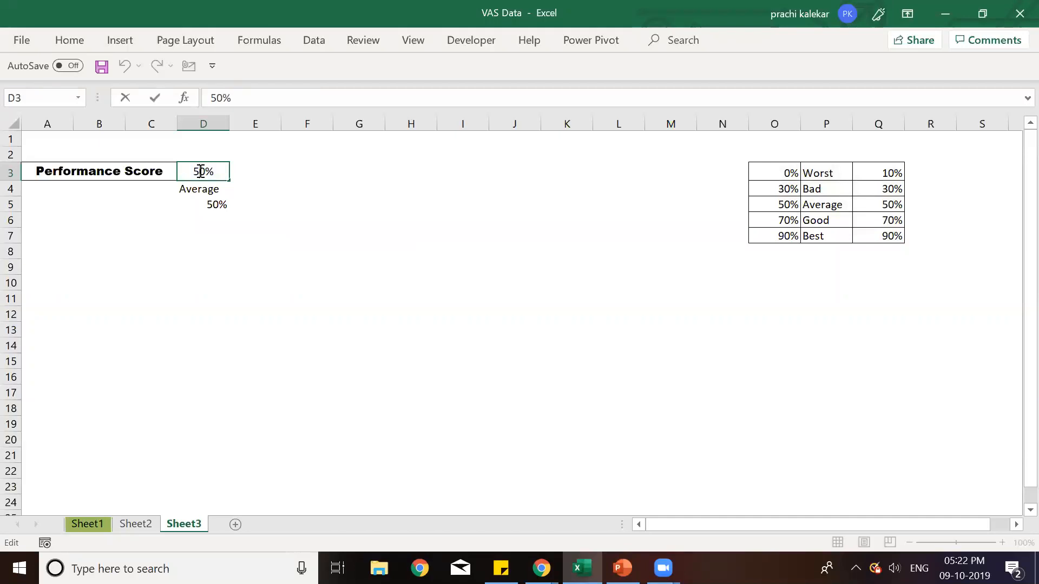
{"action": "key", "text": "BackSpace"}
{"action": "key", "text": "BackSpace"}
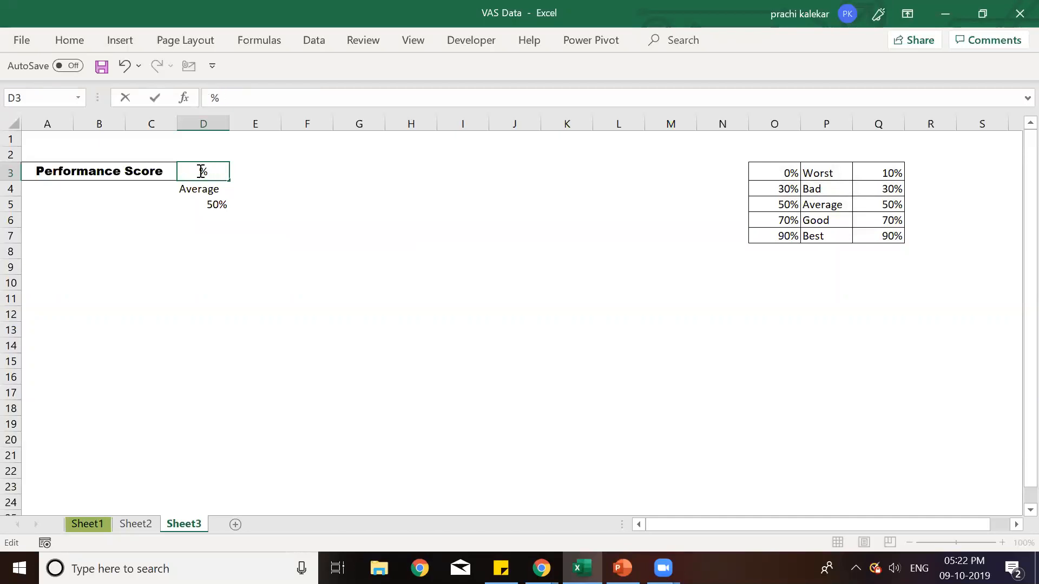
{"action": "type", "text": "4"}
{"action": "key", "text": "Return"}
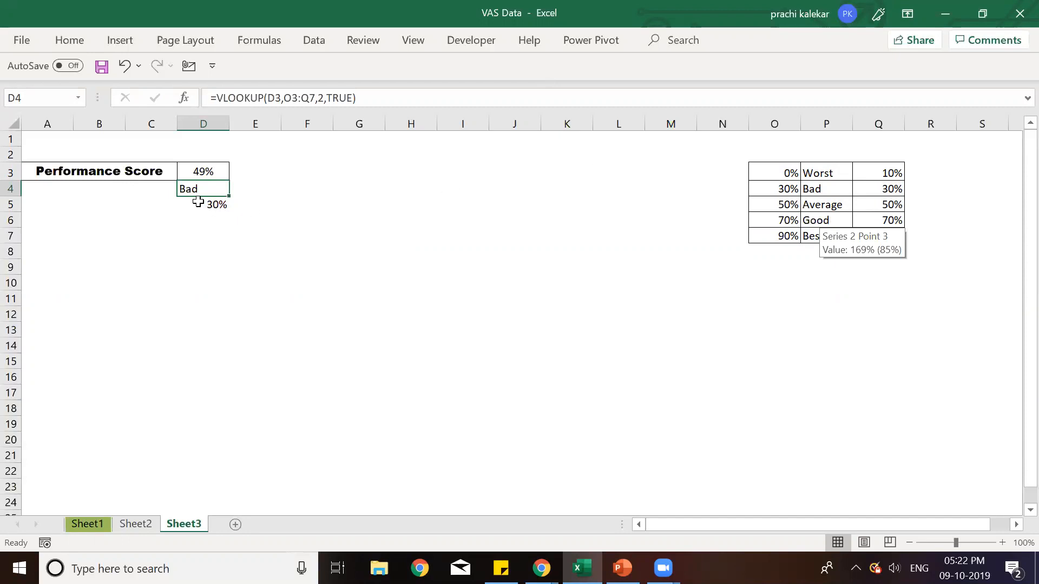
{"action": "left_click", "coordinate": [218, 204]}
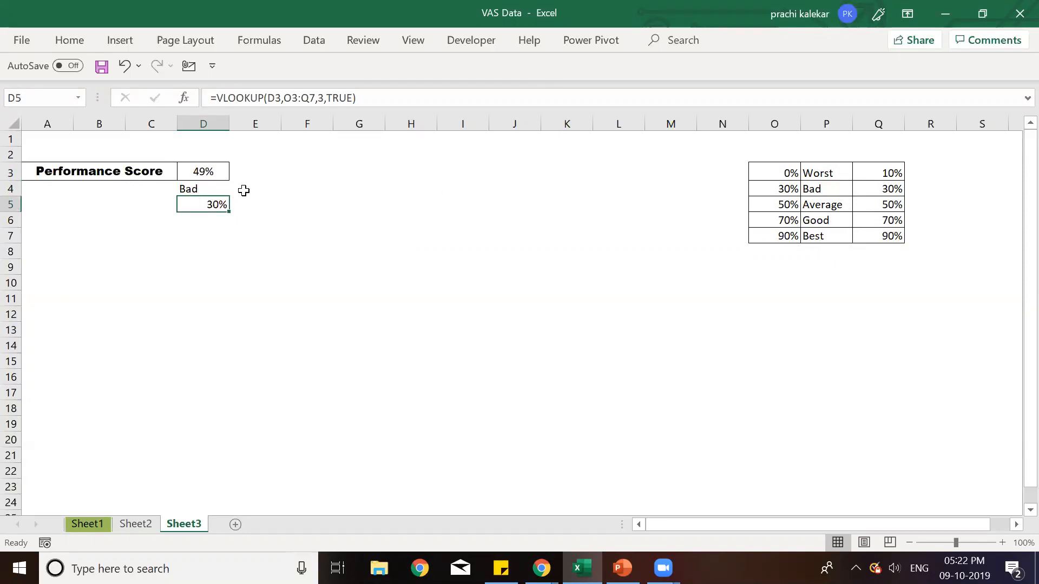
Step: Set the performance score in D3 to 70%
{"action": "left_click", "coordinate": [207, 171]}
{"action": "double_click", "coordinate": [207, 171]}
{"action": "key", "text": "BackSpace"}
{"action": "key", "text": "BackSpace"}
{"action": "type", "text": "70"}
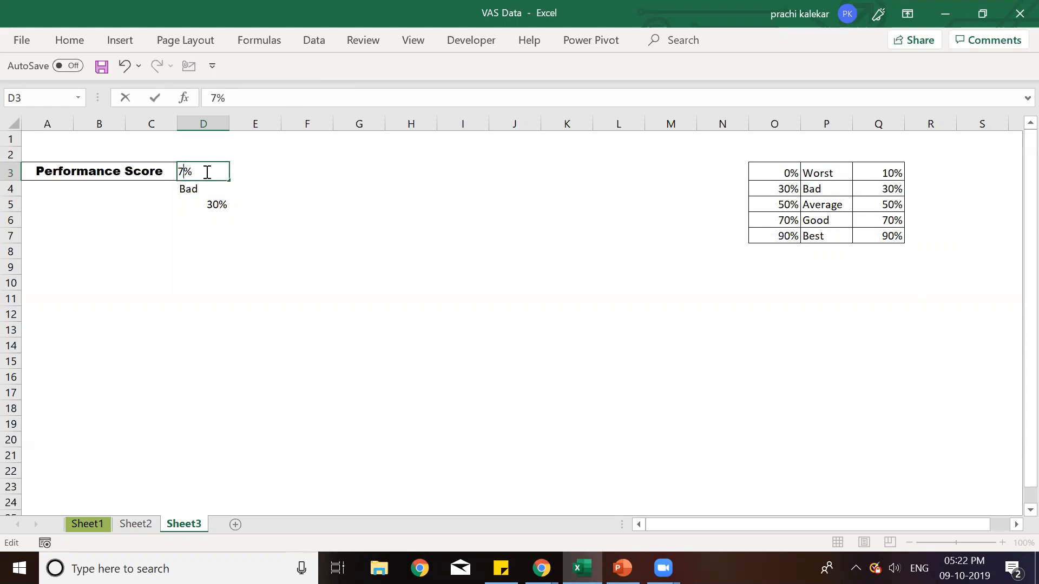
{"action": "key", "text": "Return"}
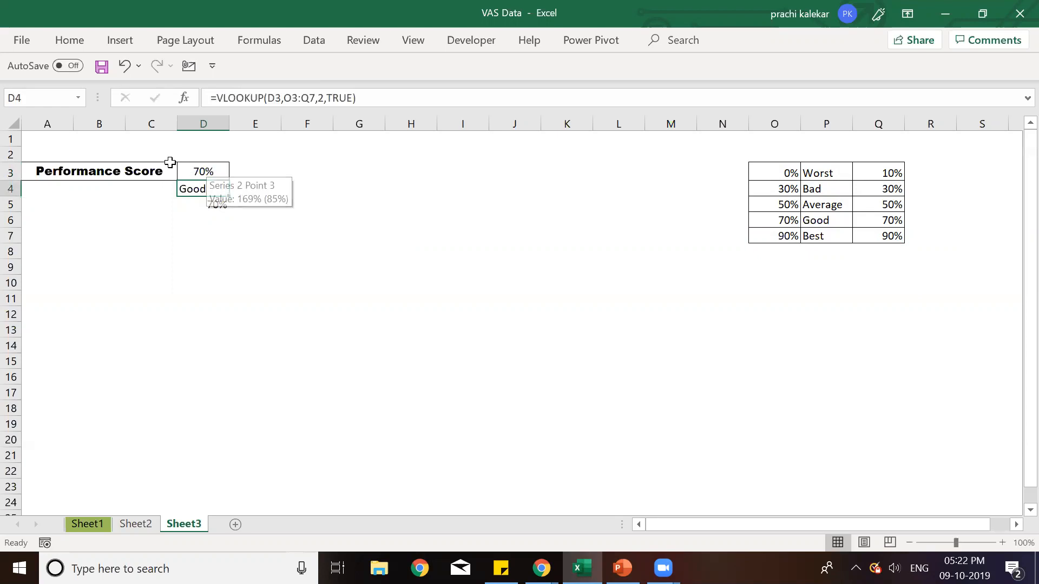
{"action": "left_click", "coordinate": [773, 144]}
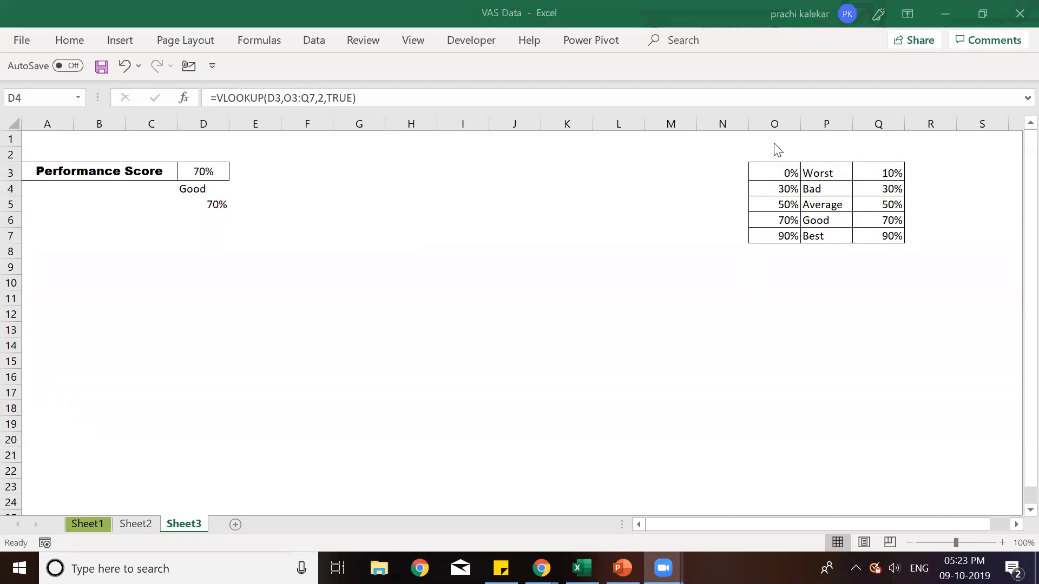
Step: Enter 1% in E5, next to the percentage lookup result
{"action": "left_click", "coordinate": [255, 206]}
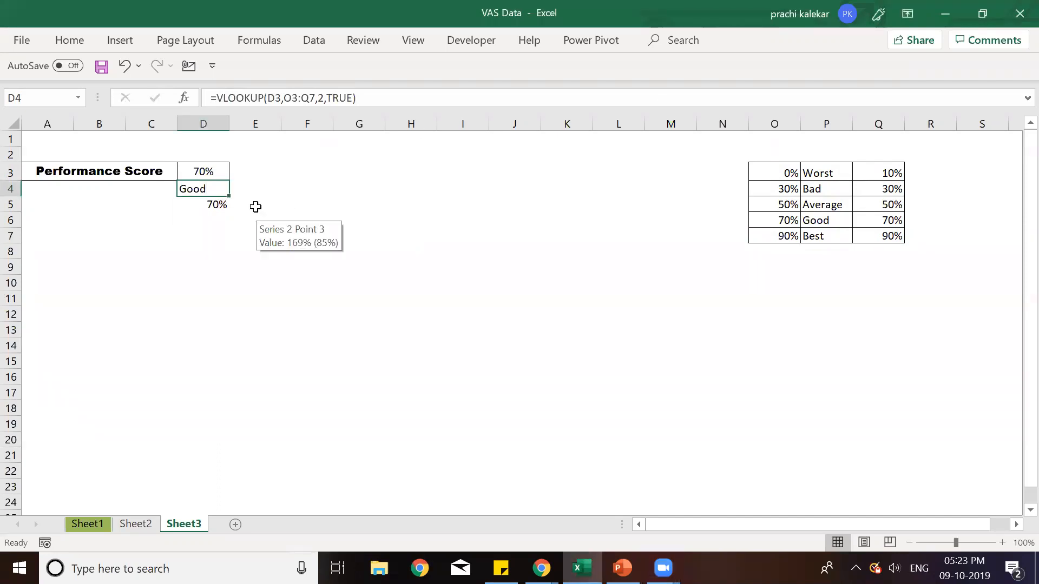
{"action": "left_click", "coordinate": [255, 207]}
{"action": "type", "text": "1"}
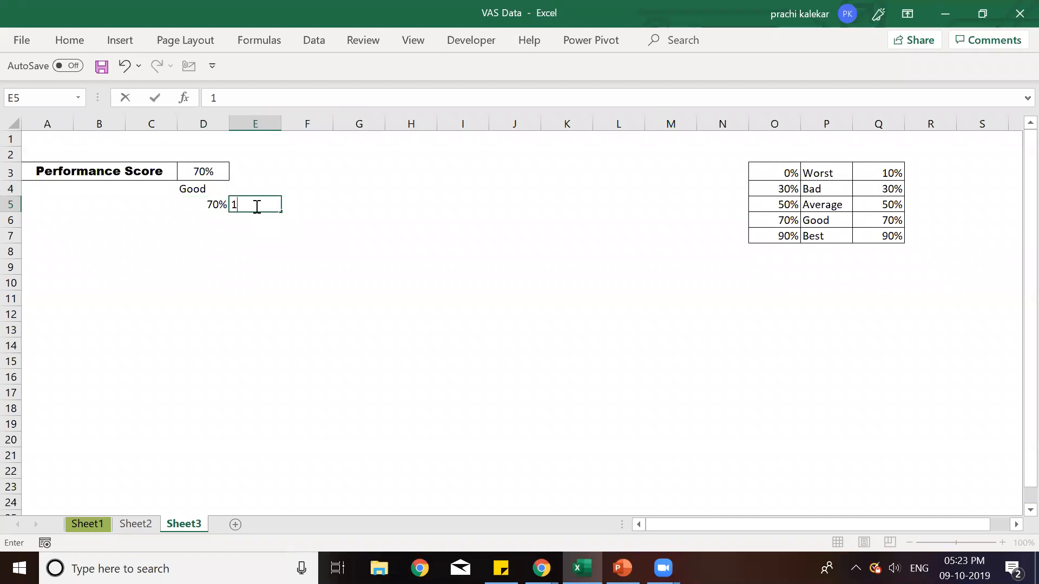
Step: Enter =200%-SUM(D5:E5) in F5 to calculate the remainder of the 200% total
{"action": "left_click", "coordinate": [308, 201]}
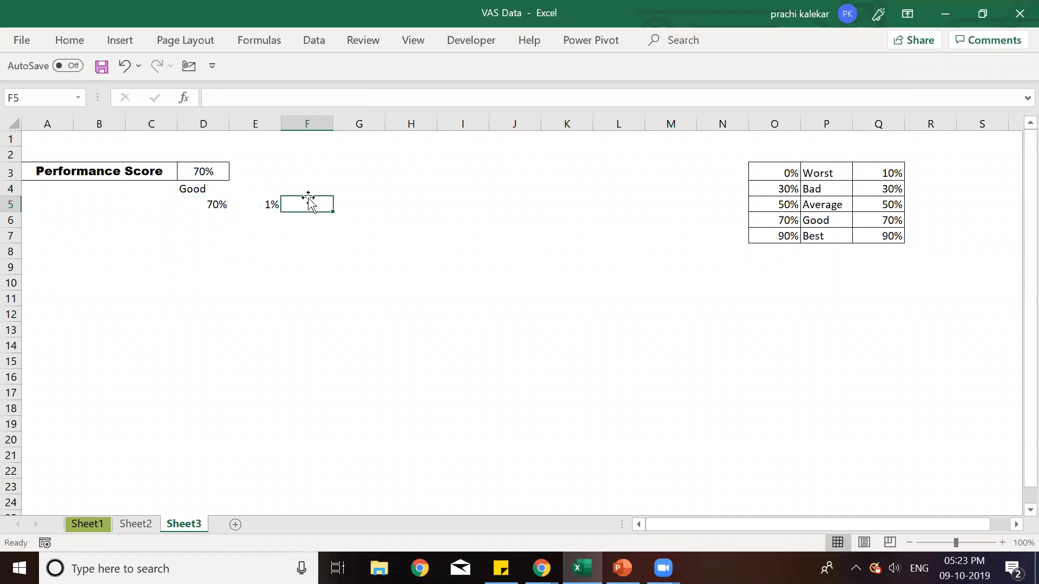
{"action": "type", "text": "=200%"}
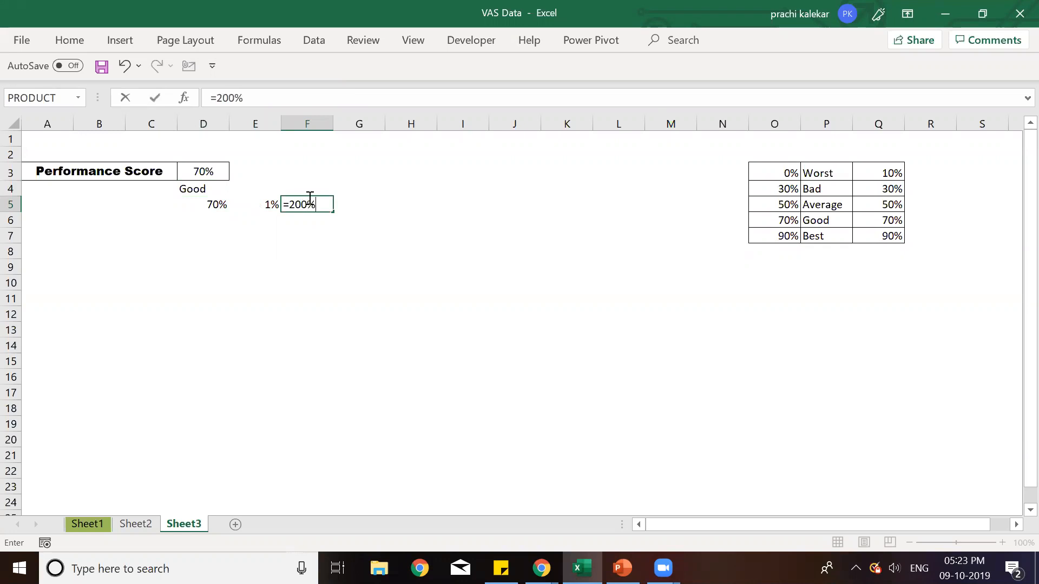
{"action": "type", "text": "-sum"}
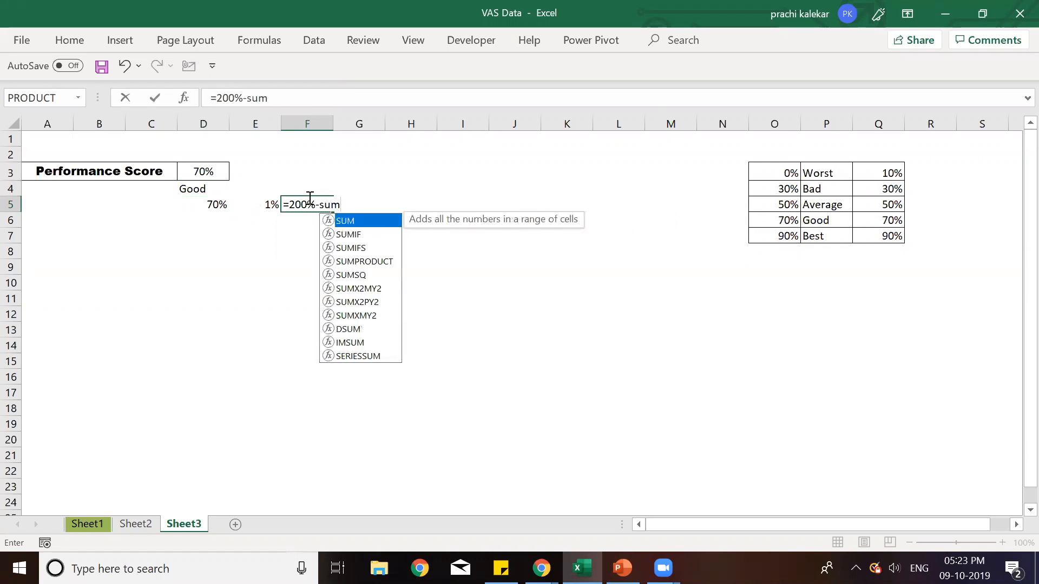
{"action": "type", "text": "("}
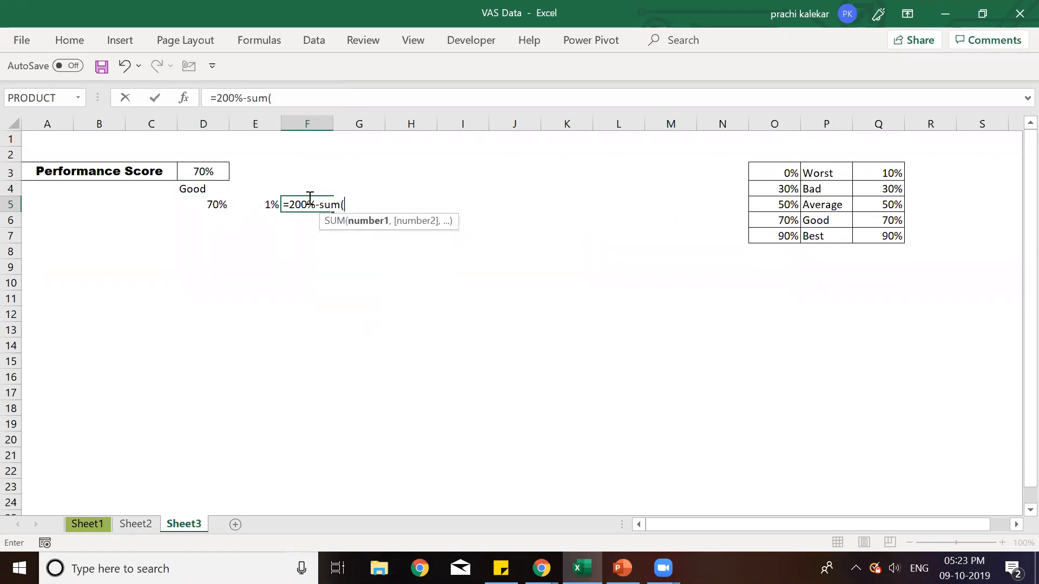
{"action": "left_click_drag", "start_coordinate": [202, 204], "coordinate": [270, 204]}
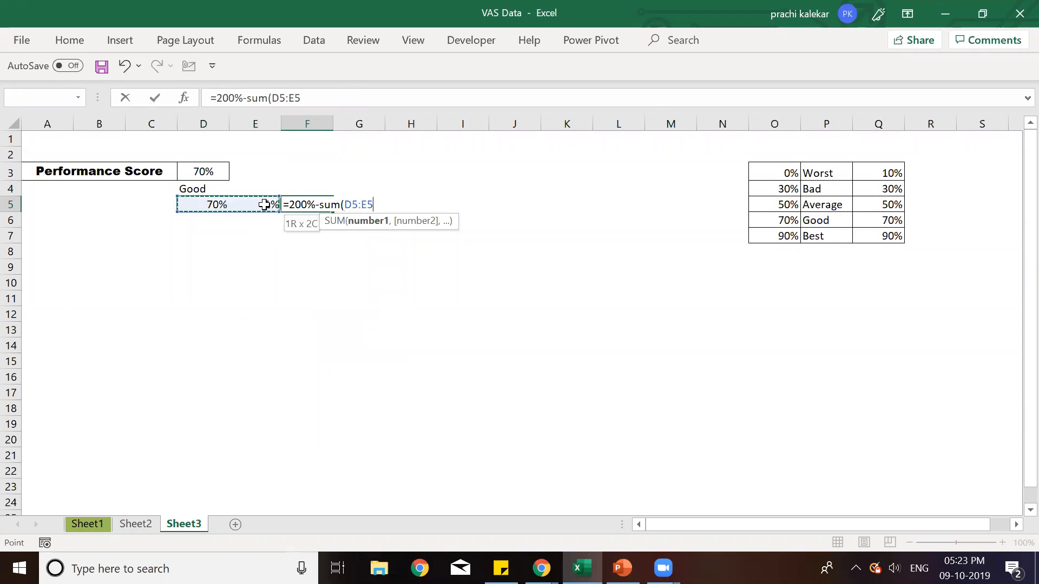
{"action": "type", "text": ")"}
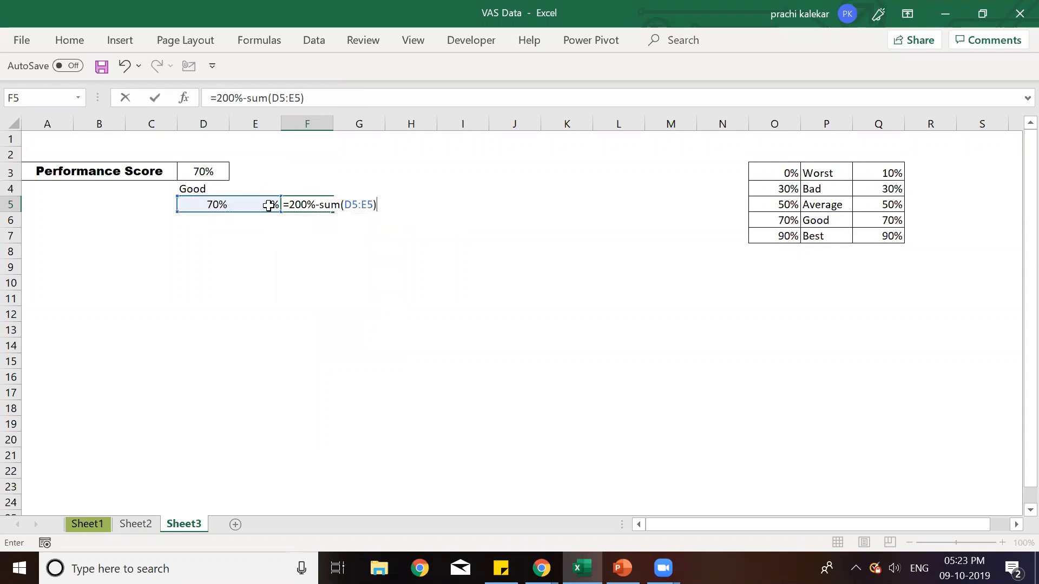
{"action": "key", "text": "Return"}
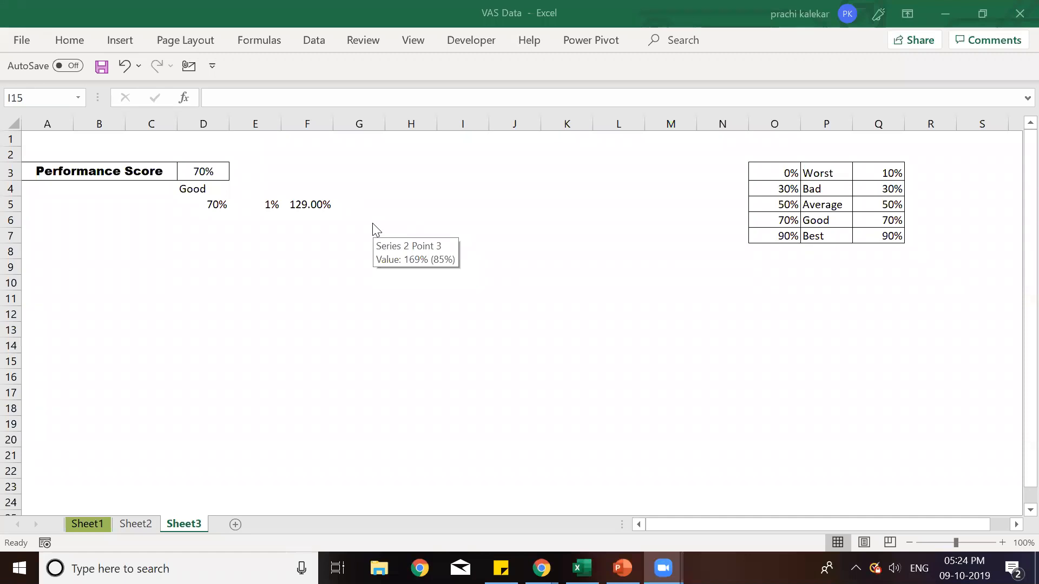
Step: Insert an empty doughnut chart on Sheet3
{"action": "left_click", "coordinate": [121, 38]}
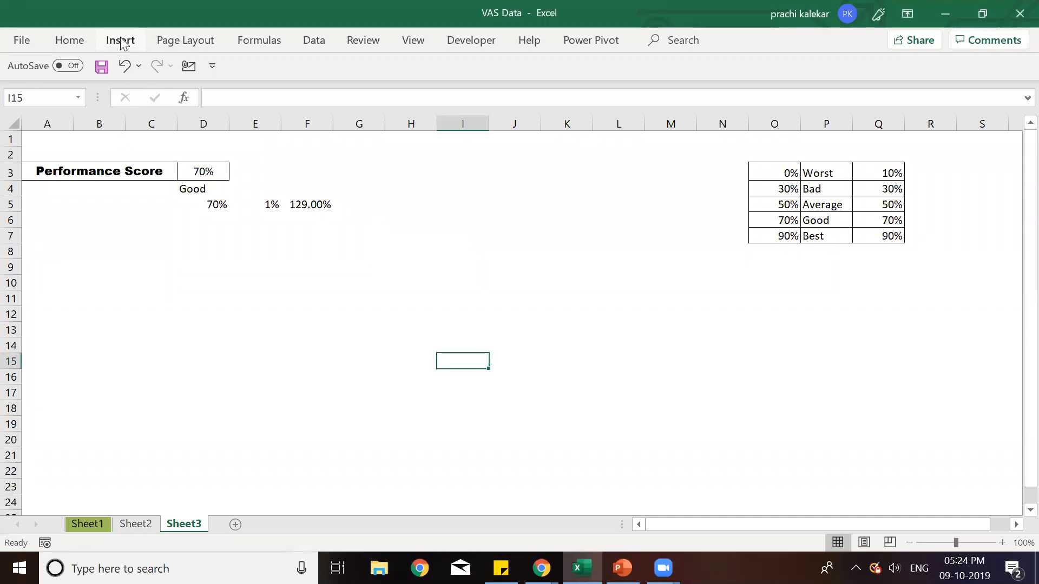
{"action": "left_click", "coordinate": [121, 40]}
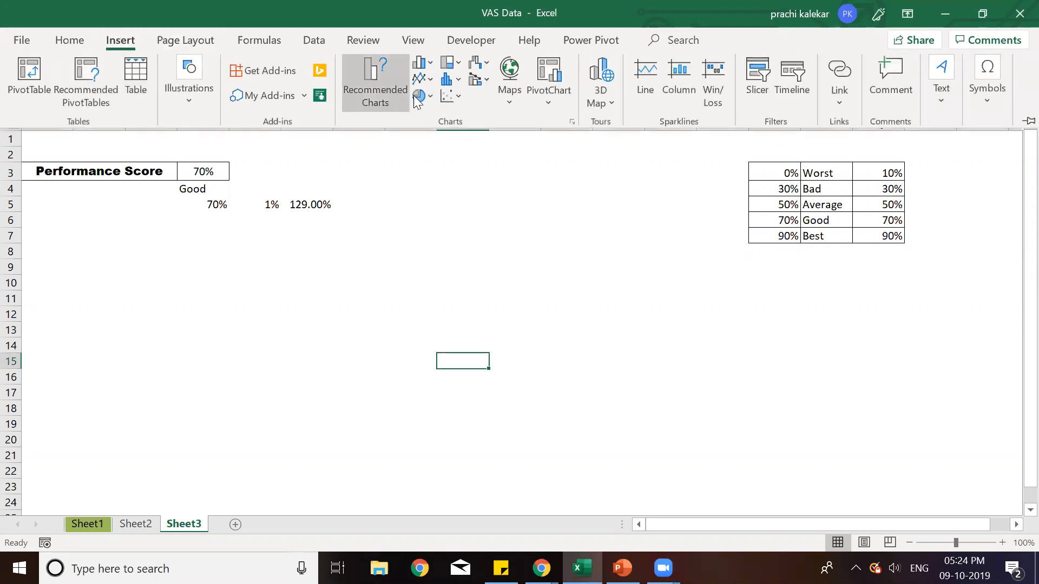
{"action": "left_click", "coordinate": [430, 96]}
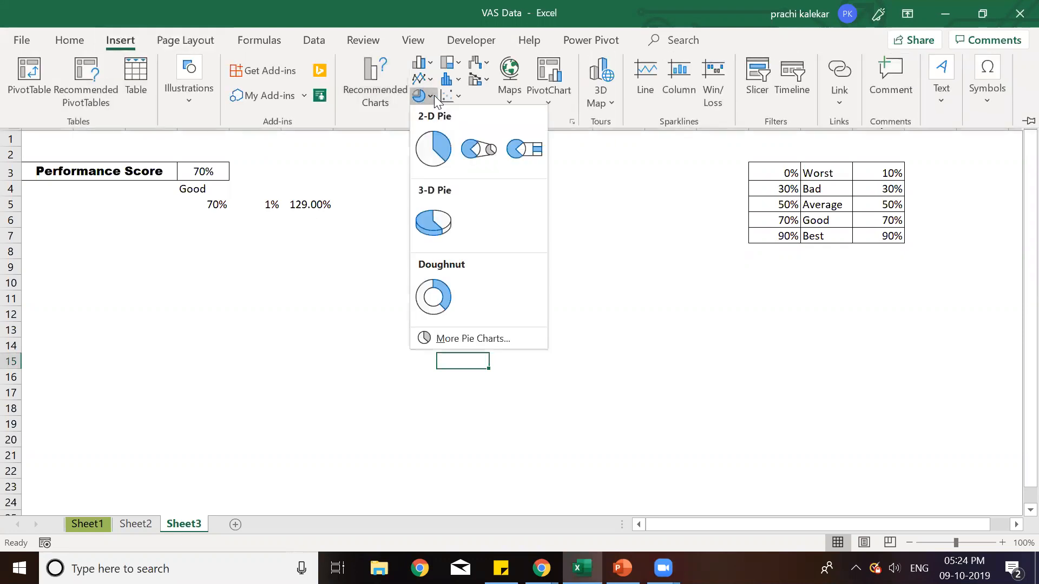
{"action": "left_click", "coordinate": [439, 303]}
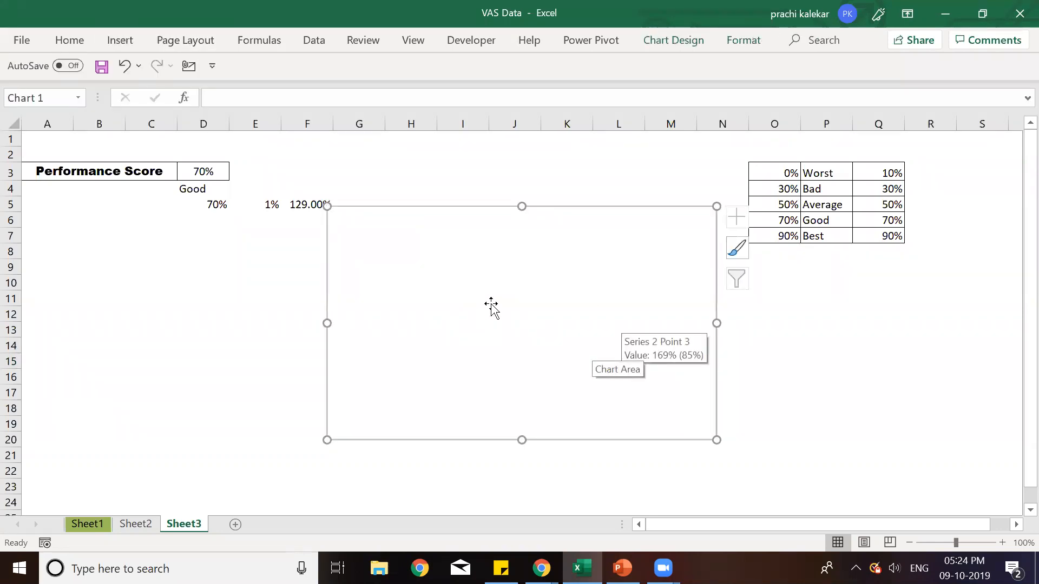
Step: Add a data series with the values {1,1,1,1,1,5} to the empty doughnut chart
{"action": "right_click", "coordinate": [491, 307]}
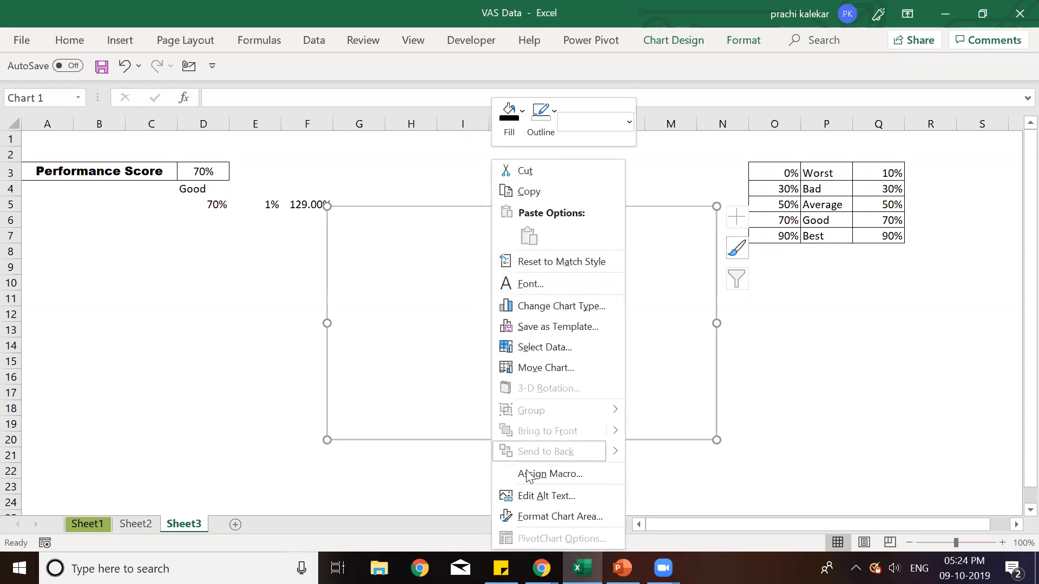
{"action": "left_click", "coordinate": [577, 346]}
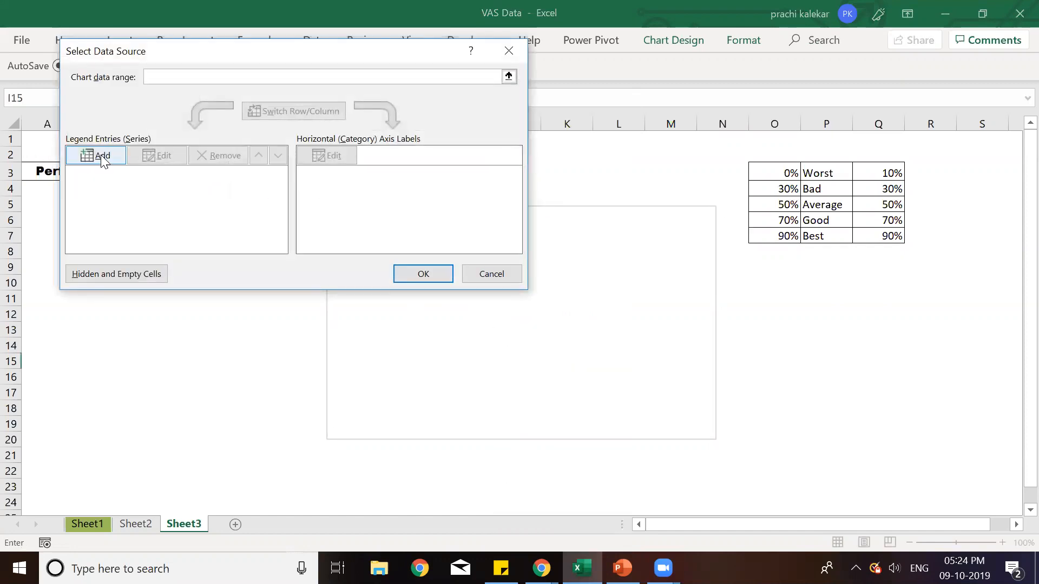
{"action": "left_click", "coordinate": [102, 157]}
{"action": "left_click", "coordinate": [225, 187]}
{"action": "left_click", "coordinate": [191, 187]}
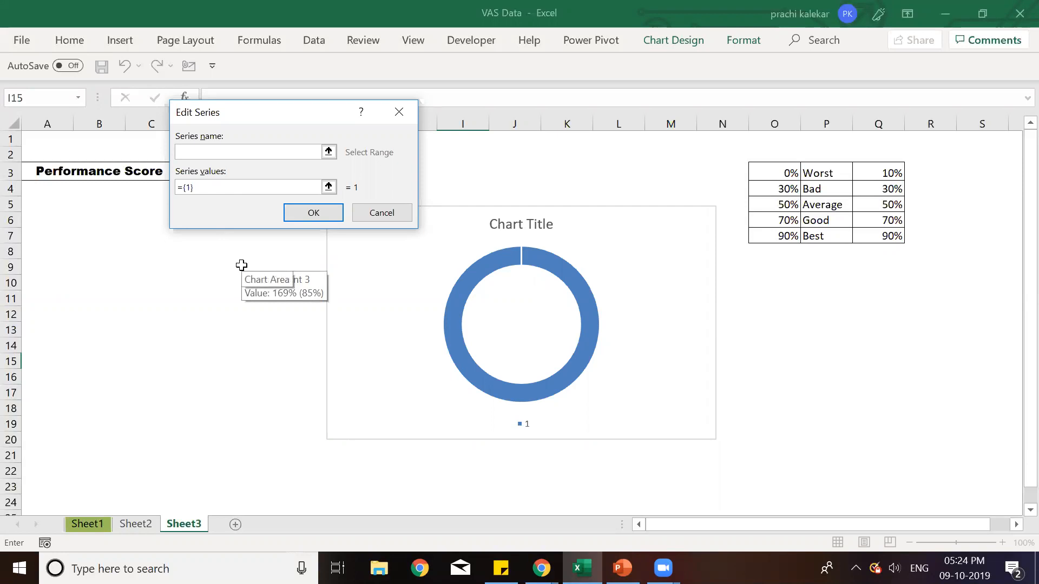
{"action": "type", "text": ",1,1,"}
{"action": "type", "text": "1,1"}
{"action": "type", "text": ",5"}
{"action": "left_click", "coordinate": [297, 216]}
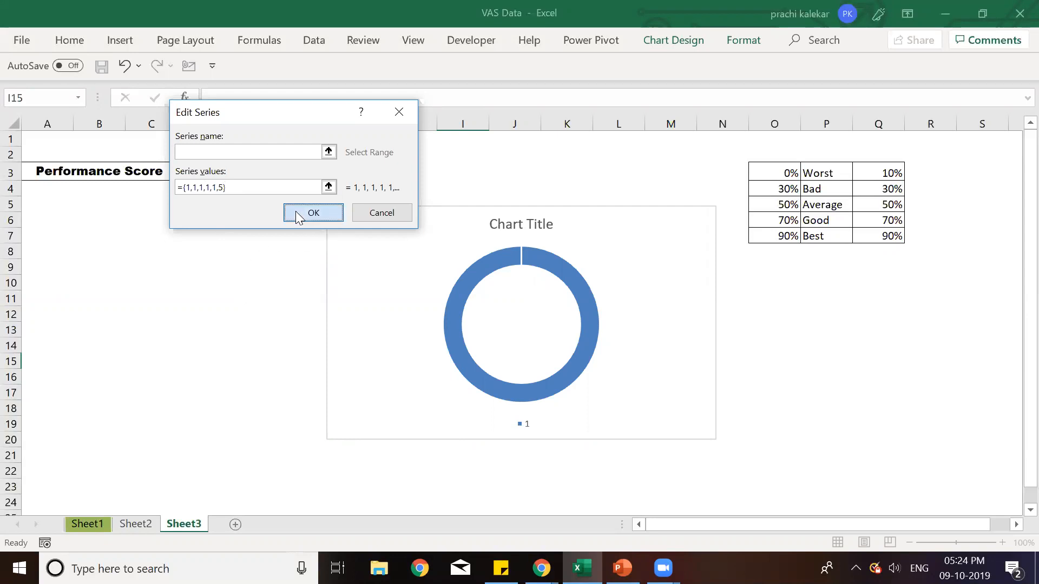
{"action": "left_click", "coordinate": [423, 276]}
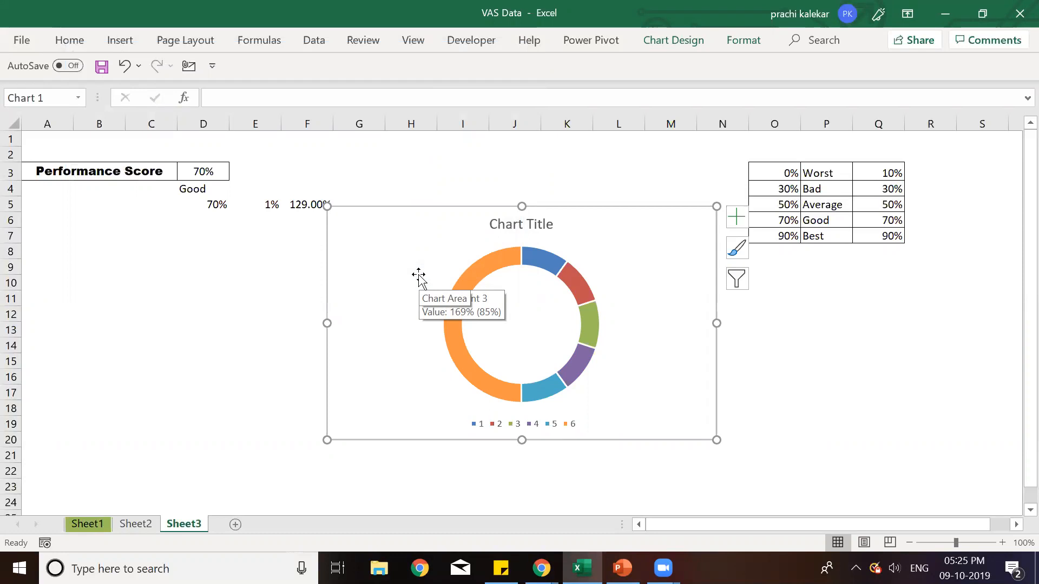
{"action": "left_click", "coordinate": [564, 275]}
{"action": "right_click", "coordinate": [565, 277]}
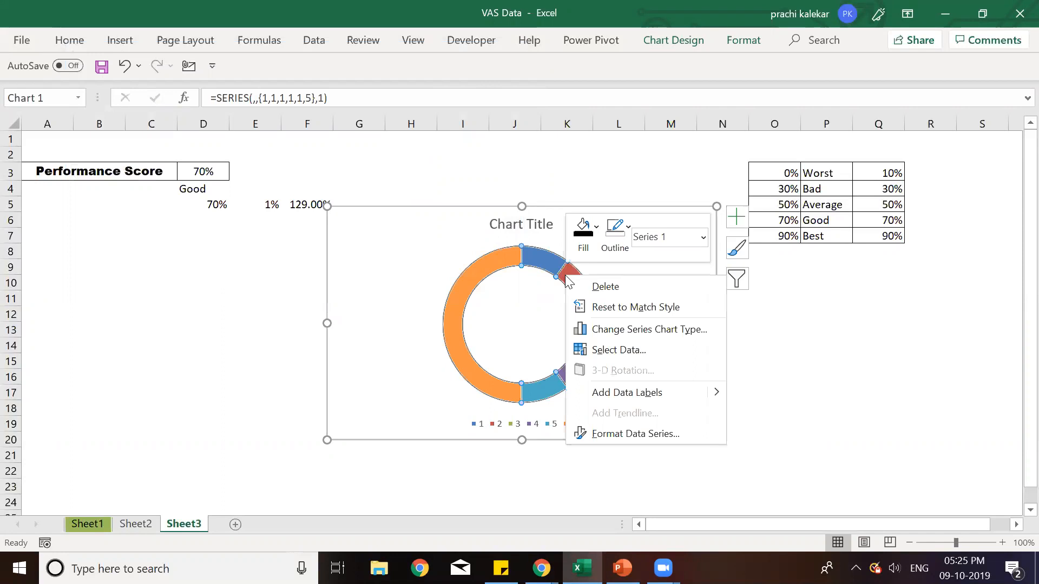
{"action": "key", "text": "Escape"}
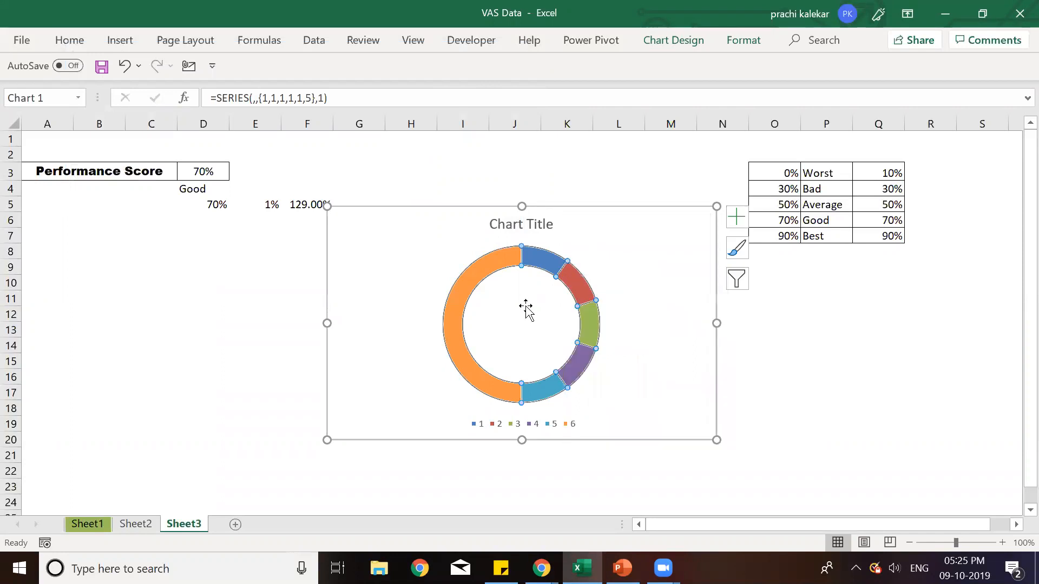
{"action": "left_click", "coordinate": [545, 259]}
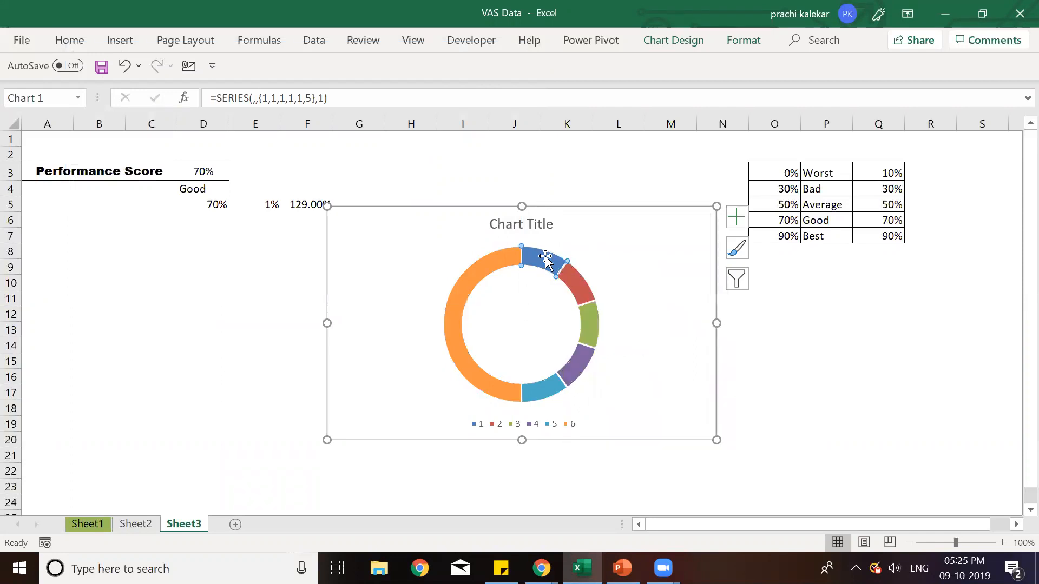
{"action": "left_click", "coordinate": [640, 267]}
{"action": "left_click", "coordinate": [534, 257]}
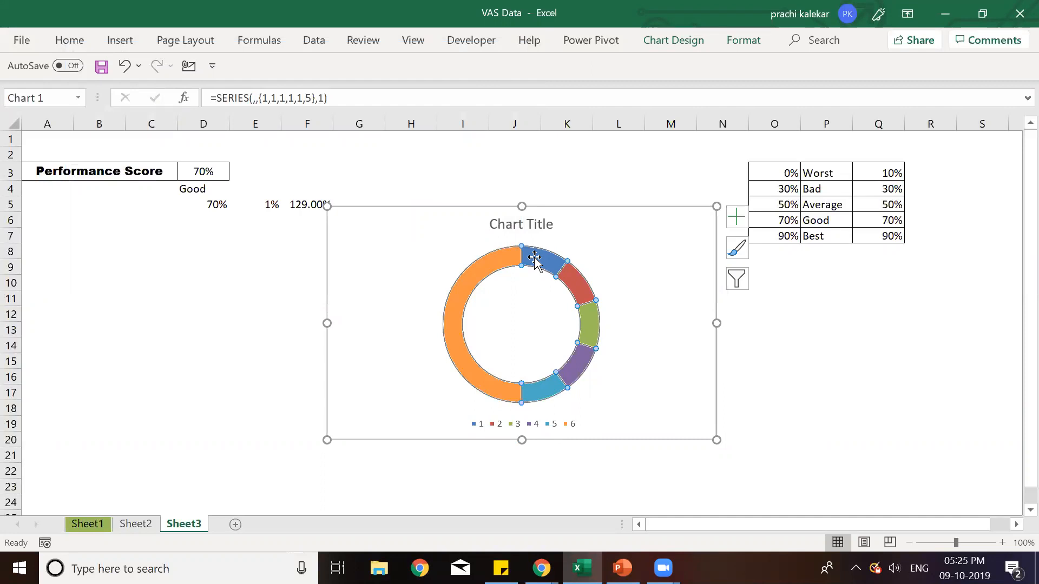
{"action": "left_click", "coordinate": [621, 309]}
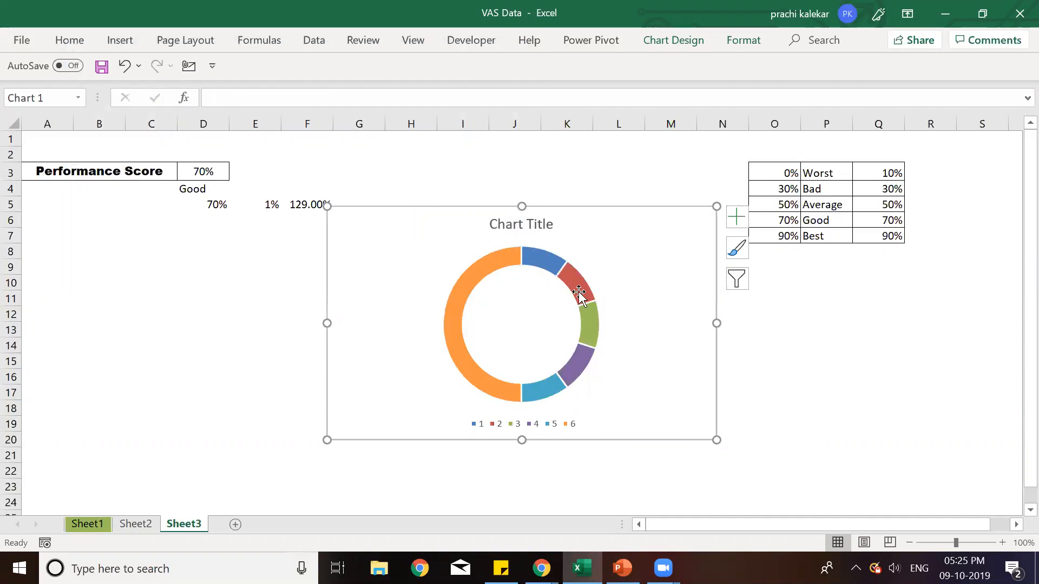
Step: Set the doughnut series' angle of first slice to 270° so the large slice forms the lower half
{"action": "left_click", "coordinate": [538, 256]}
{"action": "right_click", "coordinate": [539, 258]}
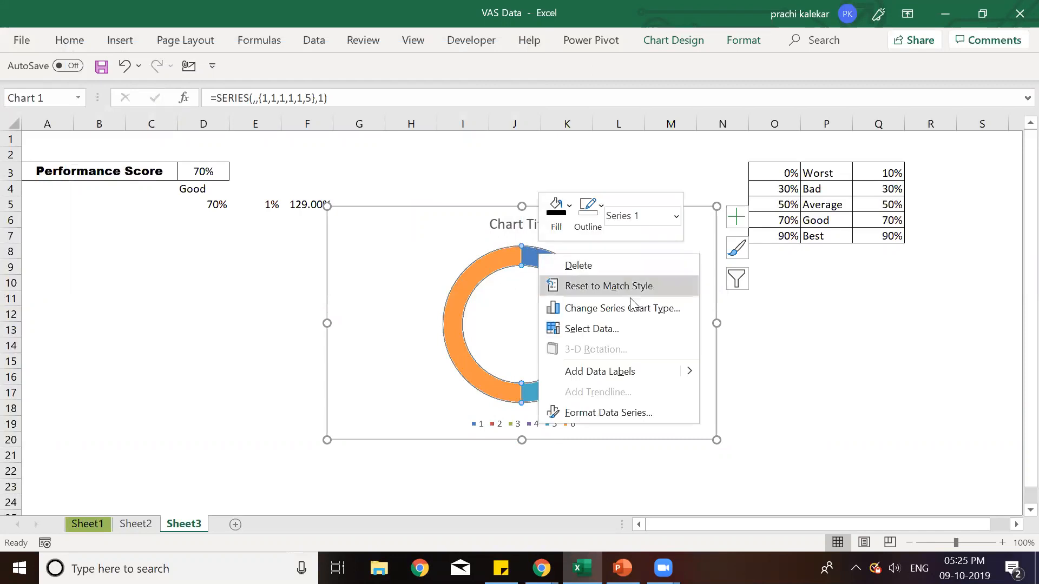
{"action": "left_click", "coordinate": [628, 412]}
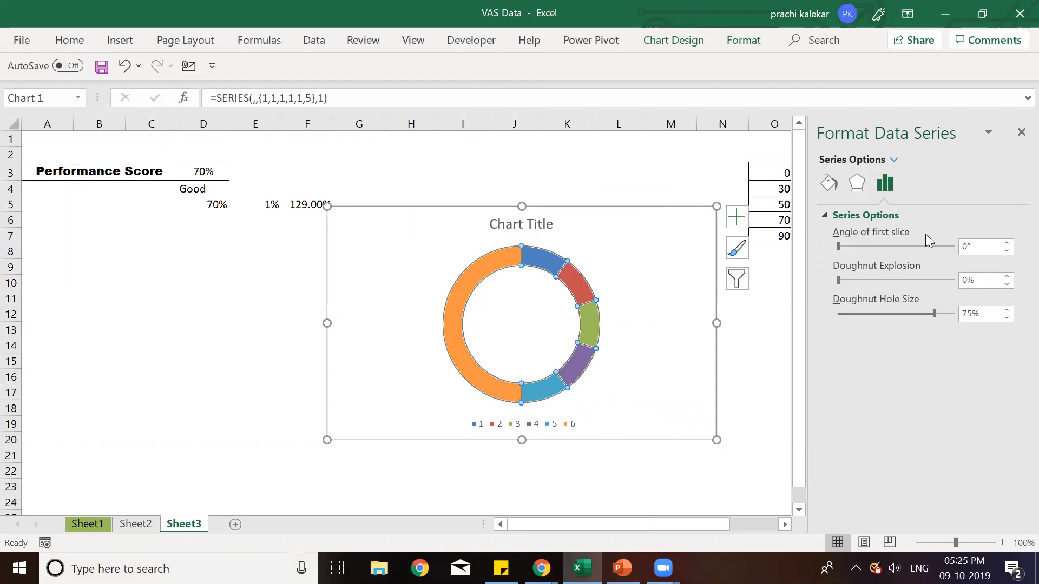
{"action": "left_click", "coordinate": [968, 244]}
{"action": "key", "text": "BackSpace"}
{"action": "type", "text": "270"}
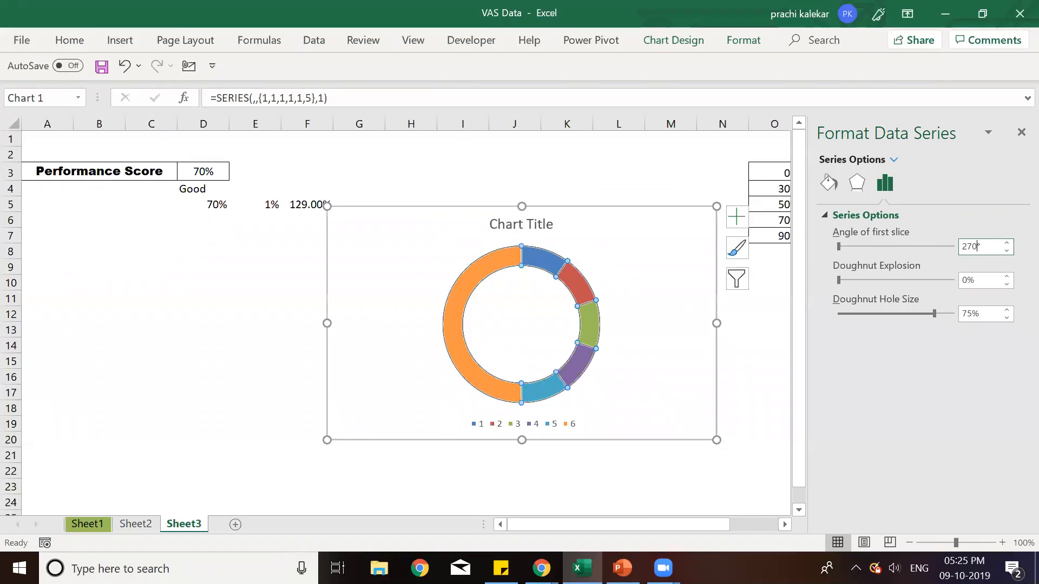
{"action": "key", "text": "Return"}
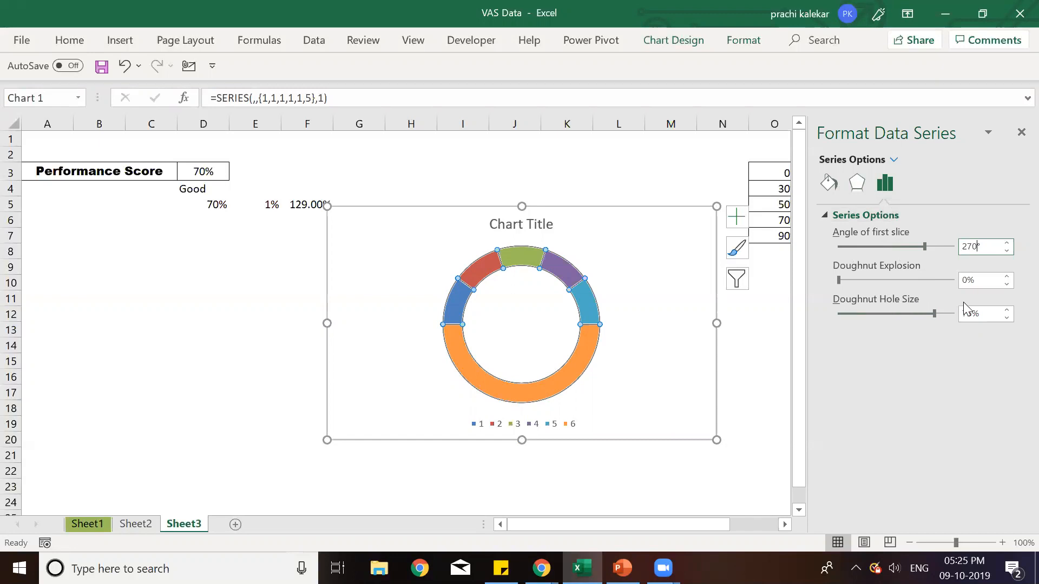
Step: Set the doughnut series' hole size to 35% and its doughnut explosion to 3%
{"action": "left_click", "coordinate": [972, 313]}
{"action": "key", "text": "BackSpace"}
{"action": "key", "text": "BackSpace"}
{"action": "type", "text": "35"}
{"action": "left_click", "coordinate": [967, 279]}
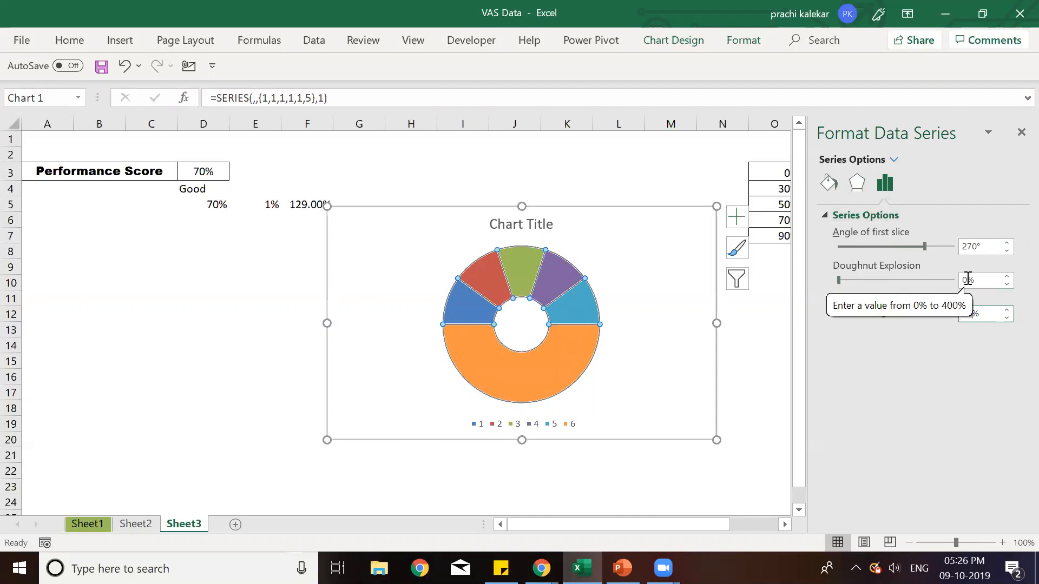
{"action": "key", "text": "BackSpace"}
{"action": "type", "text": "3"}
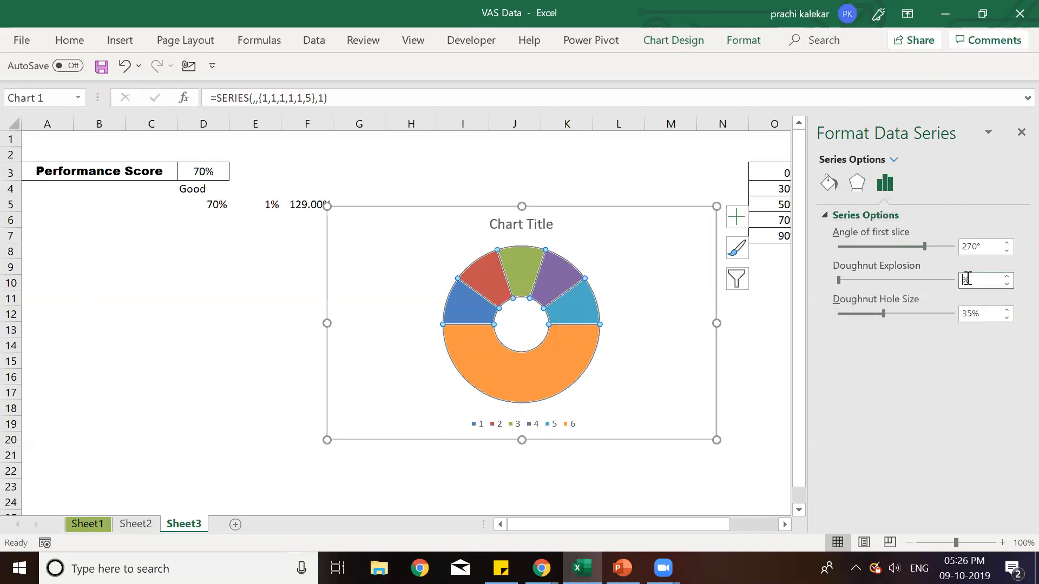
{"action": "key", "text": "Return"}
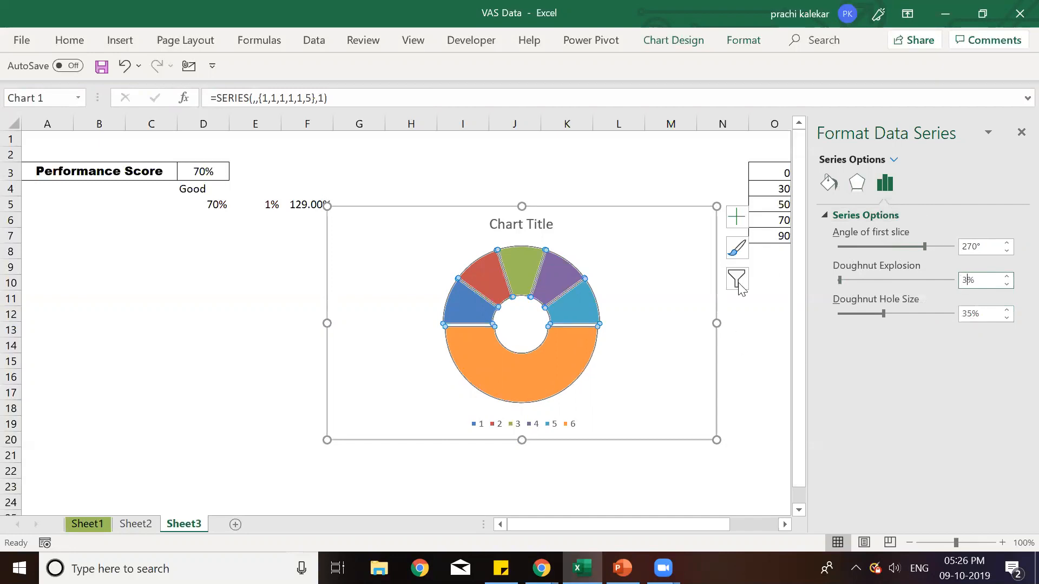
{"action": "left_click", "coordinate": [618, 260]}
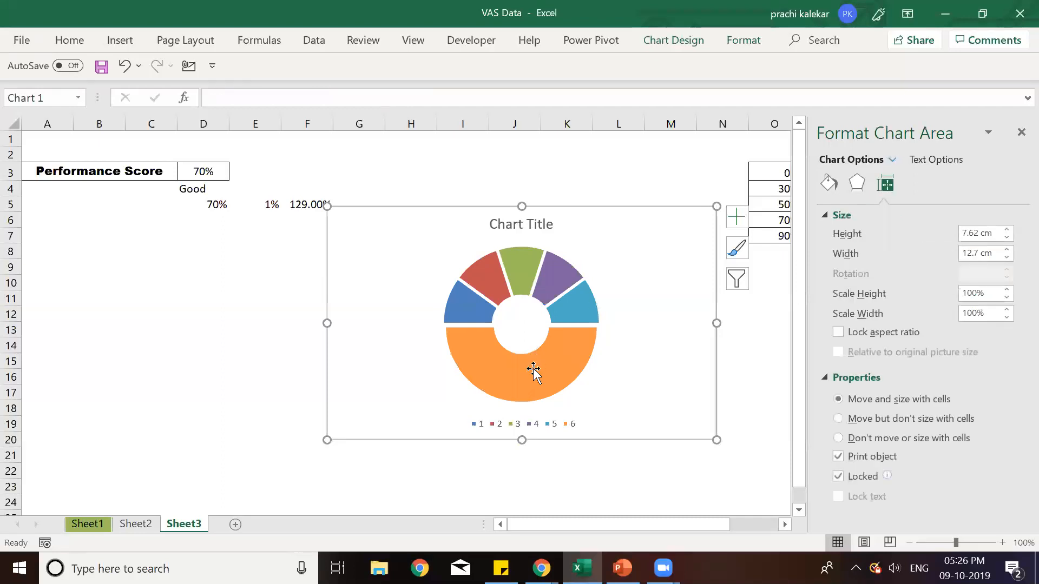
Step: Give the large lower doughnut slice a solid white border
{"action": "left_click", "coordinate": [513, 380]}
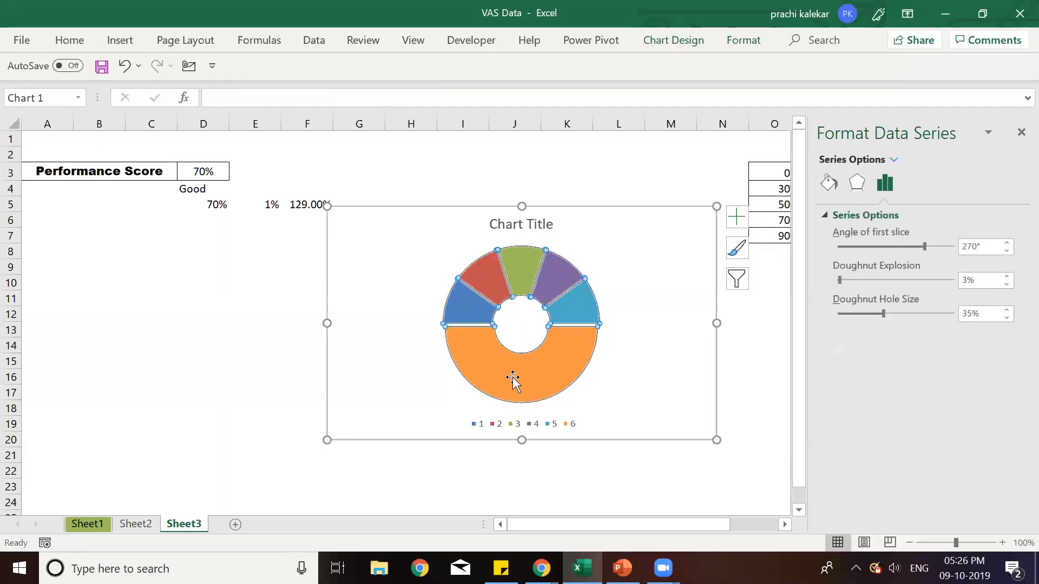
{"action": "left_click", "coordinate": [512, 379]}
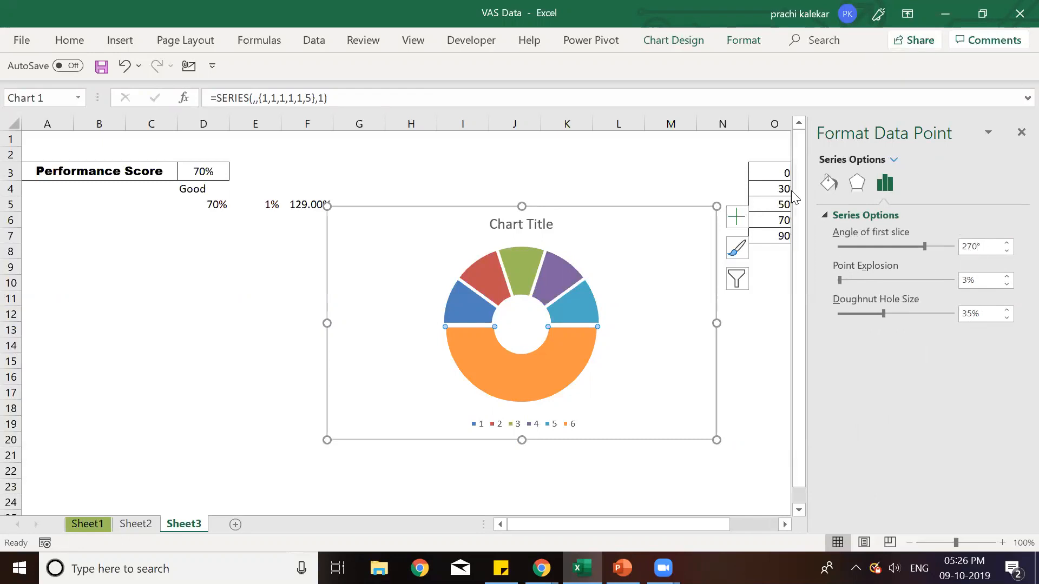
{"action": "left_click", "coordinate": [828, 183]}
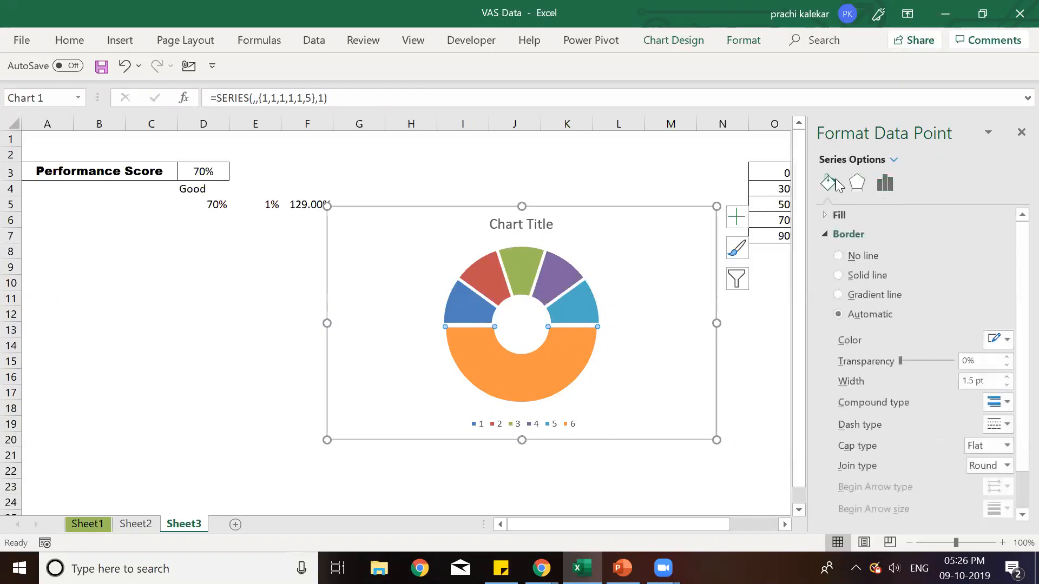
{"action": "left_click", "coordinate": [839, 276]}
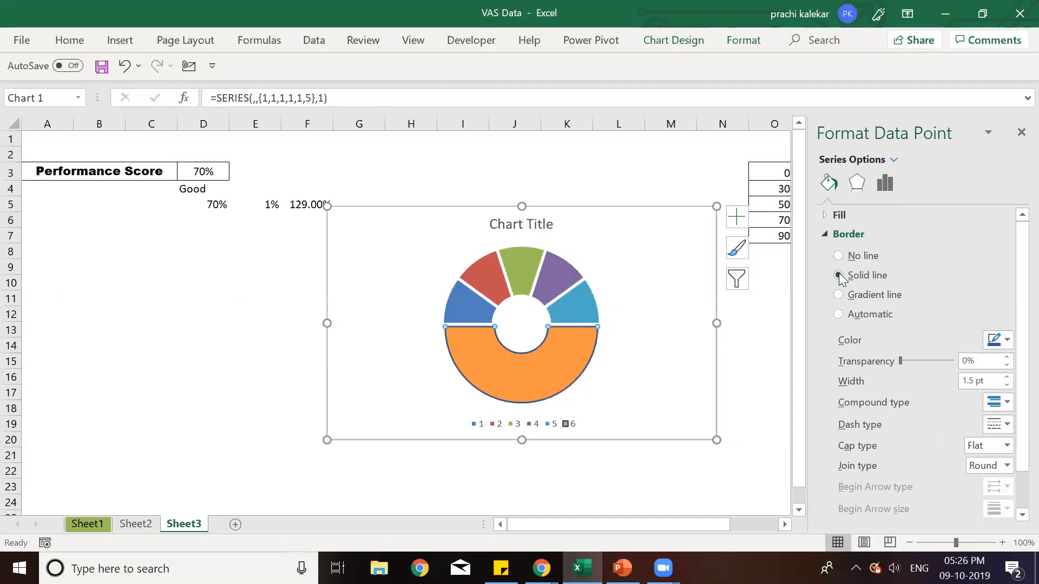
{"action": "left_click", "coordinate": [1006, 341]}
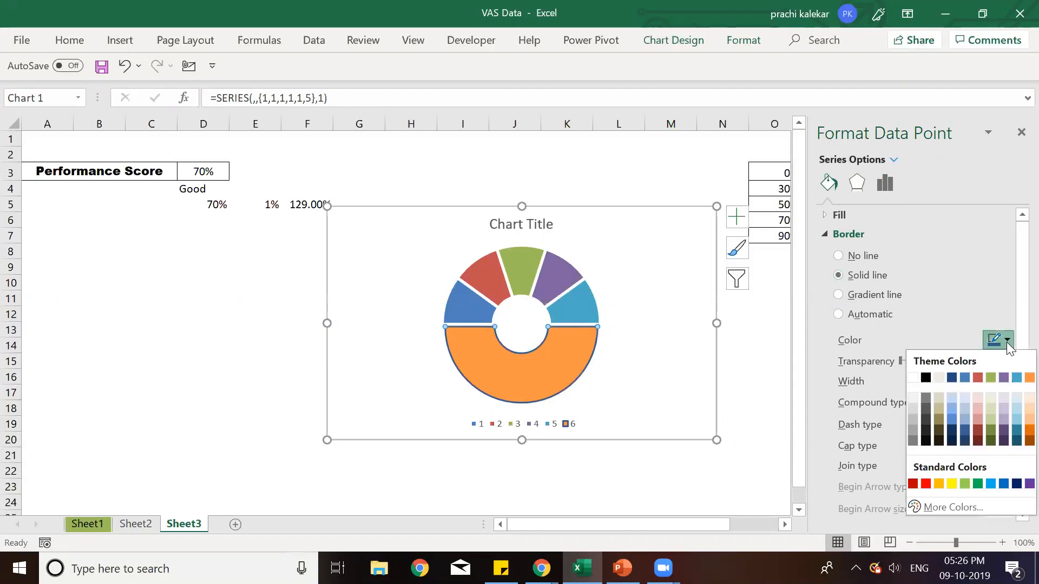
{"action": "left_click", "coordinate": [911, 378]}
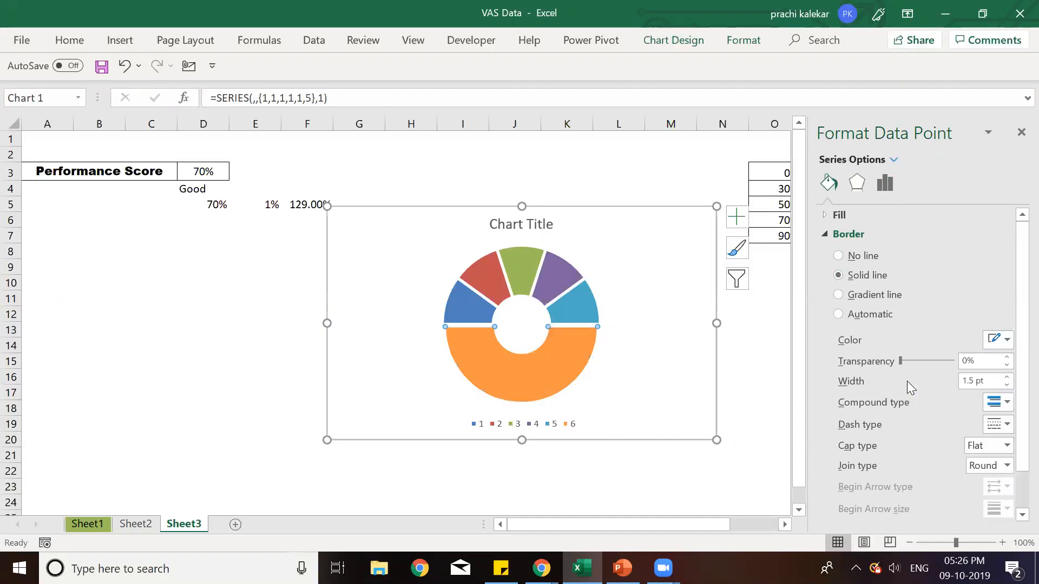
{"action": "left_click", "coordinate": [683, 272]}
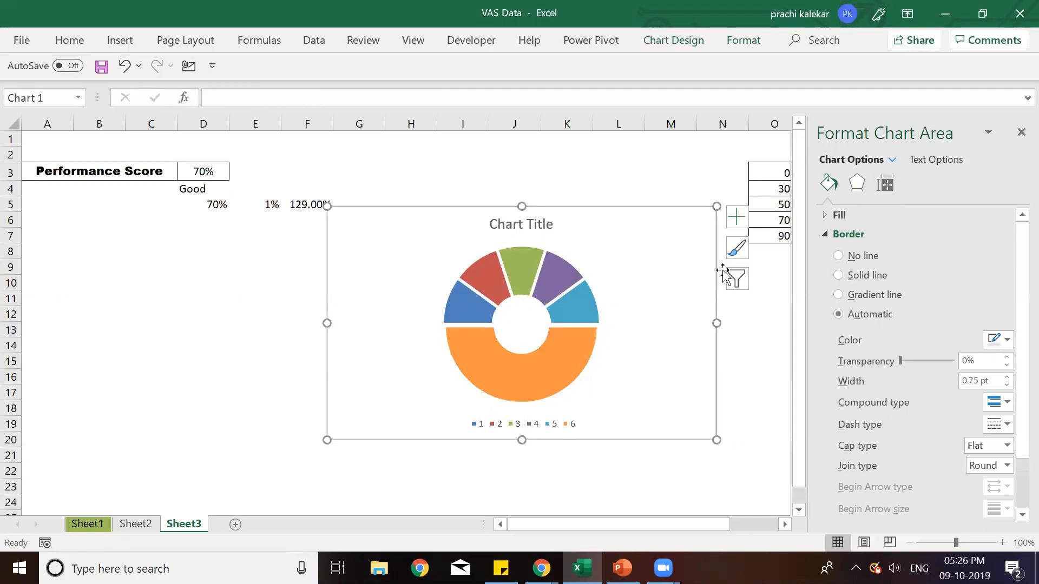
Step: Set the large lower doughnut slice to No Fill and close the formatting options
{"action": "left_click", "coordinate": [575, 366]}
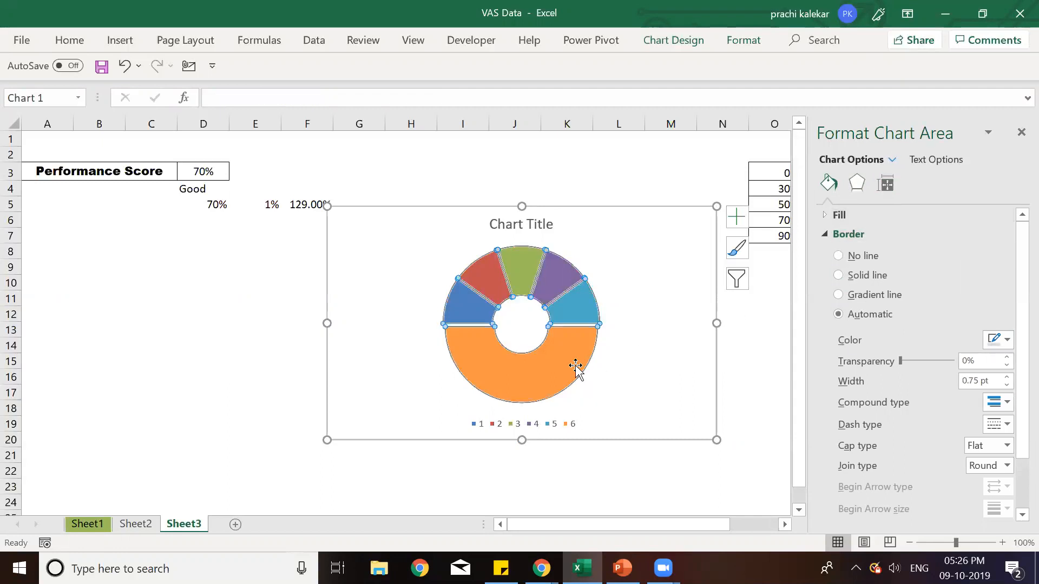
{"action": "left_click", "coordinate": [575, 366]}
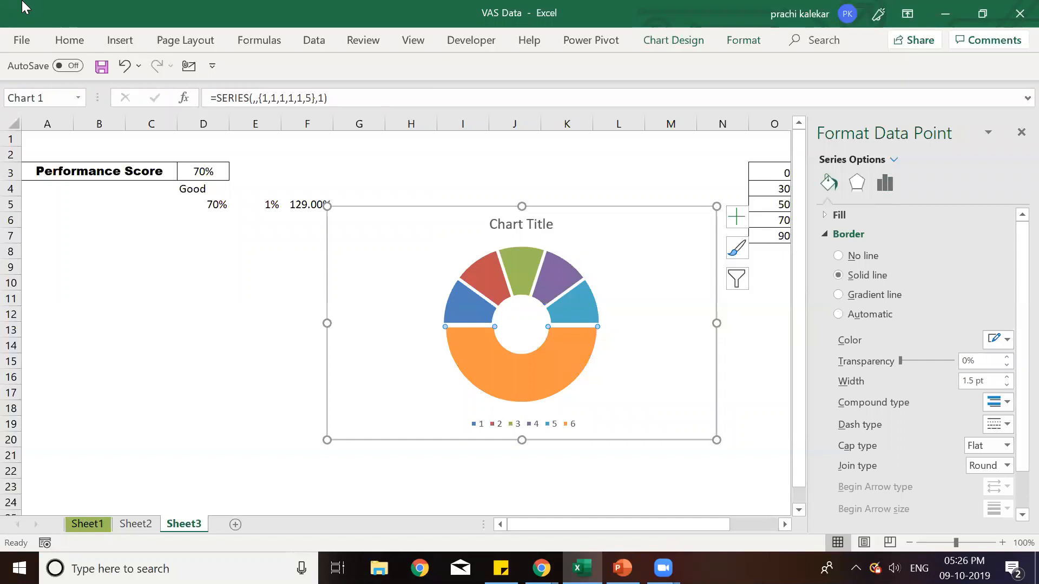
{"action": "left_click", "coordinate": [62, 43]}
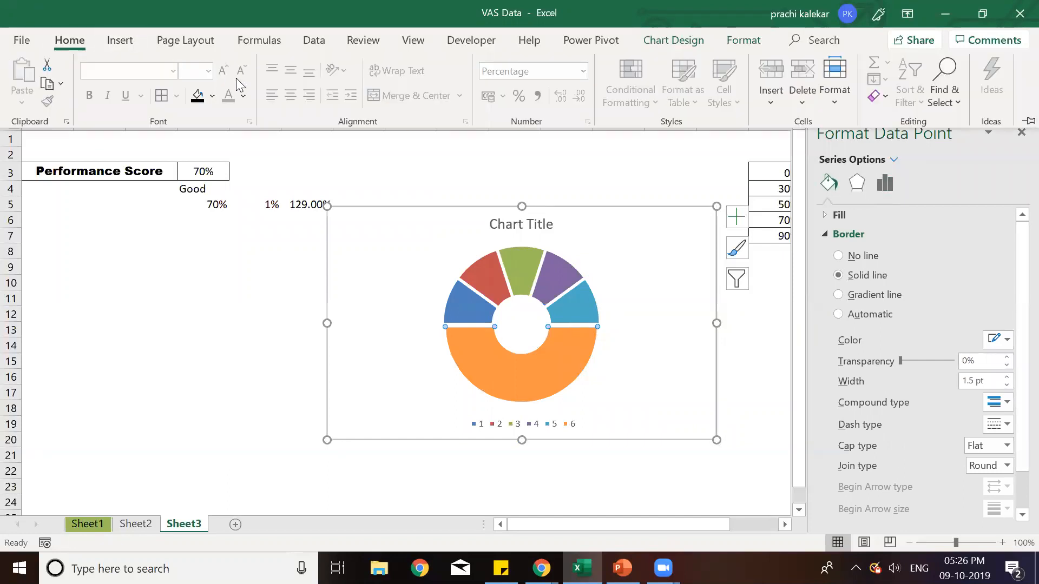
{"action": "left_click", "coordinate": [212, 96]}
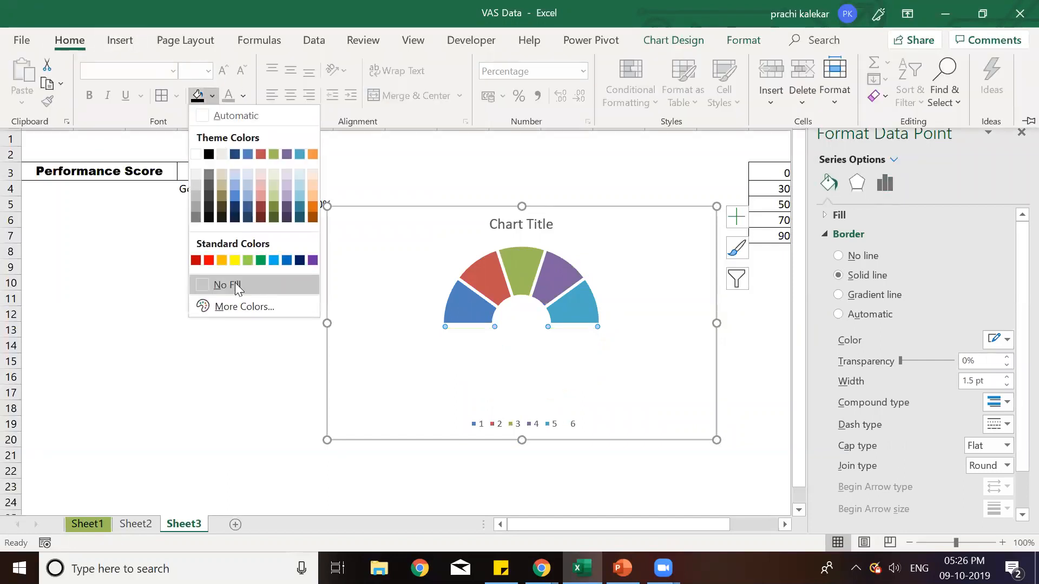
{"action": "left_click", "coordinate": [217, 283]}
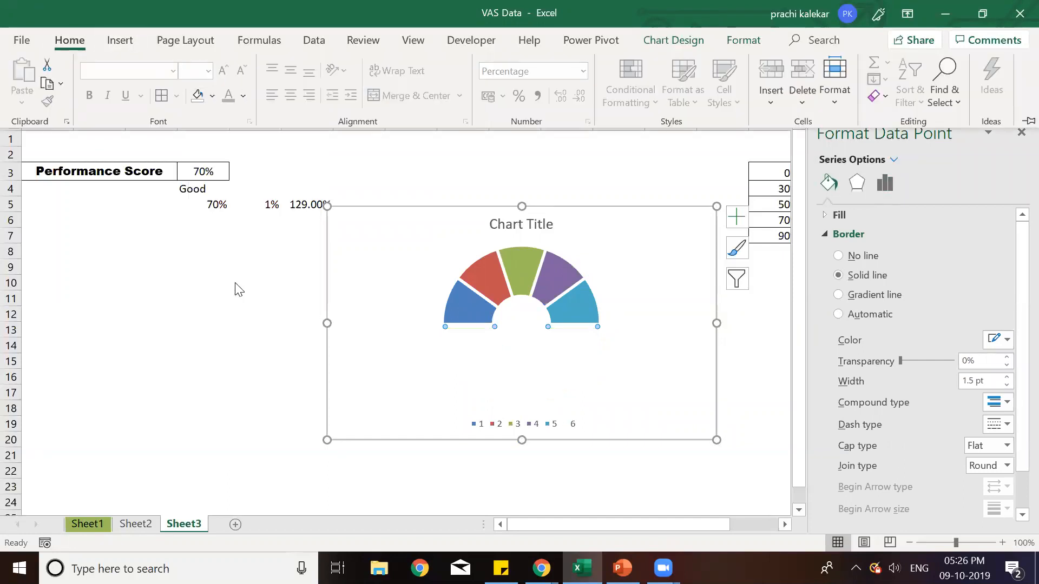
{"action": "left_click", "coordinate": [640, 300]}
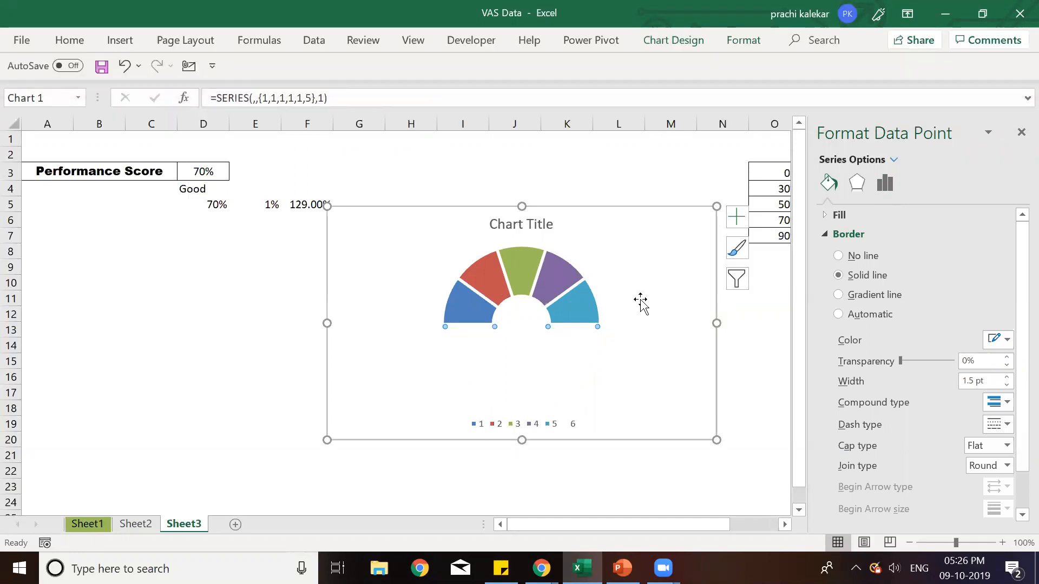
{"action": "left_click", "coordinate": [1019, 133]}
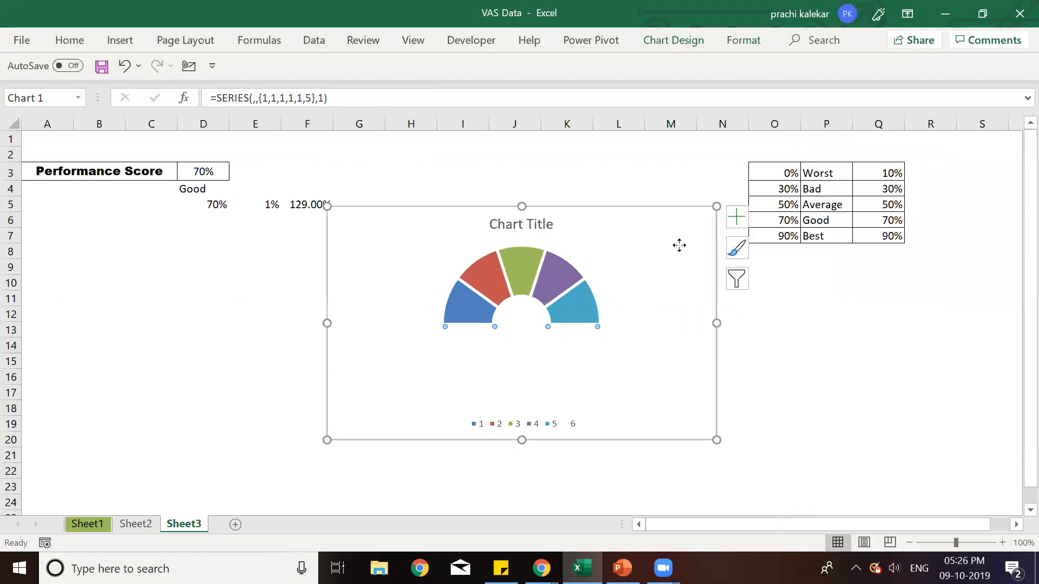
Step: Remove the chart title and the legend from the gauge chart
{"action": "left_click", "coordinate": [682, 250]}
{"action": "left_click", "coordinate": [738, 217]}
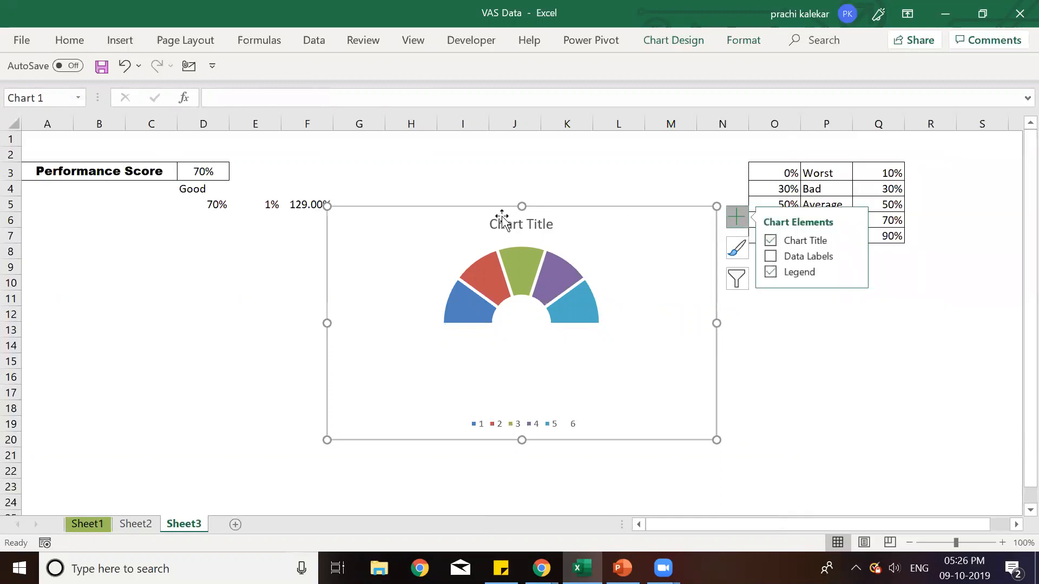
{"action": "left_click", "coordinate": [786, 243]}
{"action": "left_click", "coordinate": [772, 273]}
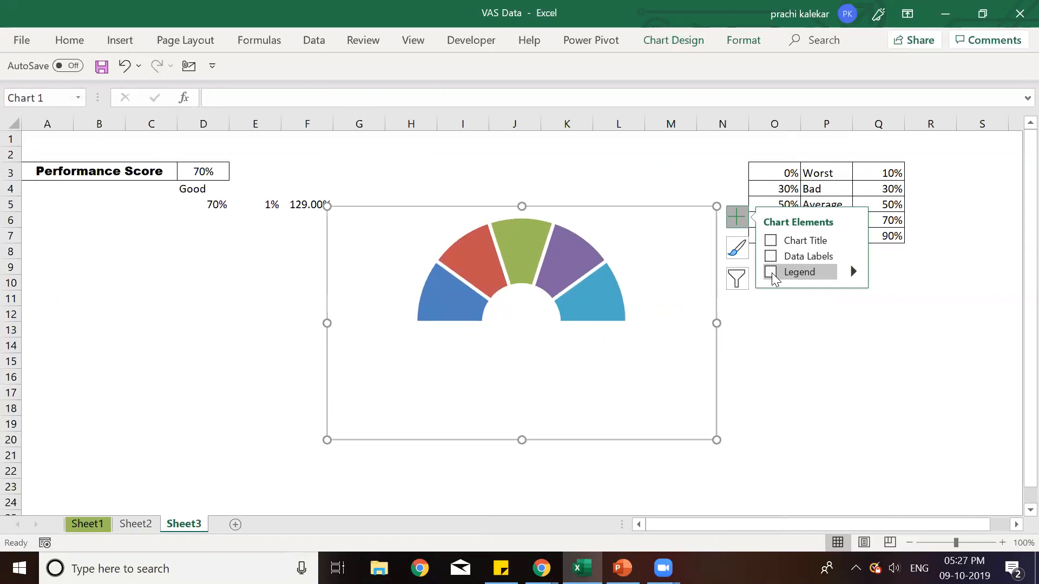
{"action": "left_click", "coordinate": [492, 33]}
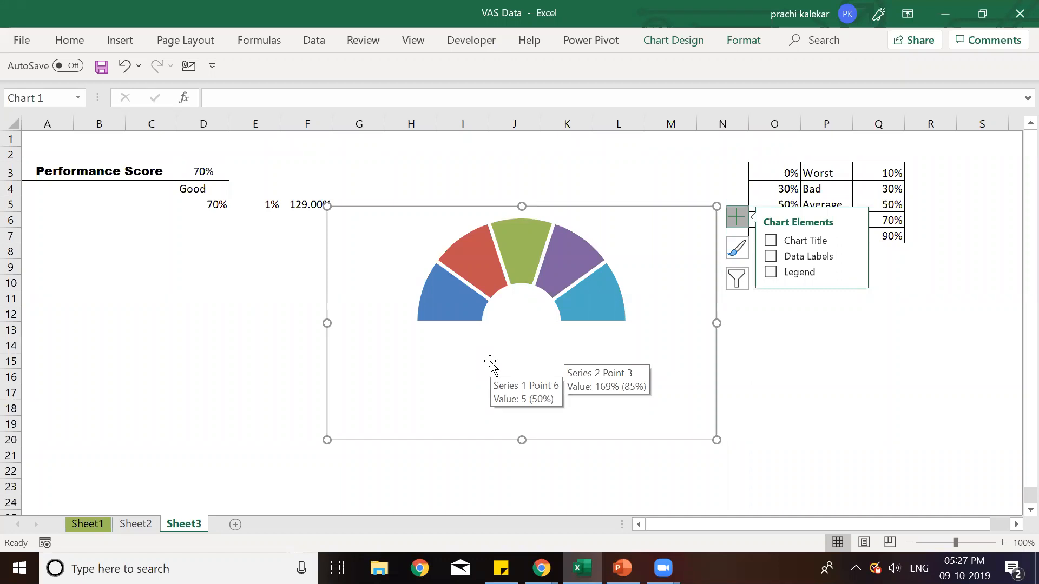
Step: Fill the gauge's first slice, the leftmost one, with standard Dark Red and set it to No Outline
{"action": "left_click", "coordinate": [441, 309]}
{"action": "left_click", "coordinate": [441, 310]}
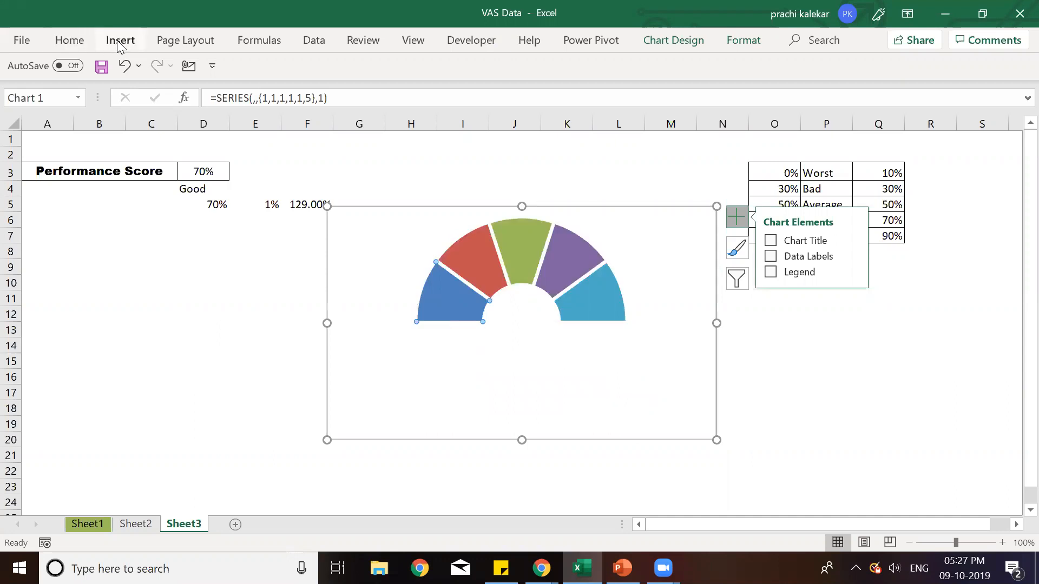
{"action": "left_click", "coordinate": [118, 41]}
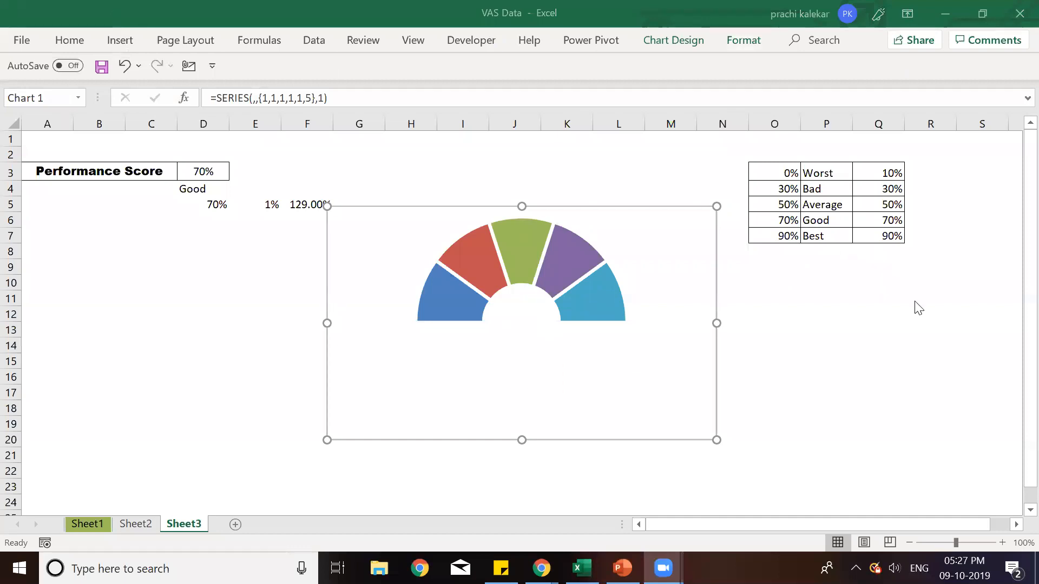
{"action": "left_click", "coordinate": [743, 40]}
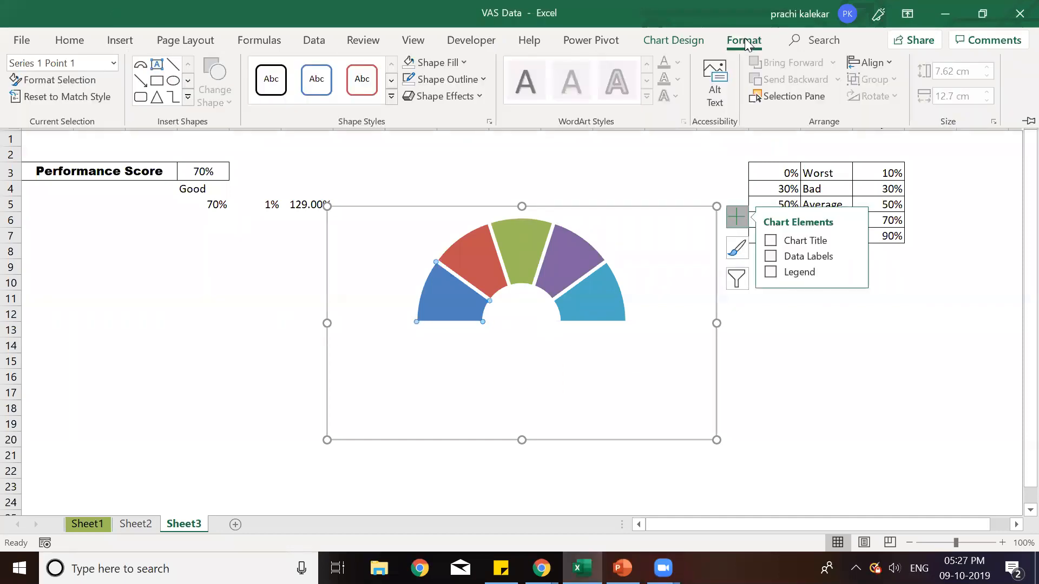
{"action": "left_click", "coordinate": [447, 62]}
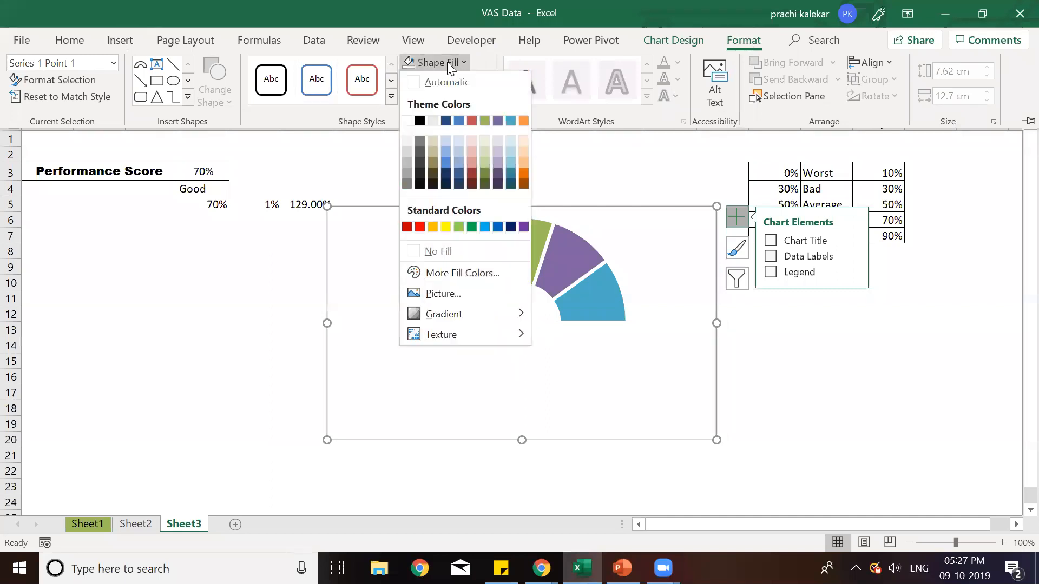
{"action": "left_click", "coordinate": [406, 227]}
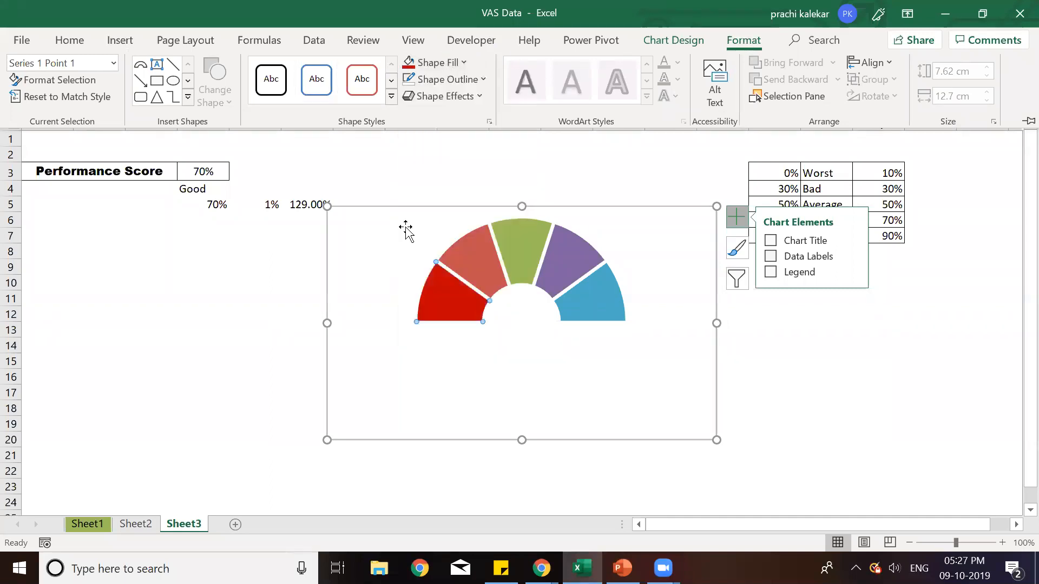
{"action": "left_click", "coordinate": [444, 78]}
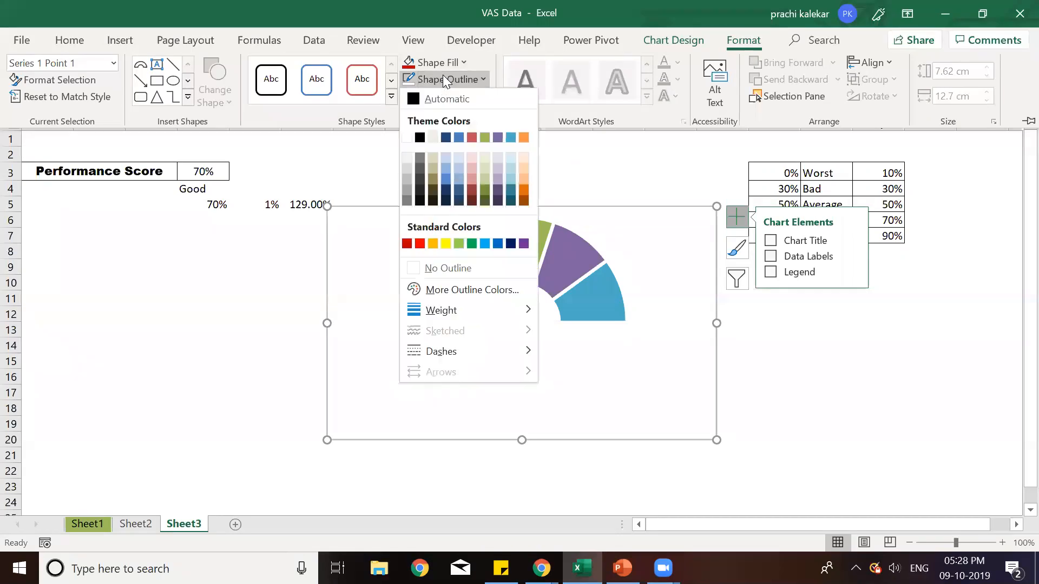
{"action": "left_click", "coordinate": [469, 270]}
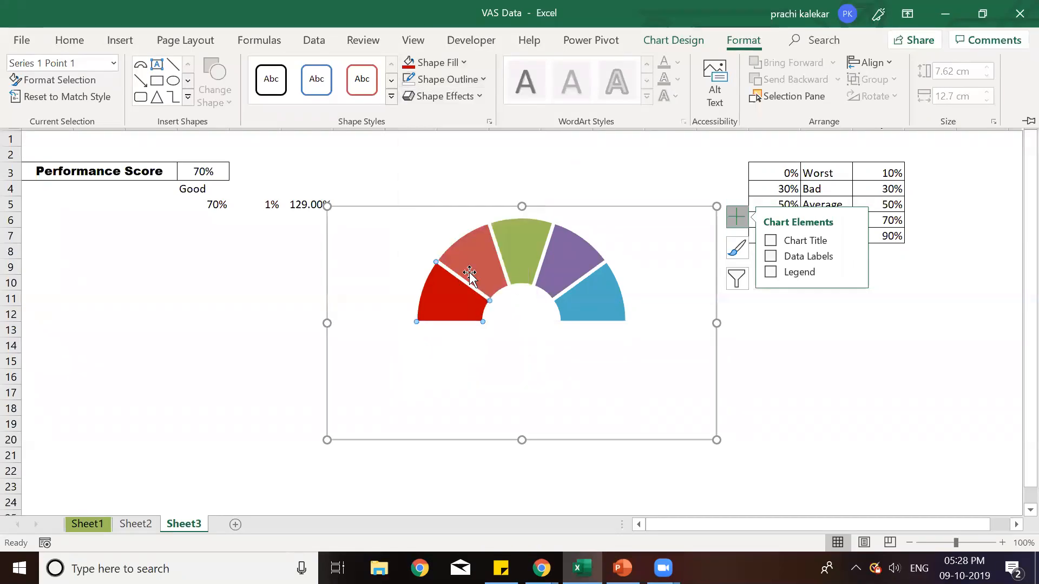
Step: Apply a dark-variation linear gradient that darkens toward the right to the first gauge slice
{"action": "left_click", "coordinate": [446, 64]}
{"action": "mouse_move", "coordinate": [459, 312]}
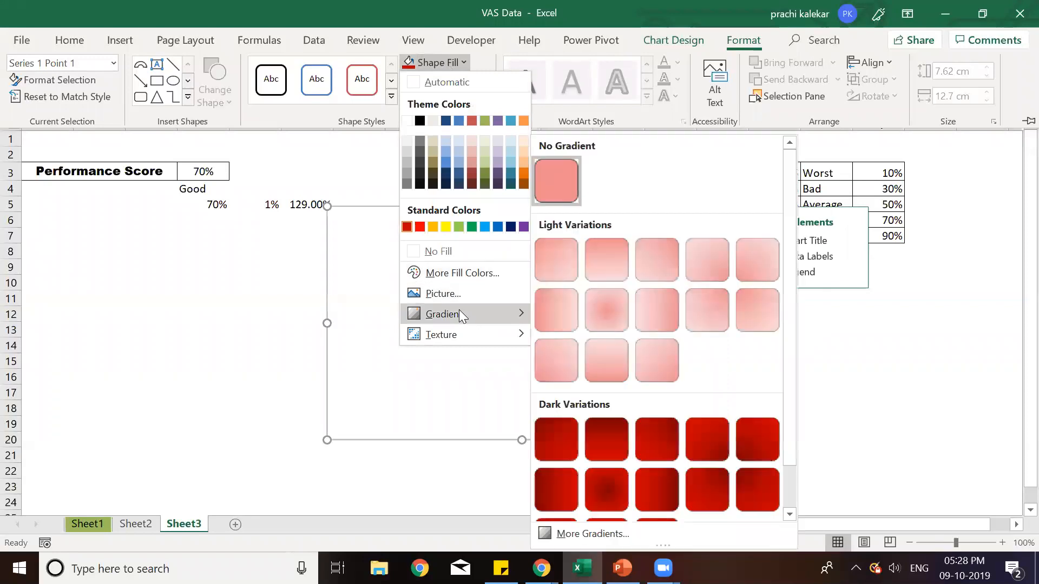
{"action": "left_click", "coordinate": [647, 484]}
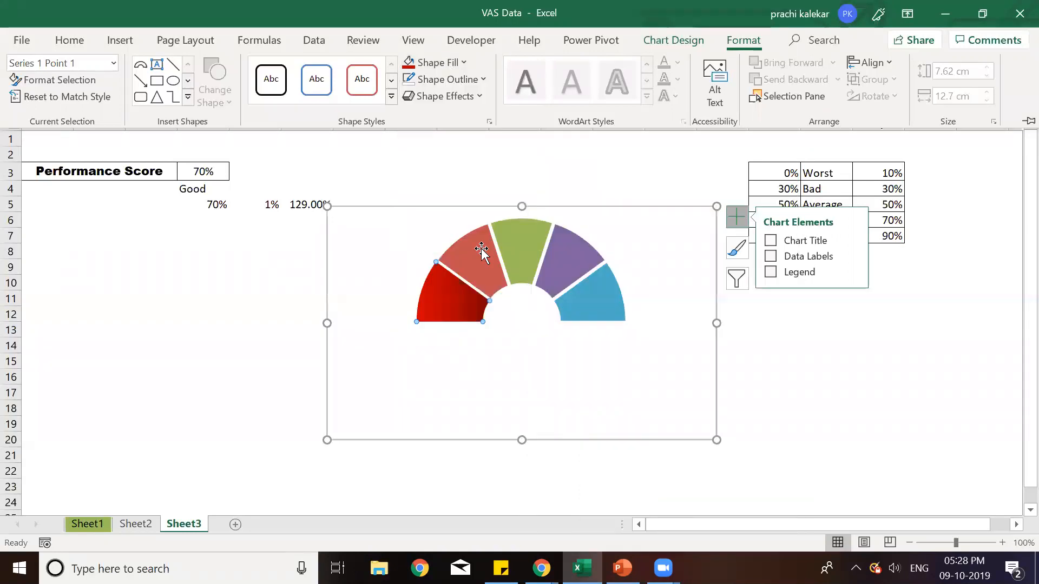
{"action": "key", "text": "ctrl+F1"}
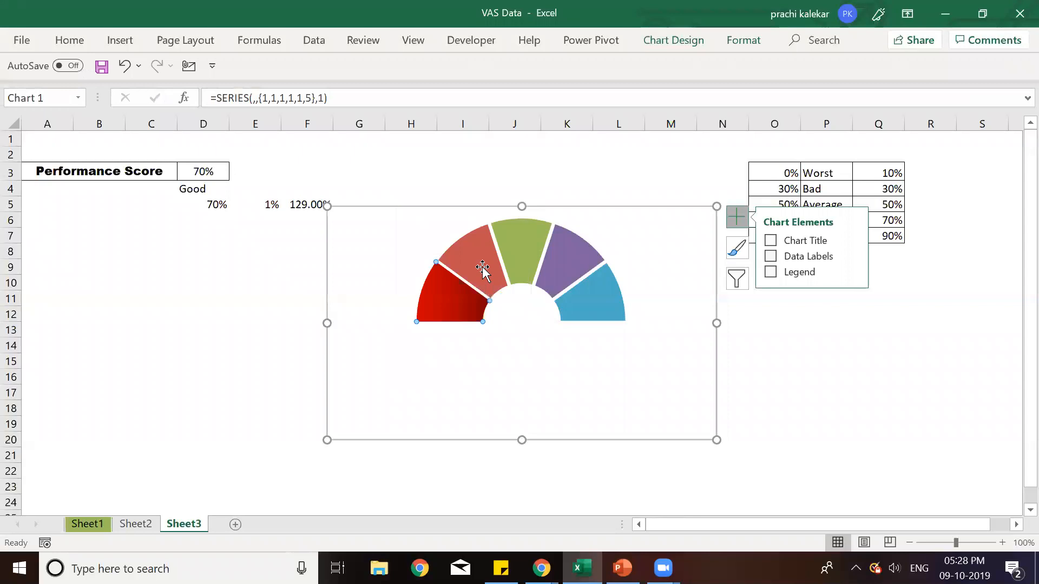
Step: Fill the second gauge slice from the left with standard Red
{"action": "left_click", "coordinate": [481, 268]}
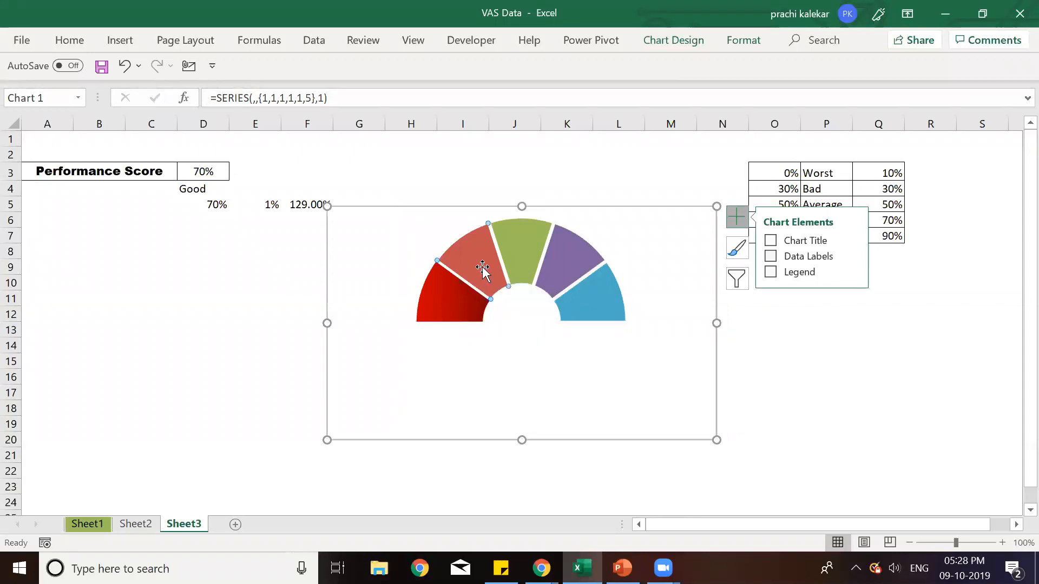
{"action": "left_click", "coordinate": [743, 41]}
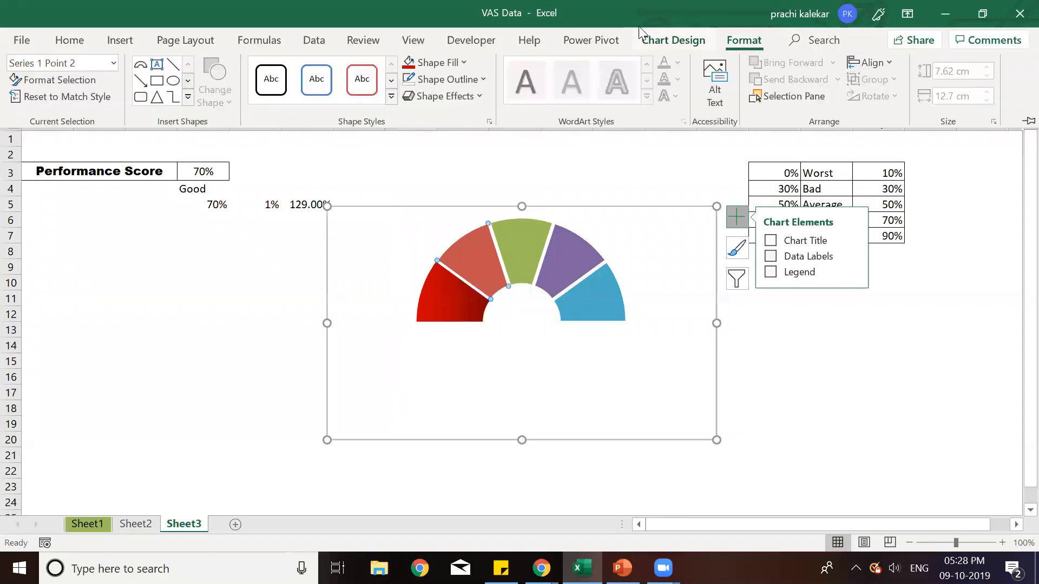
{"action": "left_click", "coordinate": [463, 63]}
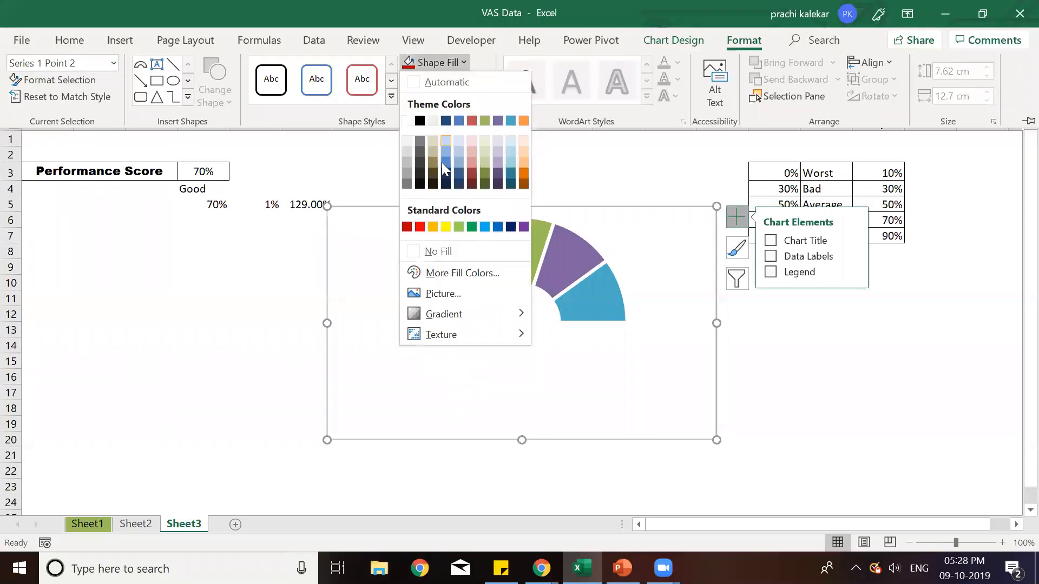
{"action": "left_click", "coordinate": [420, 226]}
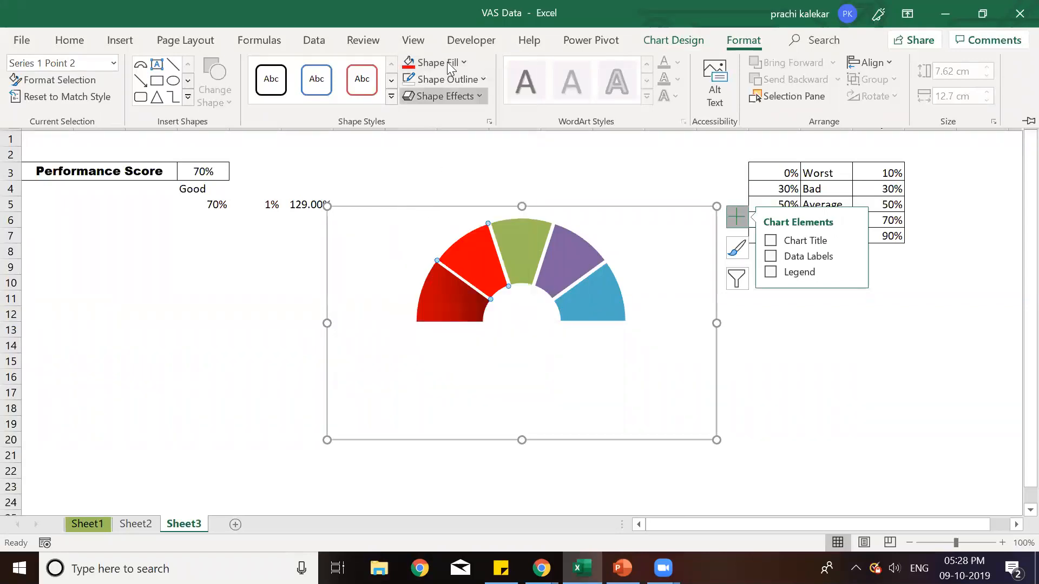
Step: Set the second gauge slice to No Outline and apply a dark-variation linear gradient that darkens toward its lower right
{"action": "left_click", "coordinate": [443, 79]}
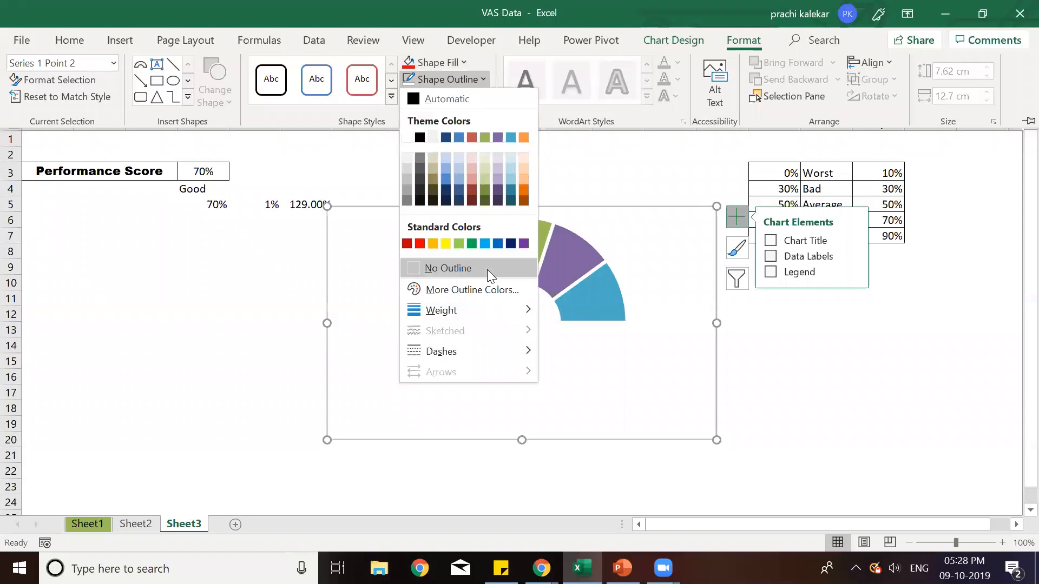
{"action": "left_click", "coordinate": [487, 268]}
{"action": "left_click", "coordinate": [429, 61]}
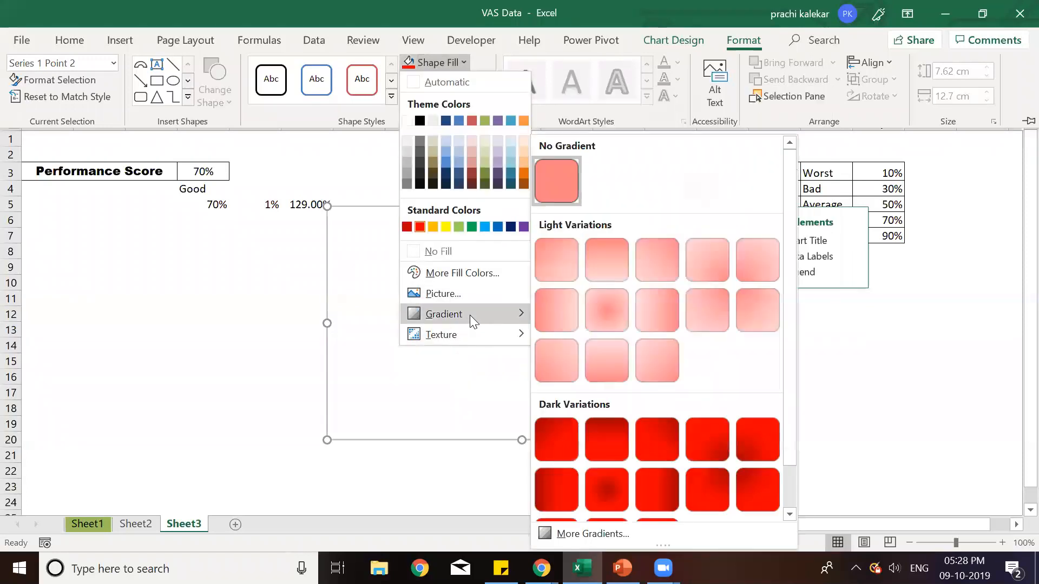
{"action": "left_click", "coordinate": [656, 522]}
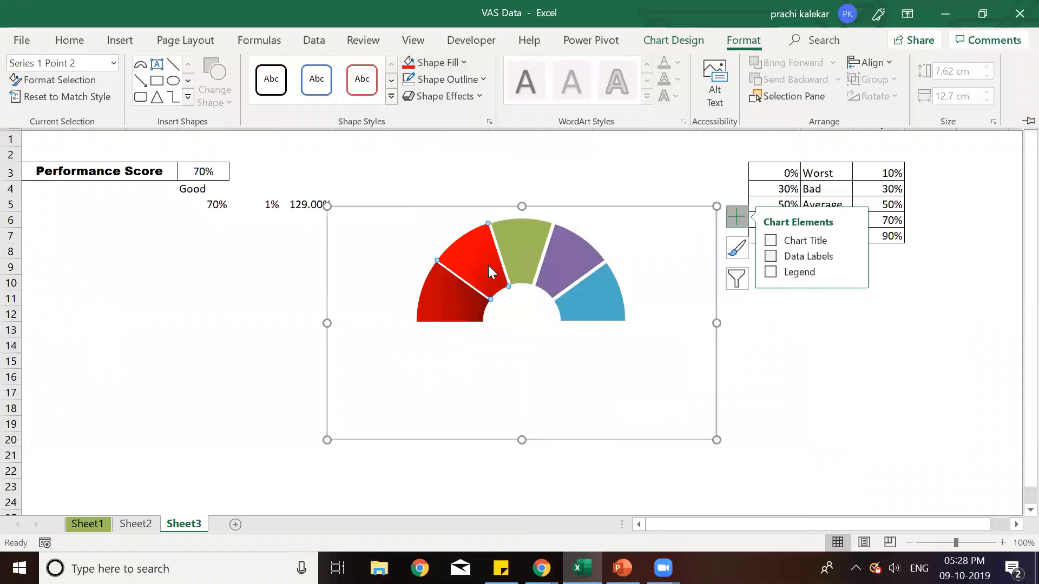
Step: Fill the third gauge slice, the middle one, with standard Orange
{"action": "left_click", "coordinate": [504, 233]}
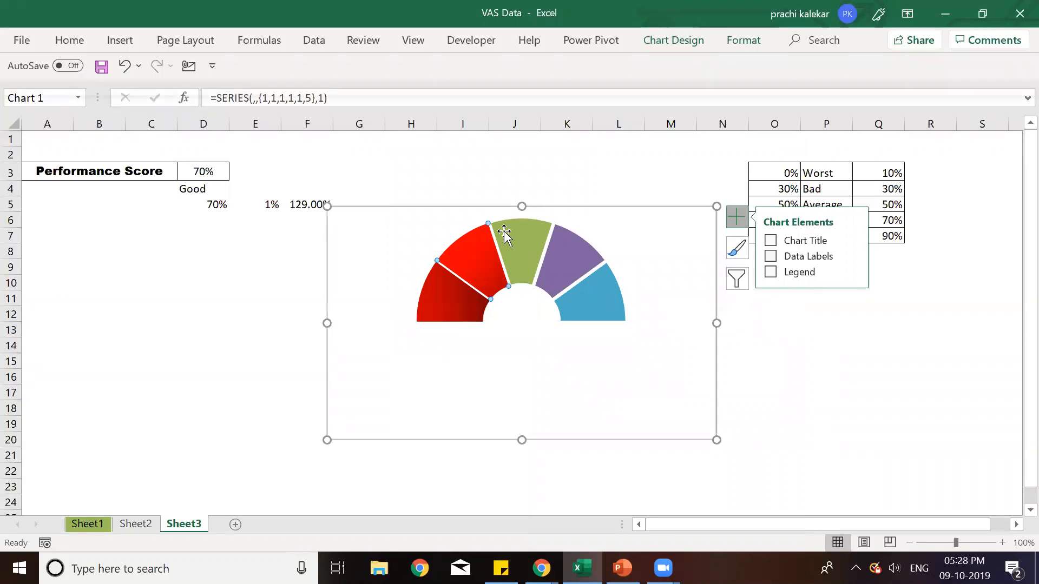
{"action": "left_click", "coordinate": [503, 232]}
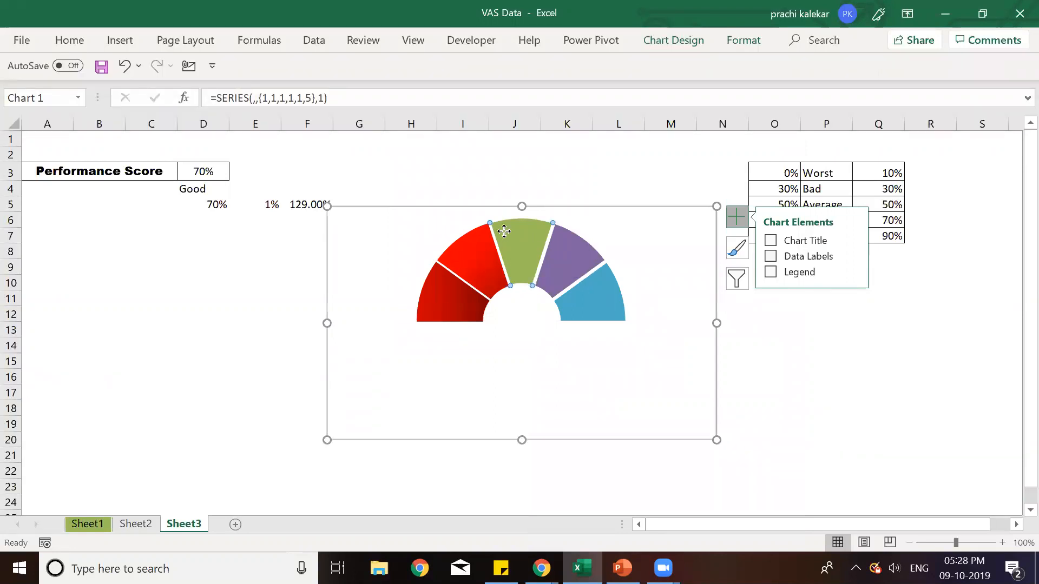
{"action": "left_click", "coordinate": [740, 41]}
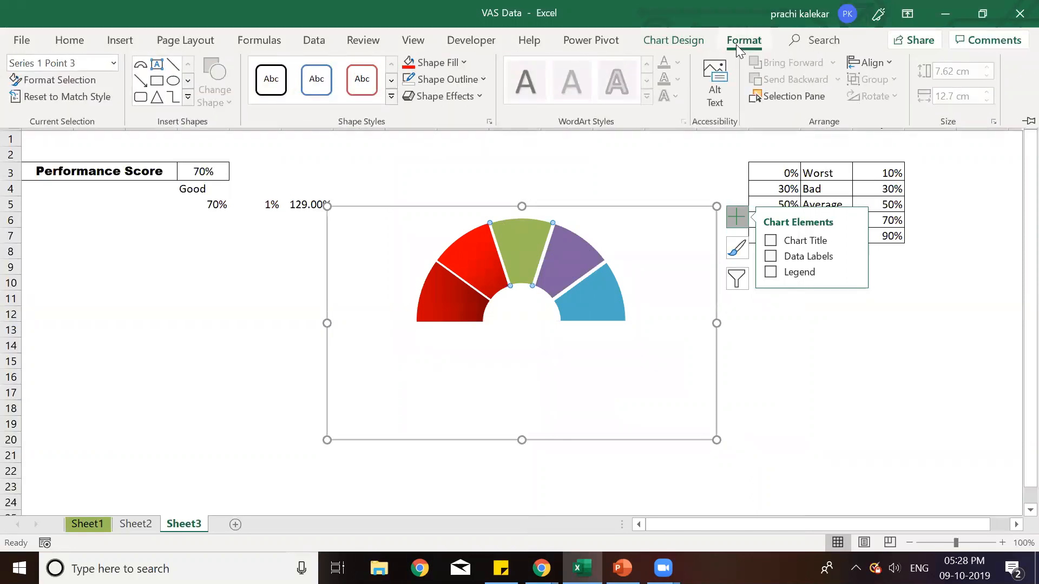
{"action": "left_click", "coordinate": [442, 63]}
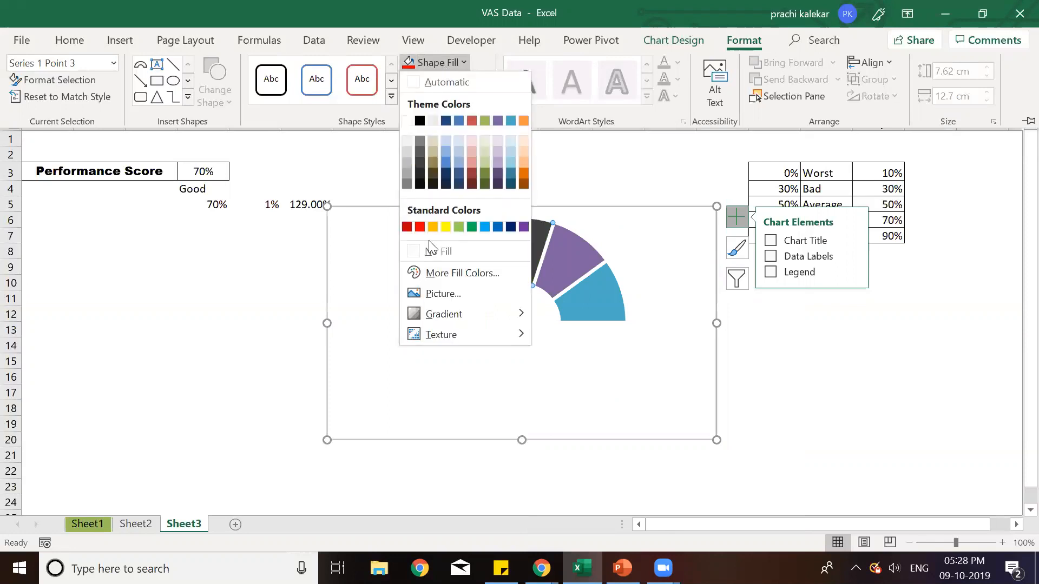
{"action": "left_click", "coordinate": [433, 227]}
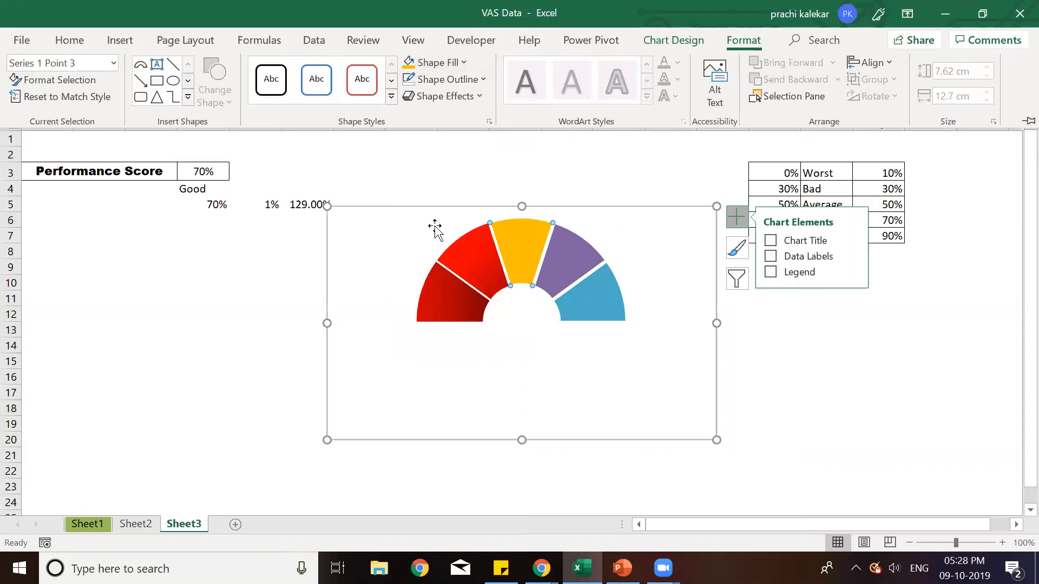
Step: Set the middle gauge slice to No Outline and apply a dark-variation linear gradient that darkens toward its inner, lower edge
{"action": "key", "text": "ctrl+F1"}
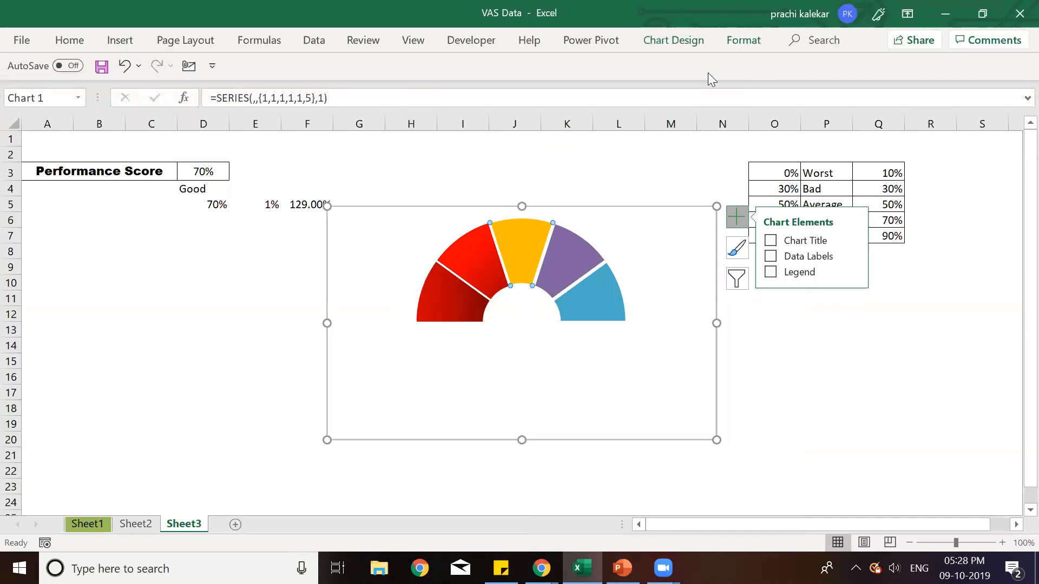
{"action": "left_click", "coordinate": [743, 40]}
{"action": "left_click", "coordinate": [463, 79]}
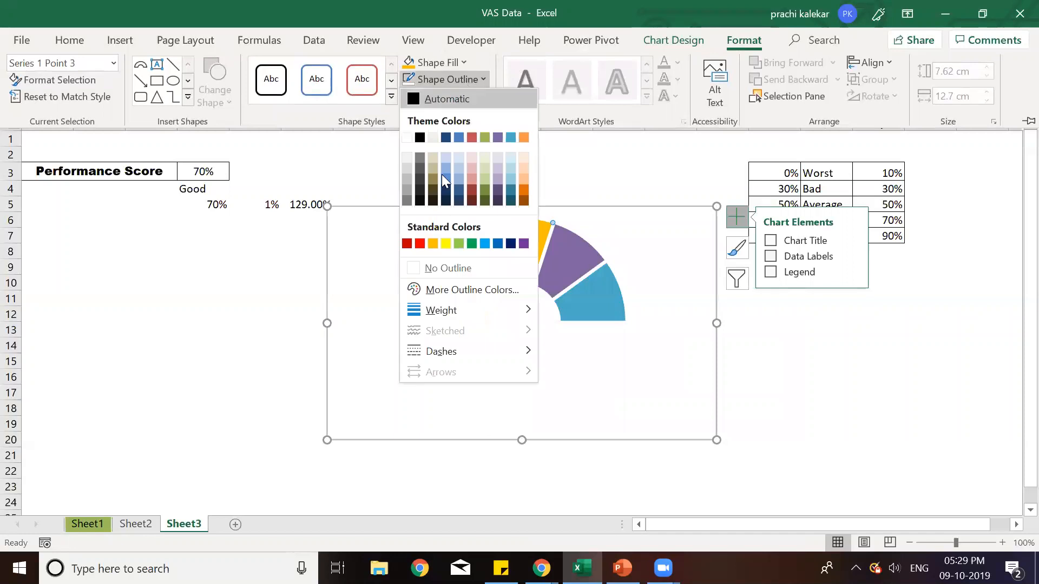
{"action": "left_click", "coordinate": [442, 268]}
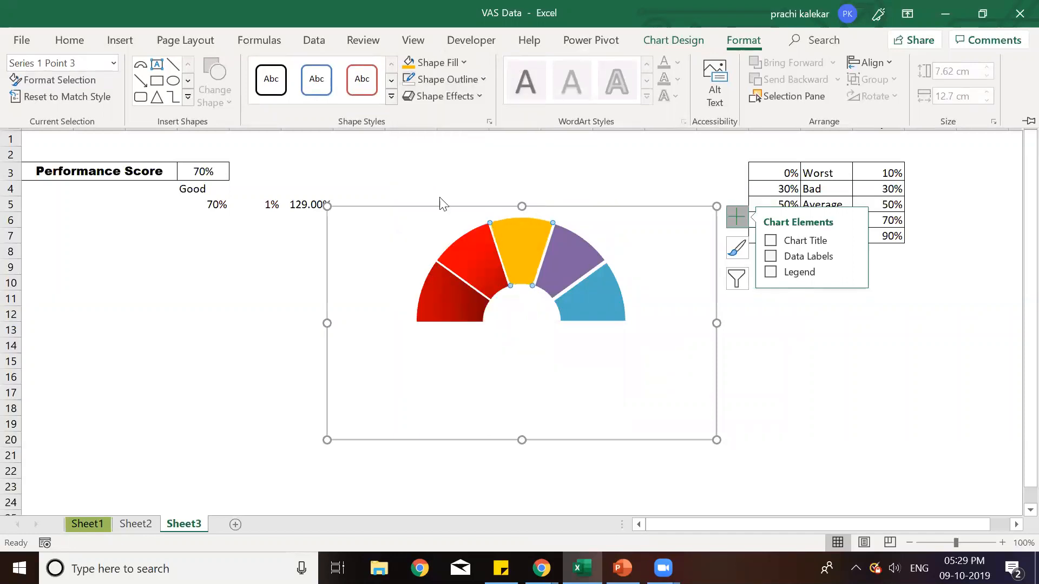
{"action": "left_click", "coordinate": [451, 63]}
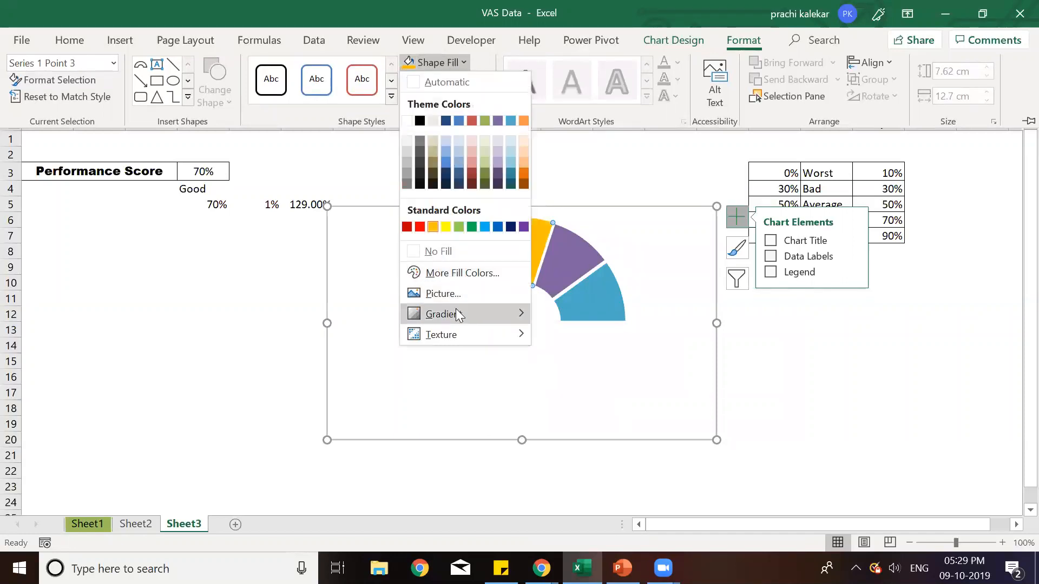
{"action": "mouse_move", "coordinate": [457, 313]}
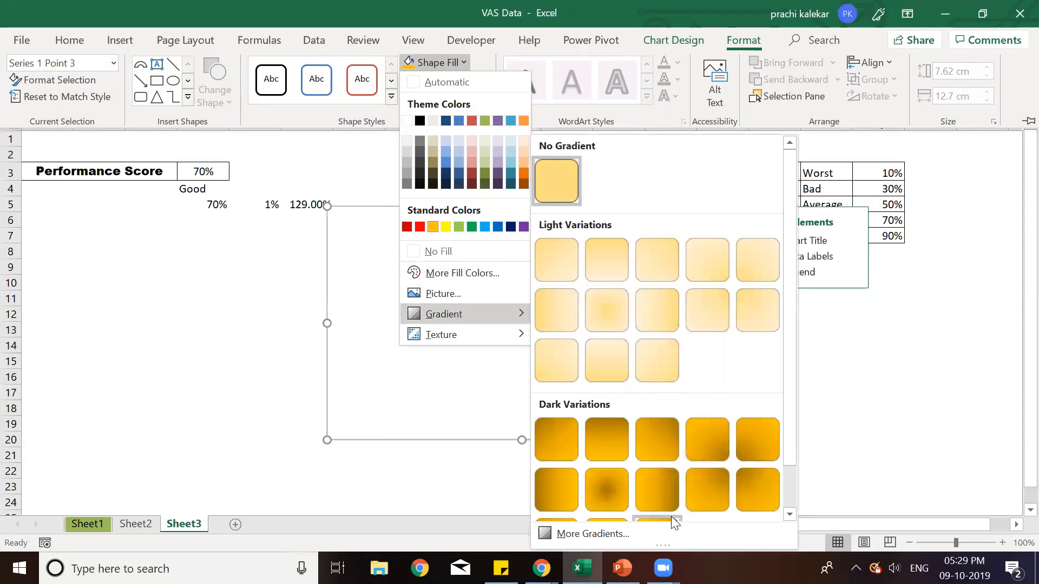
{"action": "left_click", "coordinate": [613, 520]}
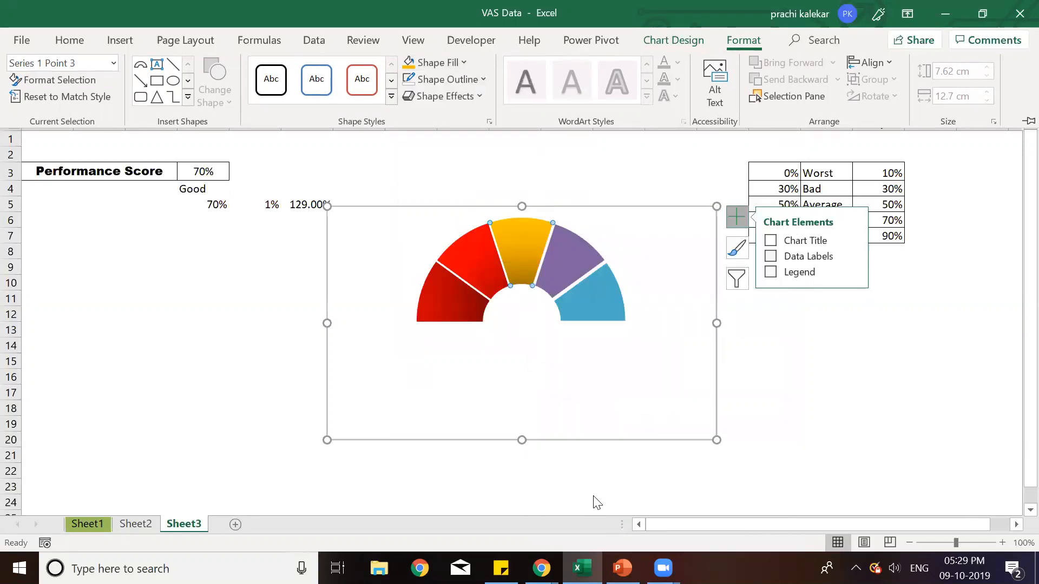
Step: Fill the fourth gauge slice from the left with standard Light Green
{"action": "left_click", "coordinate": [566, 254]}
{"action": "left_click", "coordinate": [565, 255]}
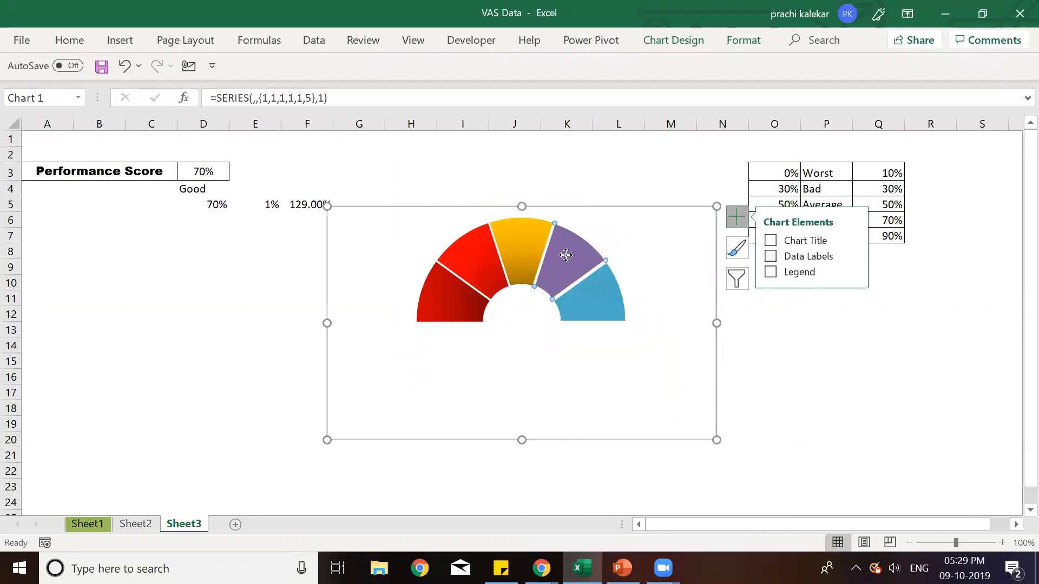
{"action": "left_click", "coordinate": [740, 45]}
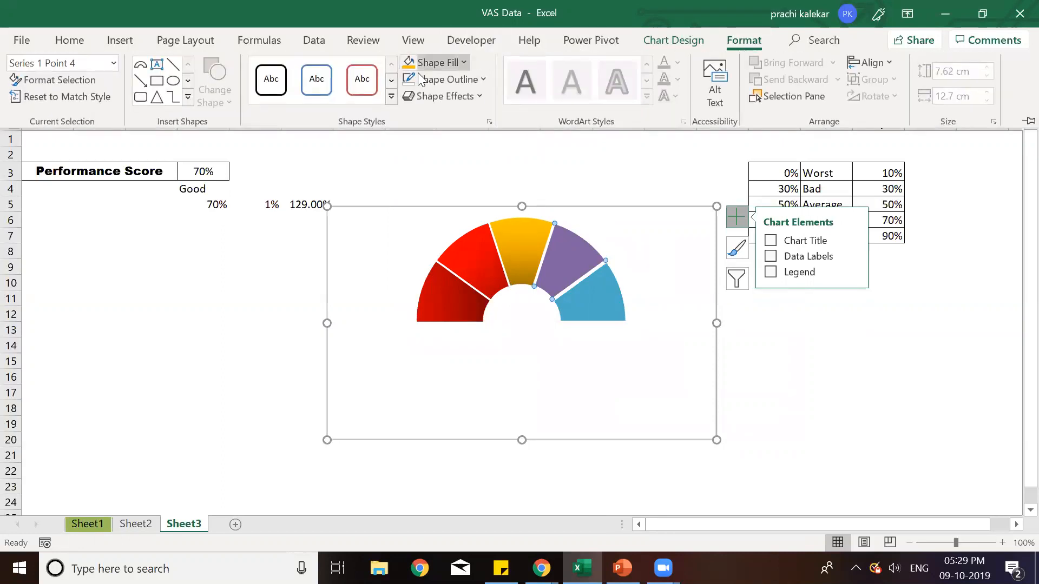
{"action": "left_click", "coordinate": [459, 63]}
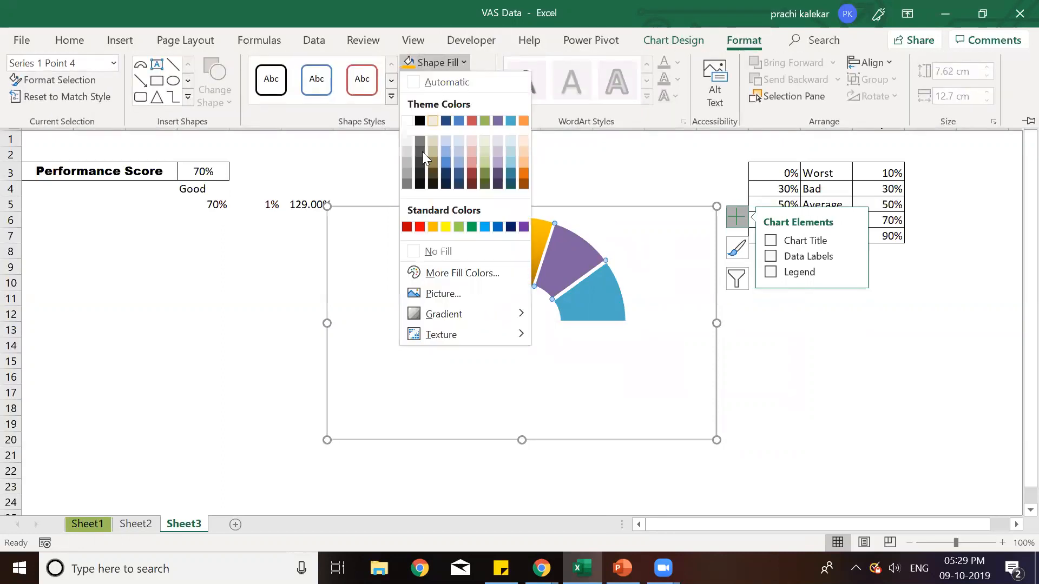
{"action": "left_click", "coordinate": [459, 228]}
Step: Remove the fourth gauge slice's outline and apply a dark-variation linear gradient that darkens toward its lower left
{"action": "left_click", "coordinate": [447, 76]}
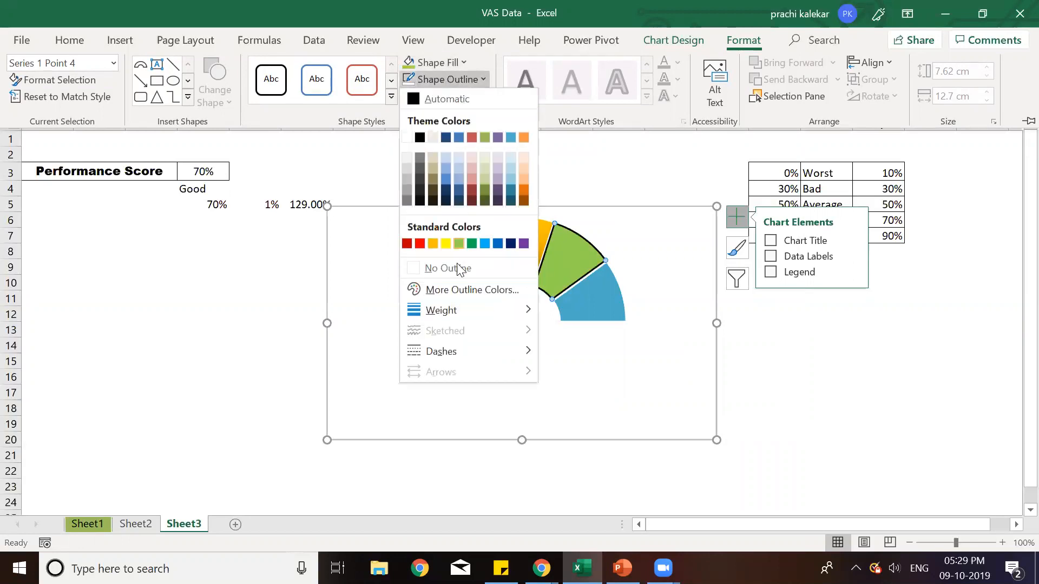
{"action": "left_click", "coordinate": [457, 269]}
{"action": "left_click", "coordinate": [442, 63]}
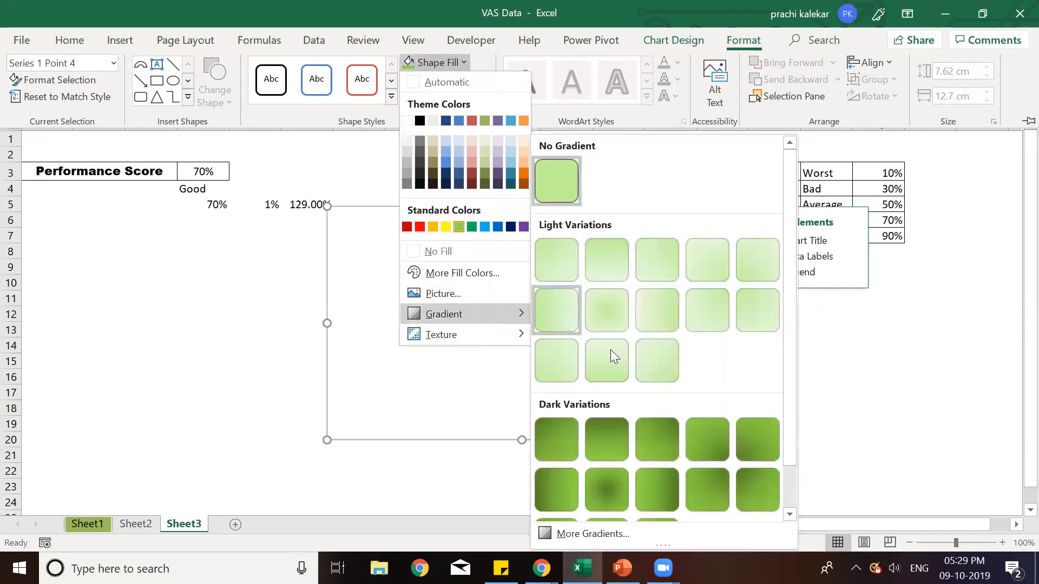
{"action": "left_click", "coordinate": [555, 521]}
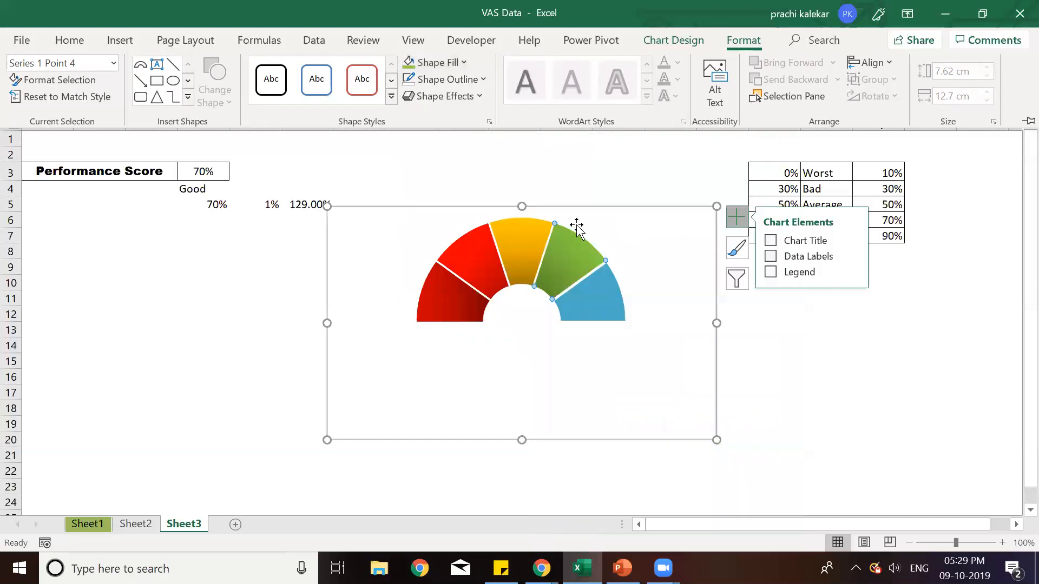
Step: Fill the fifth gauge slice, the rightmost visible one, with standard Green
{"action": "left_click", "coordinate": [592, 305]}
{"action": "left_click", "coordinate": [593, 304]}
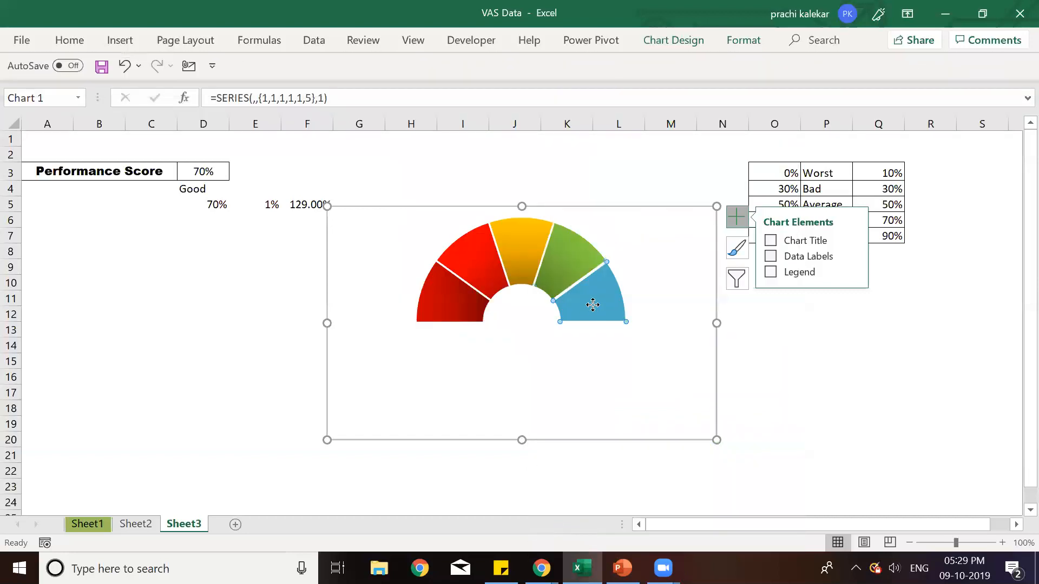
{"action": "left_click", "coordinate": [730, 42]}
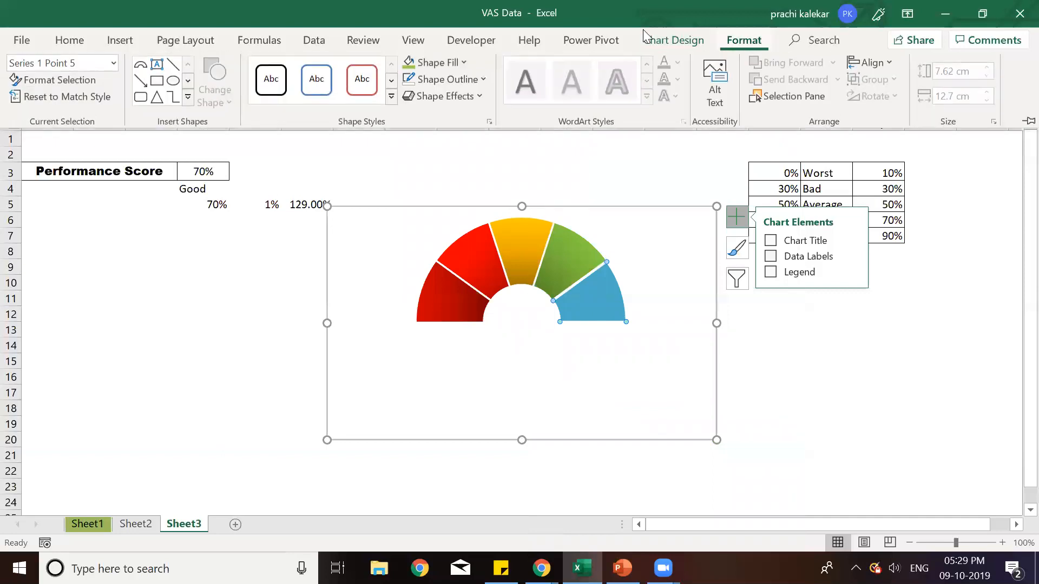
{"action": "left_click", "coordinate": [444, 65]}
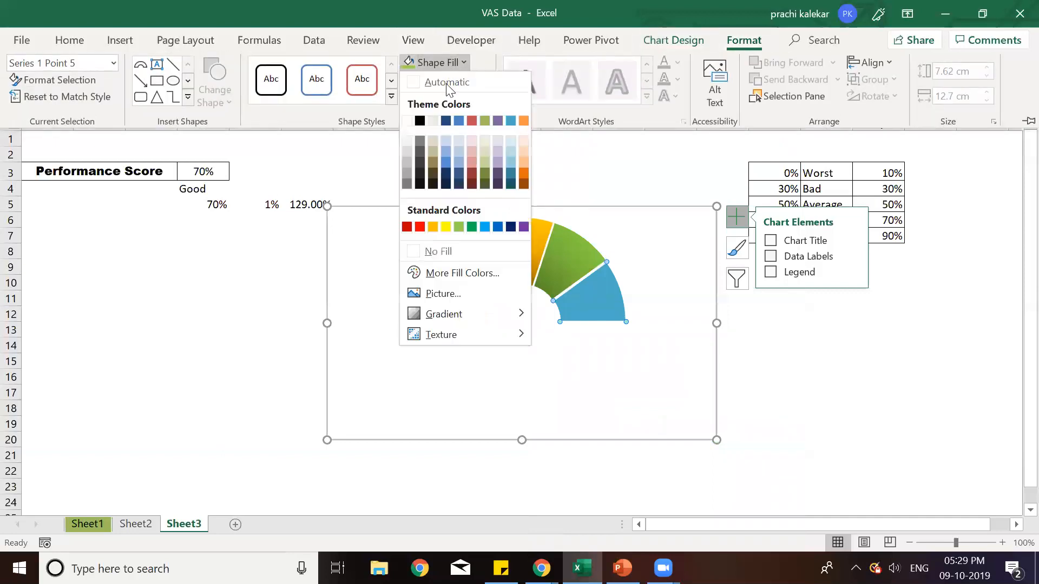
{"action": "left_click", "coordinate": [472, 227]}
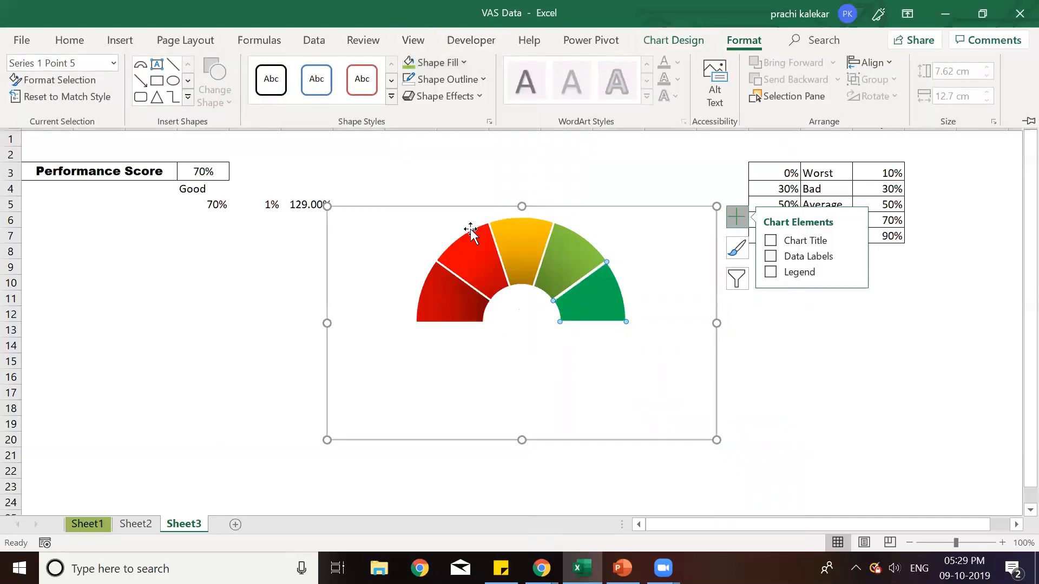
Step: Set the fifth gauge slice to No Outline and apply a dark-variation linear gradient that darkens toward the left
{"action": "left_click", "coordinate": [435, 79]}
{"action": "left_click", "coordinate": [417, 270]}
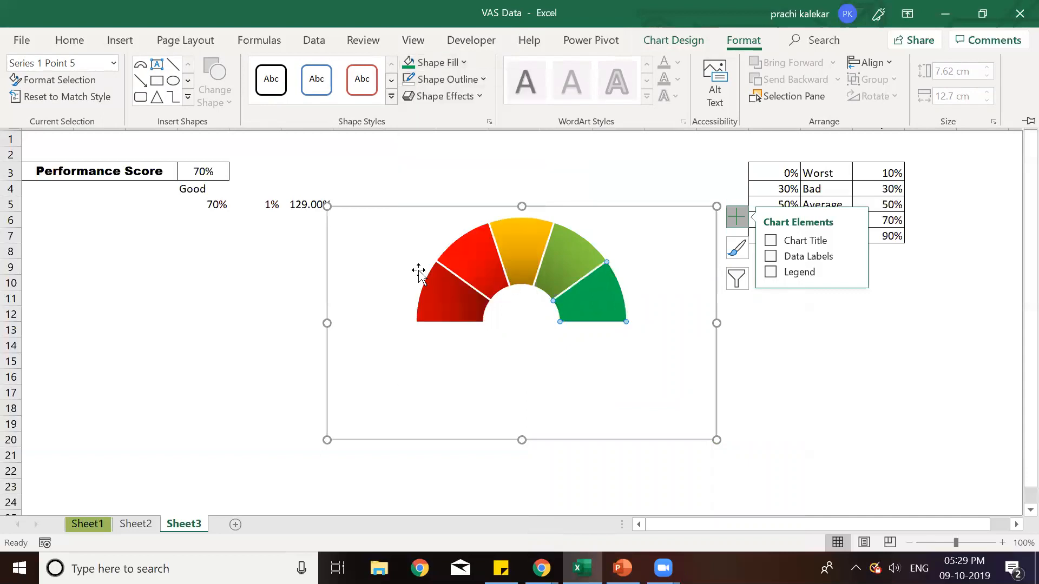
{"action": "left_click", "coordinate": [438, 65]}
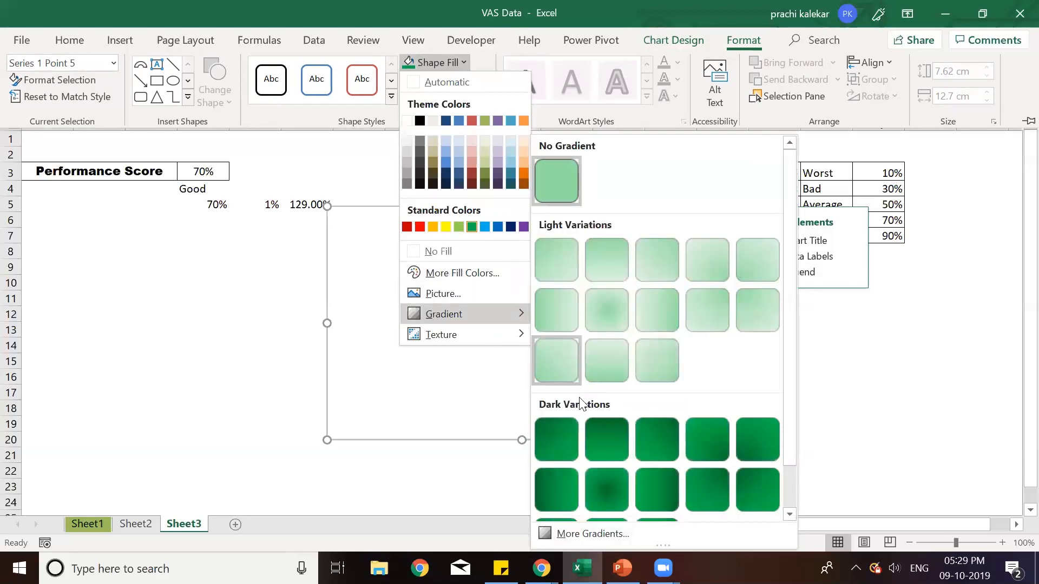
{"action": "left_click", "coordinate": [555, 484]}
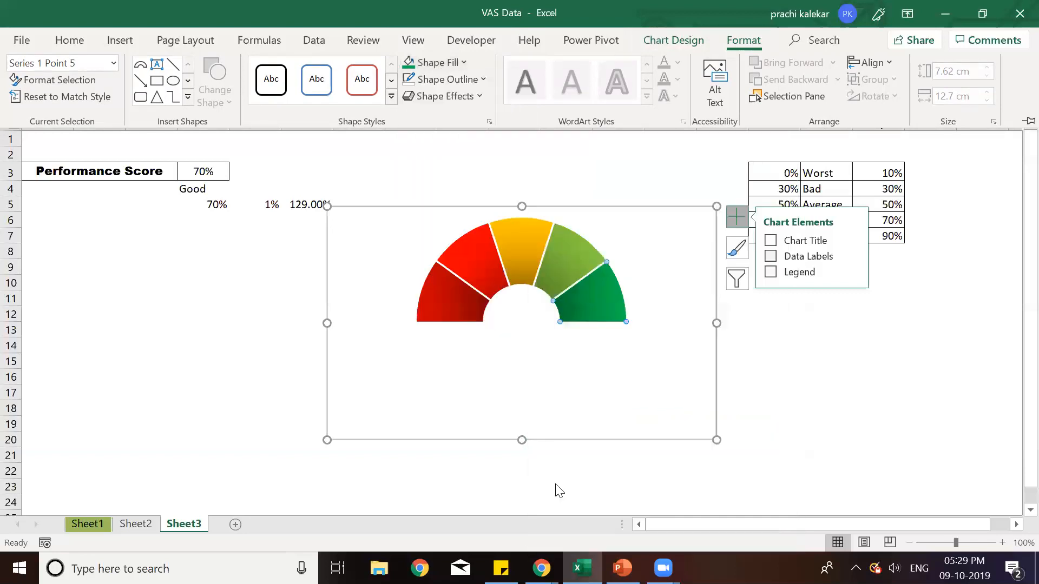
{"action": "left_click", "coordinate": [669, 319]}
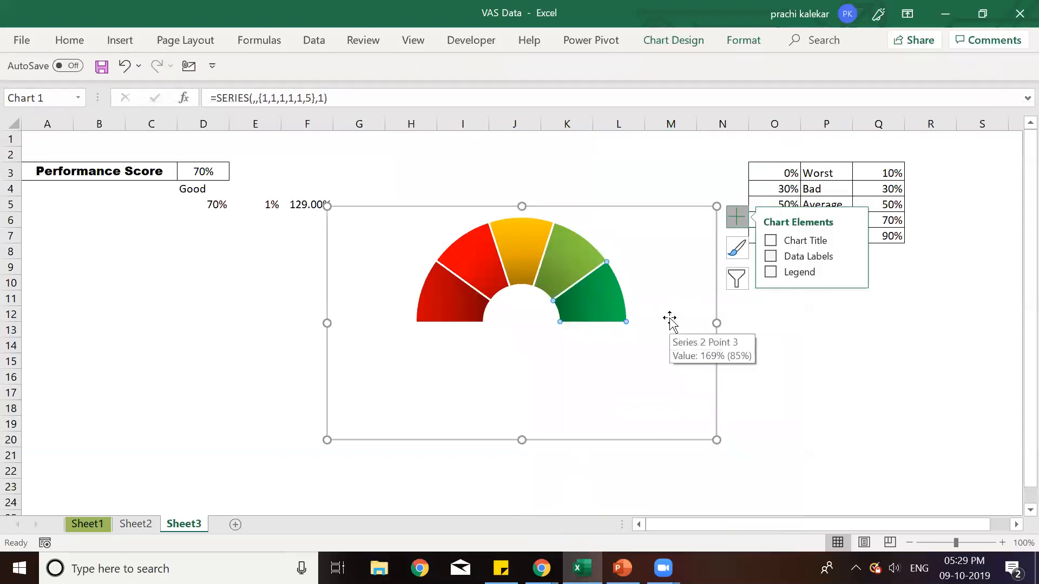
Step: Add a second data series to the gauge chart with series values from D5:F5 on Sheet3
{"action": "left_click", "coordinate": [543, 383]}
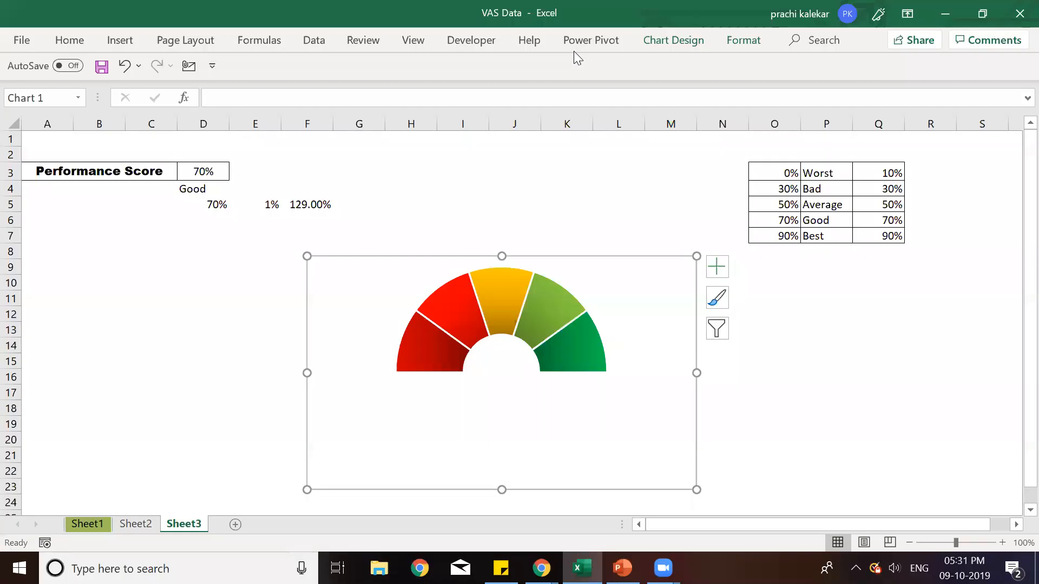
{"action": "right_click", "coordinate": [566, 353]}
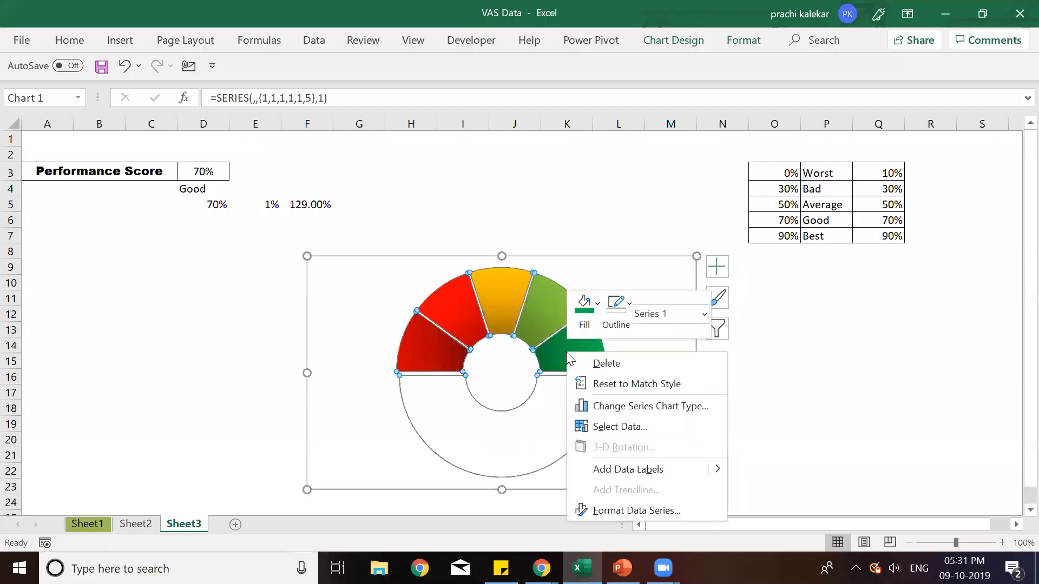
{"action": "left_click", "coordinate": [627, 426]}
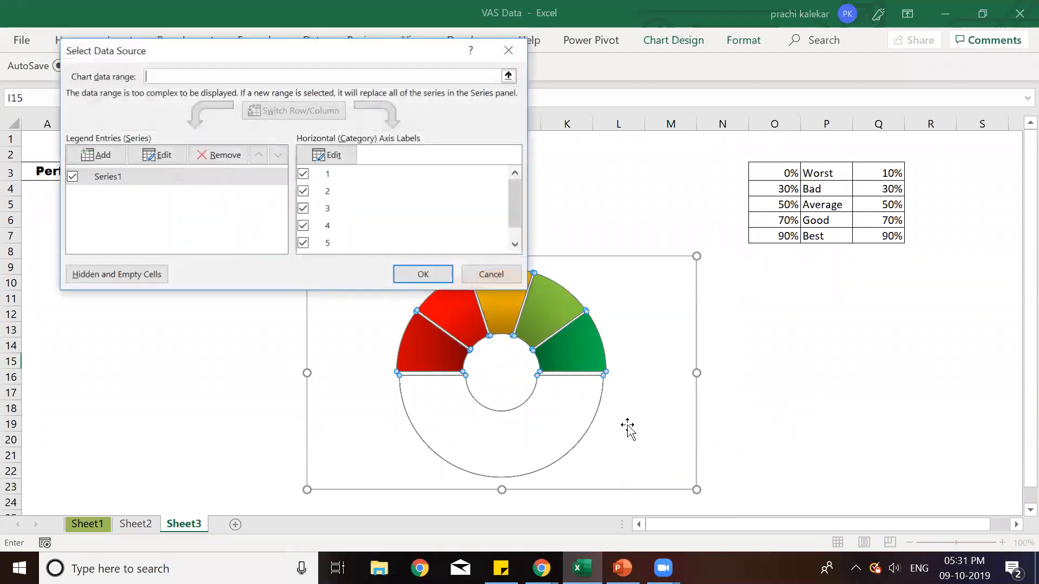
{"action": "left_click", "coordinate": [97, 155]}
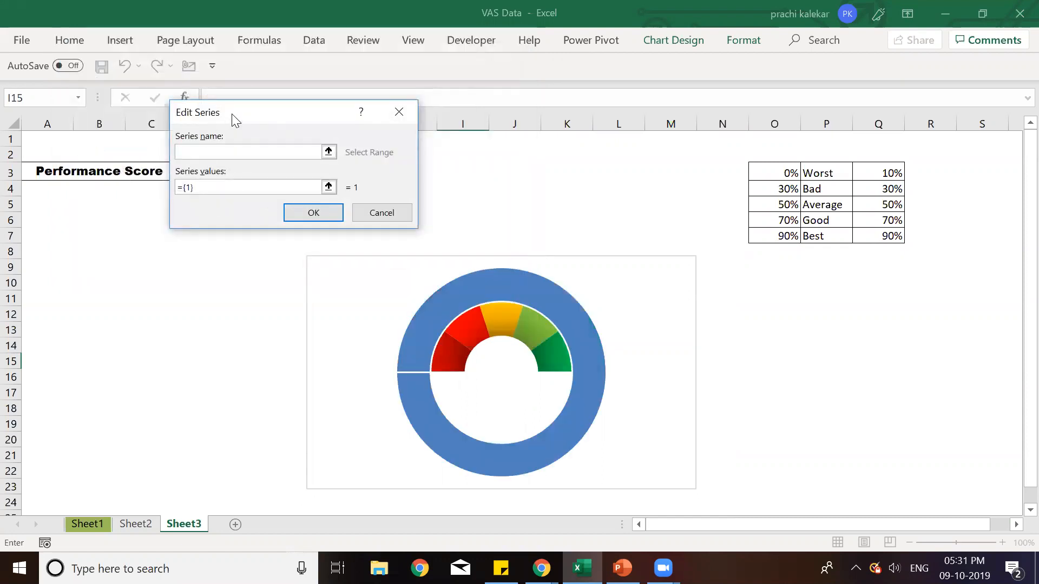
{"action": "left_click_drag", "start_coordinate": [234, 118], "coordinate": [460, 158]}
{"action": "left_click", "coordinate": [431, 225]}
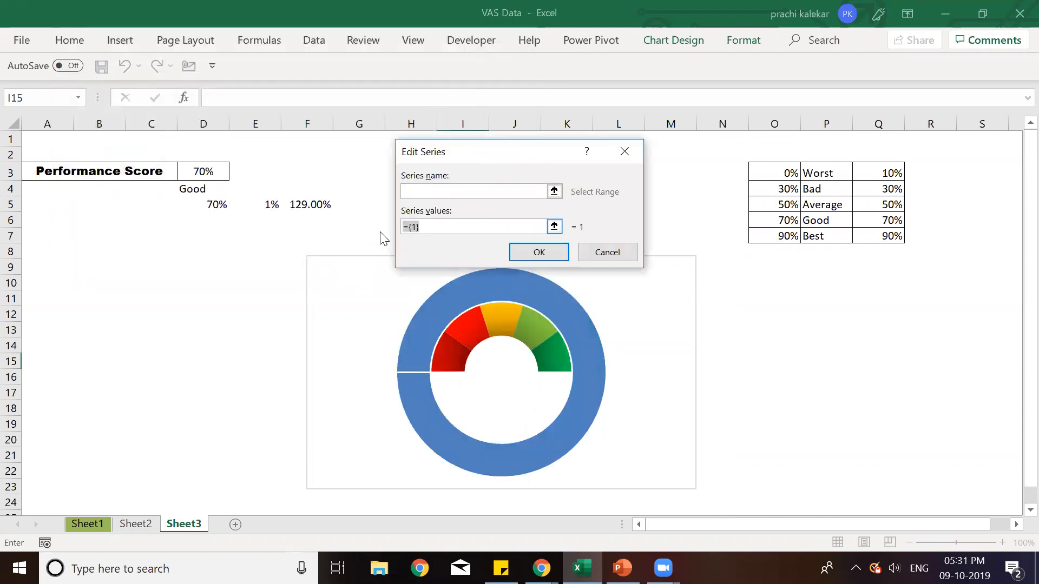
{"action": "key", "text": "BackSpace"}
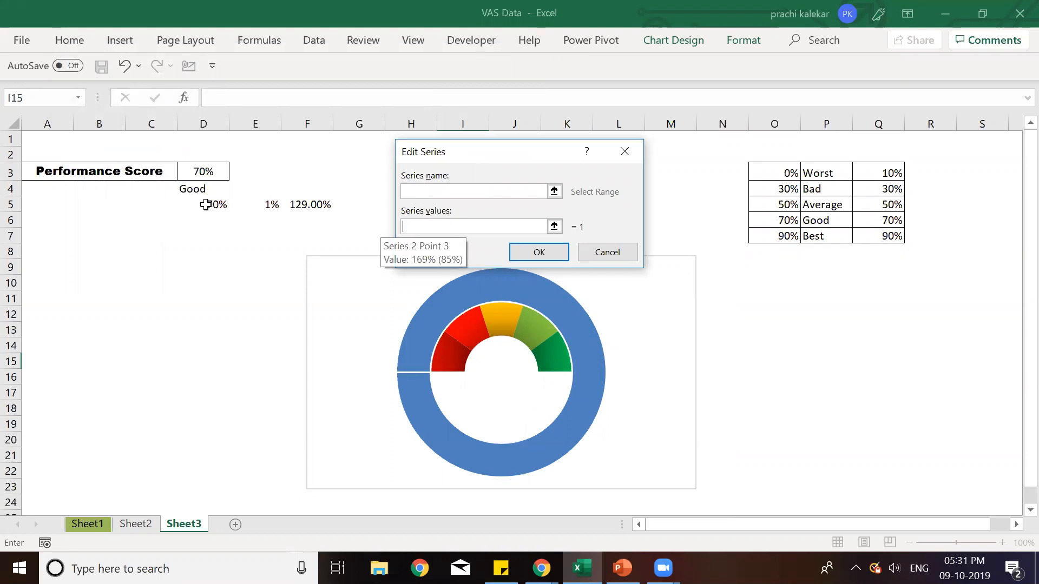
{"action": "left_click_drag", "start_coordinate": [205, 204], "coordinate": [332, 210]}
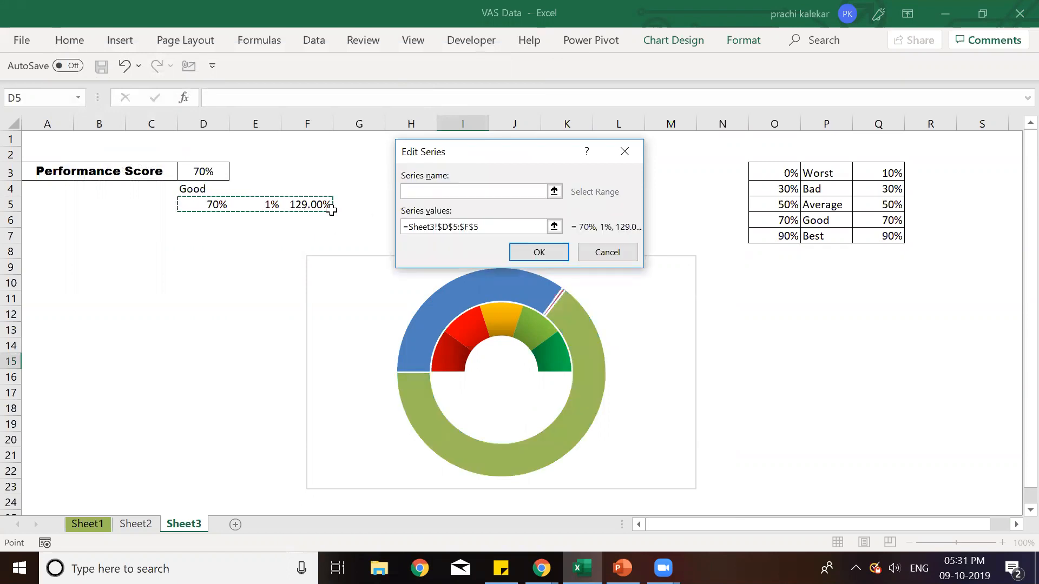
{"action": "left_click", "coordinate": [539, 252]}
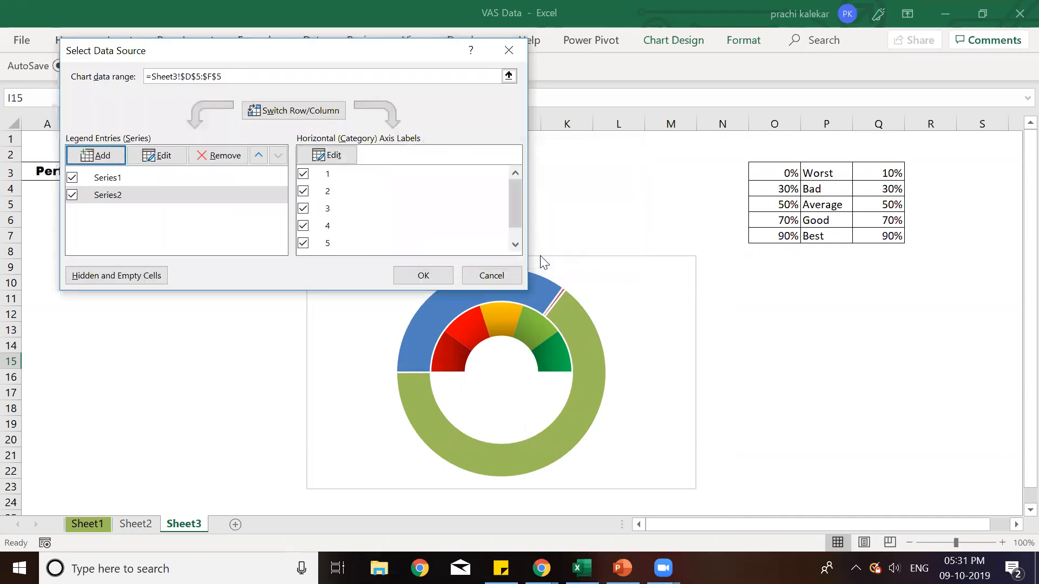
{"action": "left_click", "coordinate": [422, 277]}
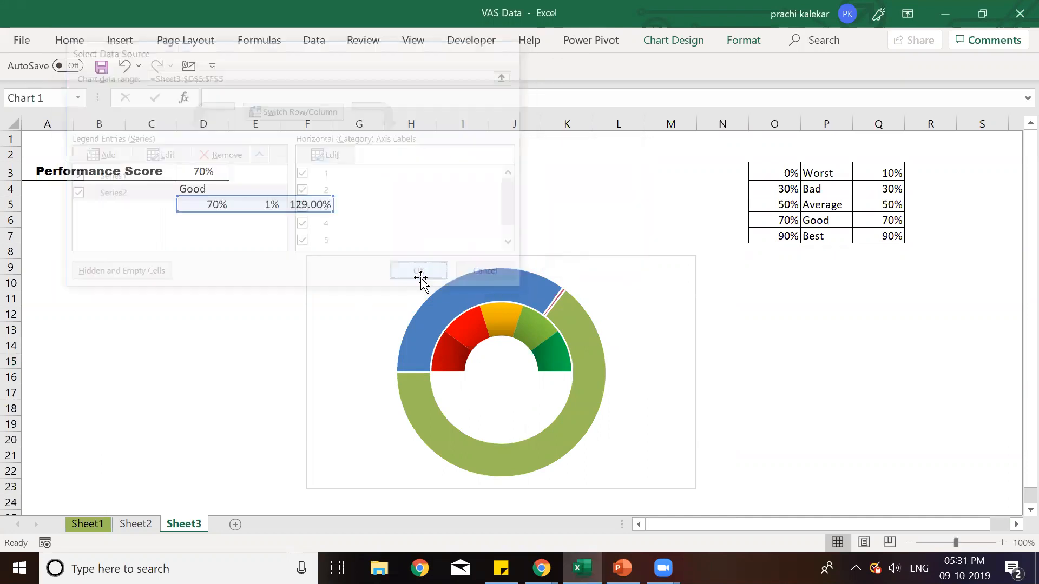
{"action": "left_click", "coordinate": [400, 50]}
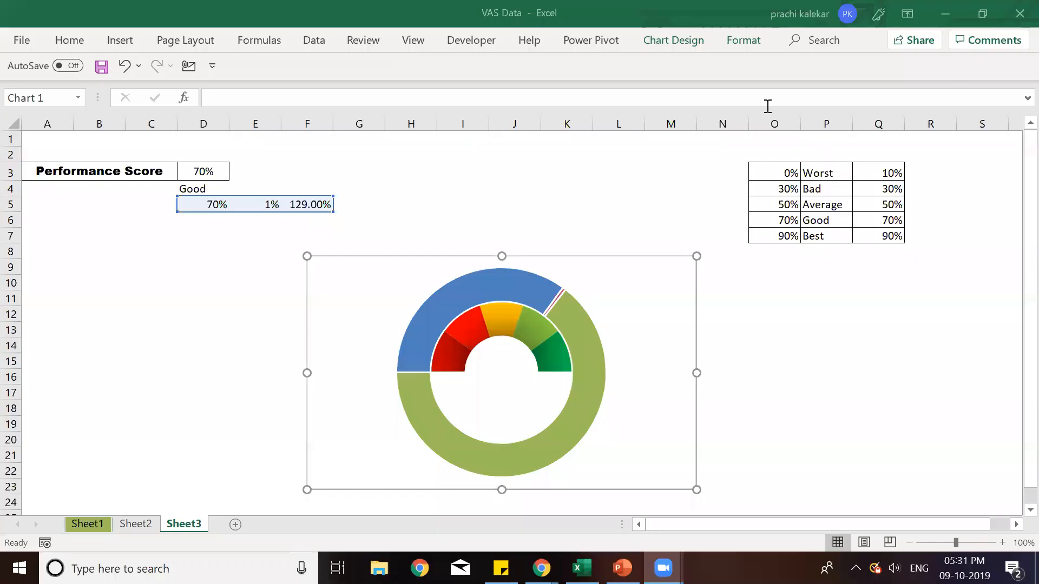
Step: Change Series2, the outer ring, to a Pie chart type plotted on the secondary axis
{"action": "left_click", "coordinate": [580, 335]}
{"action": "right_click", "coordinate": [580, 334]}
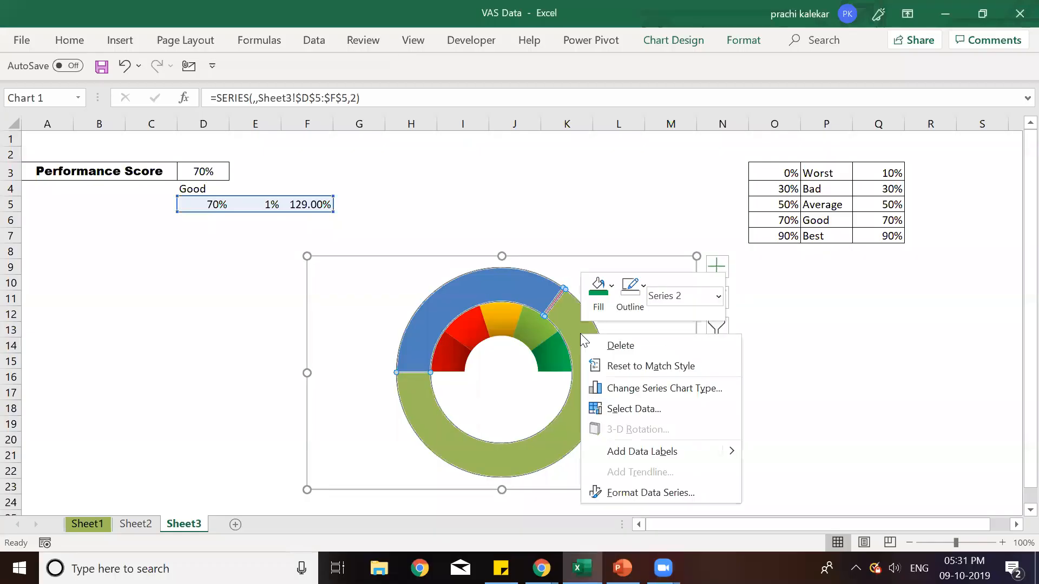
{"action": "left_click", "coordinate": [665, 389]}
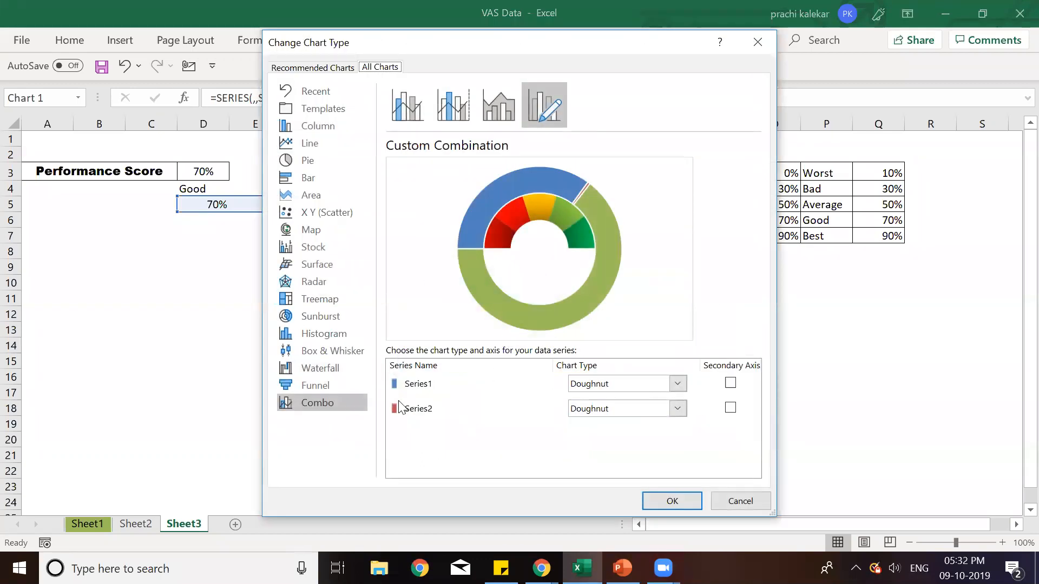
{"action": "left_click", "coordinate": [676, 406]}
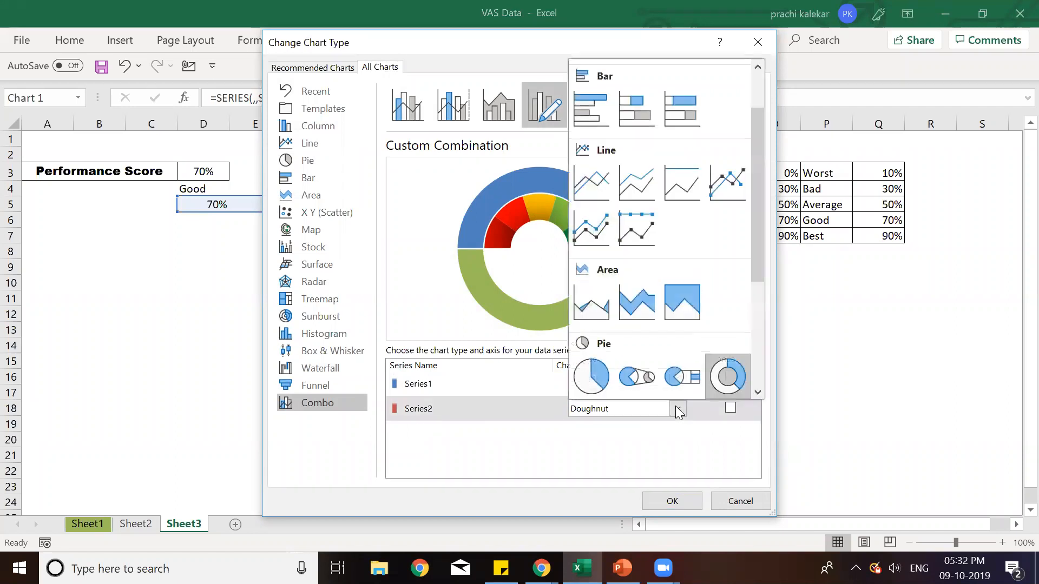
{"action": "left_click", "coordinate": [595, 373]}
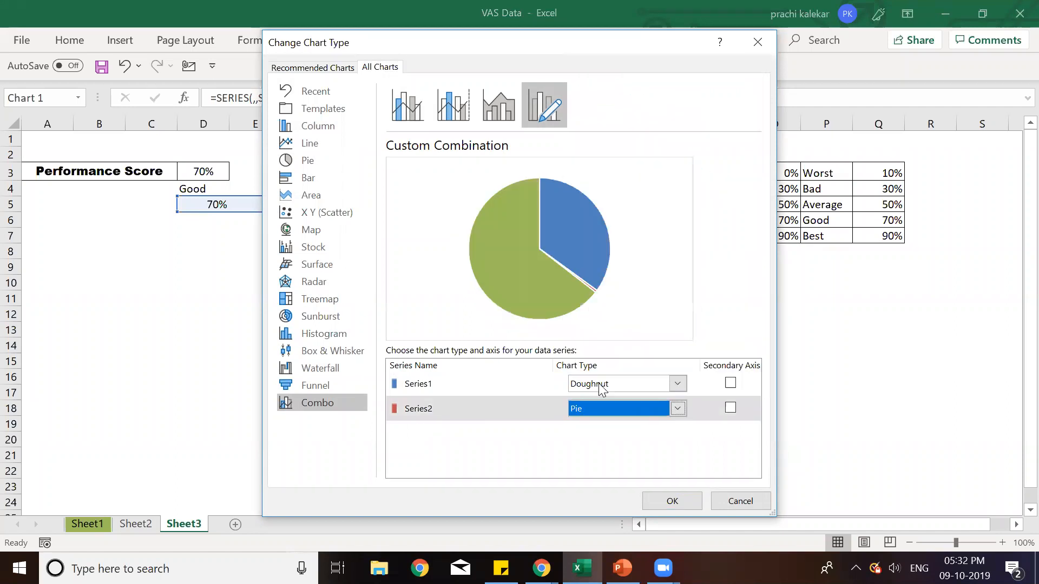
{"action": "left_click", "coordinate": [730, 409]}
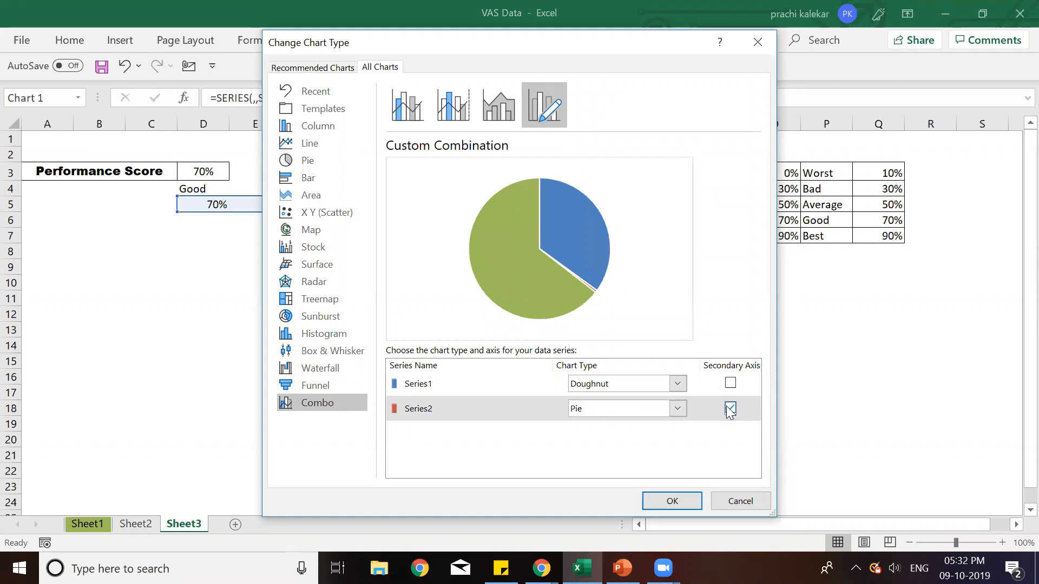
{"action": "left_click", "coordinate": [671, 502]}
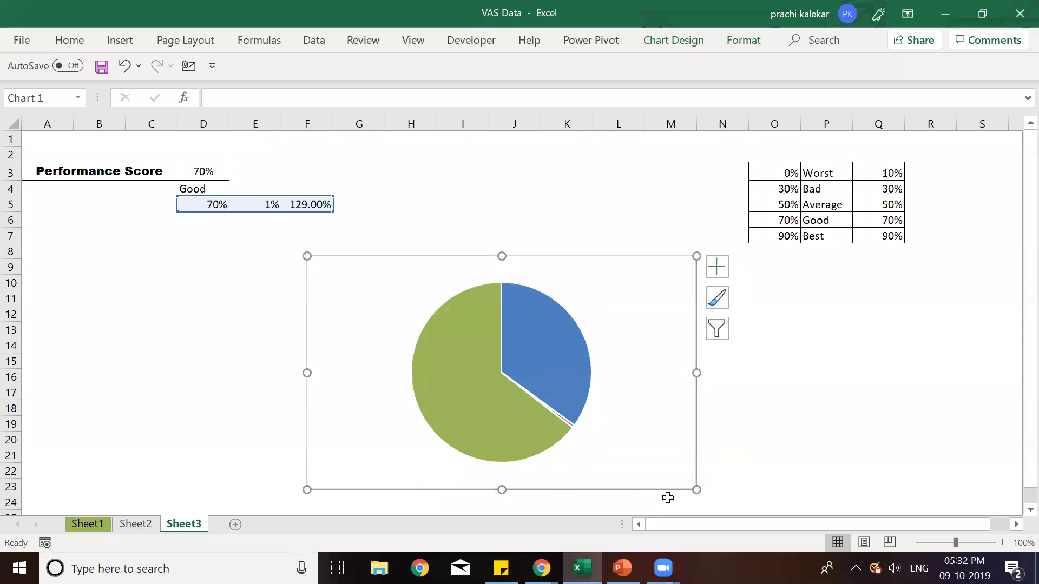
Step: Set the pie series' angle of first slice to 270°
{"action": "left_click", "coordinate": [479, 422]}
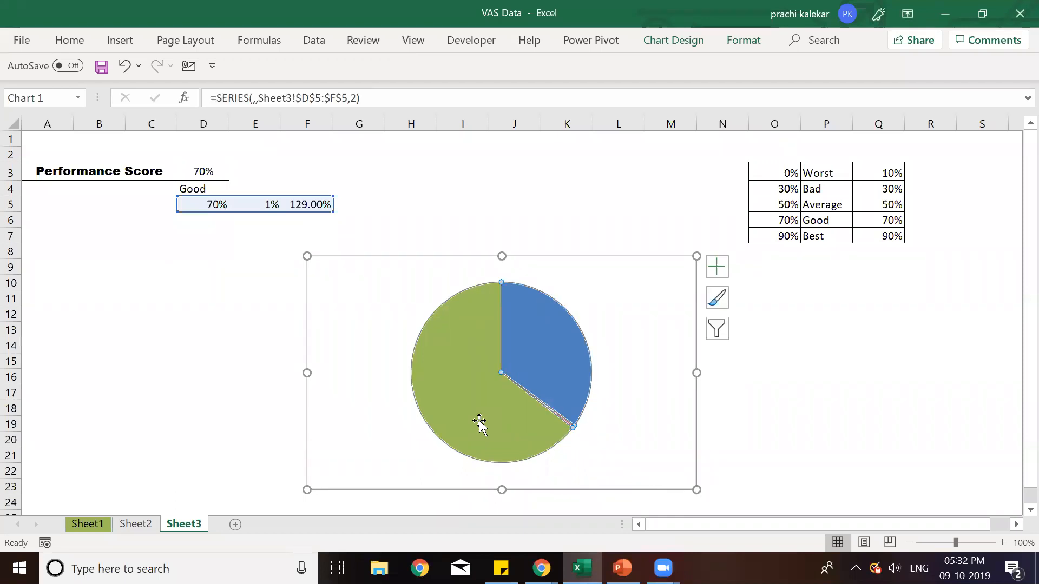
{"action": "right_click", "coordinate": [478, 421]}
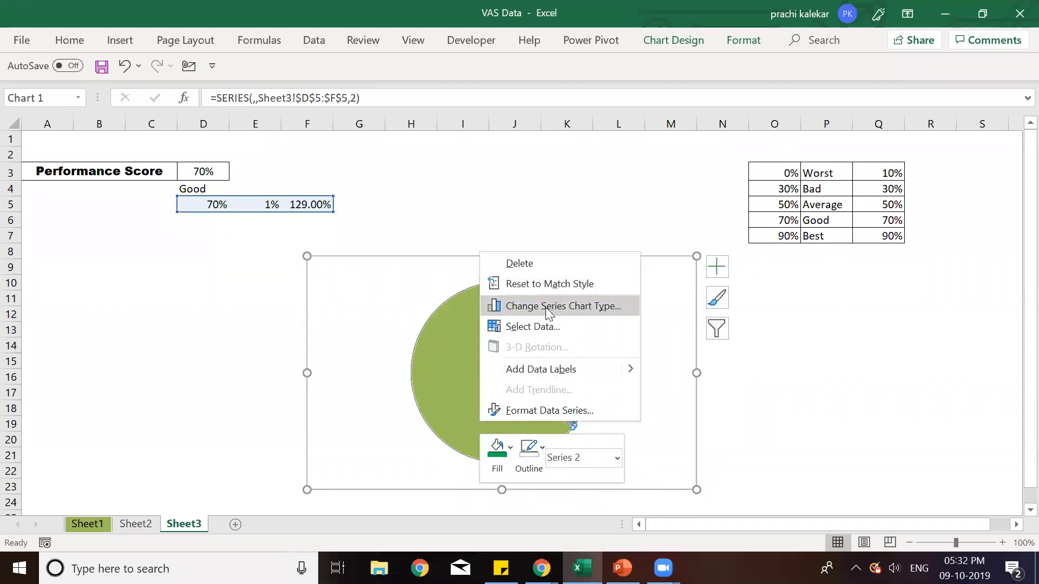
{"action": "left_click", "coordinate": [566, 412]}
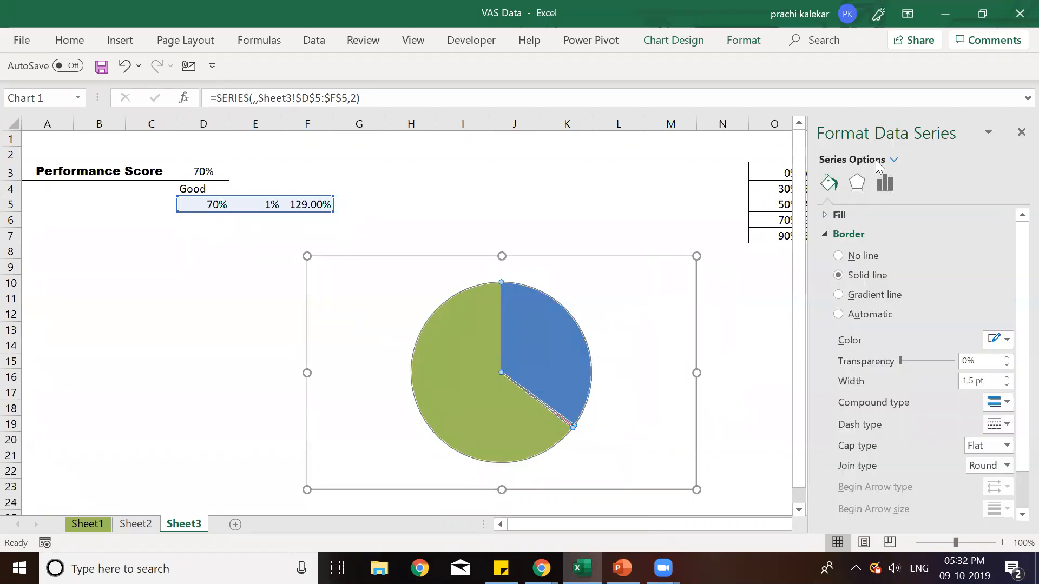
{"action": "left_click", "coordinate": [887, 185]}
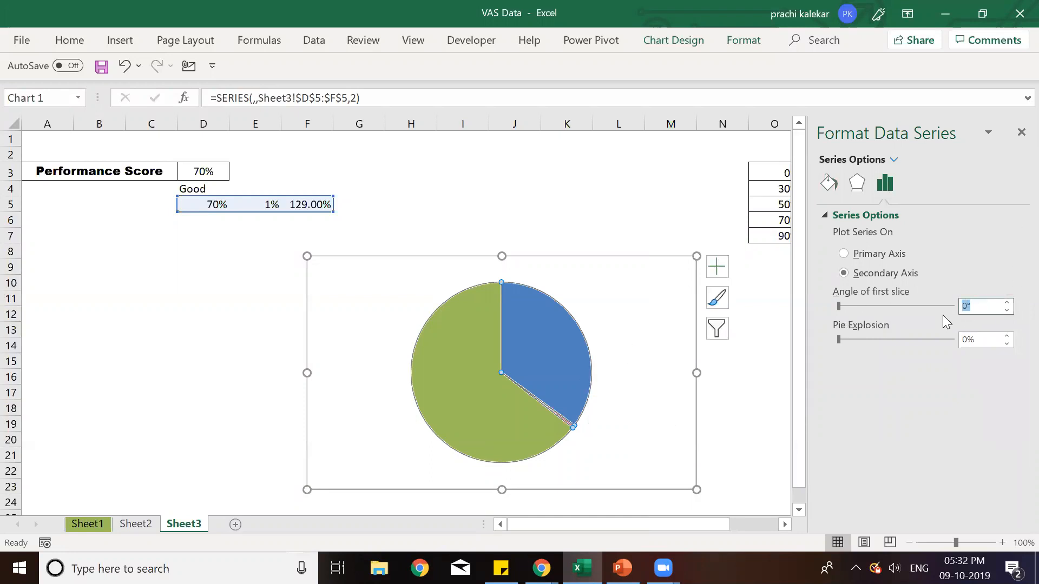
{"action": "type", "text": "270"}
{"action": "key", "text": "Return"}
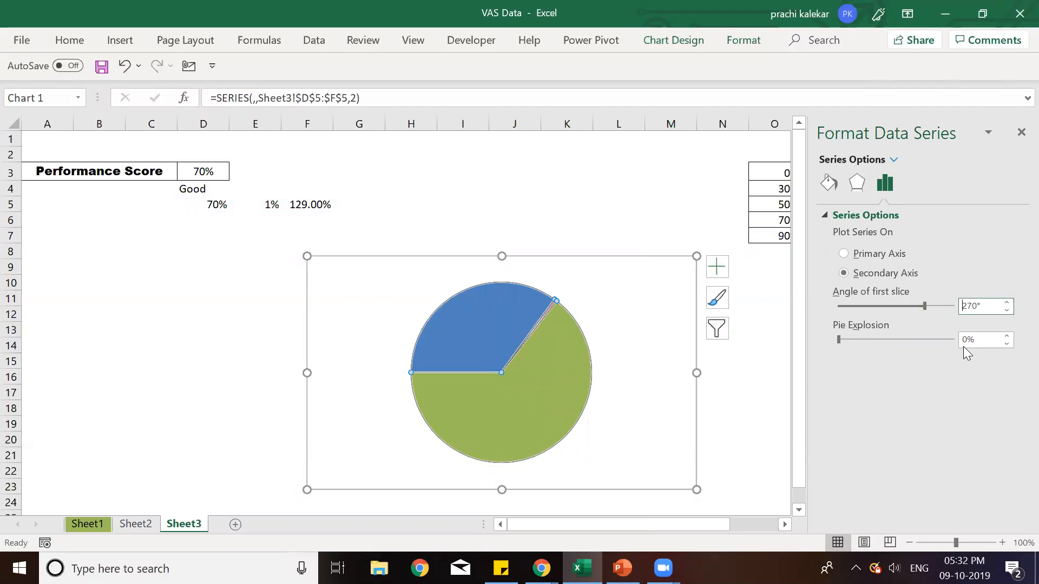
Step: Set the pie's blue slice and its large green slice to No Fill
{"action": "left_click", "coordinate": [476, 347]}
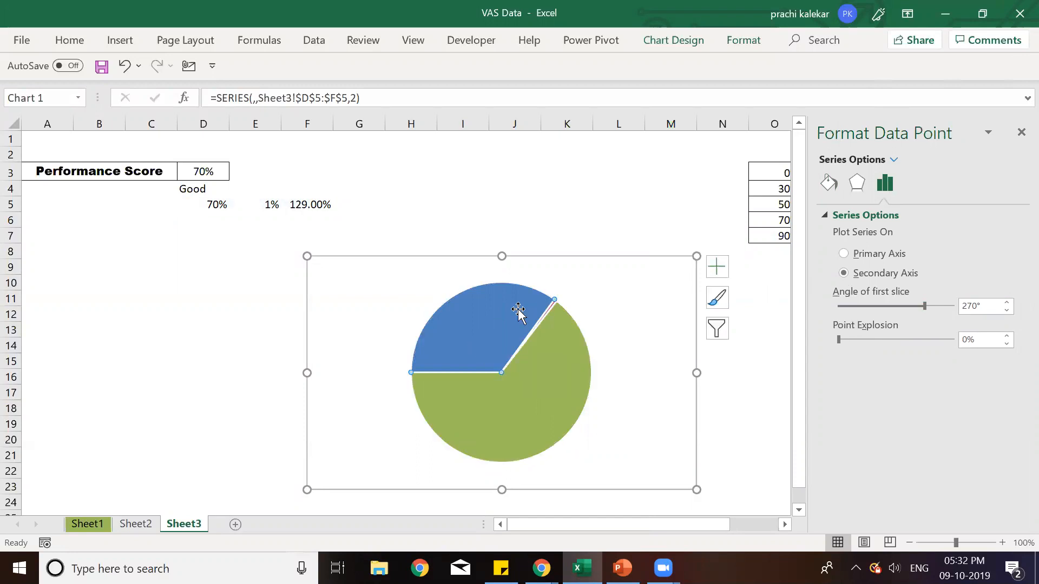
{"action": "left_click", "coordinate": [70, 41]}
{"action": "left_click", "coordinate": [212, 96]}
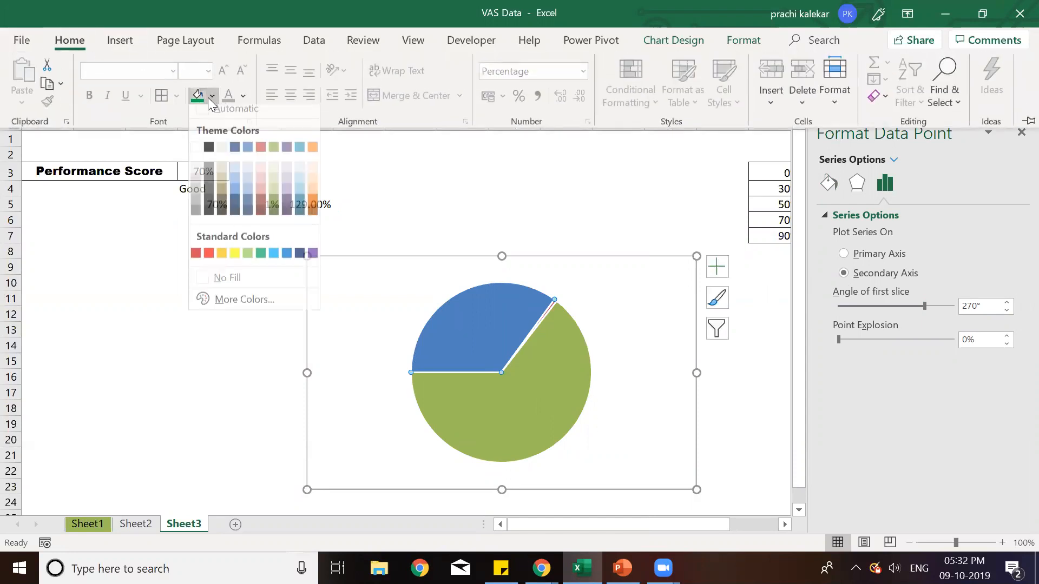
{"action": "left_click", "coordinate": [217, 286]}
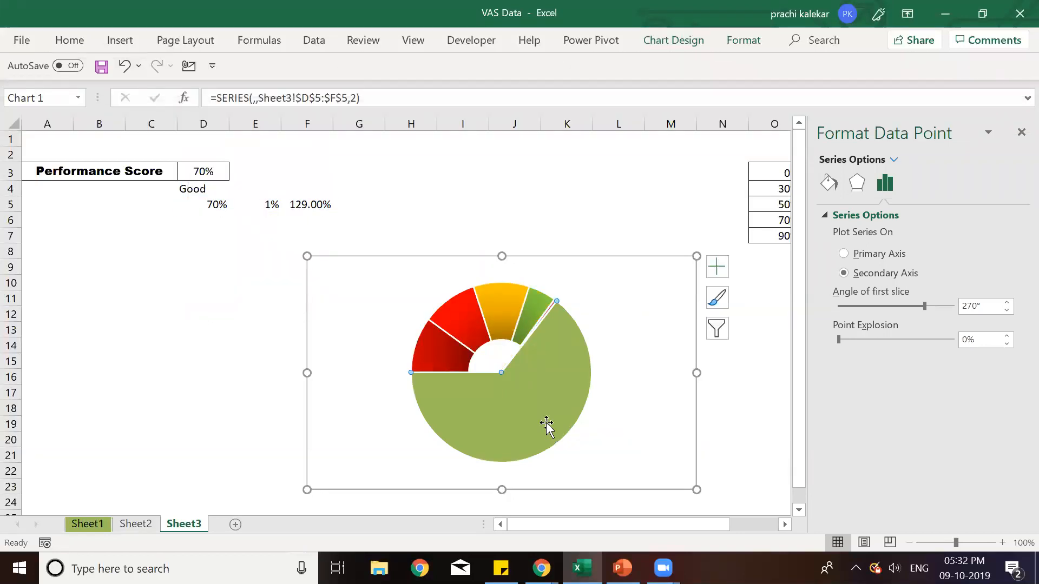
{"action": "left_click", "coordinate": [76, 40]}
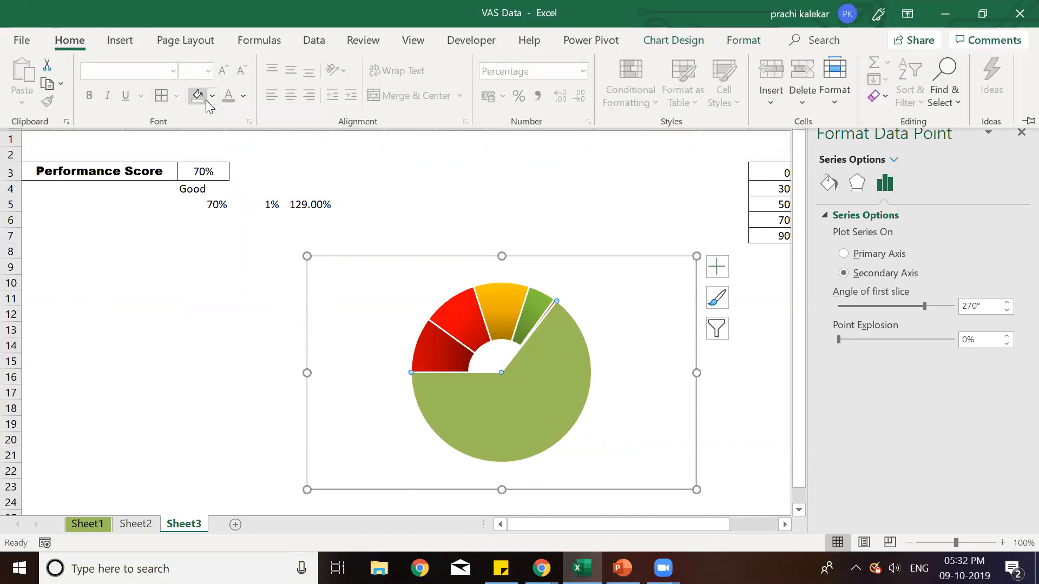
{"action": "left_click", "coordinate": [212, 101]}
{"action": "left_click", "coordinate": [253, 288]}
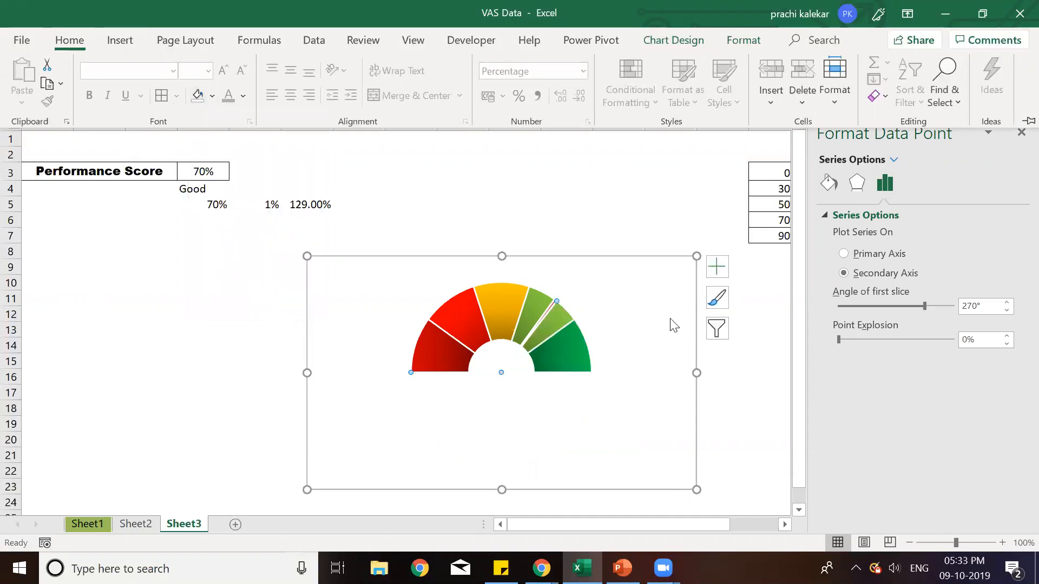
Step: Set the pie's thin pointer slice to No Outline and fill it with black
{"action": "left_click", "coordinate": [545, 311]}
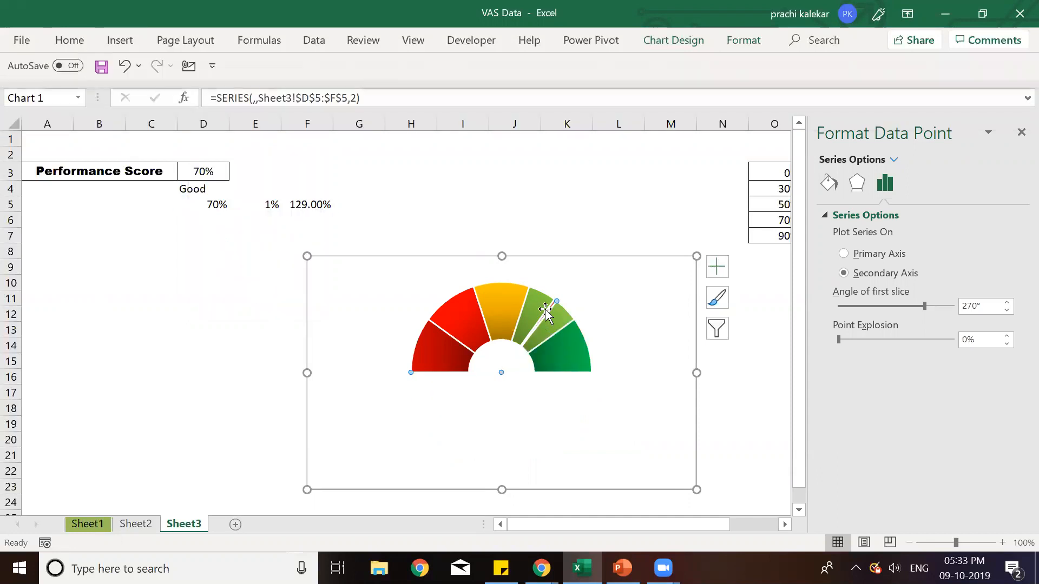
{"action": "left_click", "coordinate": [589, 301]}
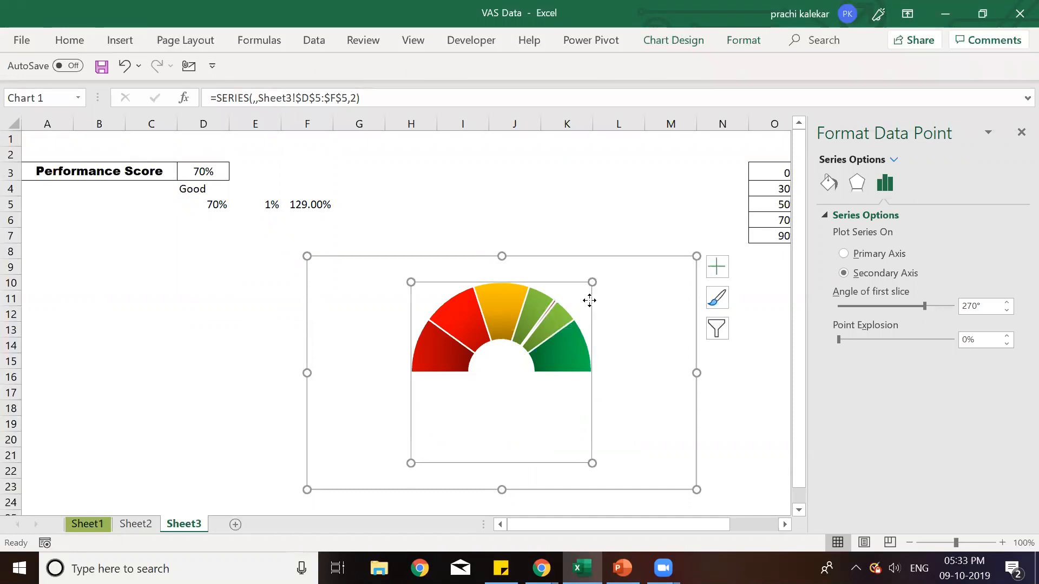
{"action": "left_click", "coordinate": [540, 321]}
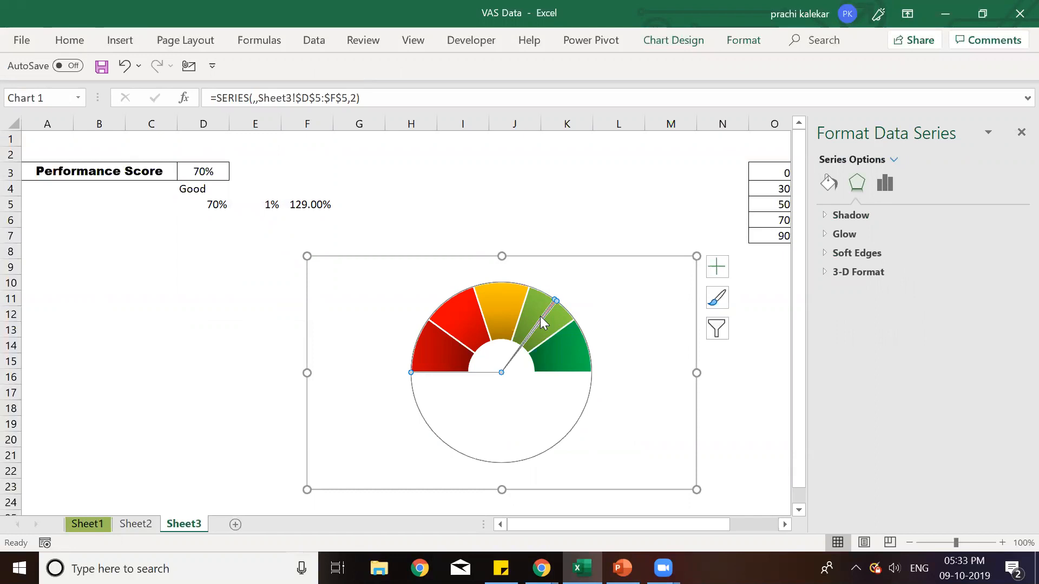
{"action": "left_click", "coordinate": [540, 316]}
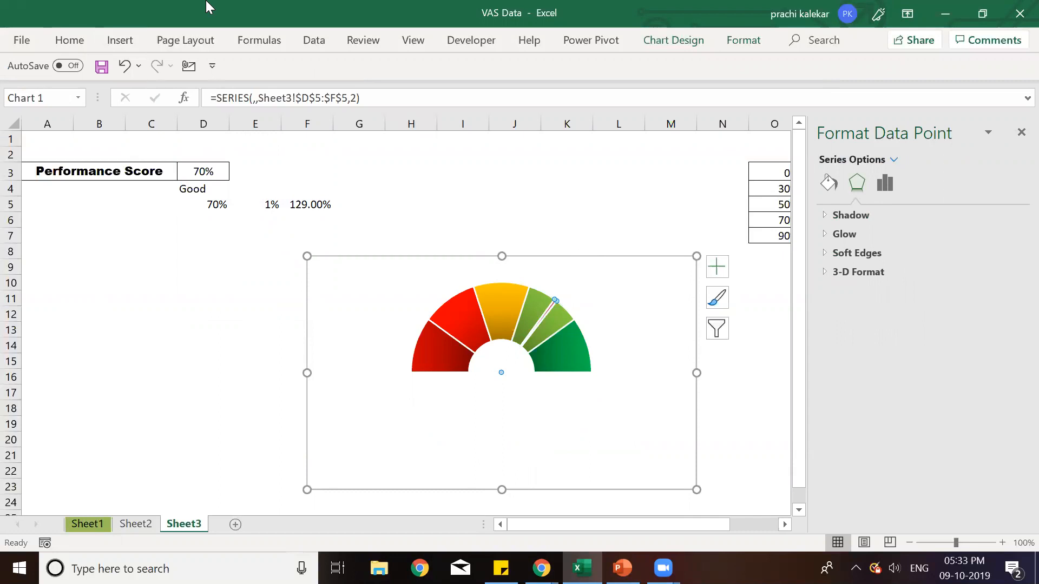
{"action": "left_click", "coordinate": [744, 40]}
{"action": "left_click", "coordinate": [440, 77]}
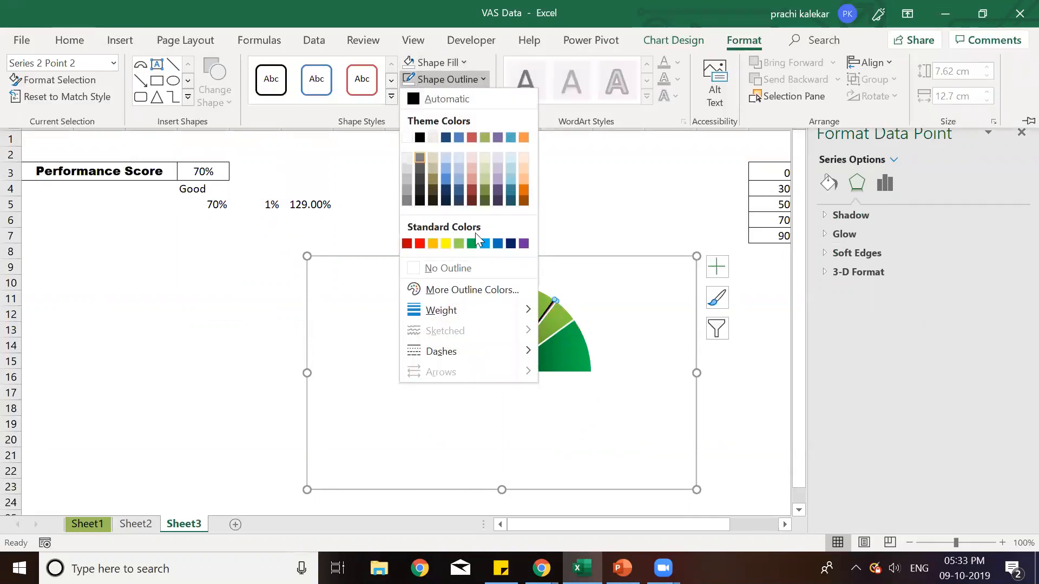
{"action": "left_click", "coordinate": [484, 265]}
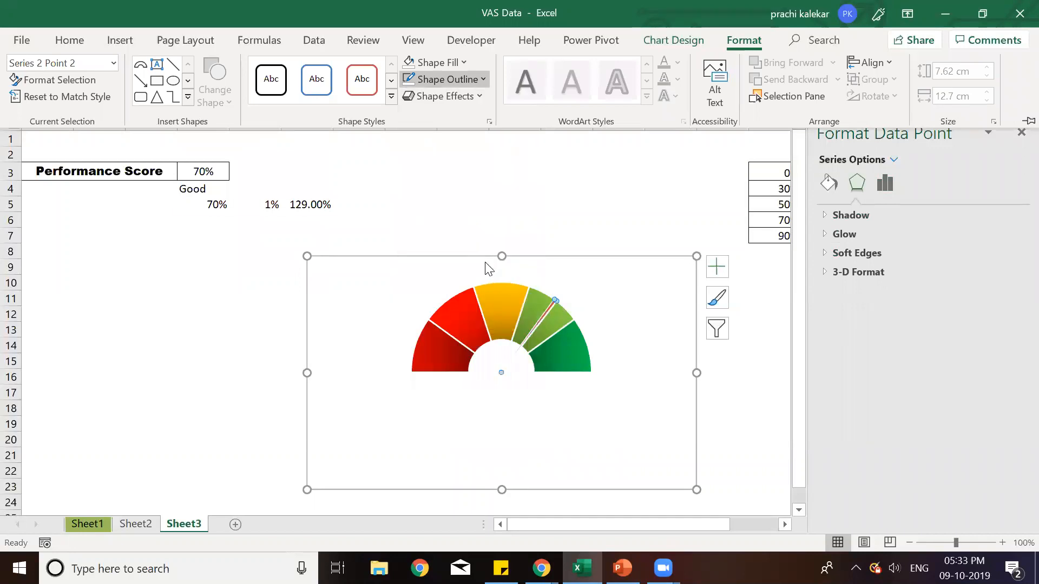
{"action": "left_click", "coordinate": [408, 62]}
{"action": "left_click", "coordinate": [454, 62]}
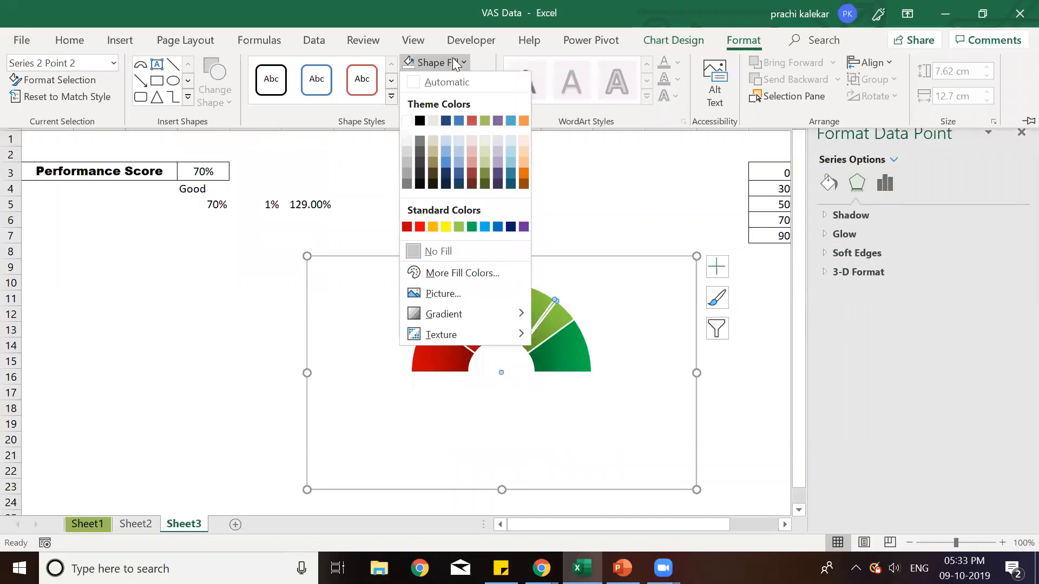
{"action": "left_click", "coordinate": [420, 123]}
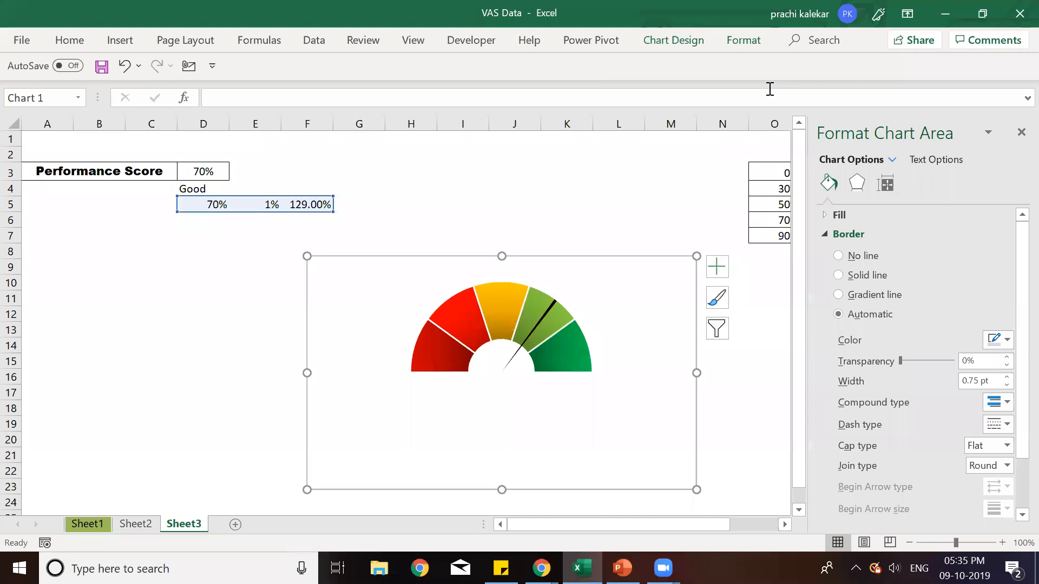
Step: Draw a Block Arc shape over about columns B to G, rows 14 to 35, and thin its band to roughly half the thickness
{"action": "left_click", "coordinate": [117, 46]}
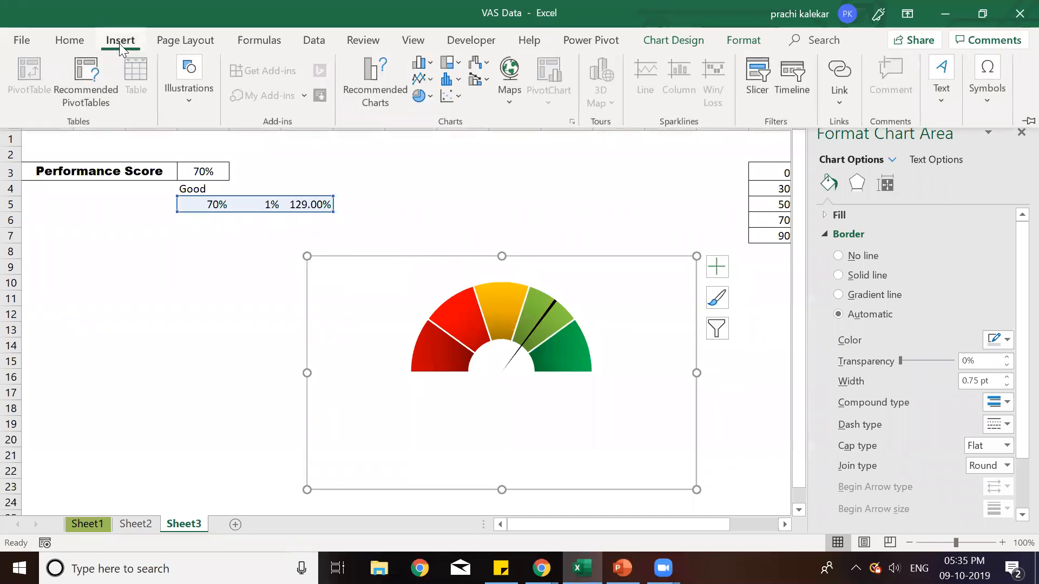
{"action": "left_click", "coordinate": [198, 93]}
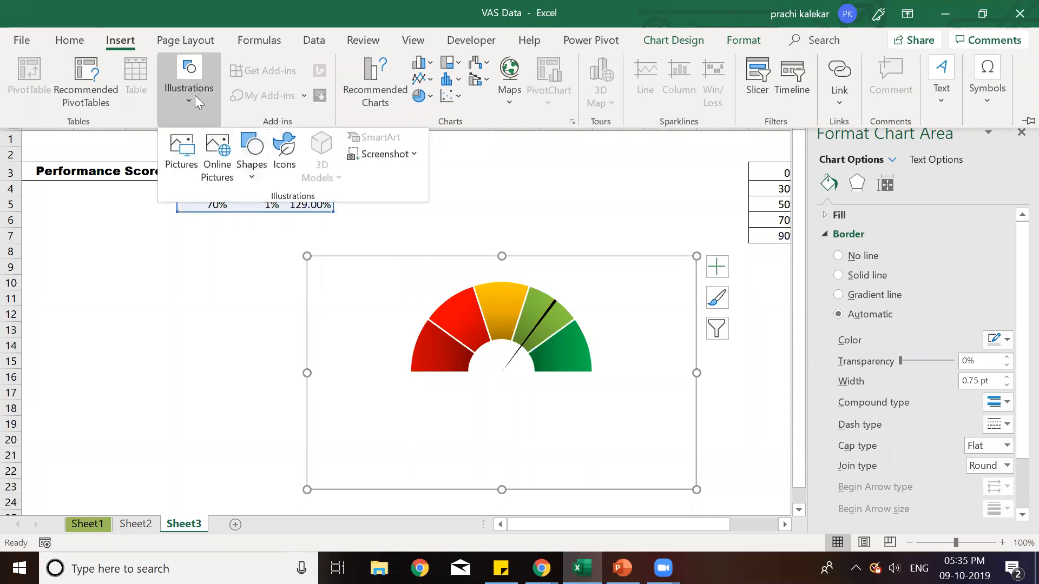
{"action": "left_click", "coordinate": [255, 168]}
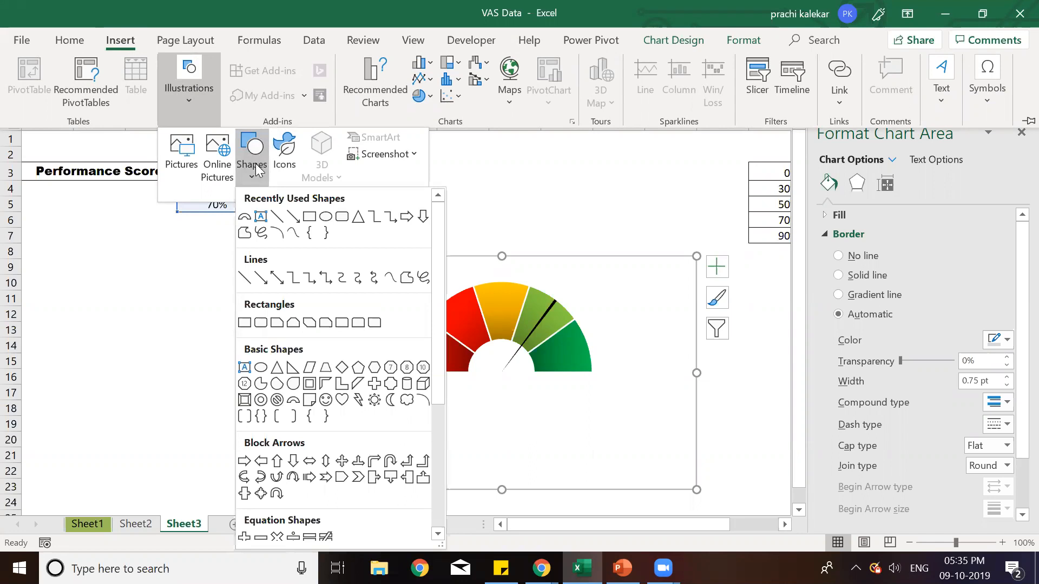
{"action": "left_click", "coordinate": [294, 399]}
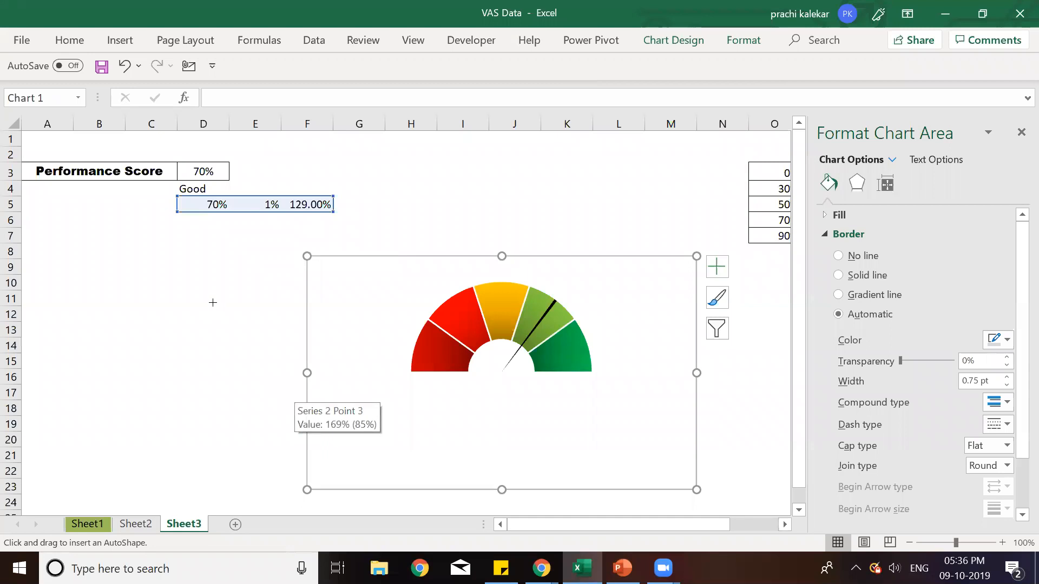
{"action": "mouse_move", "coordinate": [77, 346]}
{"action": "left_mouse_down"}
{"action": "mouse_move", "coordinate": [128, 343]}
{"action": "mouse_move", "coordinate": [346, 390]}
{"action": "mouse_move", "coordinate": [278, 264]}
{"action": "mouse_move", "coordinate": [318, 407]}
{"action": "left_mouse_up"}
{"action": "mouse_move", "coordinate": [320, 479]}
{"action": "left_mouse_down"}
{"action": "mouse_move", "coordinate": [279, 524]}
{"action": "mouse_move", "coordinate": [329, 508]}
{"action": "mouse_move", "coordinate": [319, 528]}
{"action": "mouse_move", "coordinate": [388, 485]}
{"action": "left_mouse_up"}
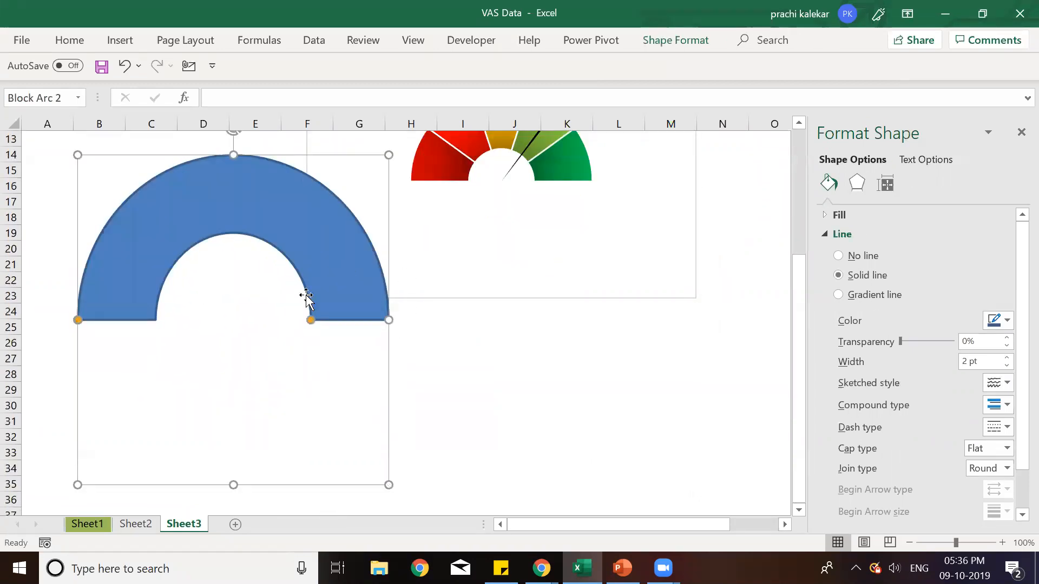
{"action": "left_click_drag", "start_coordinate": [311, 320], "coordinate": [355, 326]}
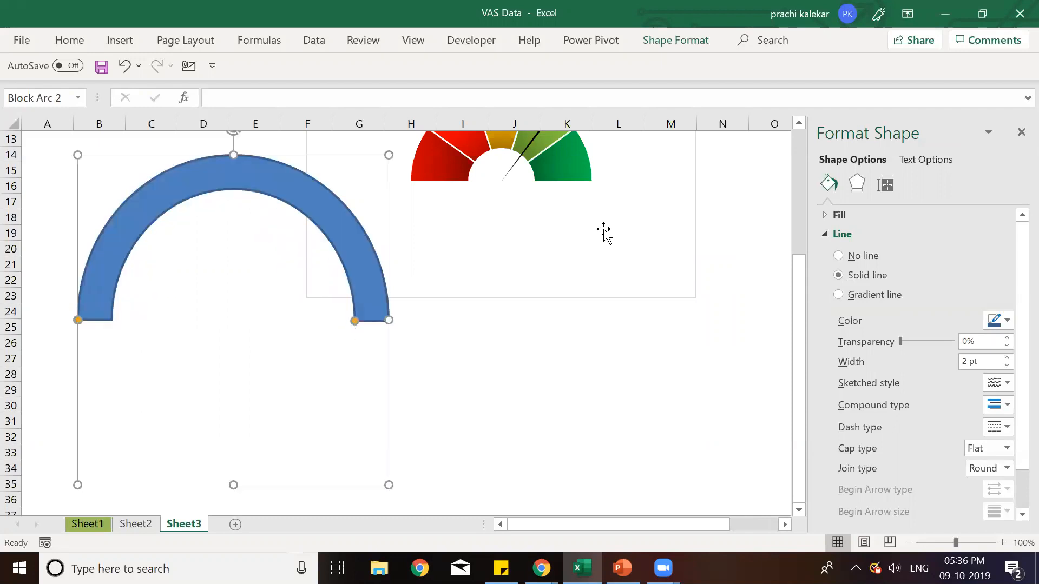
Step: Move the blue block arc over the gauge chart, slightly thicken its band and shrink it to surround the coloured segments
{"action": "scroll", "coordinate": [604, 233], "scroll_direction": "up", "scroll_amount": 4}
{"action": "left_click_drag", "start_coordinate": [198, 366], "coordinate": [469, 255]}
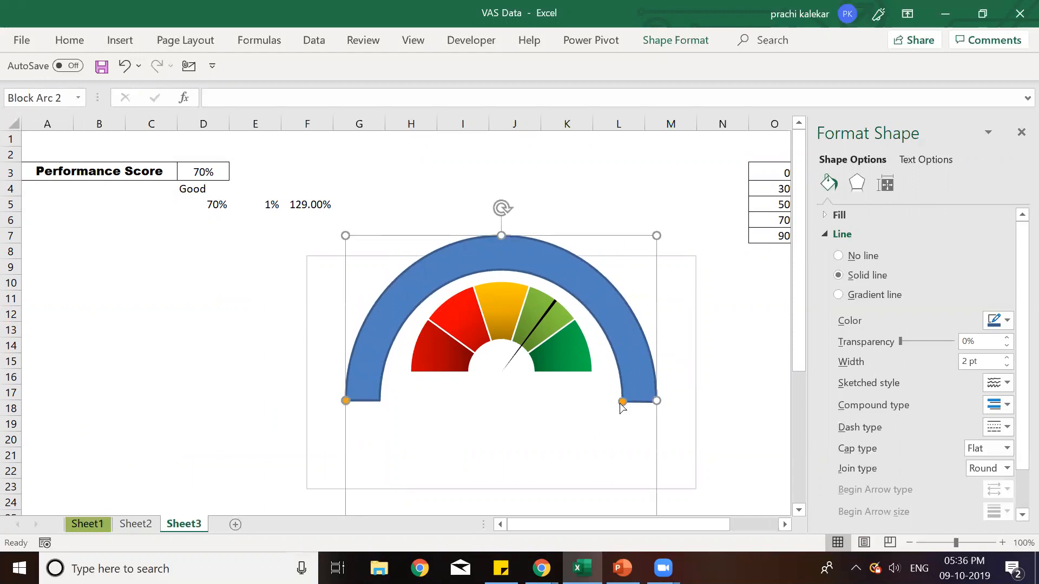
{"action": "mouse_move", "coordinate": [621, 403]}
{"action": "left_mouse_down"}
{"action": "mouse_move", "coordinate": [612, 375]}
{"action": "mouse_move", "coordinate": [621, 411]}
{"action": "mouse_move", "coordinate": [620, 401]}
{"action": "left_mouse_up"}
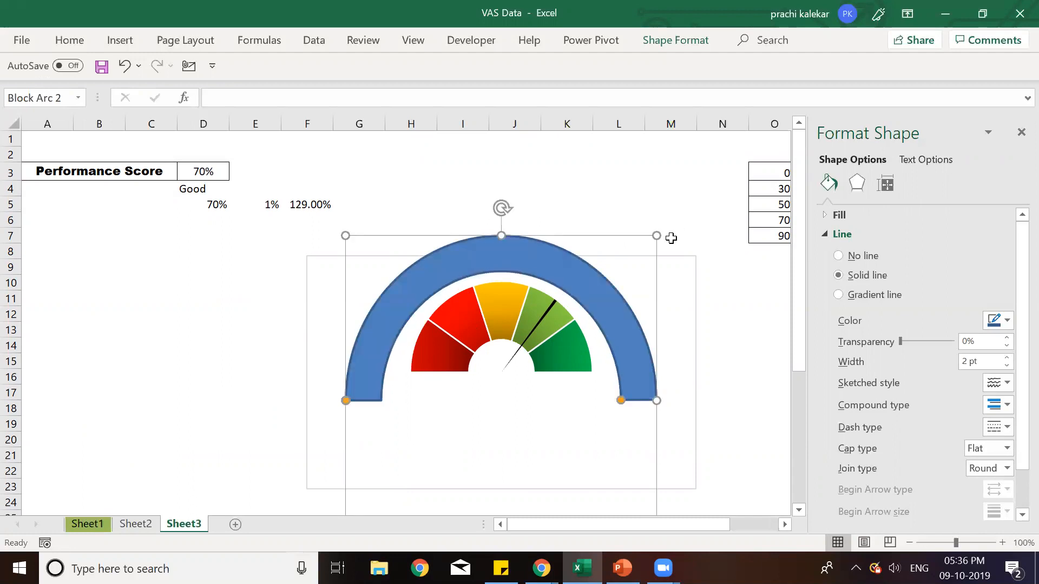
{"action": "left_click_drag", "start_coordinate": [658, 235], "coordinate": [568, 318]}
{"action": "left_click_drag", "start_coordinate": [514, 359], "coordinate": [563, 287]}
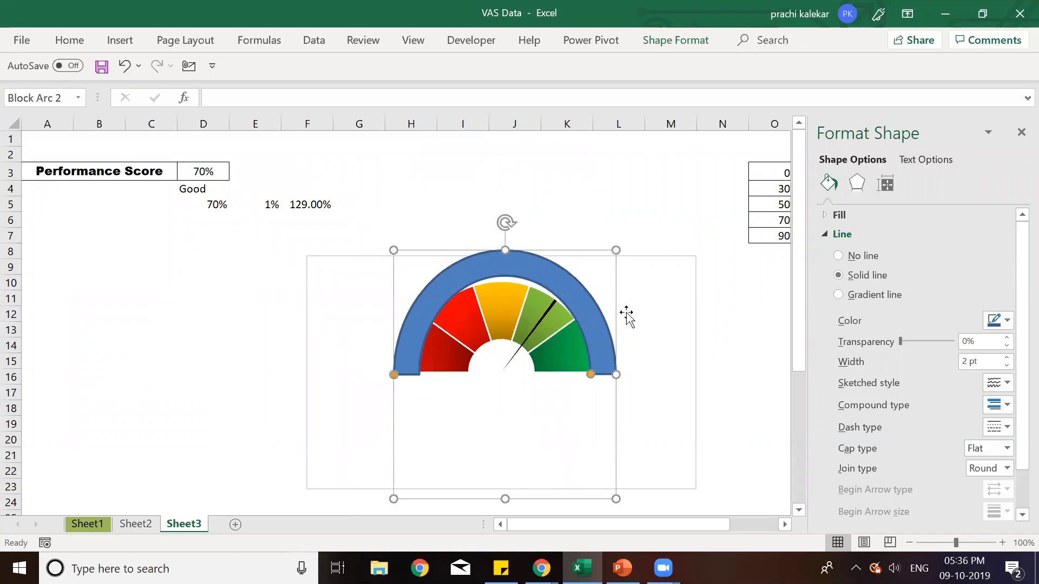
Step: Widen the block arc on both sides to about 7.9 cm so it frames the gauge evenly
{"action": "left_click_drag", "start_coordinate": [616, 374], "coordinate": [622, 374]}
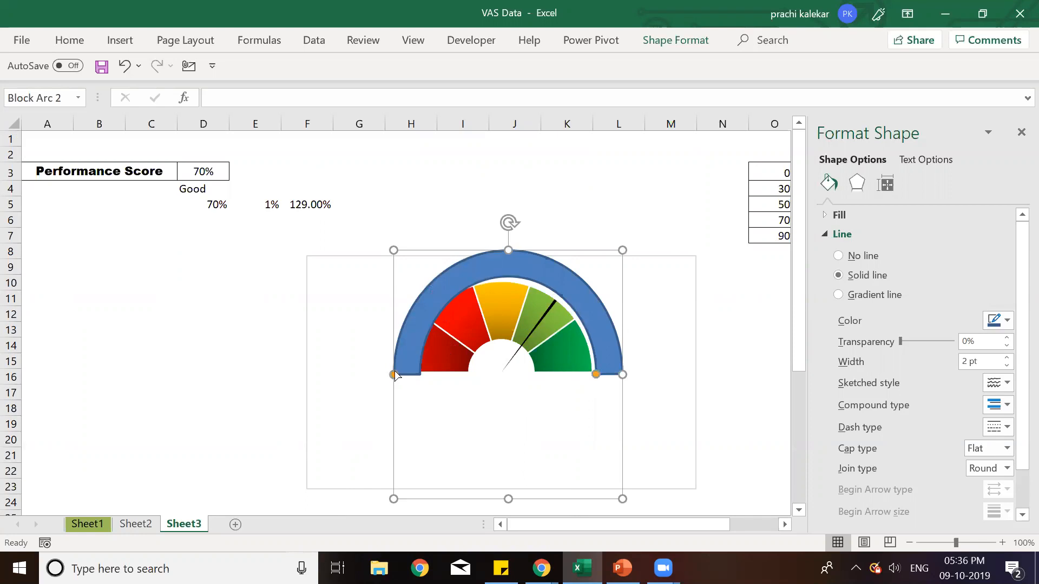
{"action": "left_click_drag", "start_coordinate": [394, 377], "coordinate": [378, 374]}
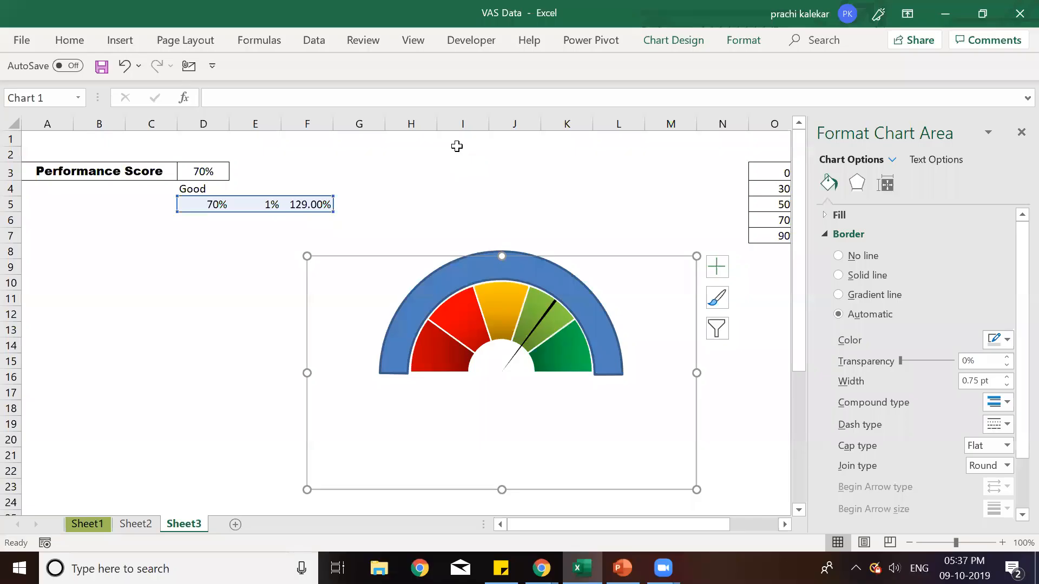
{"action": "left_click", "coordinate": [567, 204]}
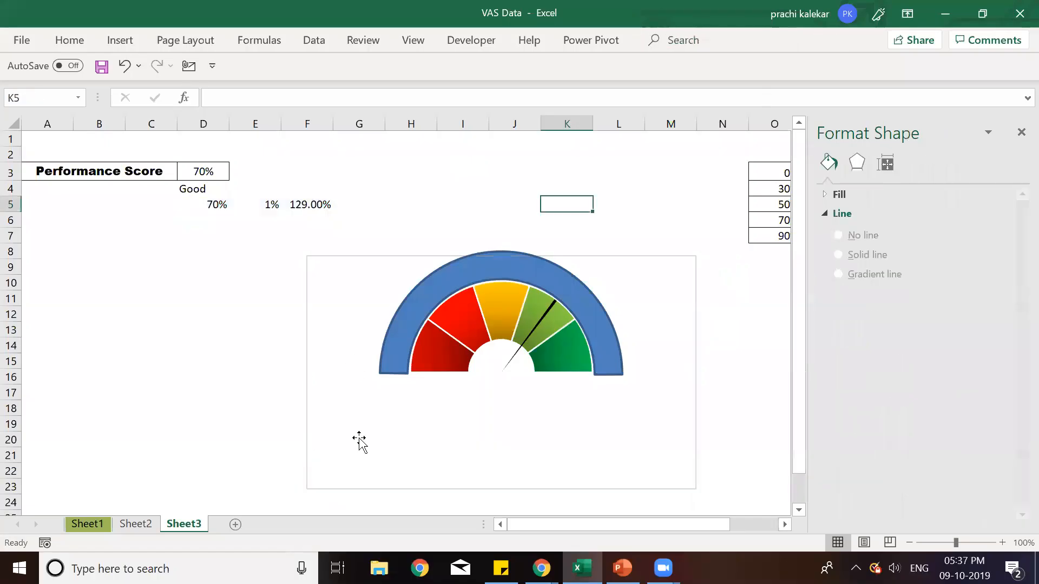
{"action": "mouse_move", "coordinate": [578, 365]}
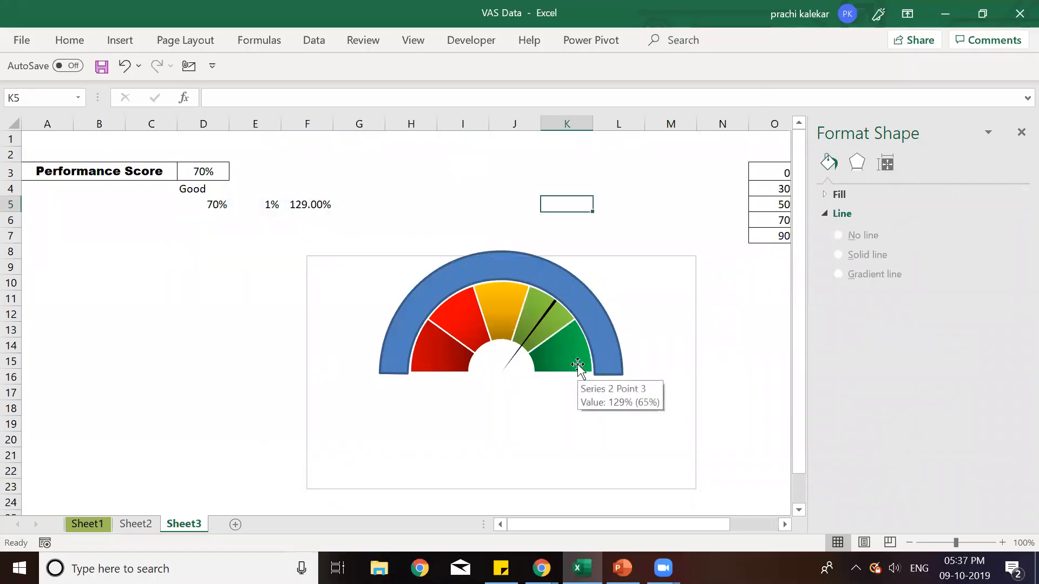
Step: Remove the block arc's outline and fill it with black
{"action": "left_click", "coordinate": [503, 269]}
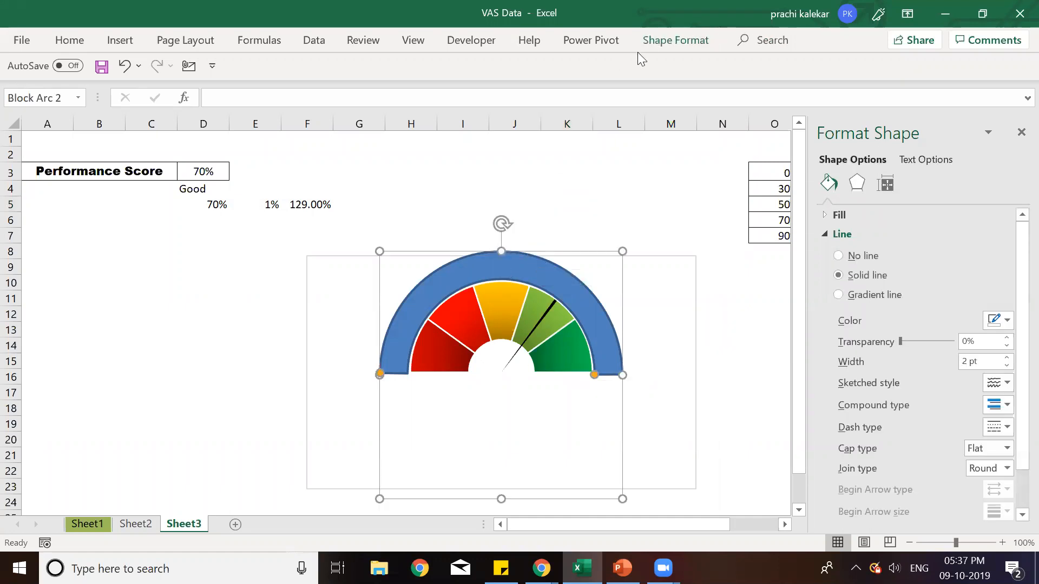
{"action": "left_click", "coordinate": [677, 40]}
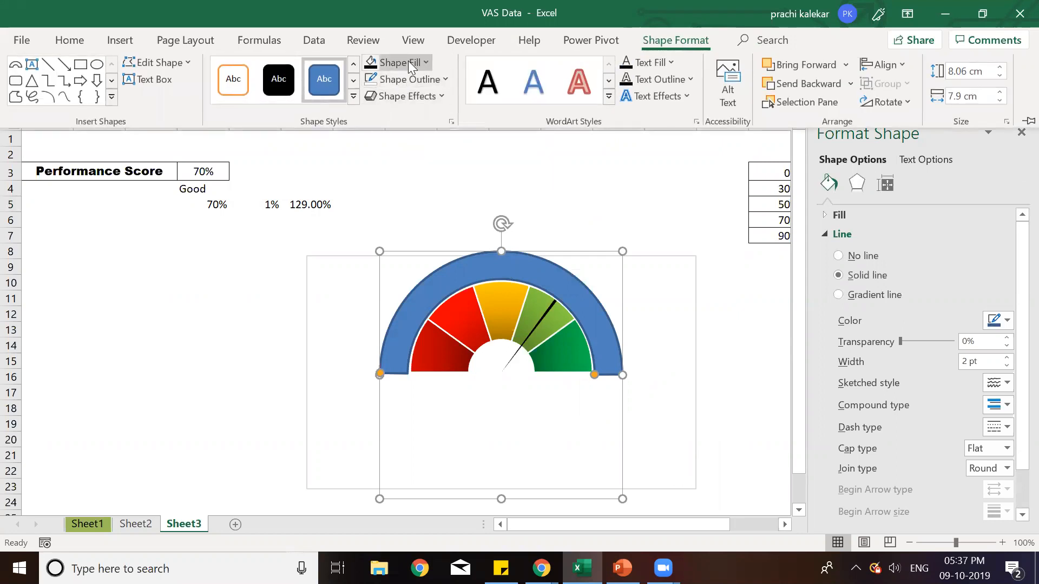
{"action": "left_click", "coordinate": [414, 79]}
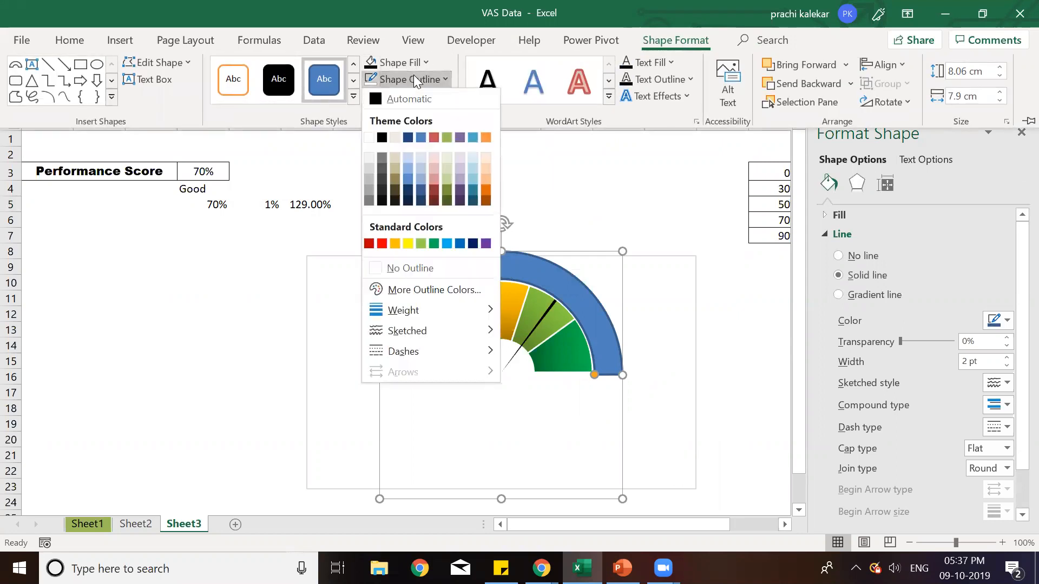
{"action": "left_click", "coordinate": [409, 267]}
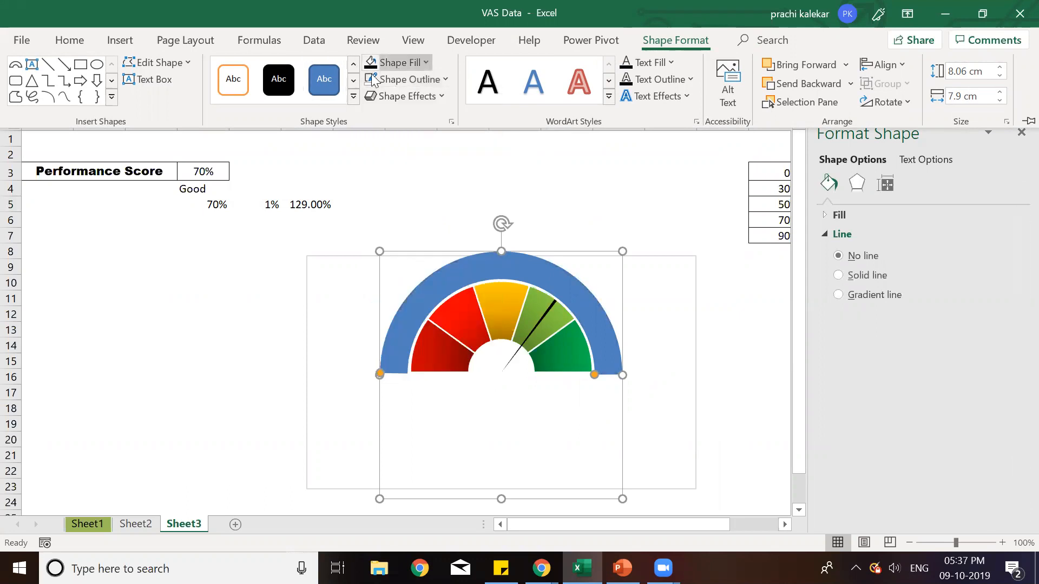
{"action": "left_click", "coordinate": [397, 63]}
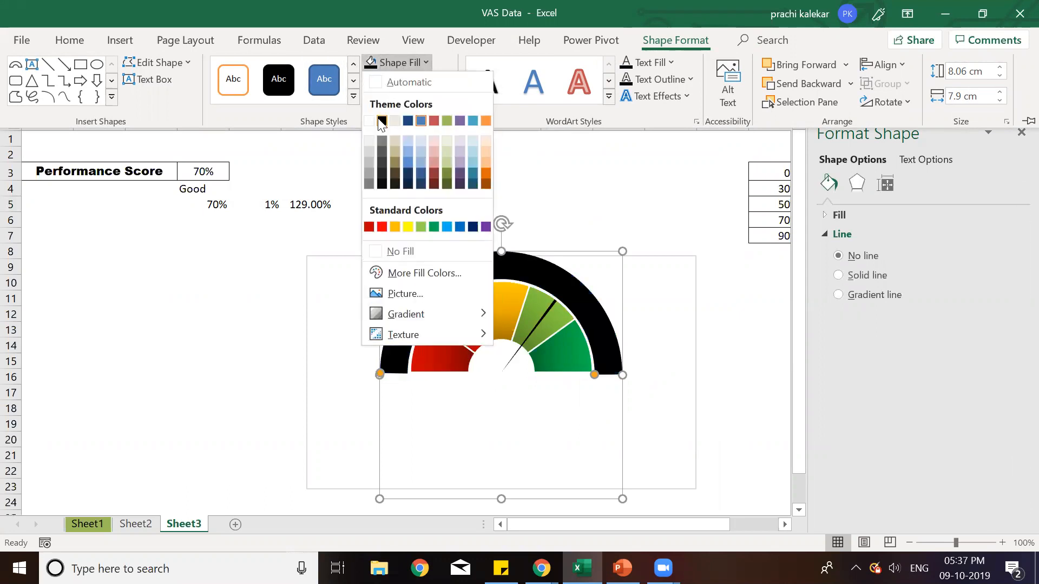
{"action": "left_click", "coordinate": [382, 121]}
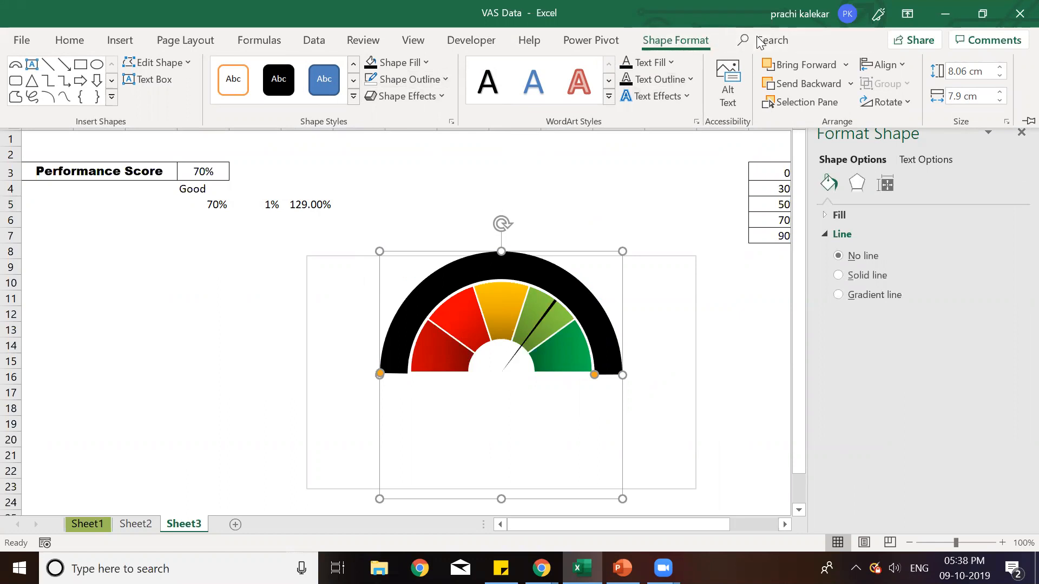
{"action": "left_click", "coordinate": [670, 188]}
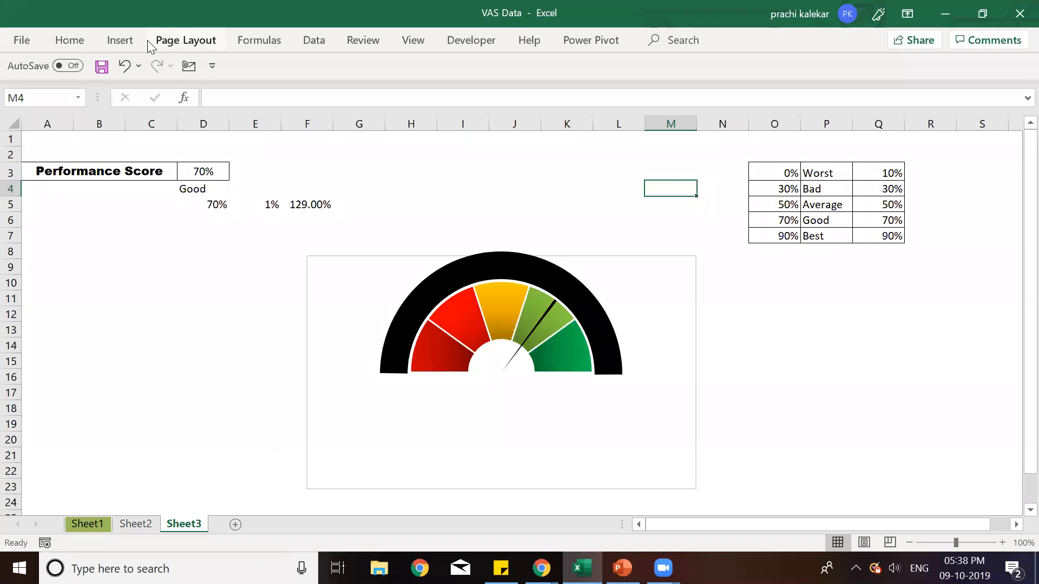
Step: Insert a small text box beside the chart, around columns D and E in rows 11 and 12, containing "Worst"
{"action": "left_click", "coordinate": [122, 40]}
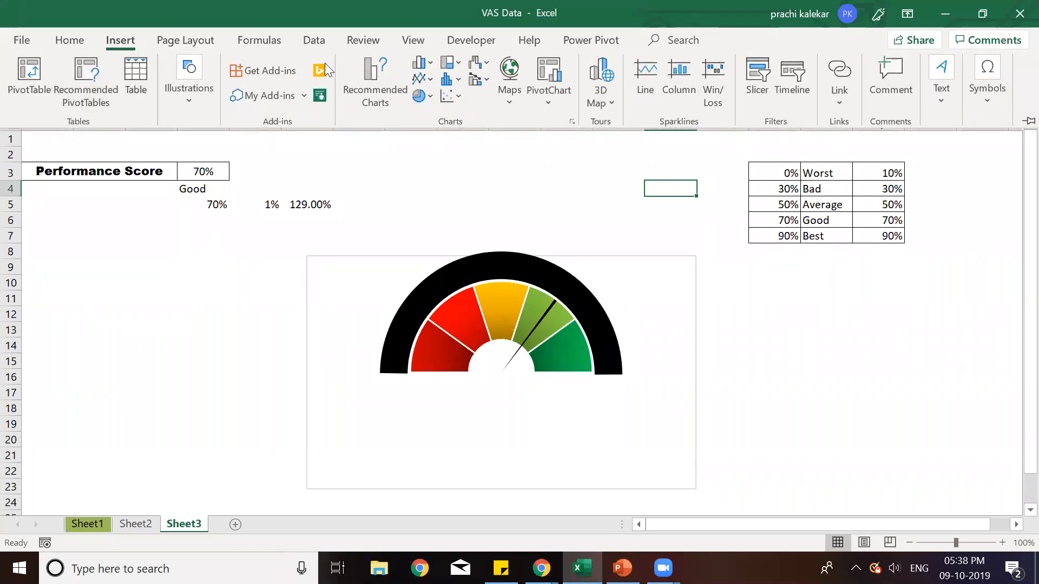
{"action": "left_click", "coordinate": [943, 75]}
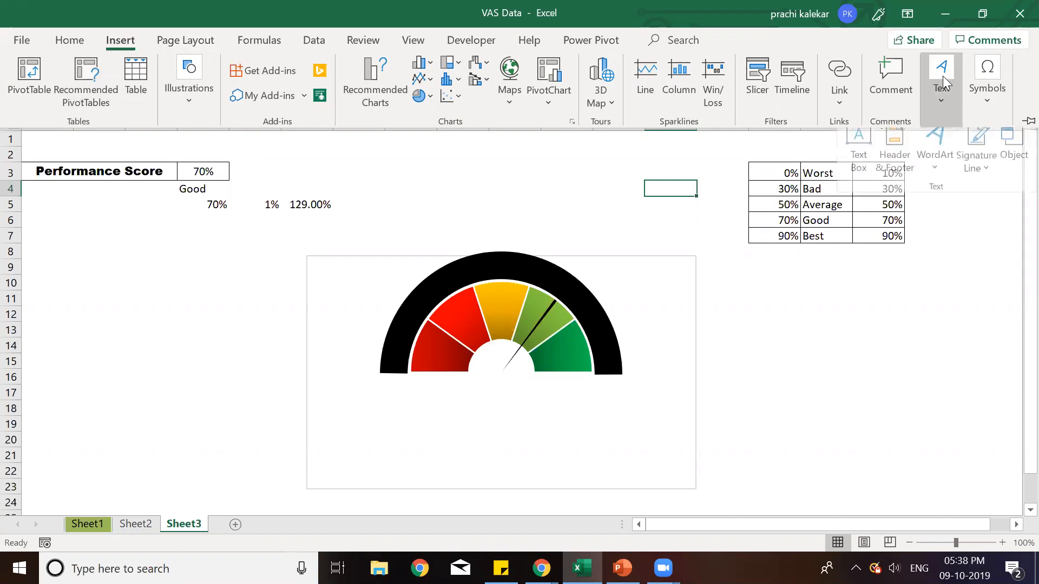
{"action": "left_click", "coordinate": [857, 157]}
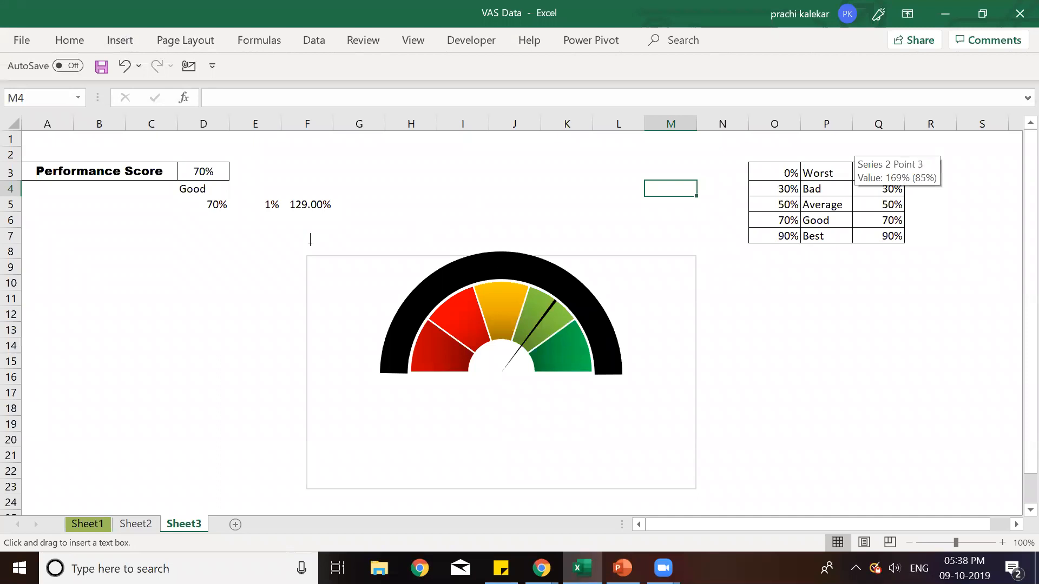
{"action": "left_click_drag", "start_coordinate": [218, 295], "coordinate": [283, 316]}
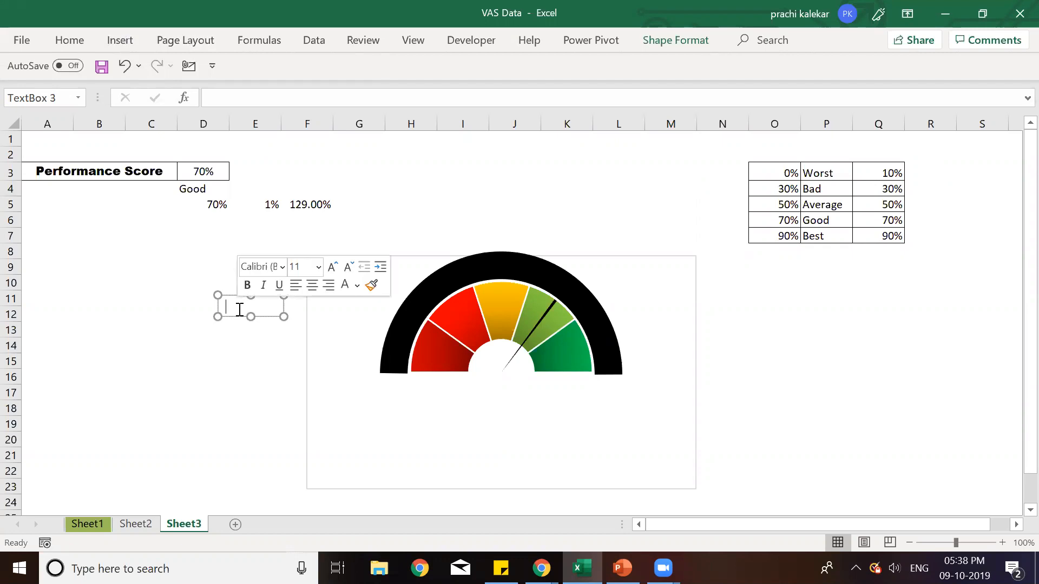
{"action": "type", "text": "W"}
{"action": "key", "text": "Caps_Lock"}
{"action": "type", "text": "orst"}
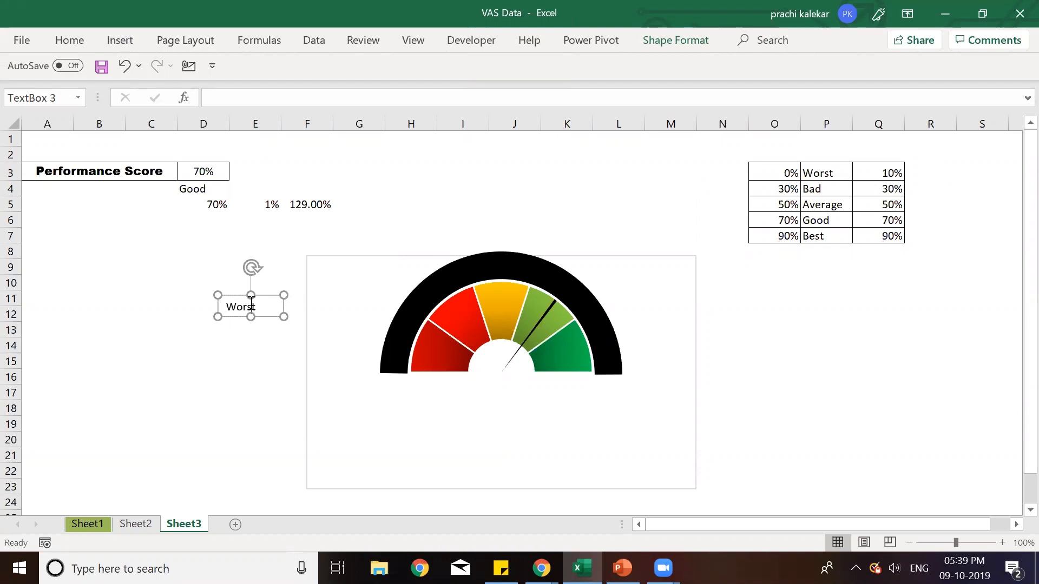
Step: Copy the "Worst" text box and paste four duplicates of it
{"action": "left_click_drag", "start_coordinate": [250, 304], "coordinate": [250, 304]}
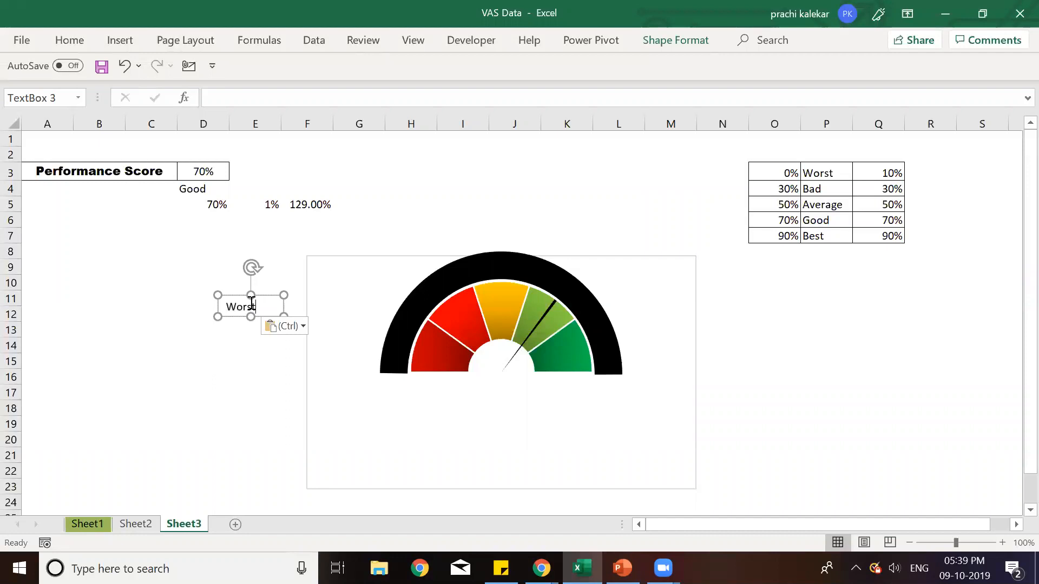
{"action": "left_click", "coordinate": [285, 310]}
{"action": "key", "text": "ctrl+v"}
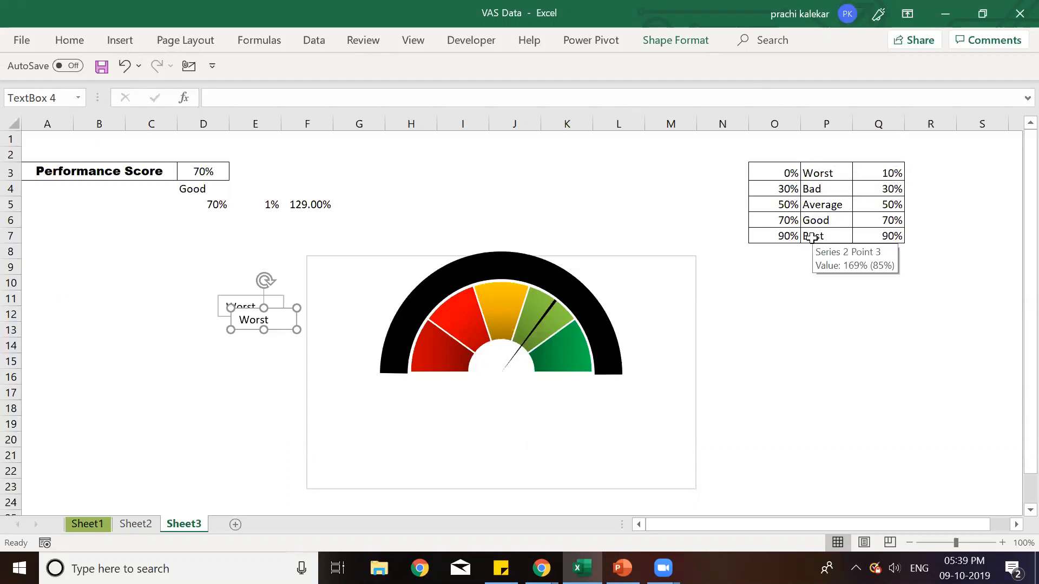
{"action": "key", "text": "ctrl+v"}
{"action": "key", "text": "ctrl+v"}
{"action": "key", "text": "ctrl+v"}
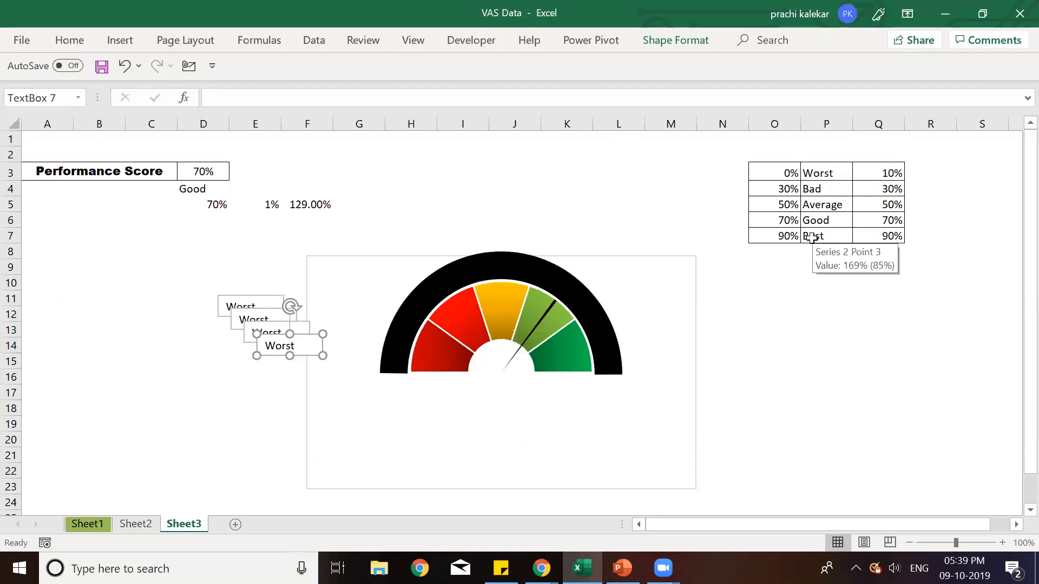
Step: Change the second text box's text to "BAD" and the first text box's text to "WORST"
{"action": "left_click", "coordinate": [227, 302]}
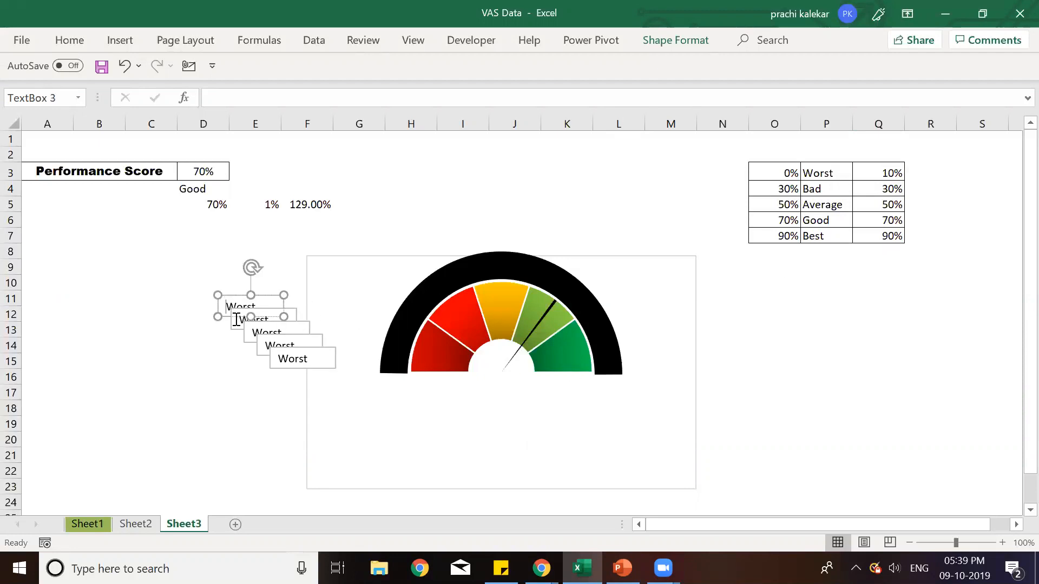
{"action": "left_click", "coordinate": [237, 320]}
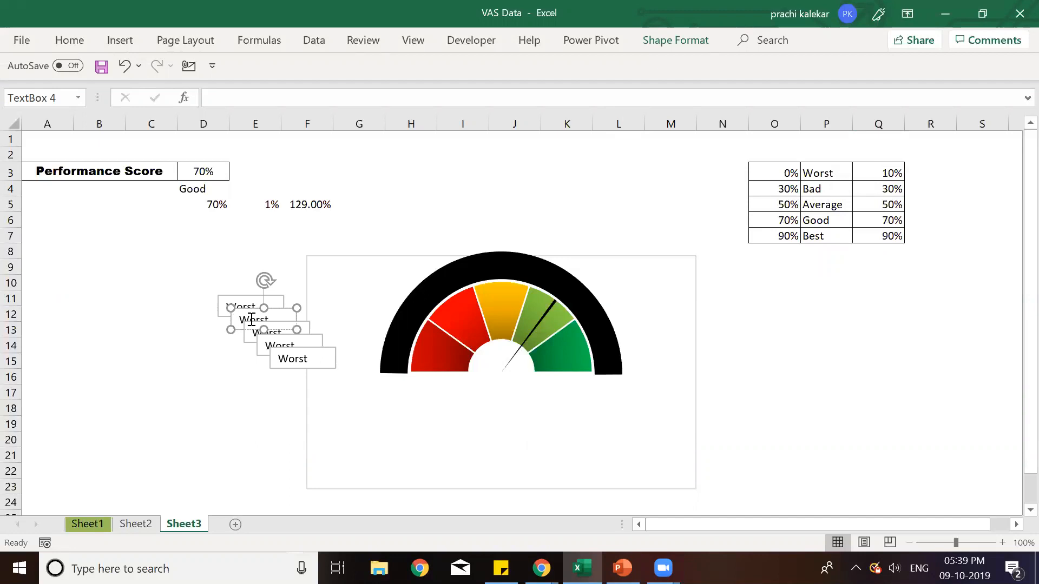
{"action": "double_click", "coordinate": [252, 319]}
{"action": "type", "text": "B"}
{"action": "key", "text": "Caps_Lock"}
{"action": "type", "text": "a"}
{"action": "key", "text": "BackSpace"}
{"action": "key", "text": "BackSpace"}
{"action": "key", "text": "BackSpace"}
{"action": "key", "text": "Caps_Lock"}
{"action": "type", "text": "BAD"}
{"action": "double_click", "coordinate": [246, 303]}
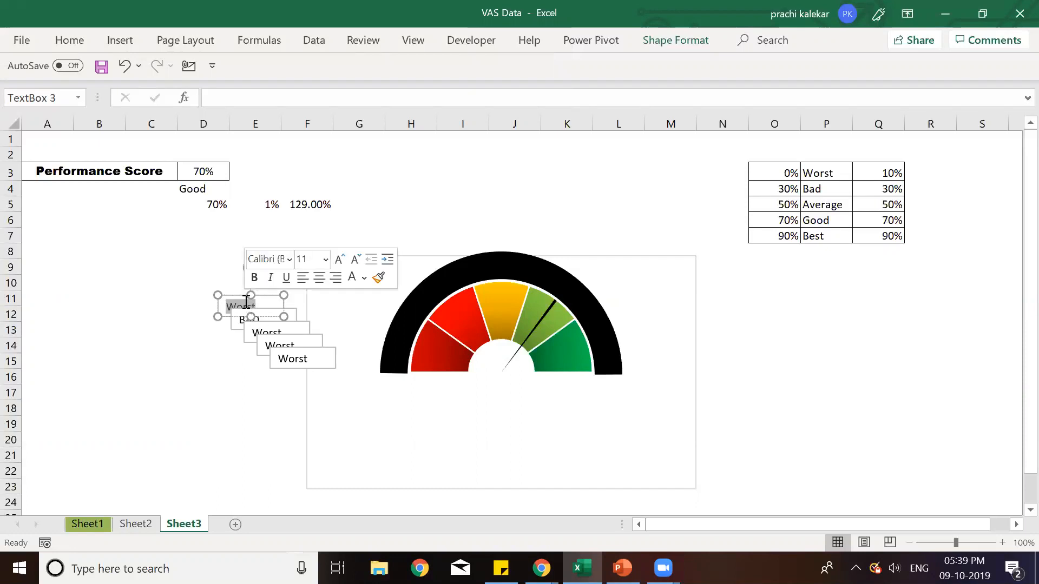
{"action": "type", "text": "WORST"}
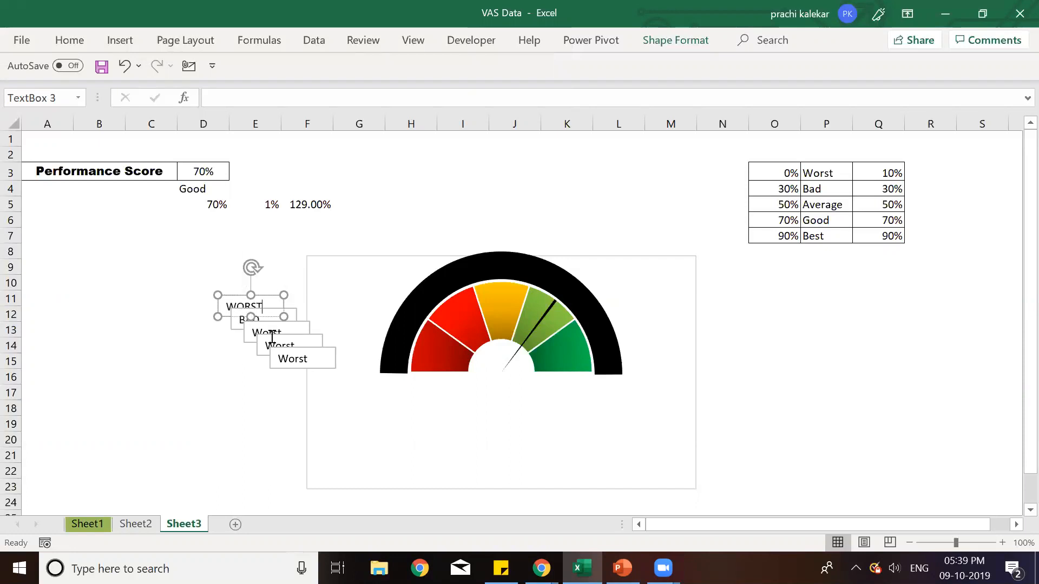
Step: Change the remaining three text boxes, in order, to "AVERAGE", "GOOD" and "BEST"
{"action": "double_click", "coordinate": [270, 333]}
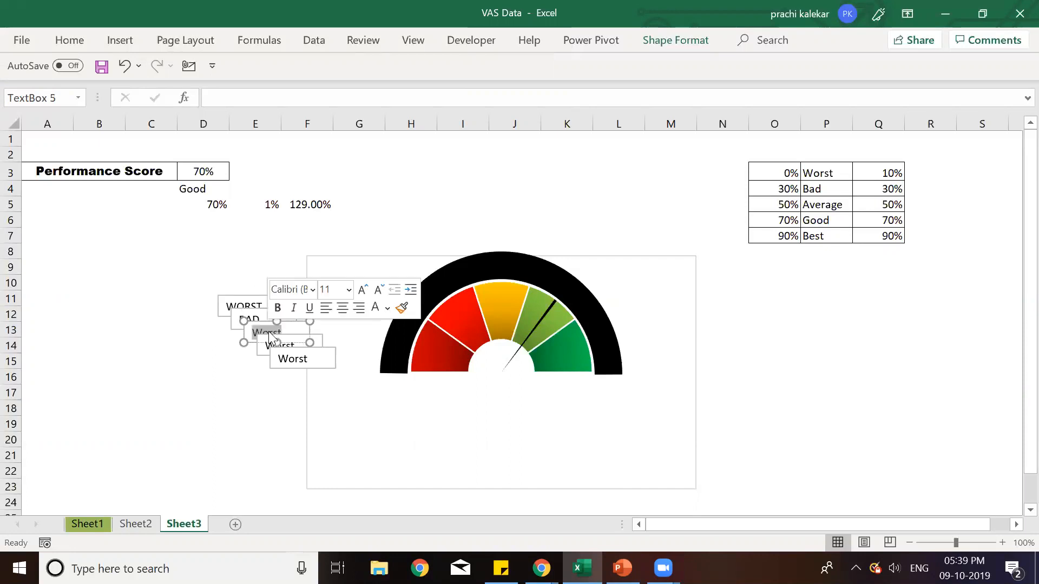
{"action": "type", "text": "AVERAGE"}
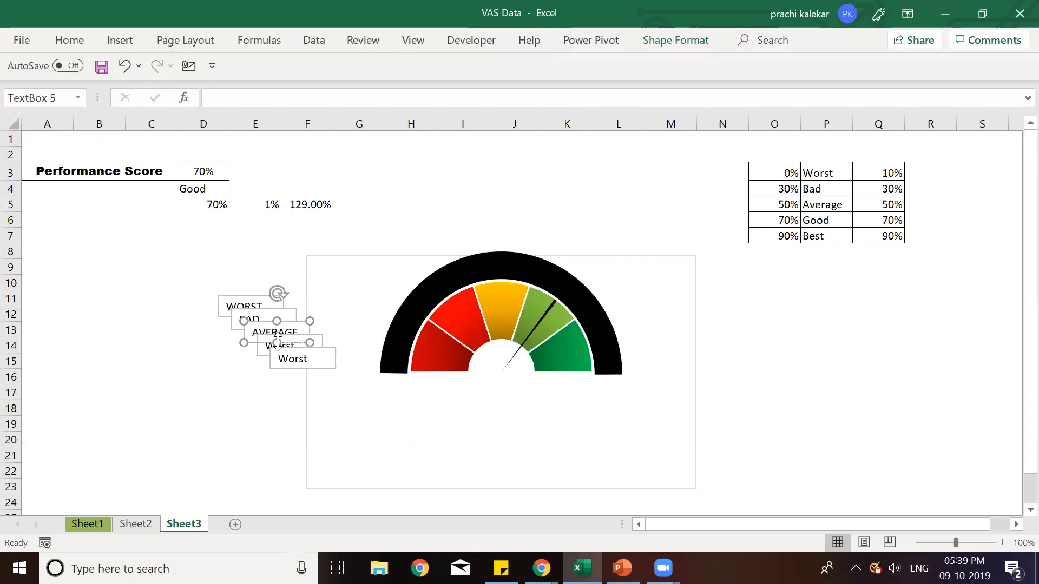
{"action": "double_click", "coordinate": [279, 357]}
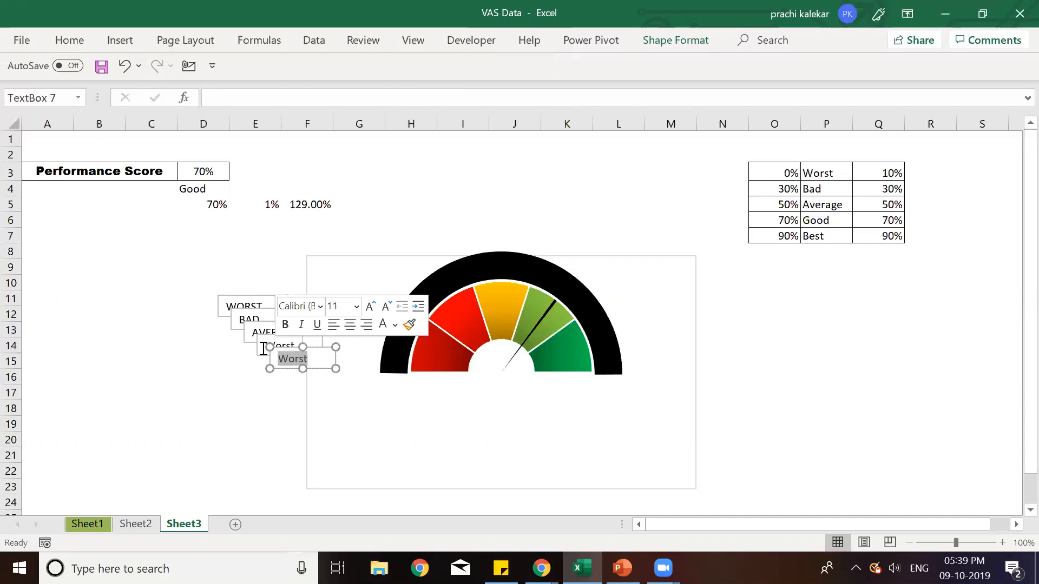
{"action": "double_click", "coordinate": [263, 347]}
{"action": "type", "text": "GOOD"}
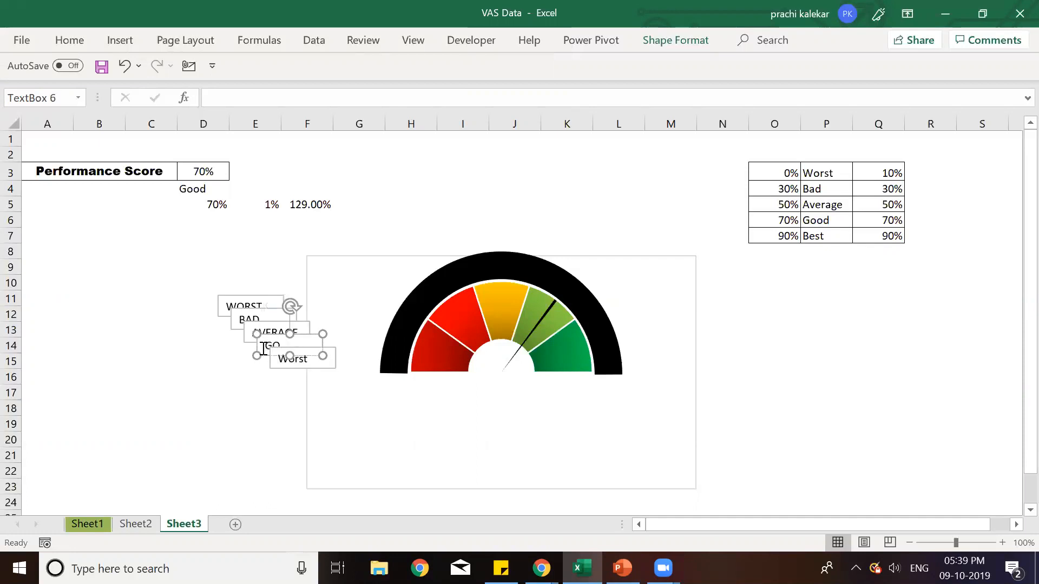
{"action": "double_click", "coordinate": [305, 362]}
{"action": "type", "text": "BEST"}
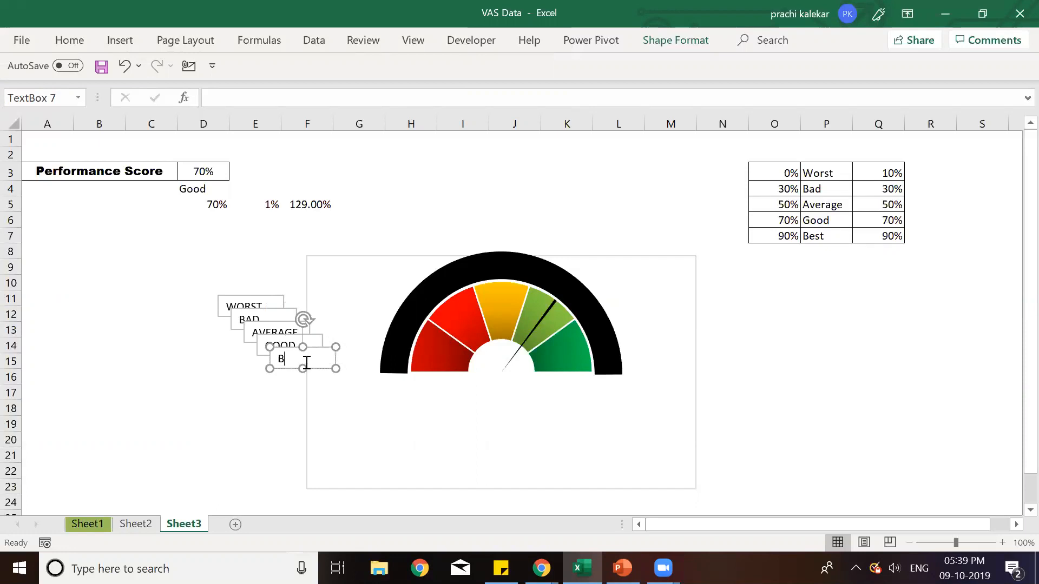
Step: Move the WORST label onto the black arc beside the first red segment and rotate it to follow the curve
{"action": "left_click", "coordinate": [230, 306]}
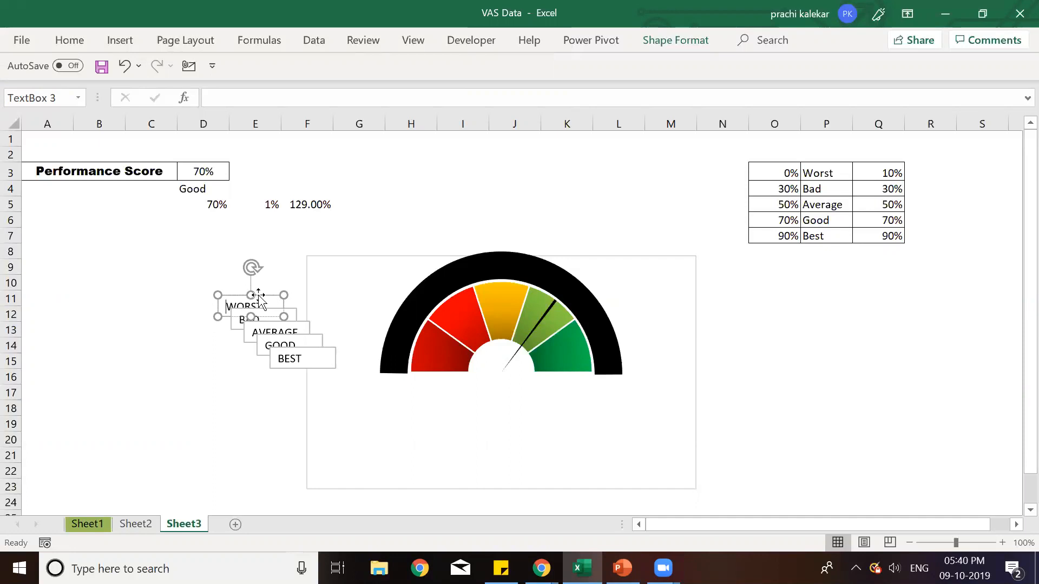
{"action": "left_click_drag", "start_coordinate": [258, 295], "coordinate": [356, 325]}
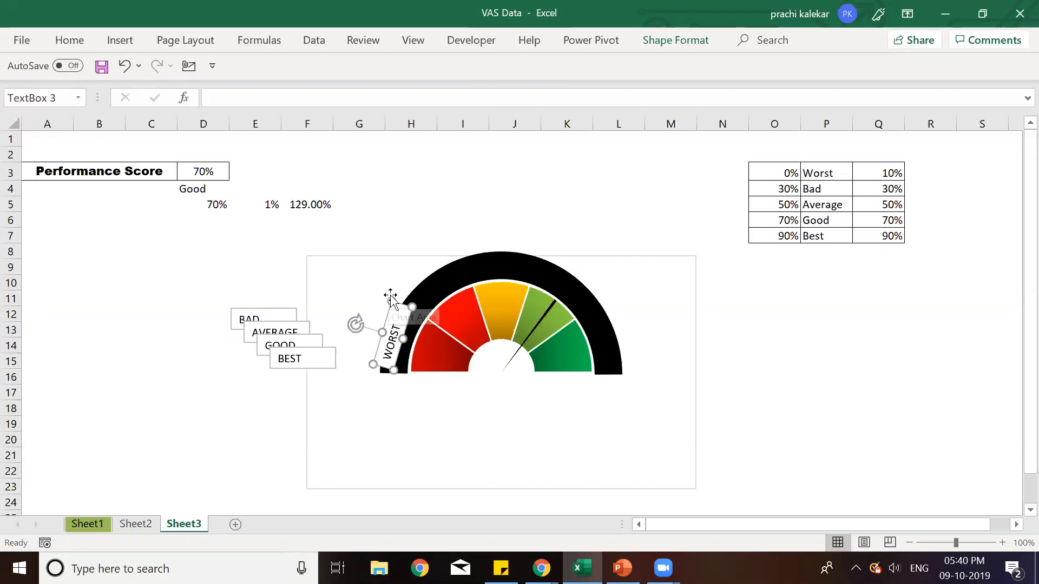
{"action": "left_click_drag", "start_coordinate": [390, 298], "coordinate": [407, 349]}
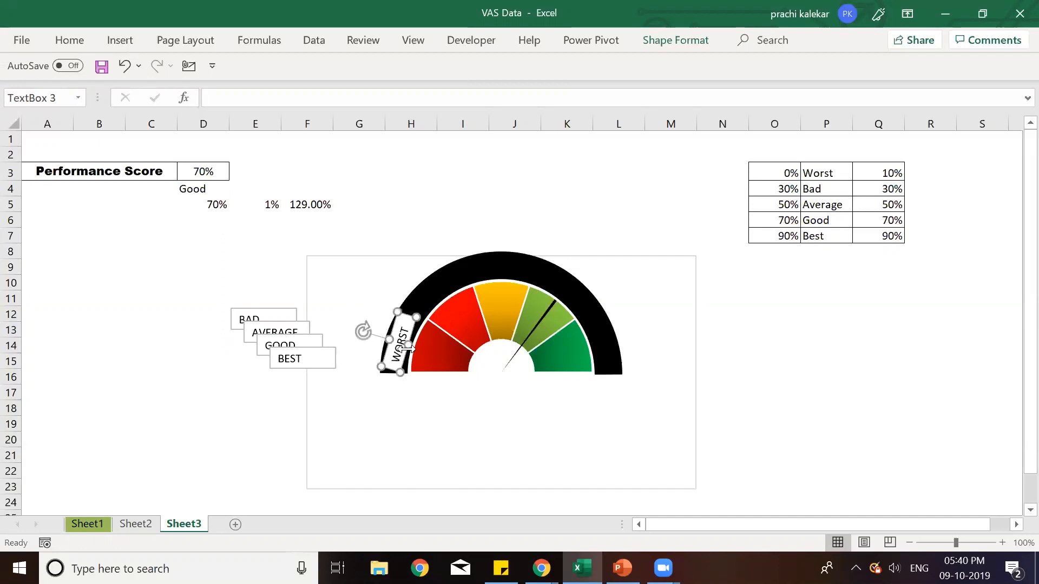
{"action": "left_click", "coordinate": [503, 436]}
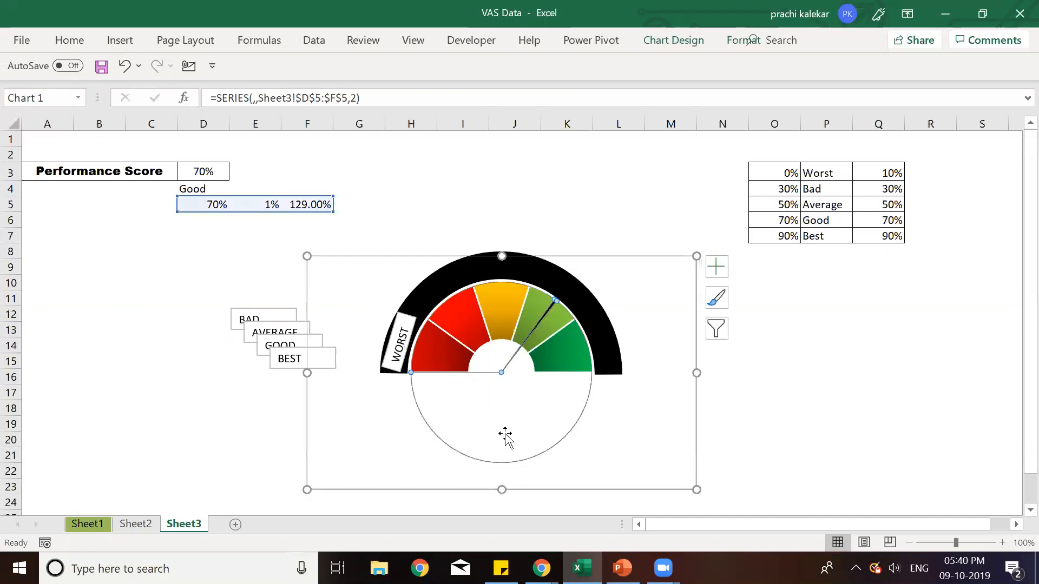
Step: Narrow the WORST label slightly so it fits within the black arc, and center its text
{"action": "left_click", "coordinate": [361, 218]}
{"action": "scroll", "coordinate": [464, 319], "scroll_direction": "up", "scroll_amount": 1}
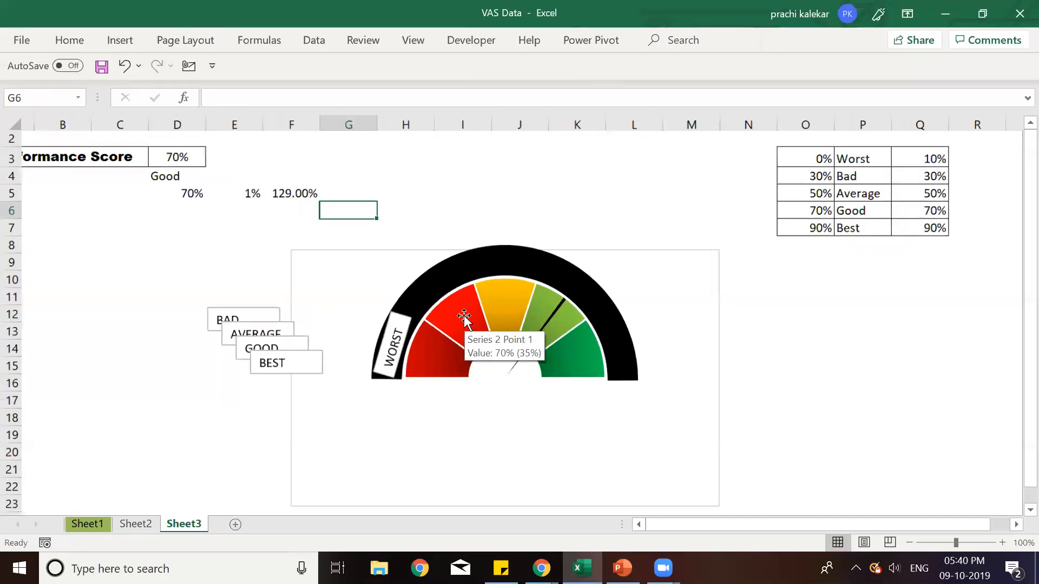
{"action": "scroll", "coordinate": [463, 320], "scroll_direction": "up", "scroll_amount": 5}
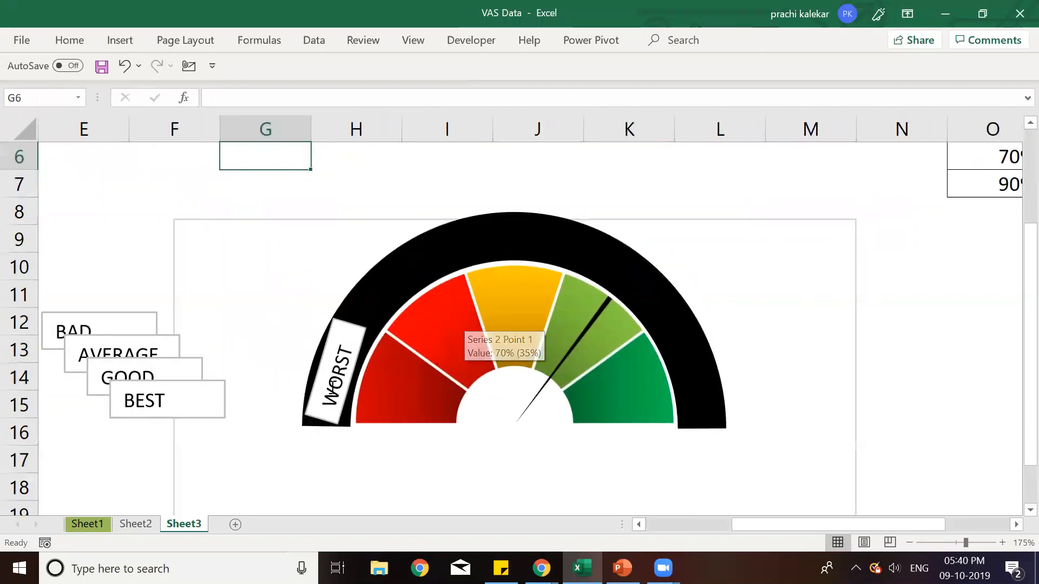
{"action": "left_click", "coordinate": [335, 331]}
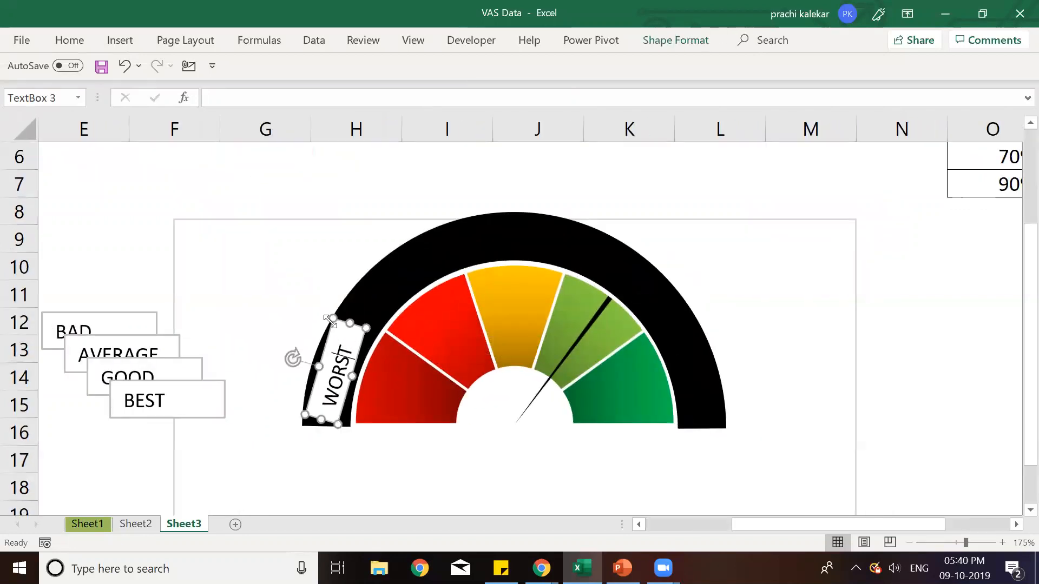
{"action": "mouse_move", "coordinate": [330, 320]}
{"action": "left_mouse_down"}
{"action": "mouse_move", "coordinate": [342, 330]}
{"action": "mouse_move", "coordinate": [337, 320]}
{"action": "left_mouse_up"}
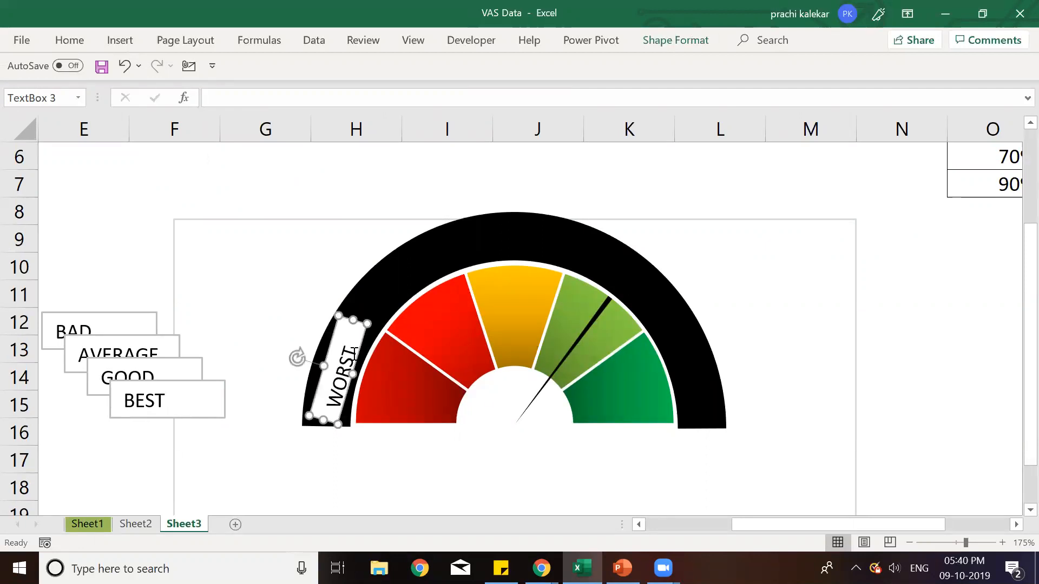
{"action": "right_click", "coordinate": [336, 375]}
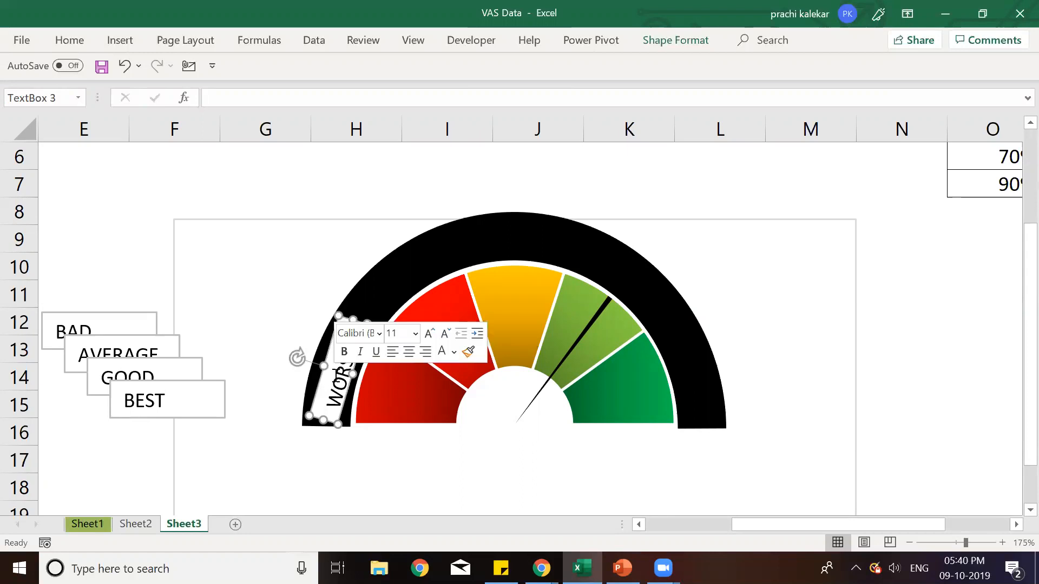
{"action": "left_click", "coordinate": [402, 352]}
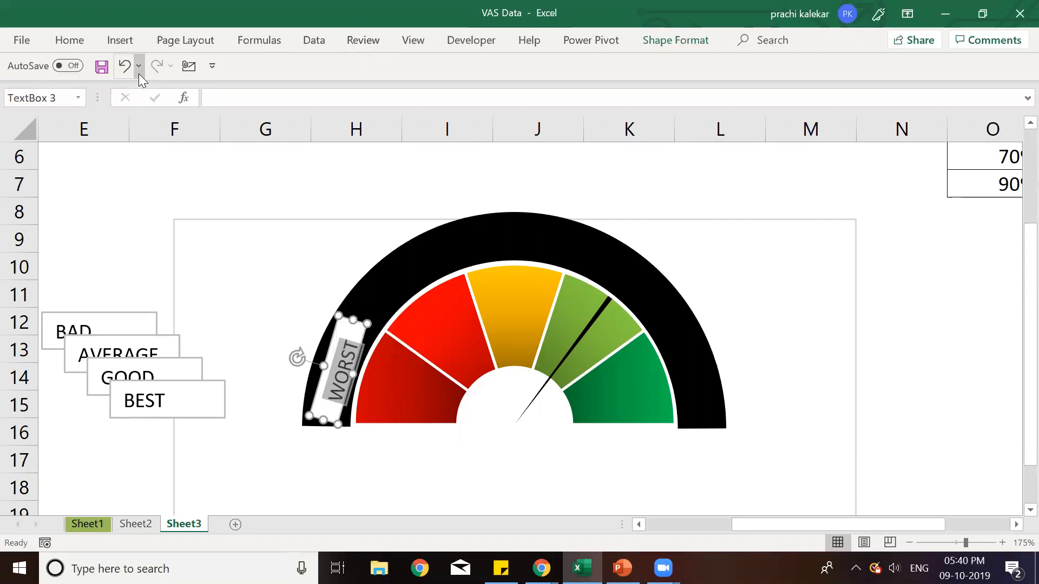
{"action": "left_click", "coordinate": [498, 37]}
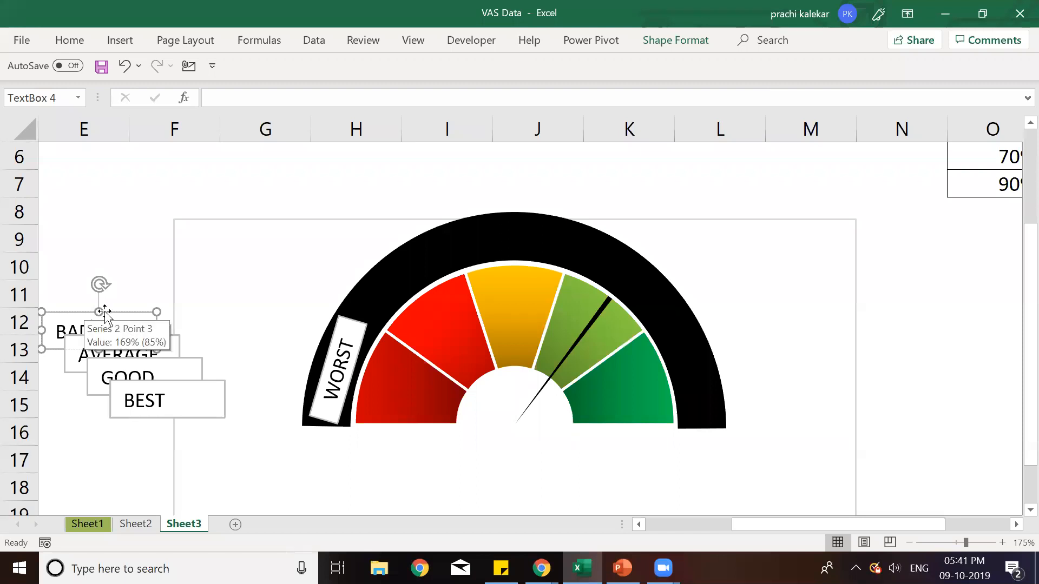
Step: Place the BAD label on the arc beside the second red segment, rotated along the curve, and the AVERAGE label above the yellow segment
{"action": "left_click_drag", "start_coordinate": [114, 310], "coordinate": [425, 268]}
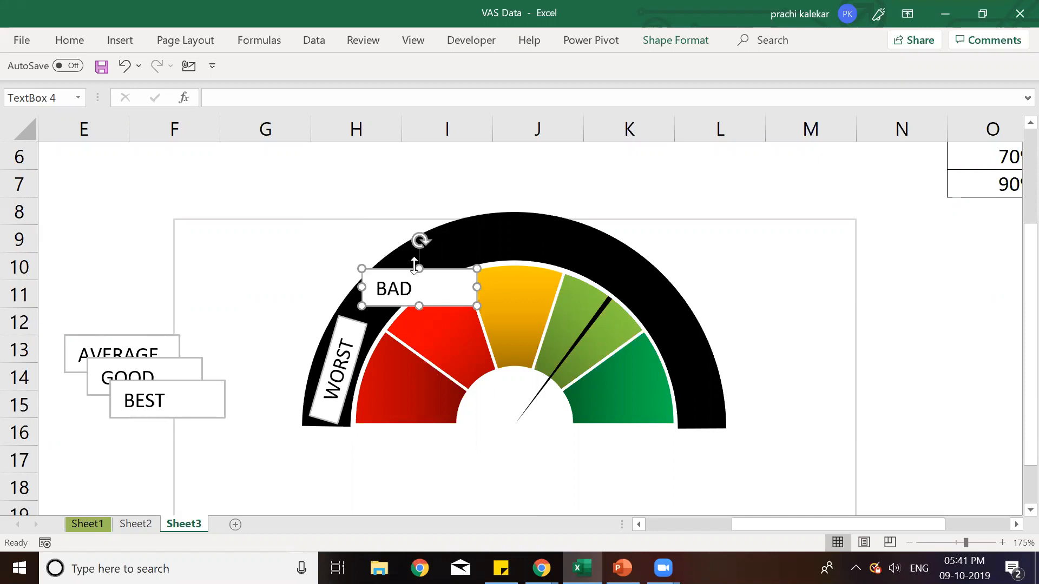
{"action": "left_click_drag", "start_coordinate": [420, 239], "coordinate": [371, 225]}
{"action": "left_click_drag", "start_coordinate": [411, 269], "coordinate": [408, 243]}
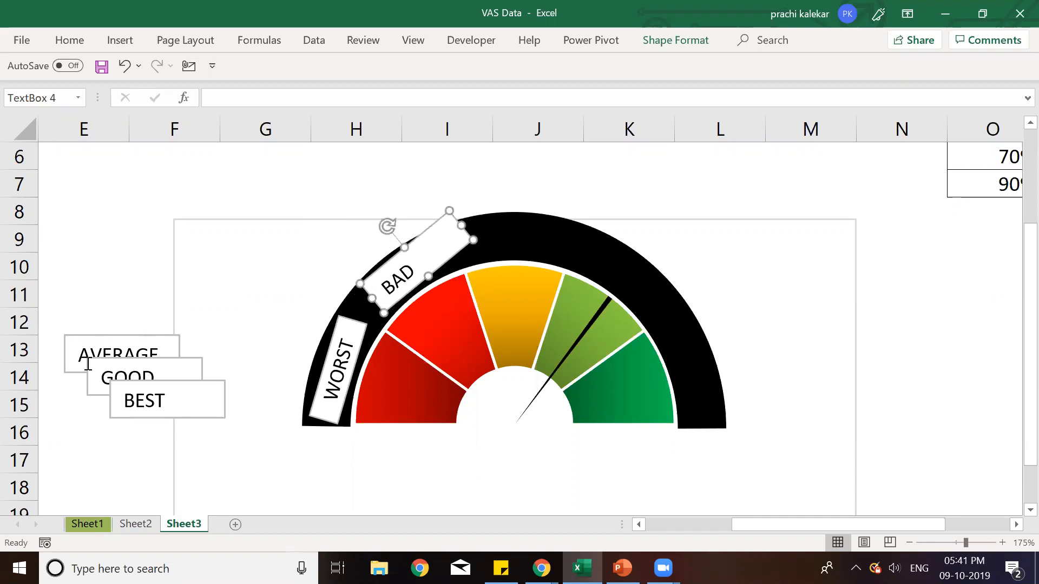
{"action": "left_click", "coordinate": [120, 343]}
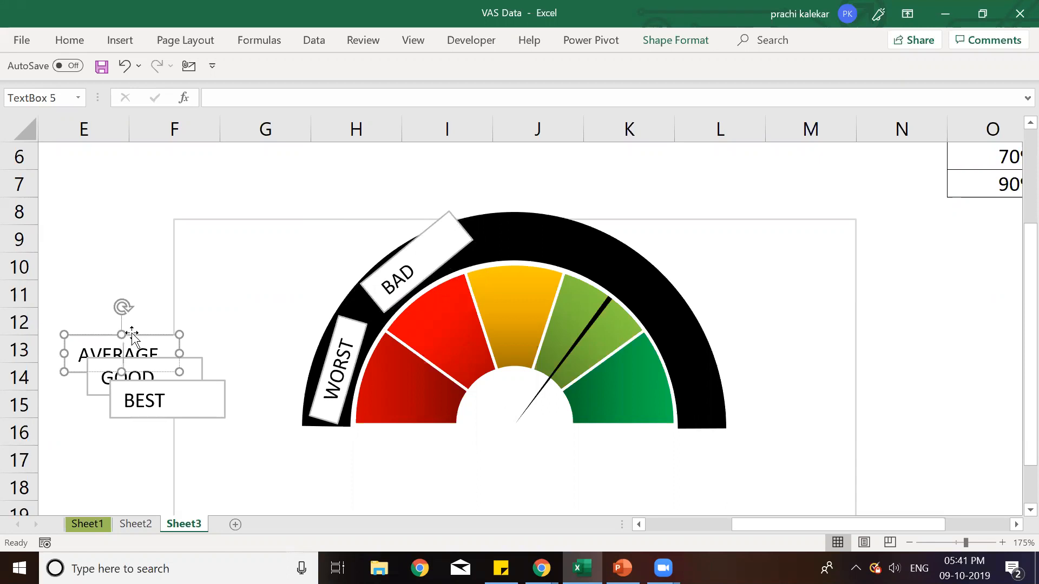
{"action": "left_click_drag", "start_coordinate": [134, 335], "coordinate": [526, 219]}
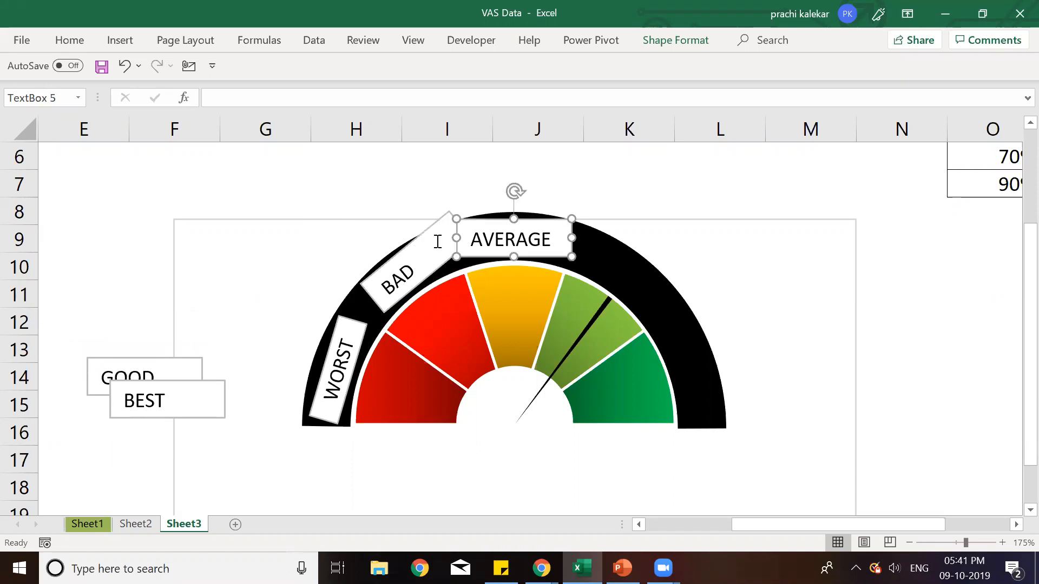
Step: Move the GOOD label onto the black arc beside the light green segment and rotate it to follow the curve
{"action": "left_click", "coordinate": [159, 365]}
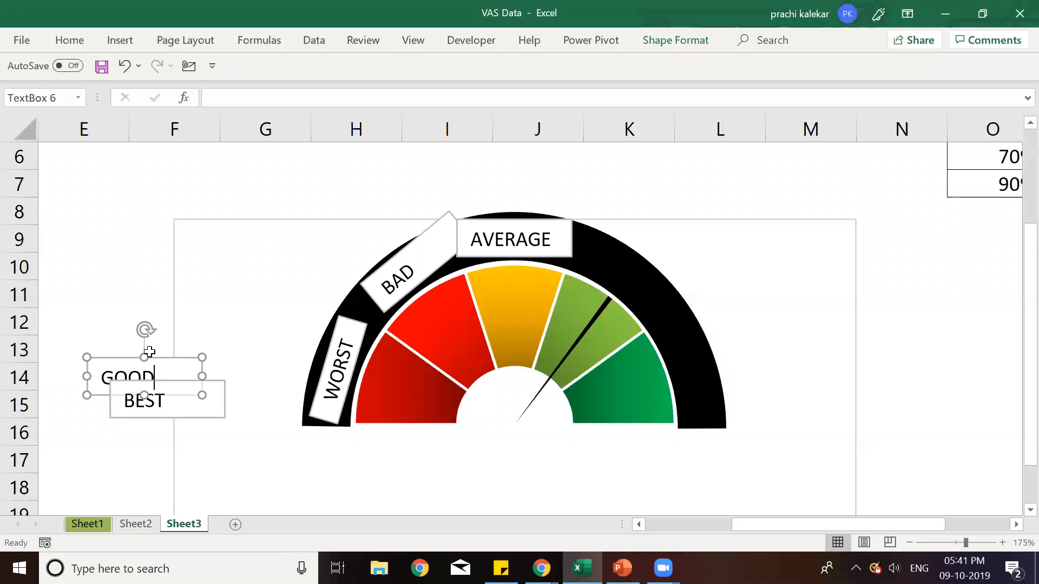
{"action": "left_click_drag", "start_coordinate": [477, 287], "coordinate": [660, 243]}
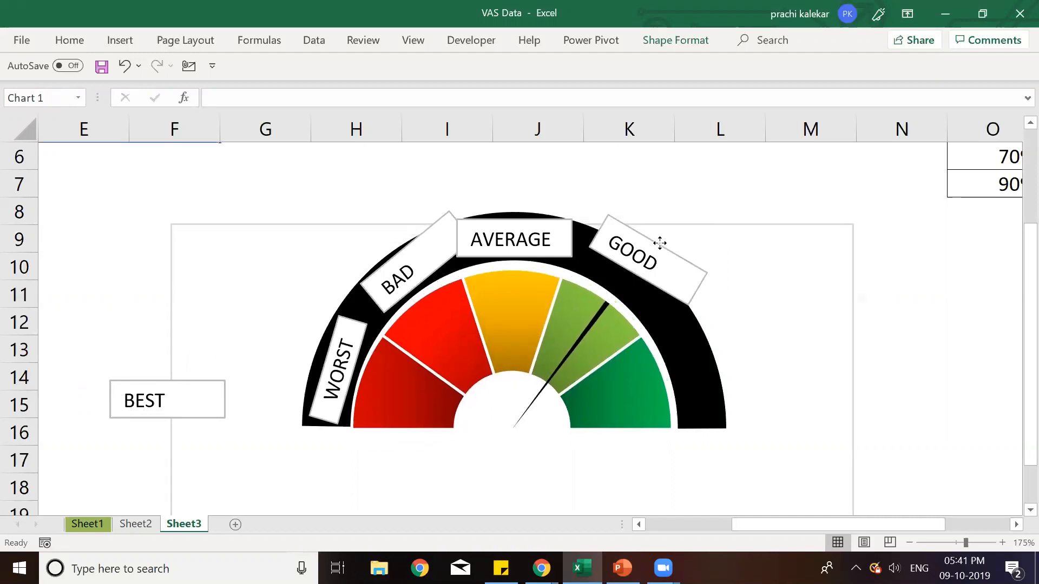
{"action": "left_click", "coordinate": [660, 246]}
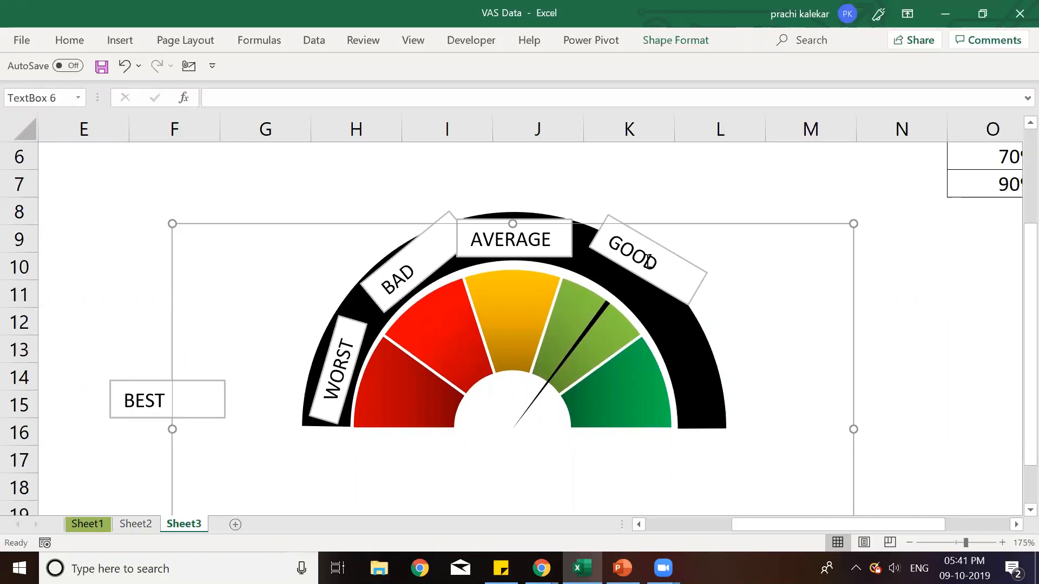
{"action": "left_click", "coordinate": [665, 180]}
{"action": "left_click", "coordinate": [656, 246]}
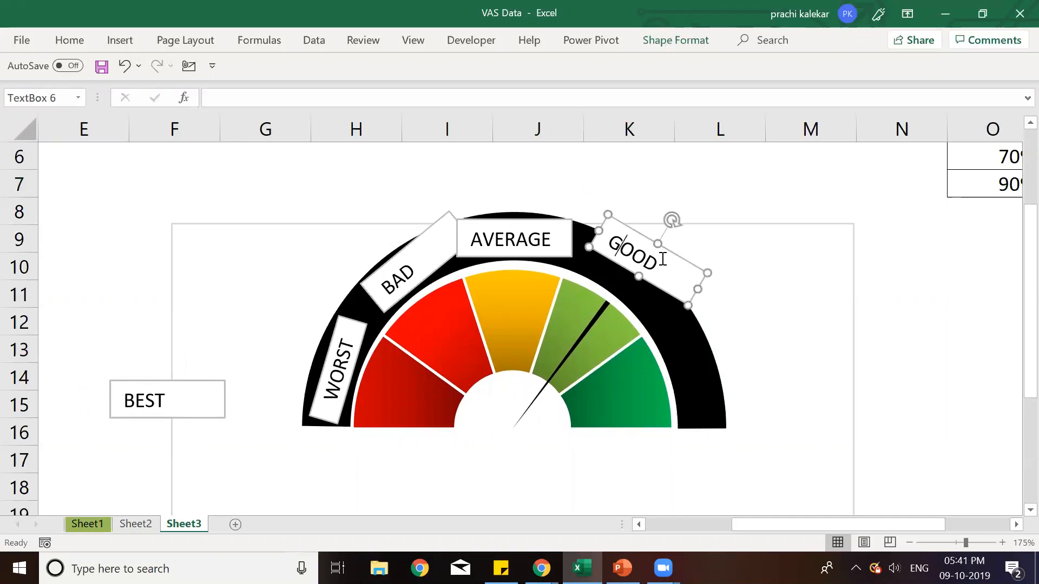
{"action": "left_click", "coordinate": [599, 223]}
{"action": "left_click_drag", "start_coordinate": [598, 224], "coordinate": [599, 224]}
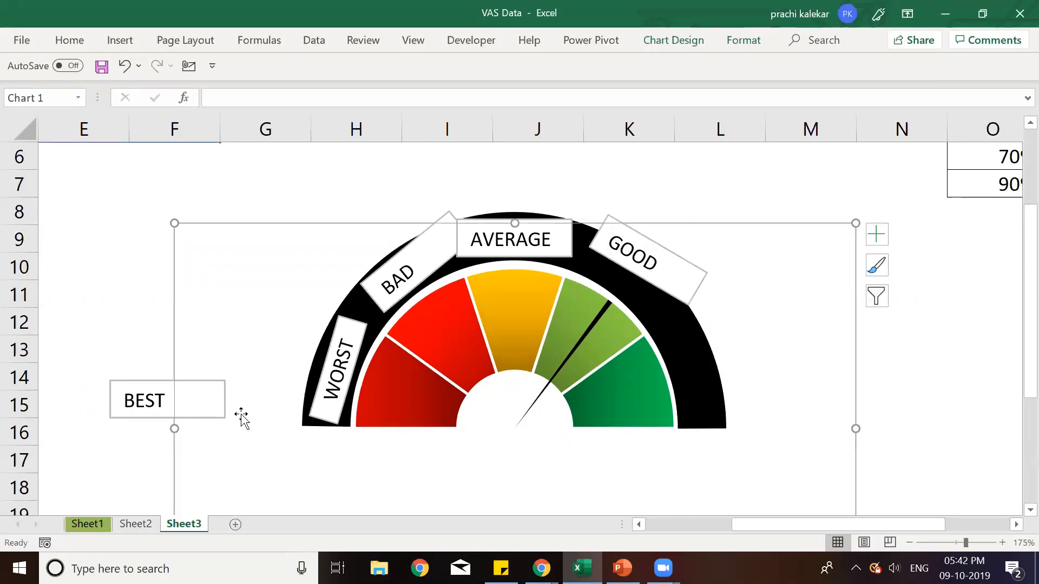
Step: Move the BEST label onto the black arc beside the dark green segment and rotate it to follow the curve
{"action": "double_click", "coordinate": [155, 399]}
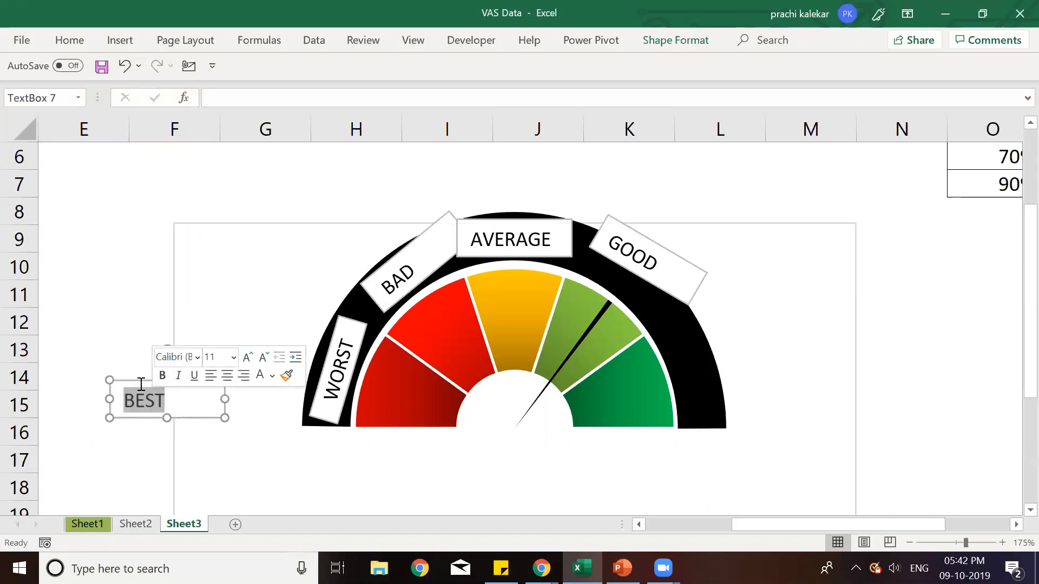
{"action": "left_click", "coordinate": [144, 379]}
{"action": "left_click_drag", "start_coordinate": [144, 379], "coordinate": [754, 368]}
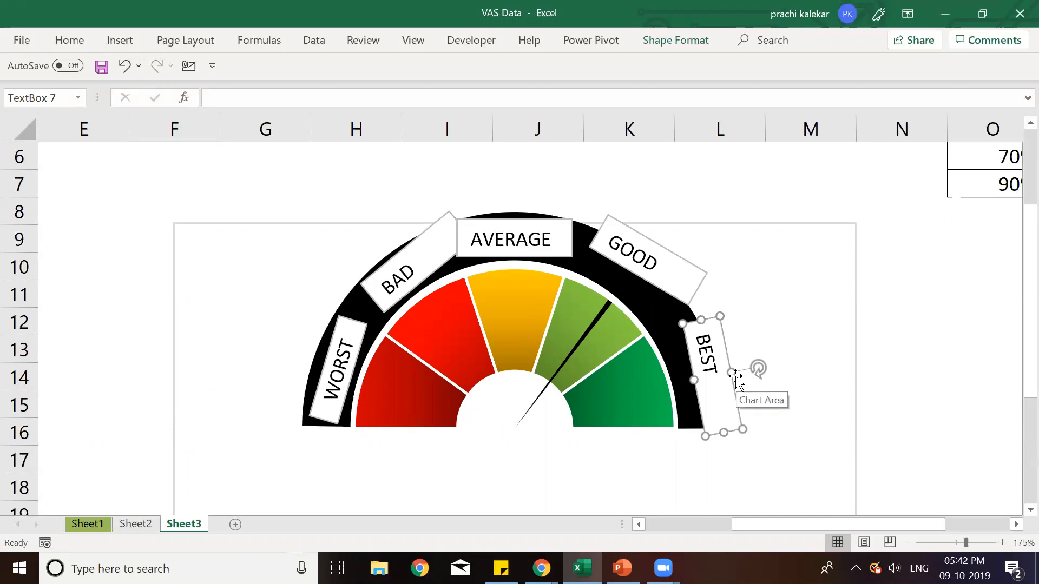
{"action": "left_click", "coordinate": [737, 378]}
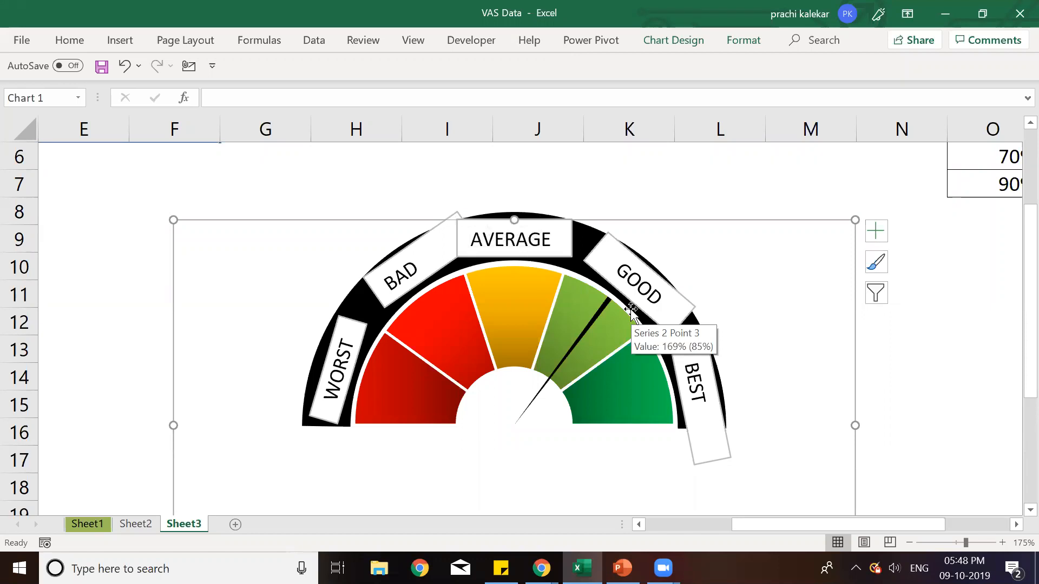
Step: Give the WORST label a black fill and white text
{"action": "left_click", "coordinate": [351, 332]}
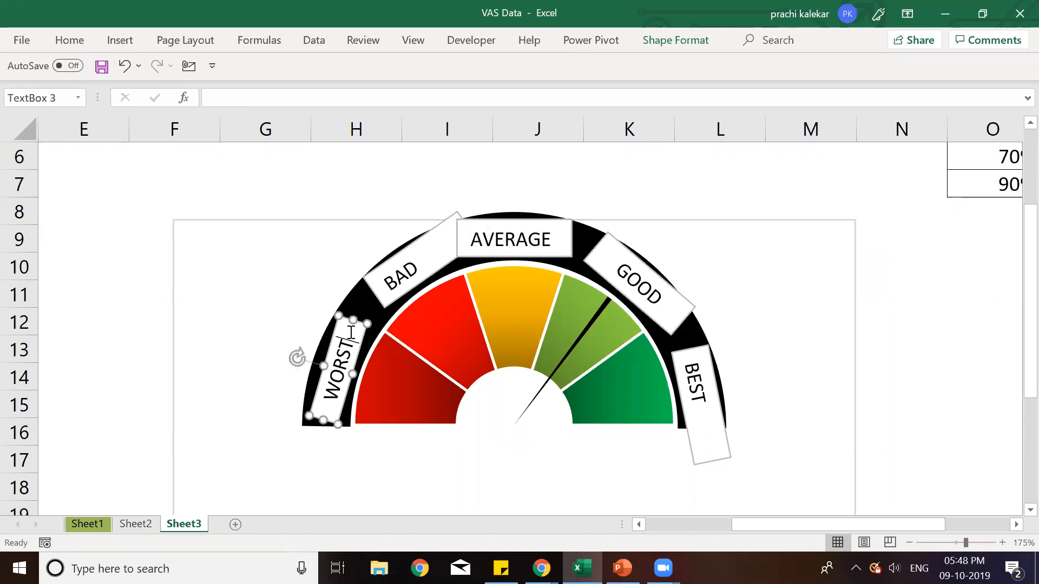
{"action": "left_click", "coordinate": [69, 40]}
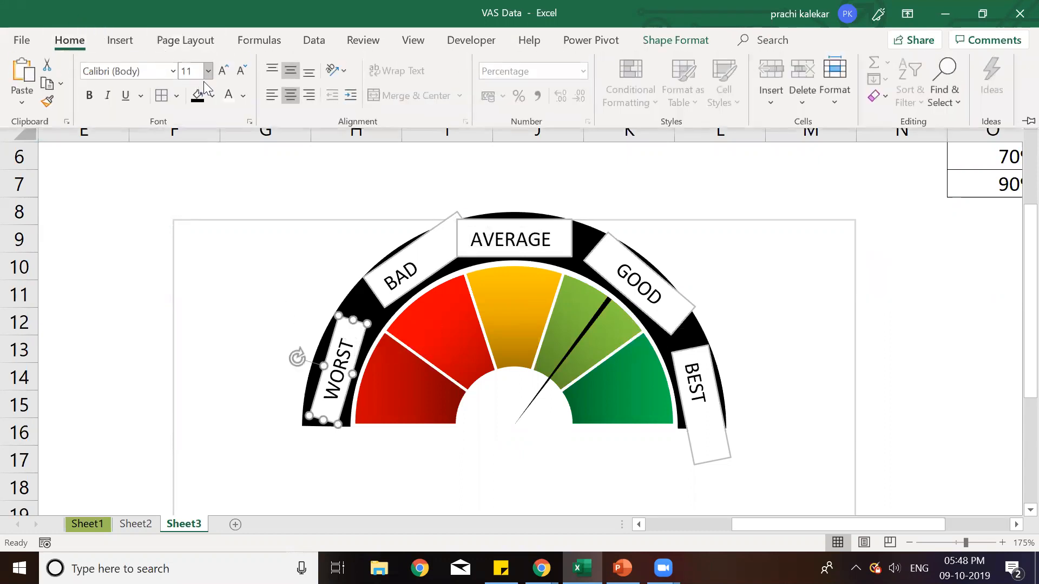
{"action": "left_click", "coordinate": [197, 96]}
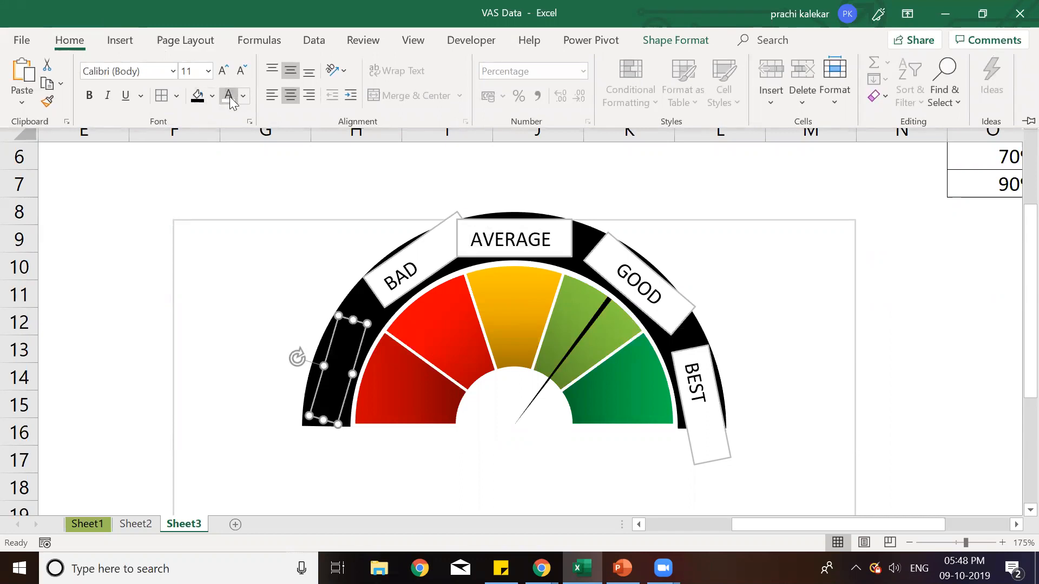
{"action": "left_click", "coordinate": [343, 359]}
{"action": "double_click", "coordinate": [337, 362]}
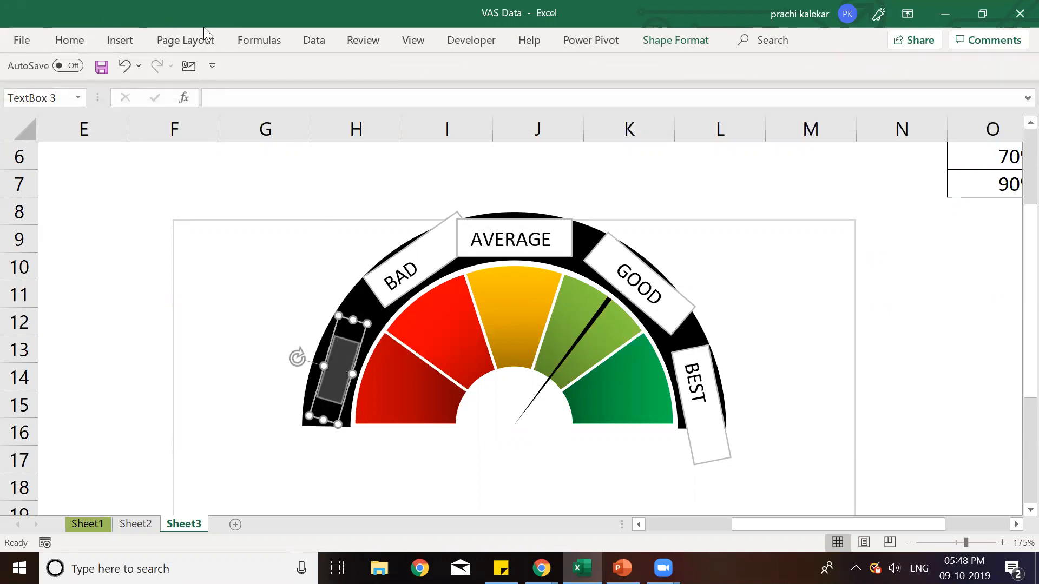
{"action": "left_click", "coordinate": [71, 40]}
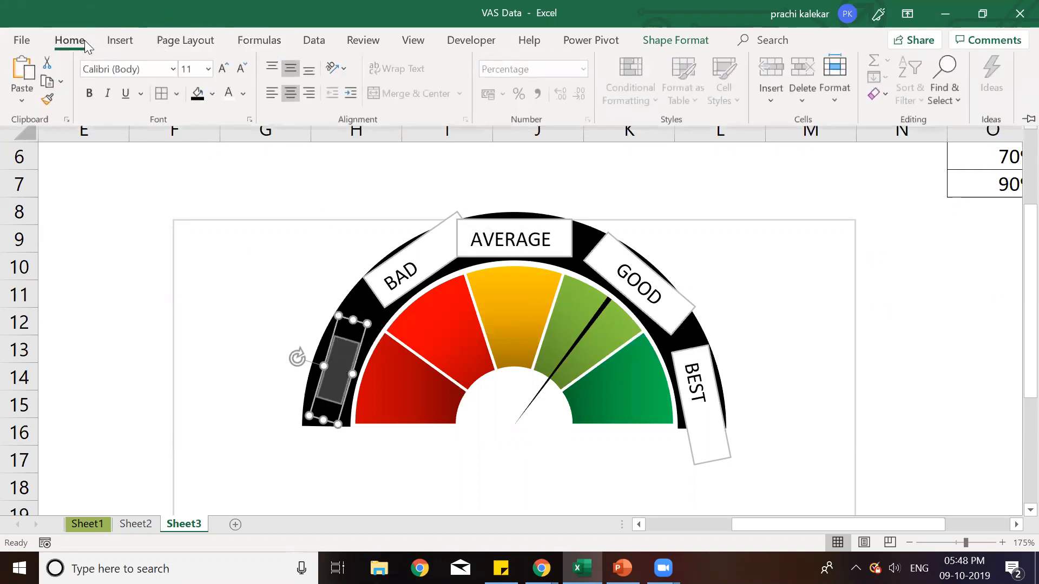
{"action": "left_click", "coordinate": [229, 97]}
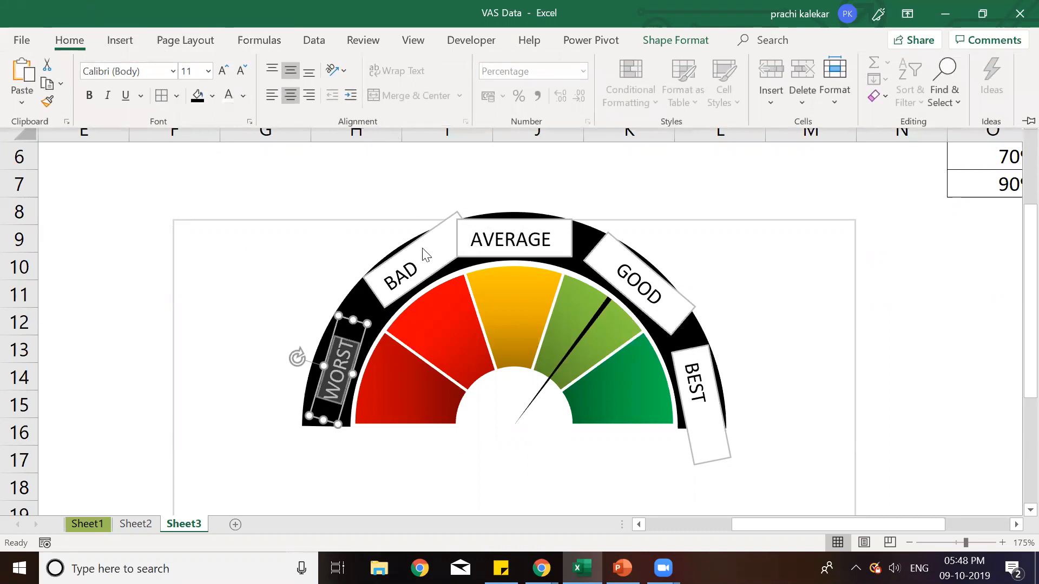
Step: Apply a black fill and white text to the BAD, AVERAGE, GOOD and BEST labels
{"action": "double_click", "coordinate": [408, 272]}
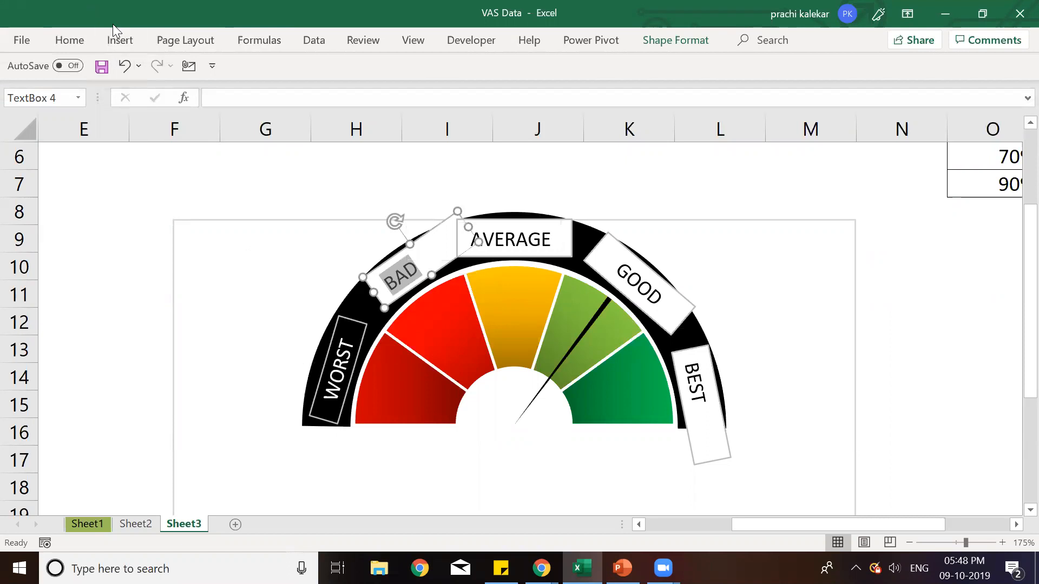
{"action": "left_click", "coordinate": [74, 44]}
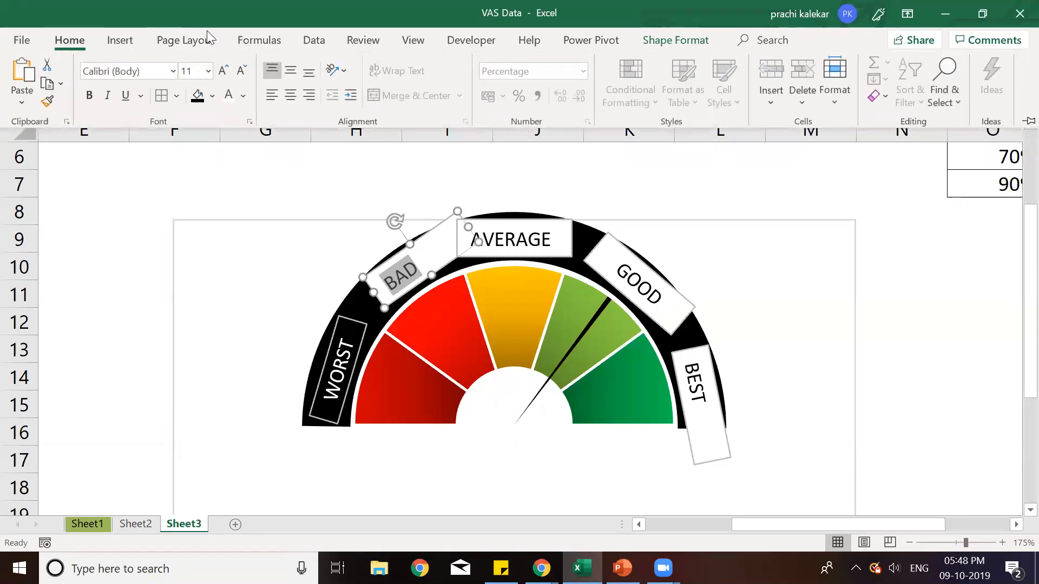
{"action": "left_click", "coordinate": [225, 101]}
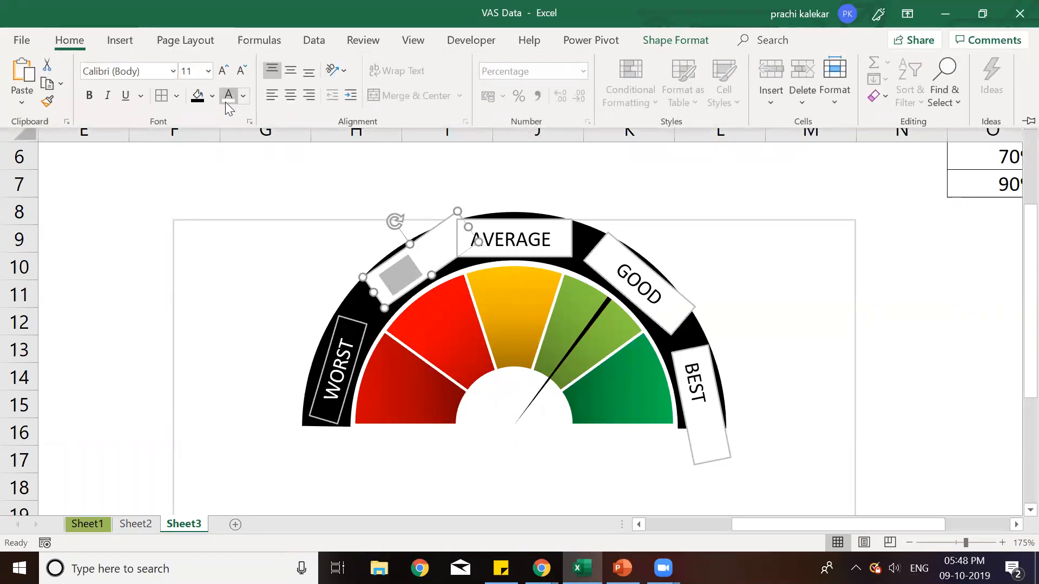
{"action": "left_click", "coordinate": [198, 97]}
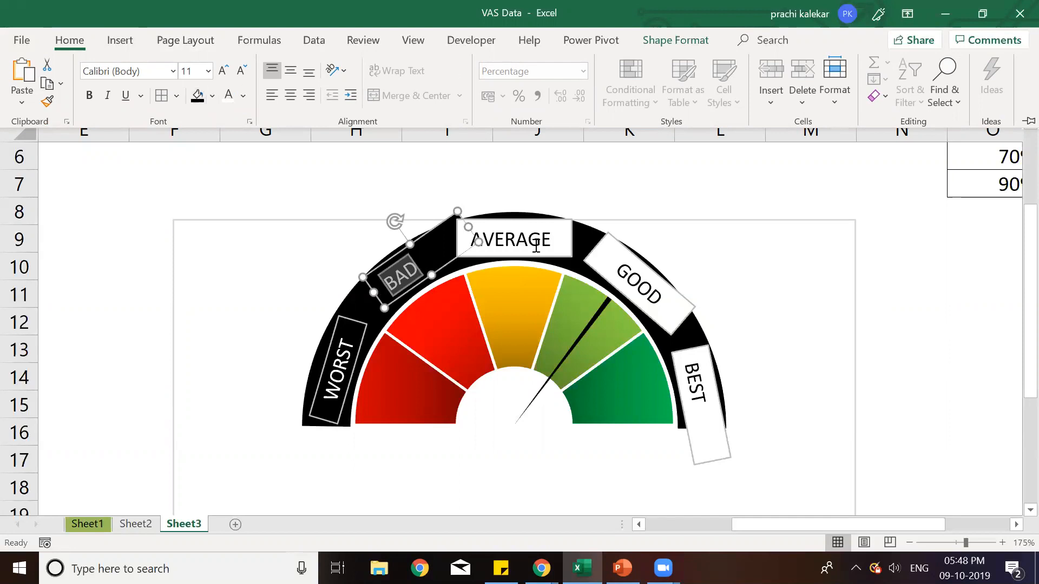
{"action": "double_click", "coordinate": [495, 241]}
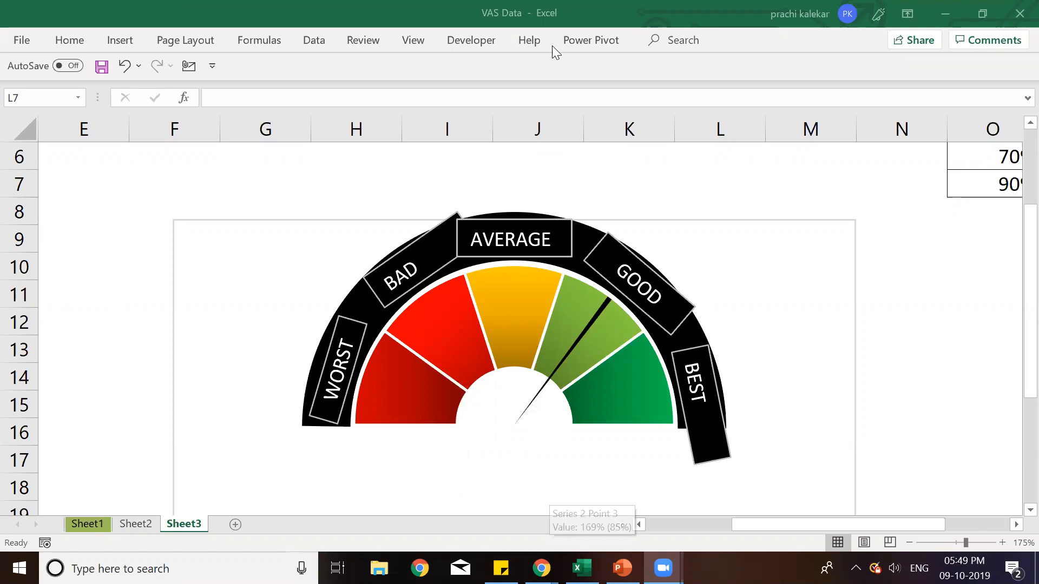
Step: Remove the outline from the WORST label by setting it to No Outline
{"action": "left_click", "coordinate": [342, 331]}
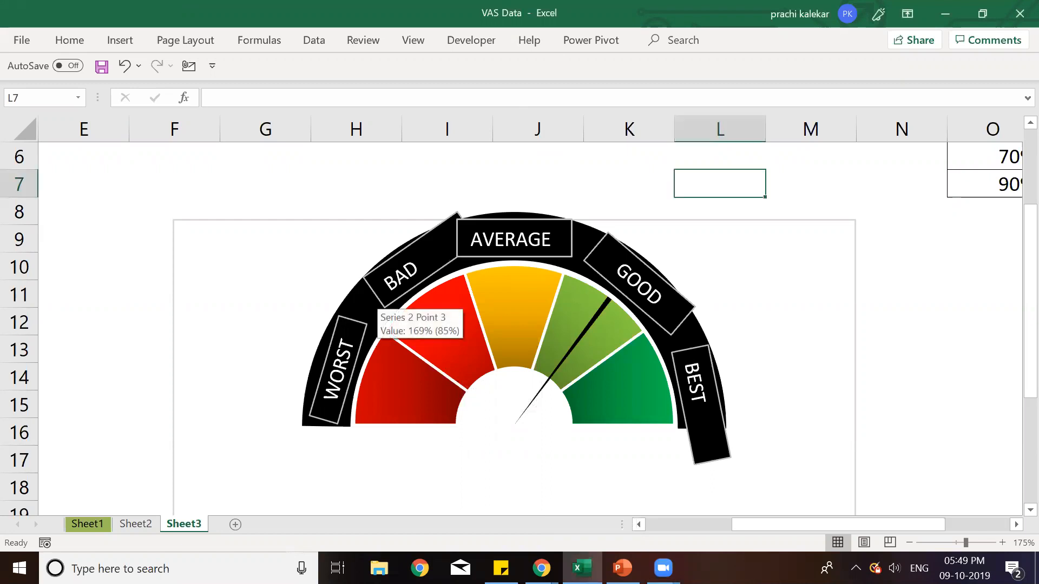
{"action": "left_click", "coordinate": [346, 341]}
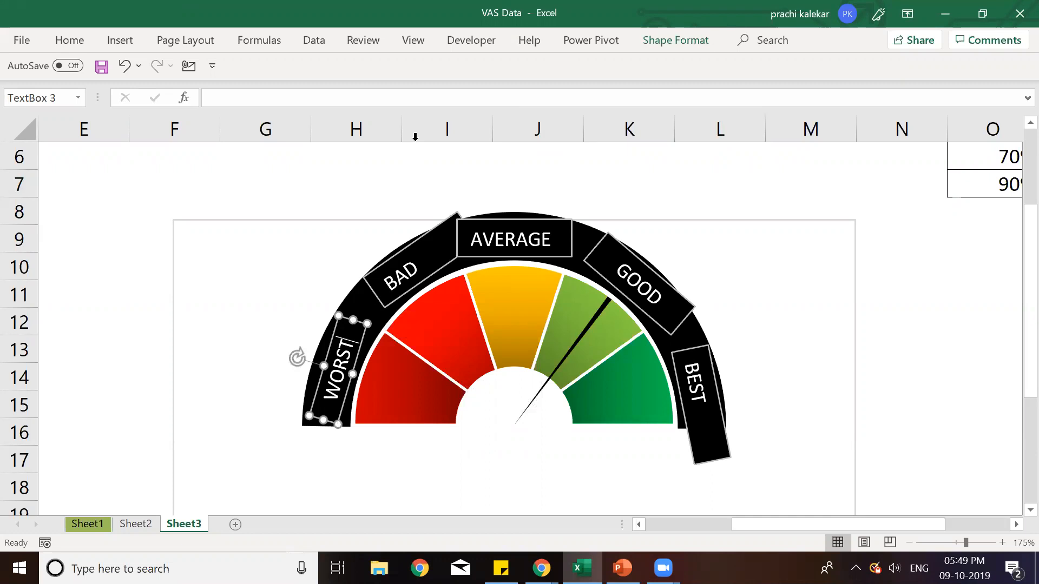
{"action": "left_click", "coordinate": [675, 40]}
{"action": "left_click", "coordinate": [426, 82]}
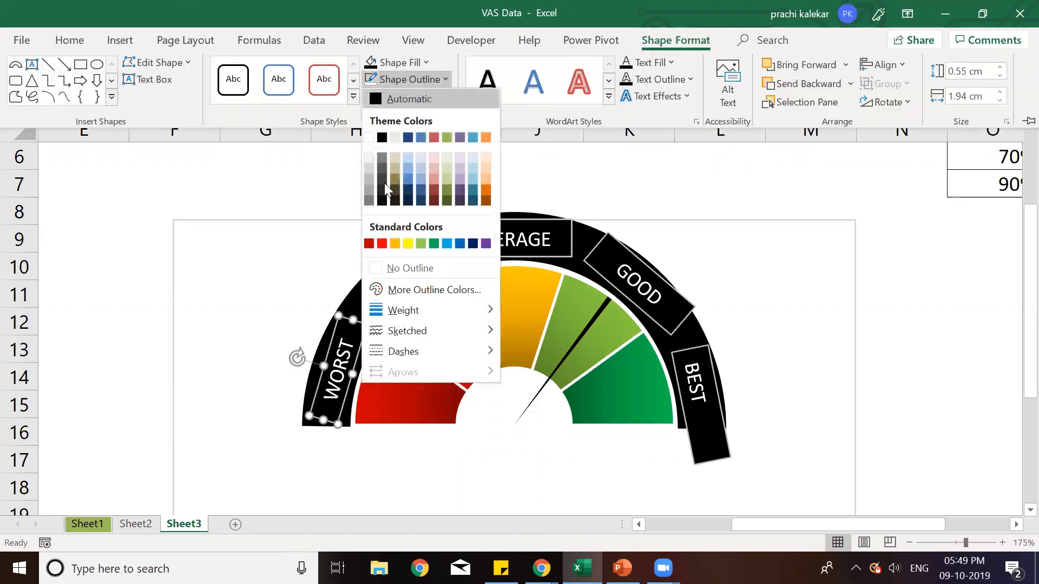
{"action": "left_click", "coordinate": [429, 268]}
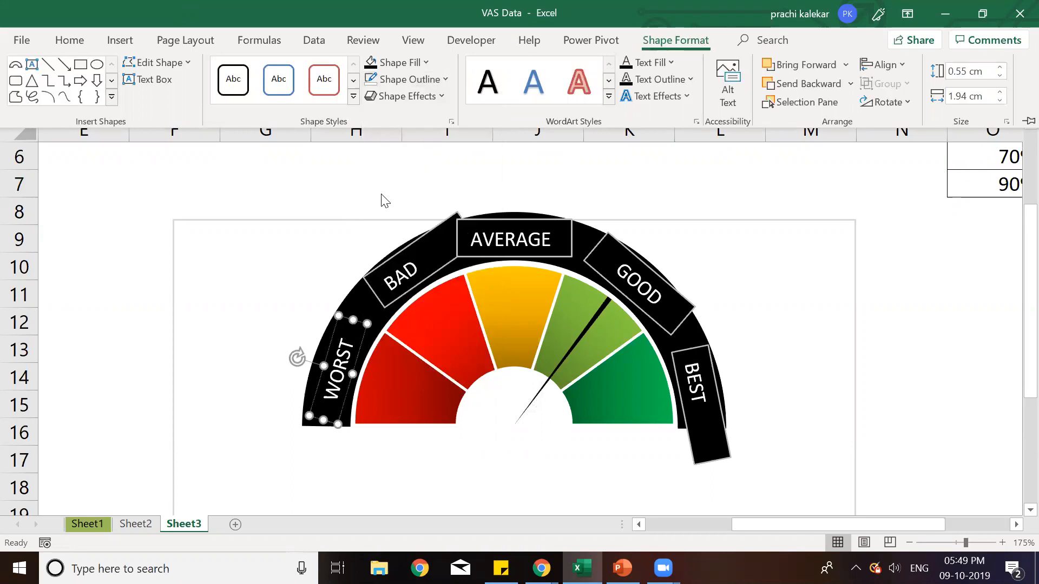
{"action": "left_click", "coordinate": [321, 313]}
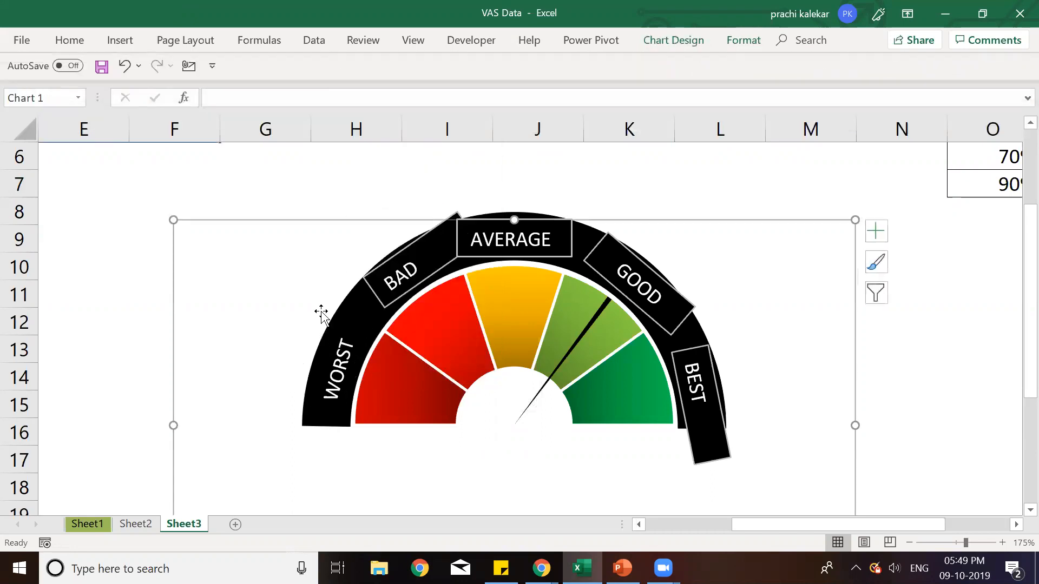
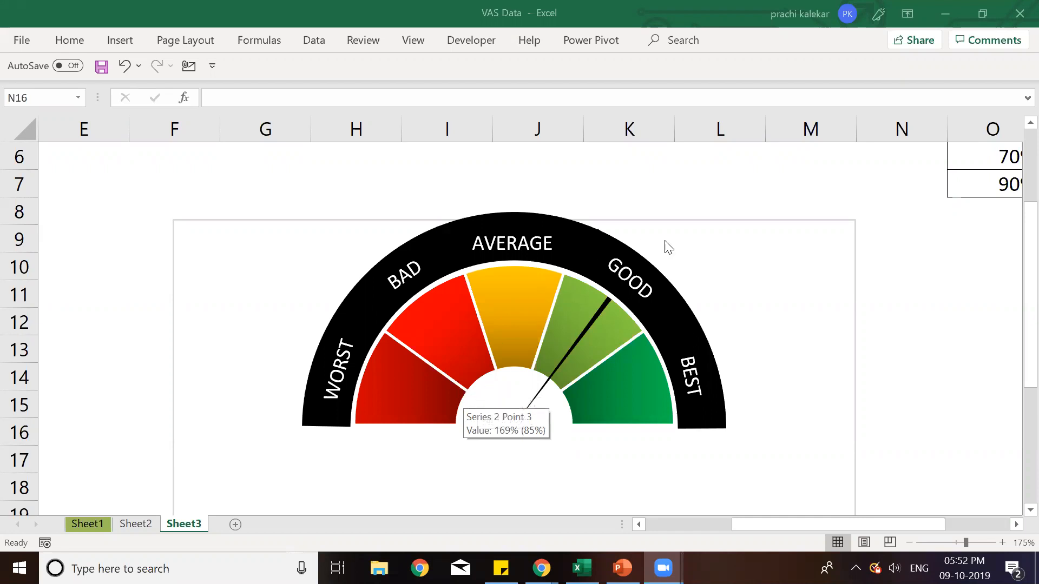
Step: Remove the border around the gauge's chart area by setting it to No Outline
{"action": "left_click", "coordinate": [718, 236]}
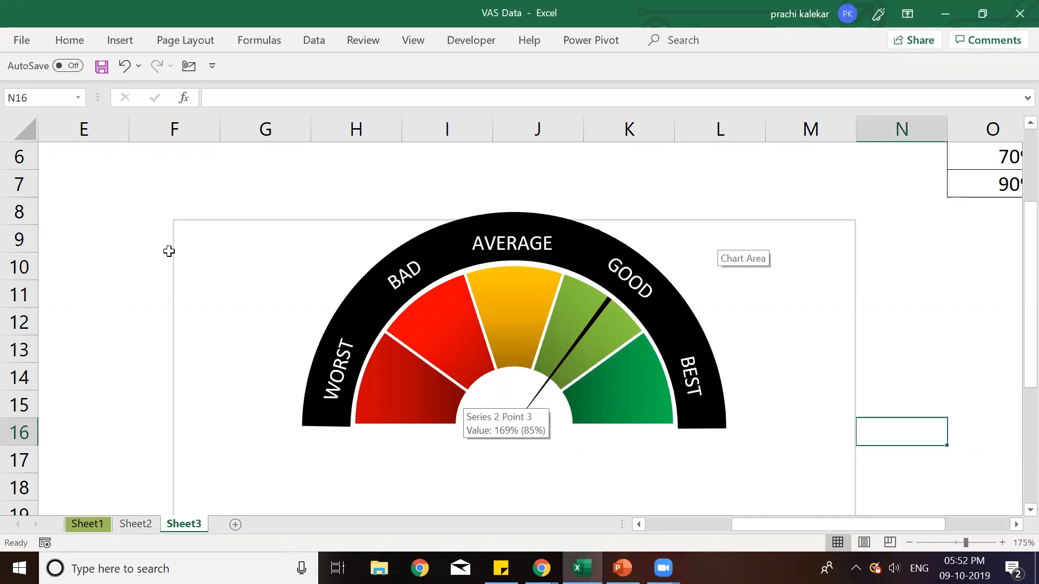
{"action": "left_click", "coordinate": [227, 252]}
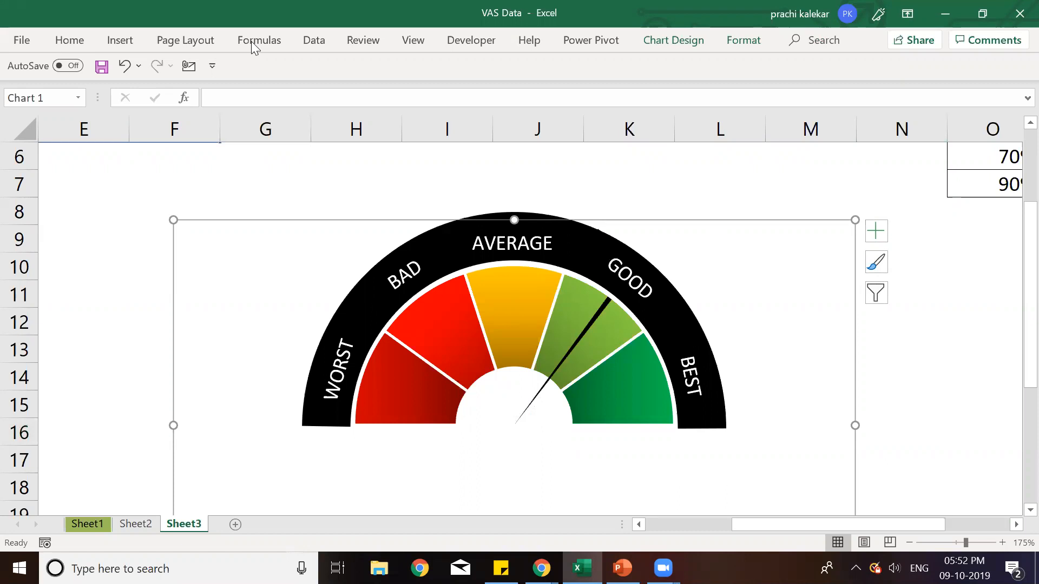
{"action": "left_click", "coordinate": [741, 40]}
{"action": "left_click", "coordinate": [432, 80]}
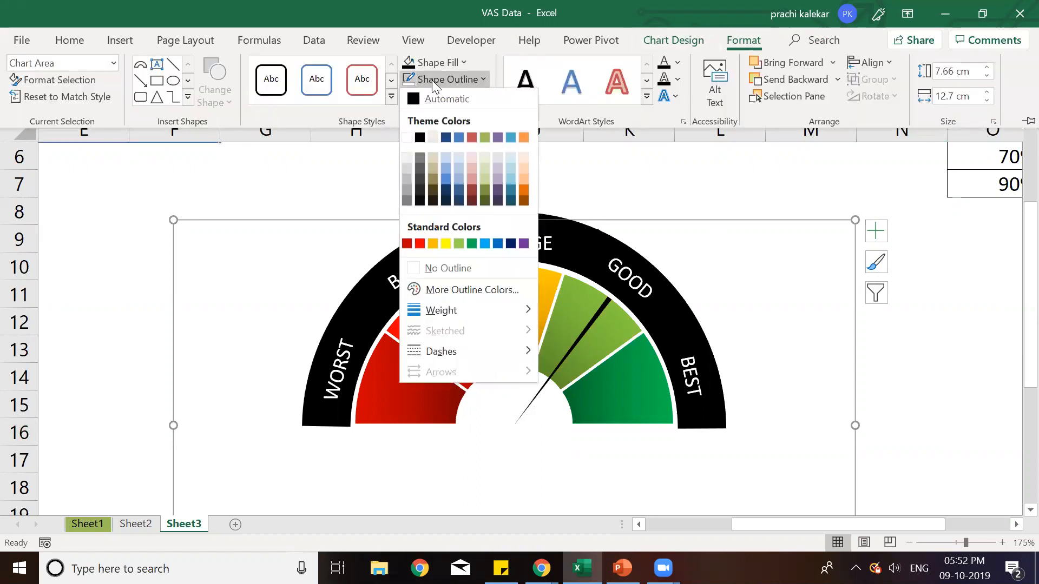
{"action": "left_click", "coordinate": [452, 269]}
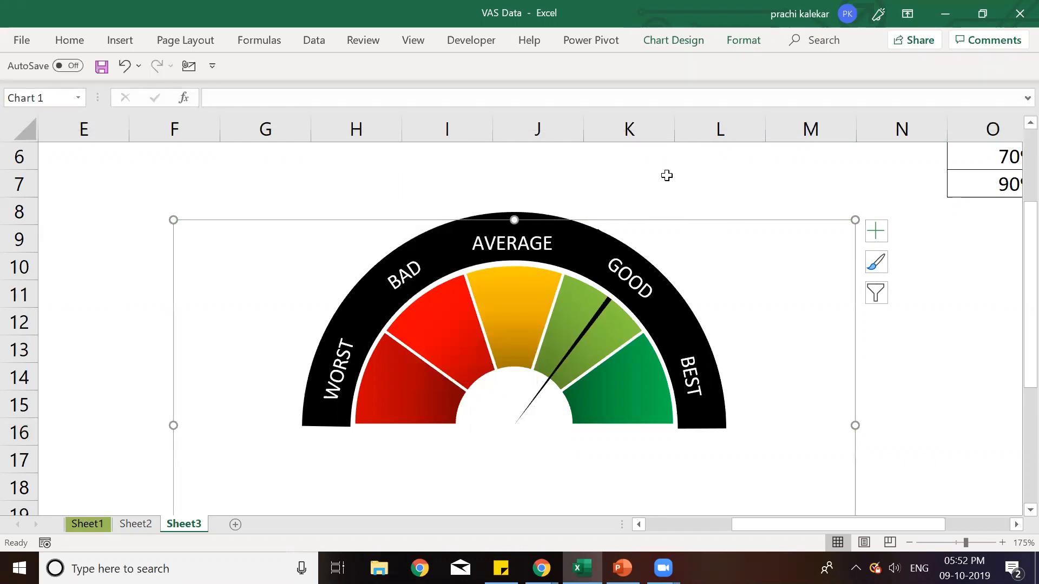
{"action": "left_click", "coordinate": [666, 175]}
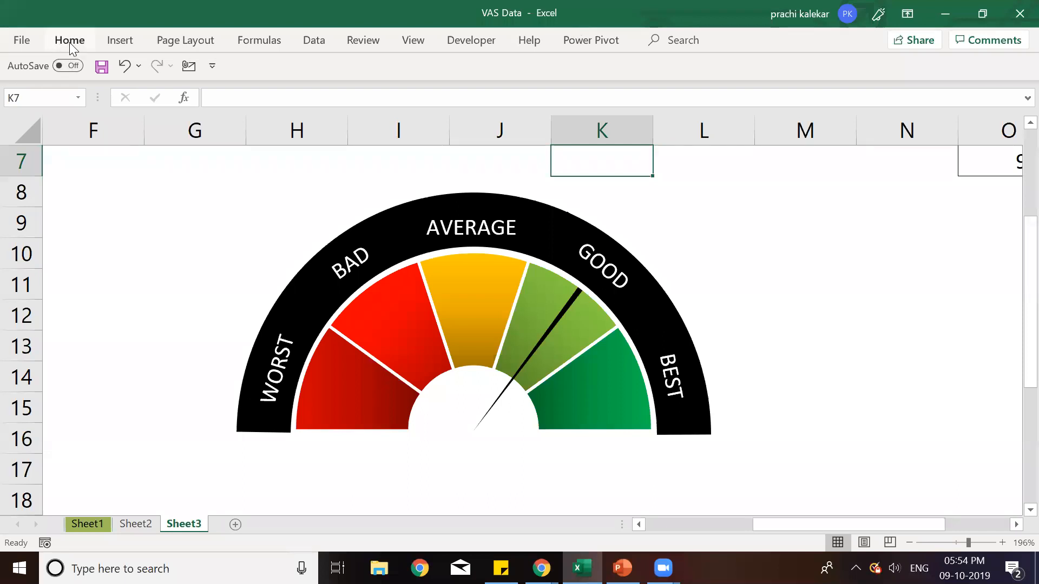
Step: Draw a small circle, about 0.6 cm high and 0.59 cm wide, in the empty cells beside the gauge's WORST end
{"action": "left_click", "coordinate": [110, 42]}
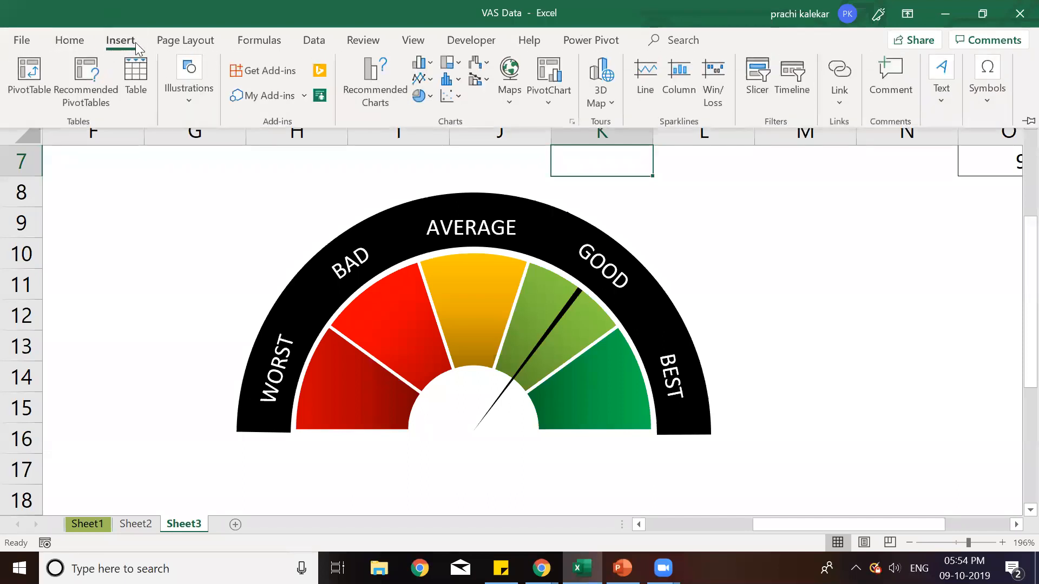
{"action": "left_click", "coordinate": [183, 82]}
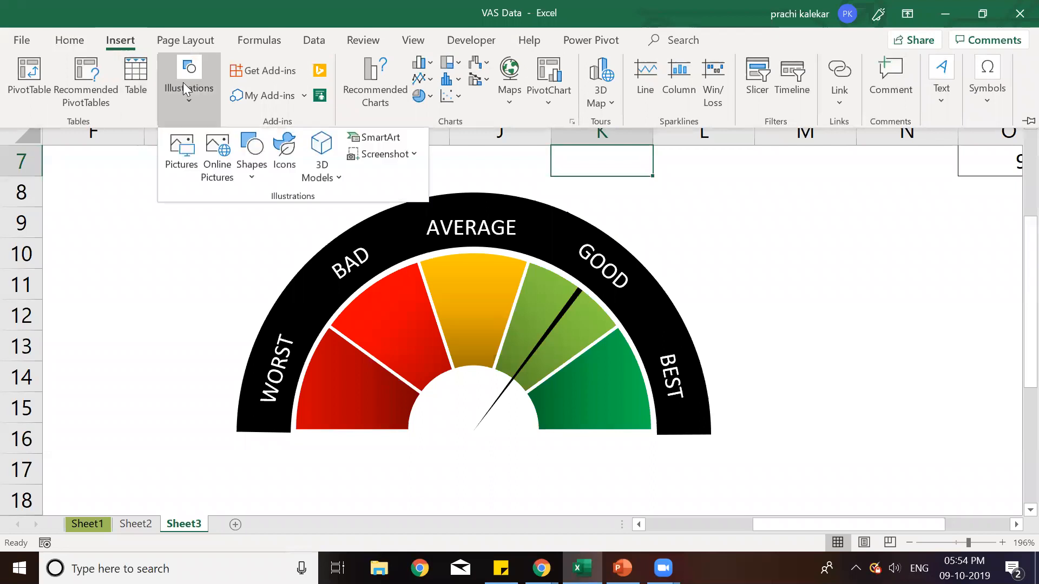
{"action": "left_click", "coordinate": [257, 154]}
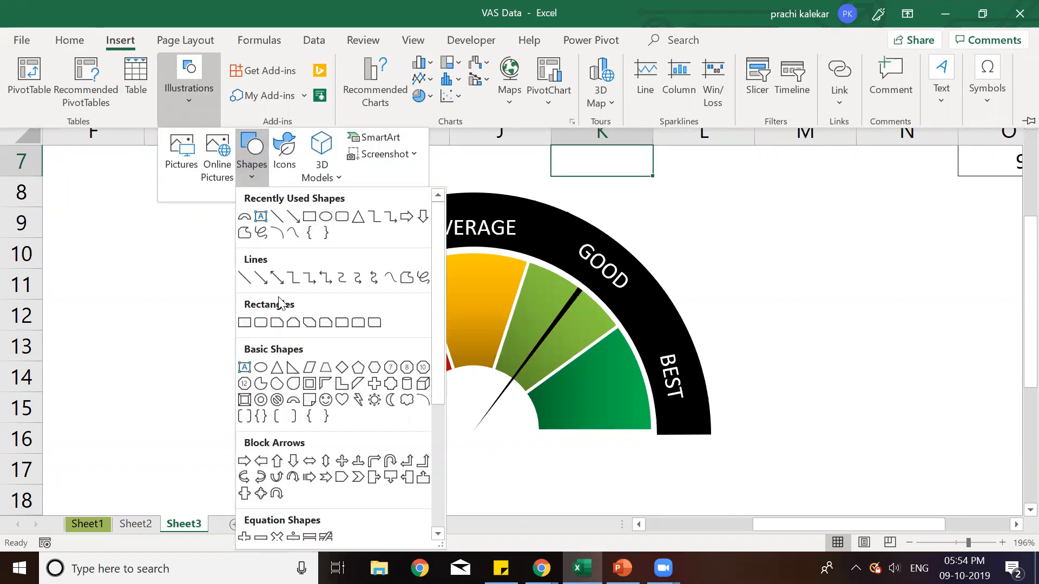
{"action": "left_click", "coordinate": [262, 371]}
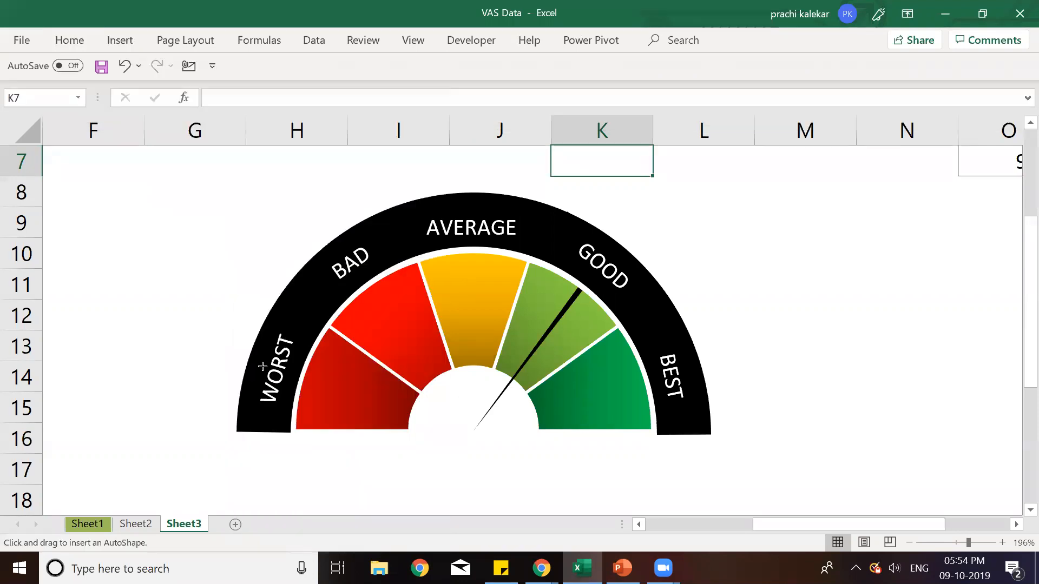
{"action": "left_click_drag", "start_coordinate": [124, 348], "coordinate": [160, 384]}
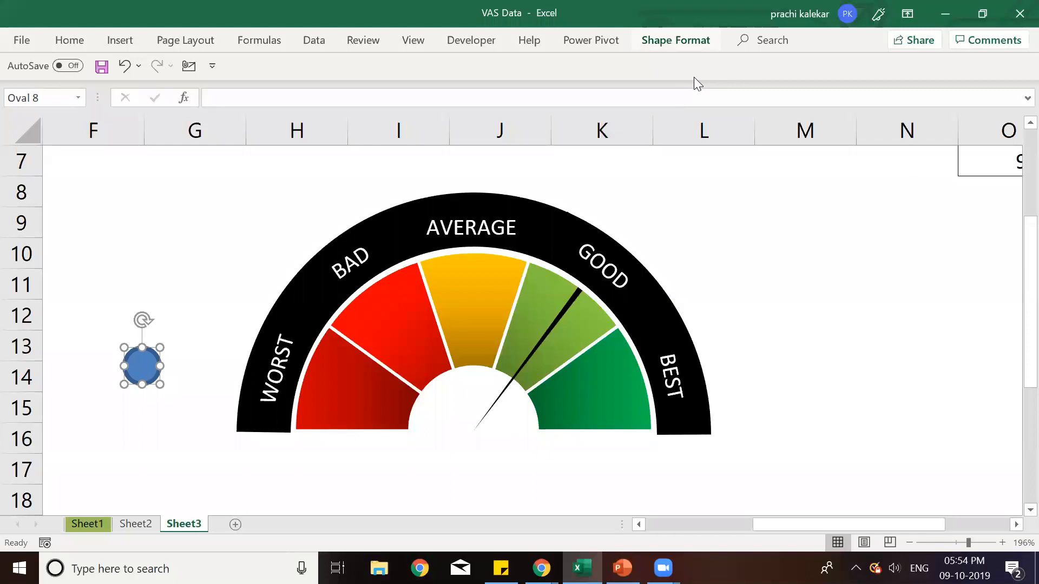
Step: Remove the small circle's outline and fill it black
{"action": "left_click", "coordinate": [698, 44]}
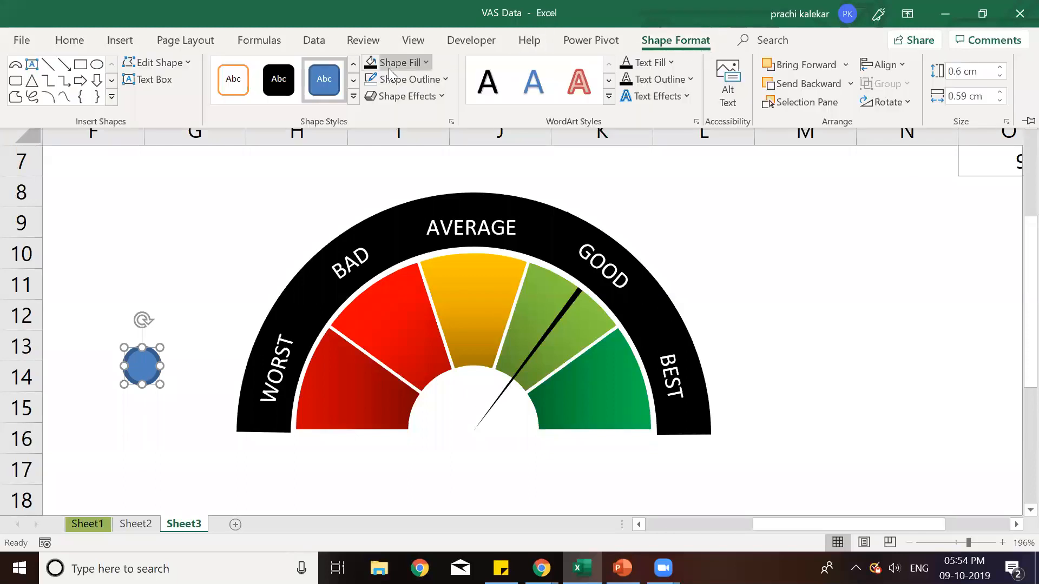
{"action": "left_click", "coordinate": [391, 84]}
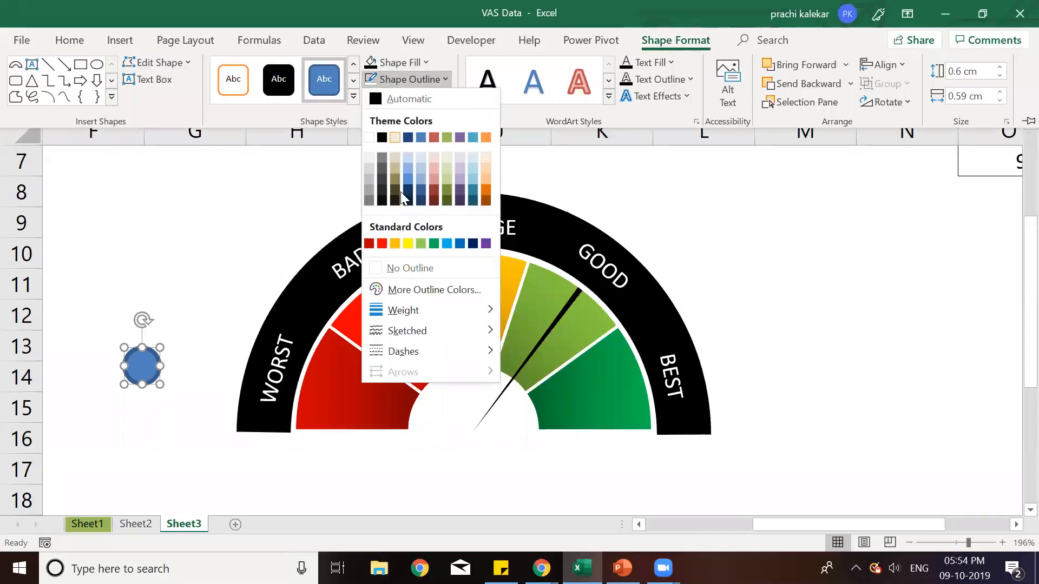
{"action": "left_click", "coordinate": [413, 267]}
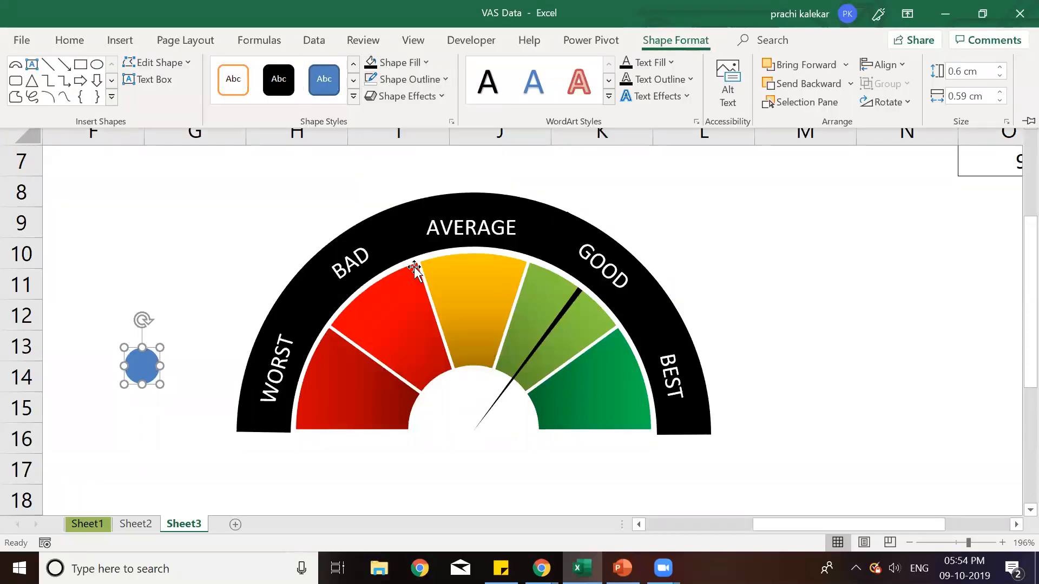
{"action": "left_click", "coordinate": [428, 62]}
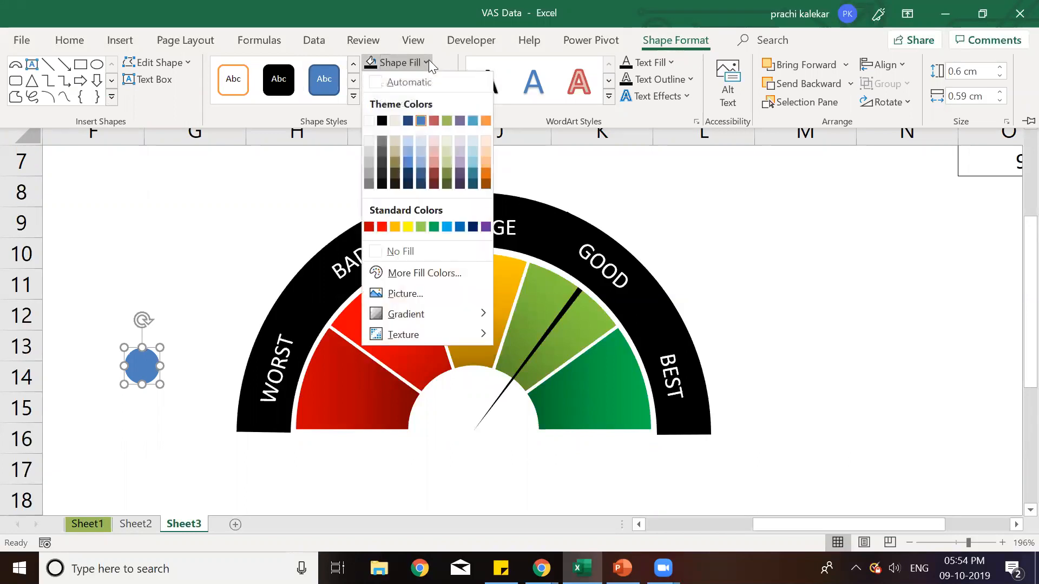
{"action": "left_click", "coordinate": [382, 120]}
Step: Apply the third preset shape effect to the black circle for a glossy, rounded look
{"action": "left_click", "coordinate": [408, 99]}
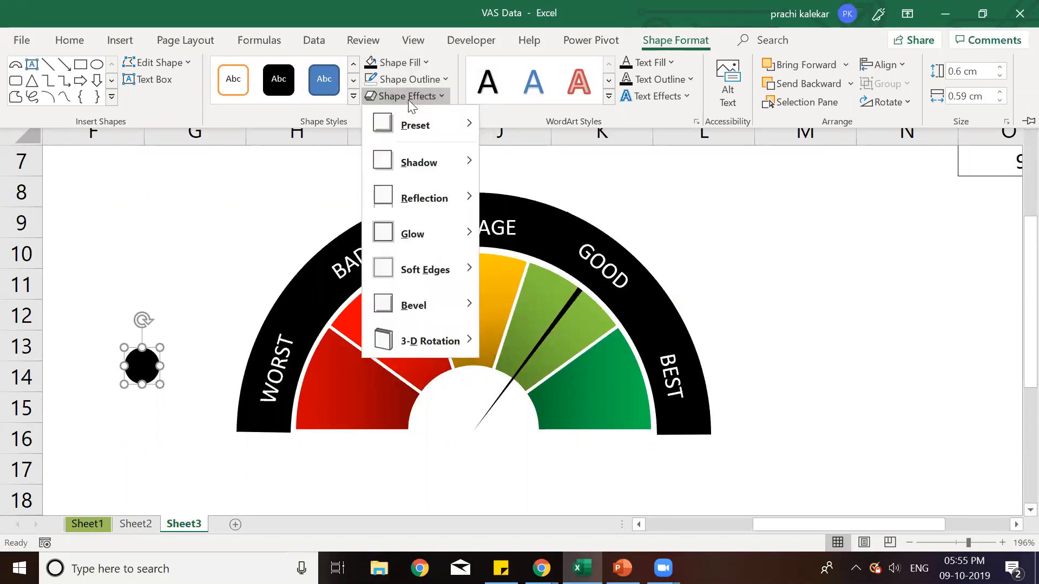
{"action": "mouse_move", "coordinate": [406, 137]}
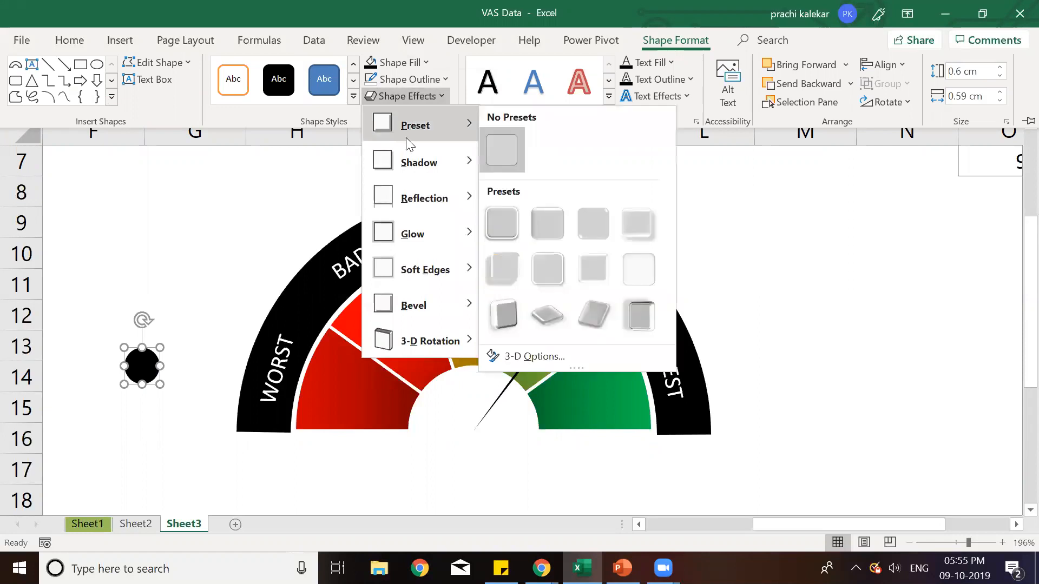
{"action": "left_click", "coordinate": [590, 236]}
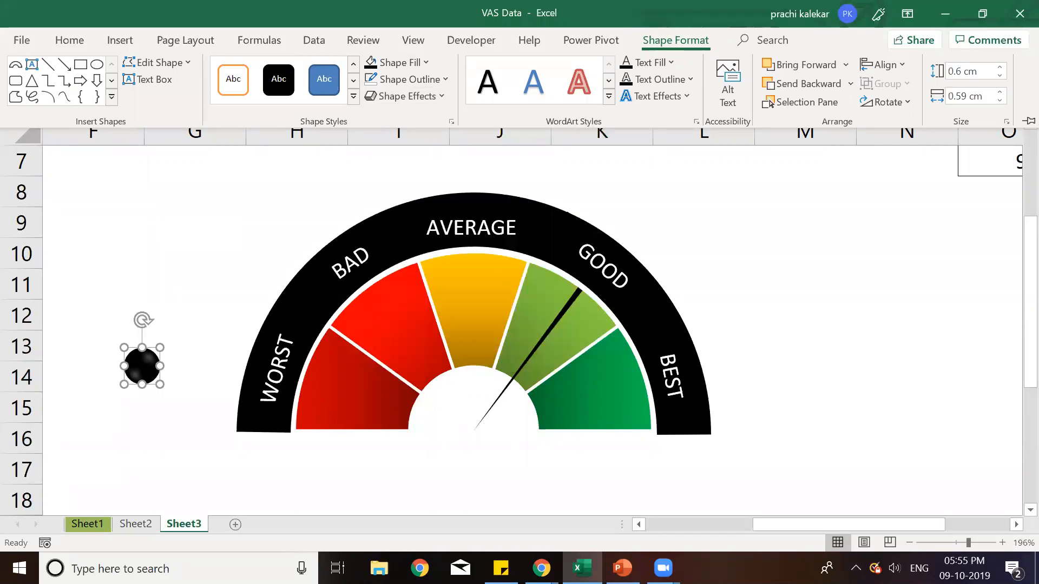
{"action": "key", "text": "ctrl+F1"}
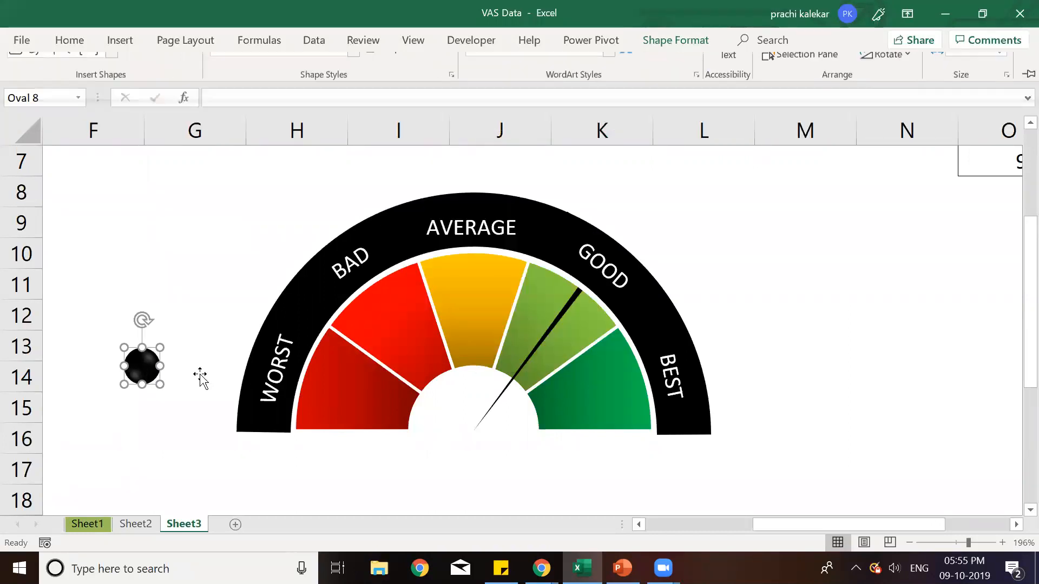
Step: Move the black circle onto the needle's base at the gauge's centre and enlarge it slightly
{"action": "left_click_drag", "start_coordinate": [147, 370], "coordinate": [498, 438]}
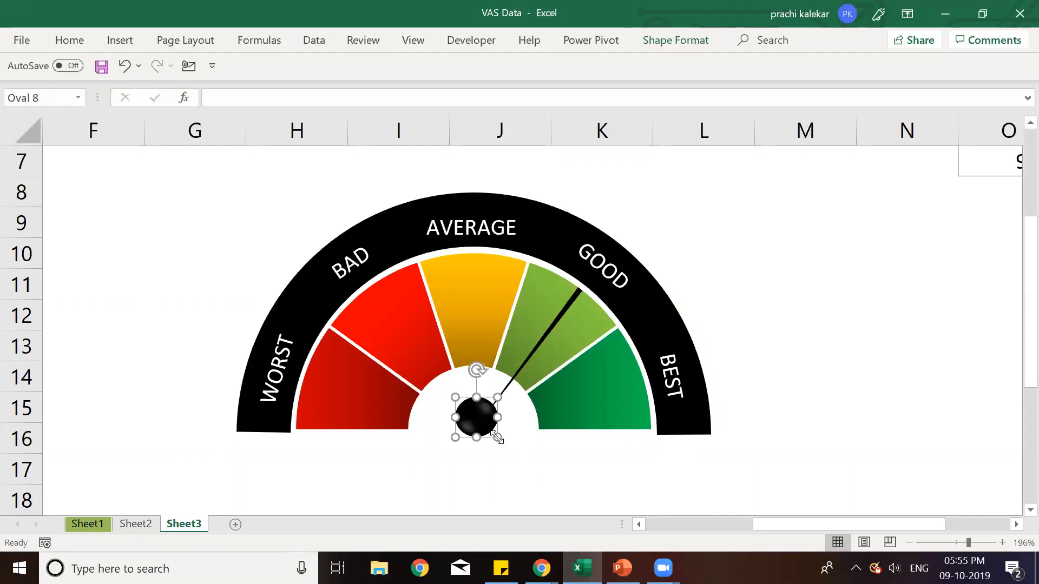
{"action": "left_click", "coordinate": [496, 489]}
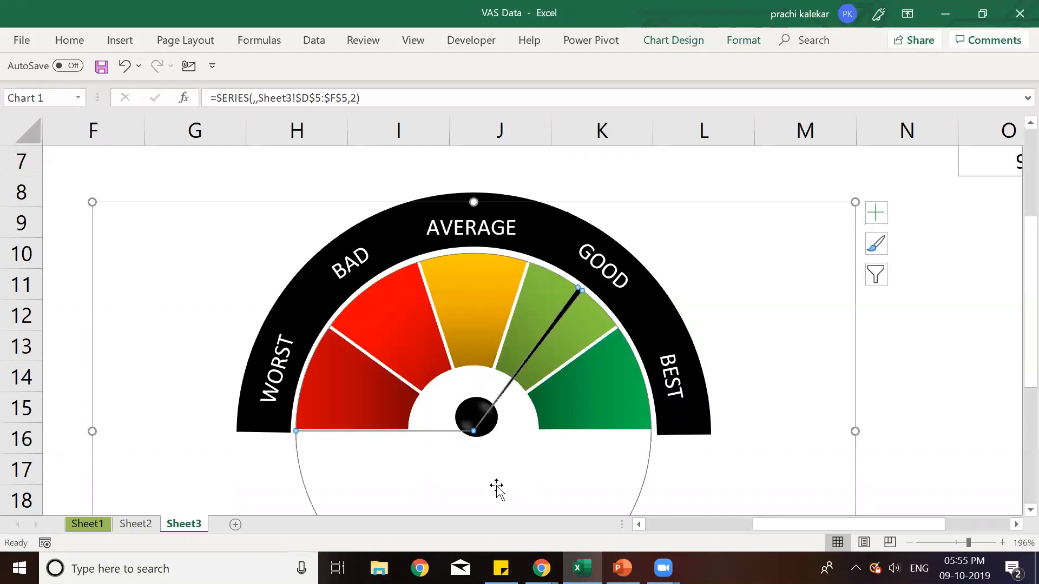
{"action": "left_click", "coordinate": [788, 273]}
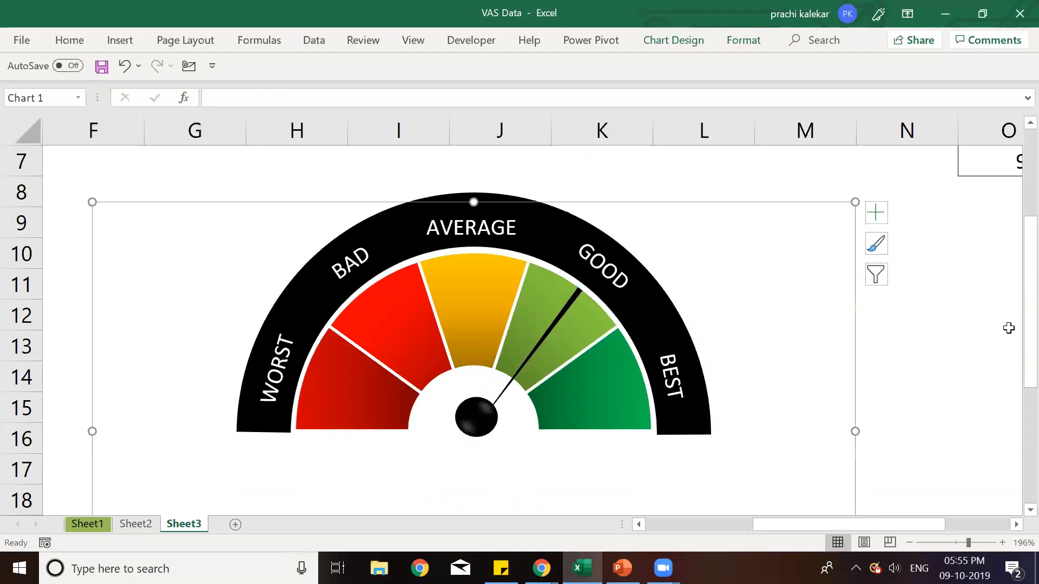
{"action": "left_click", "coordinate": [950, 348]}
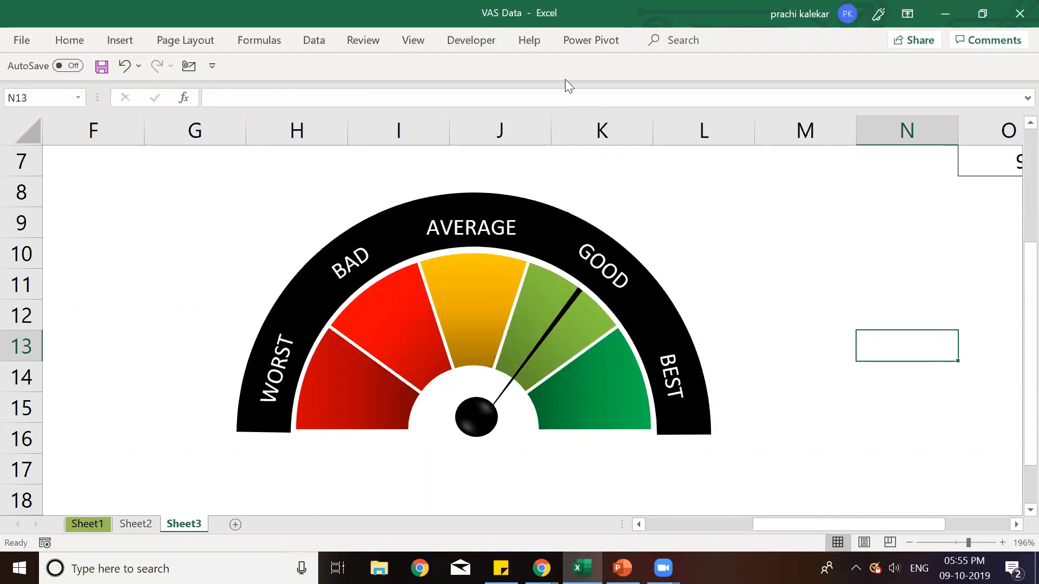
Step: Enter L, L and K in cells R3, R4 and R5 beside the Worst, Bad and Average rows
{"action": "scroll", "coordinate": [565, 79], "scroll_direction": "down", "scroll_amount": 1}
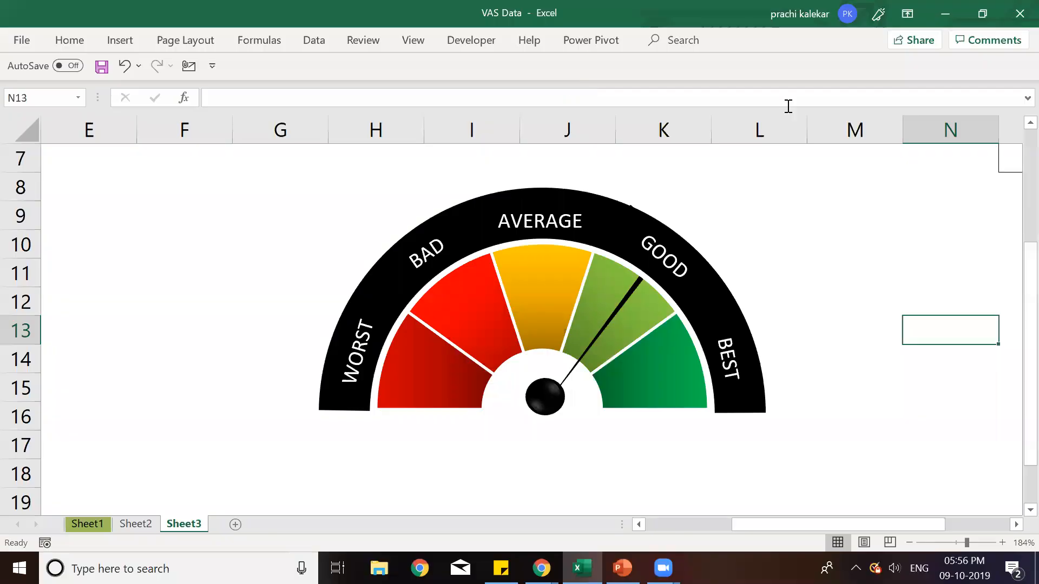
{"action": "scroll", "coordinate": [505, 317], "scroll_direction": "down", "scroll_amount": 6}
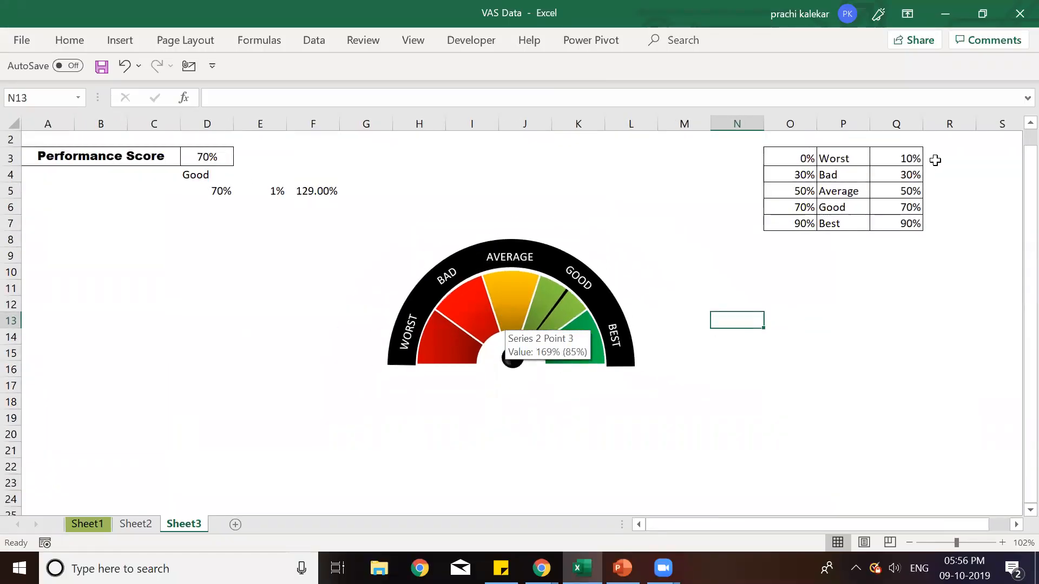
{"action": "left_click", "coordinate": [935, 160]}
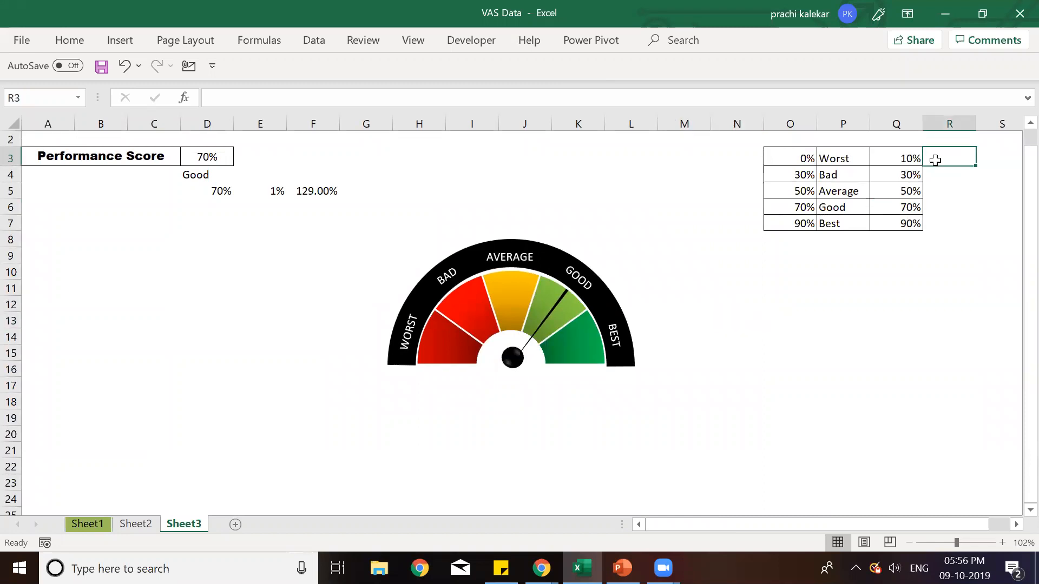
{"action": "double_click", "coordinate": [936, 161]}
{"action": "key", "text": "Caps_Lock"}
{"action": "key", "text": "Caps_Lock"}
{"action": "type", "text": "L"}
{"action": "key", "text": "Return"}
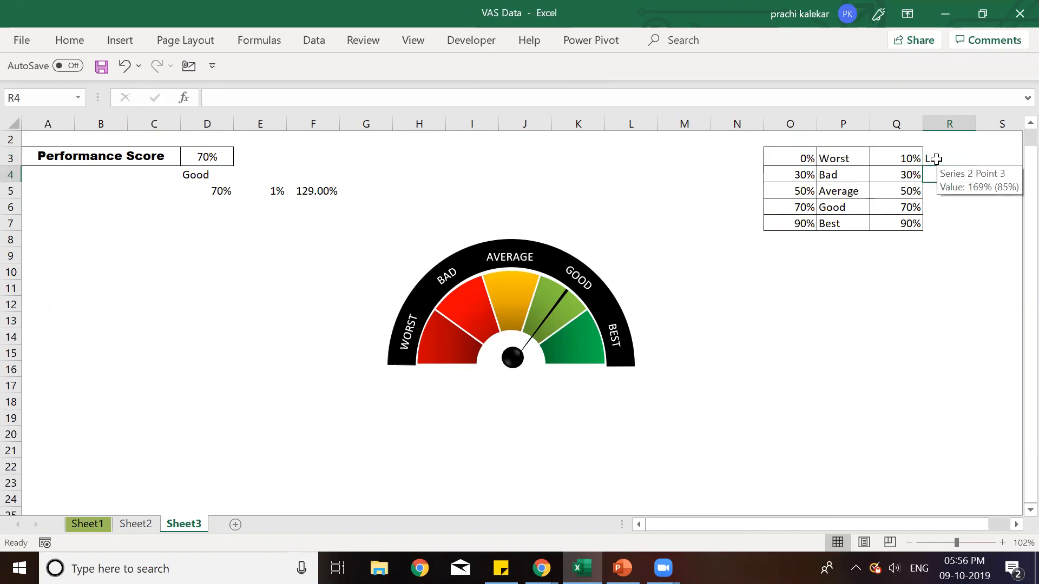
{"action": "type", "text": "L"}
{"action": "key", "text": "Return"}
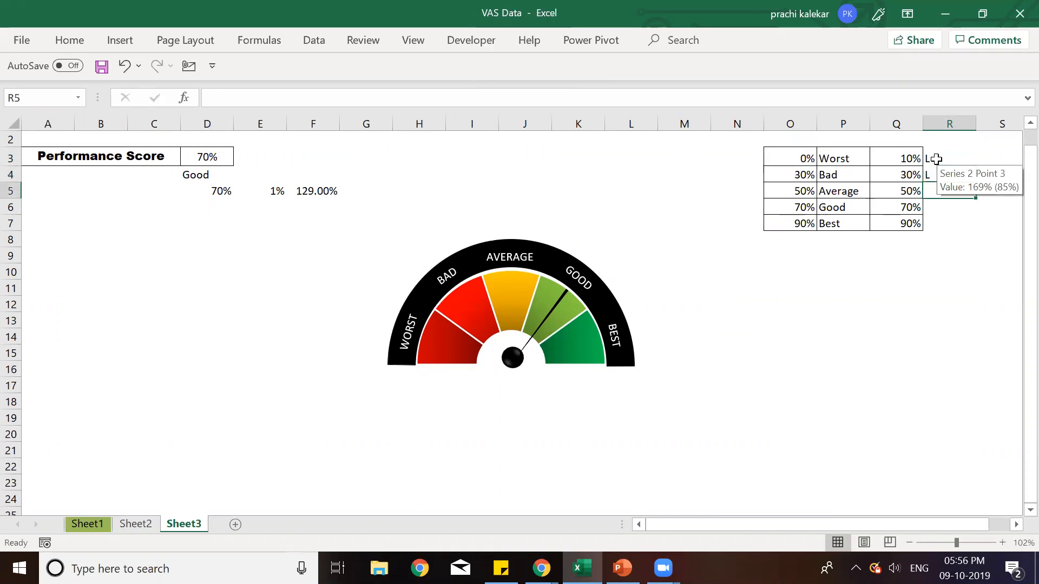
{"action": "type", "text": "K"}
{"action": "key", "text": "Return"}
Step: Enter G in cells R6 and R7 beside the Good and Best rows
{"action": "type", "text": "G"}
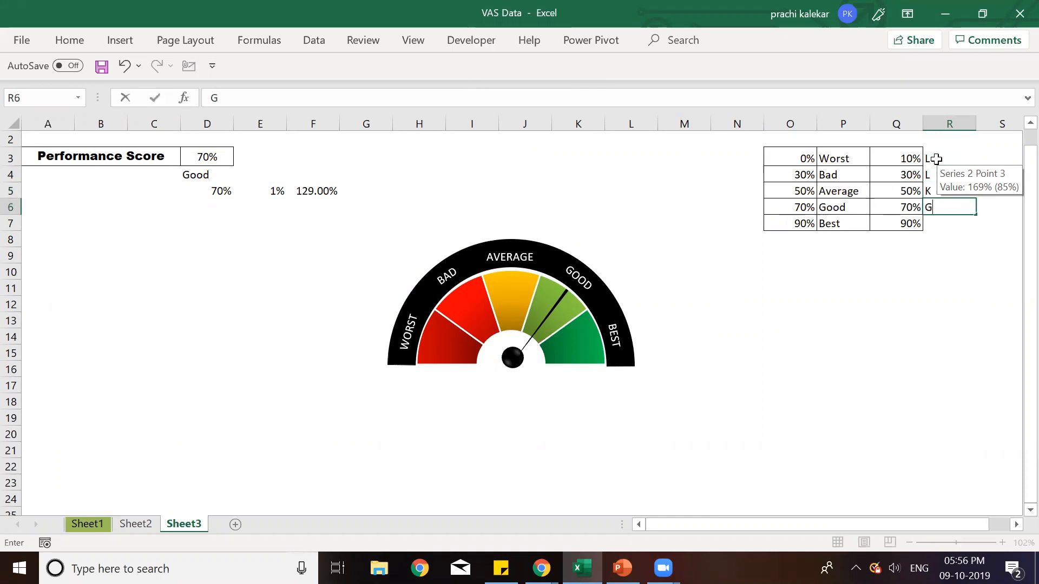
{"action": "key", "text": "Return"}
{"action": "type", "text": "G"}
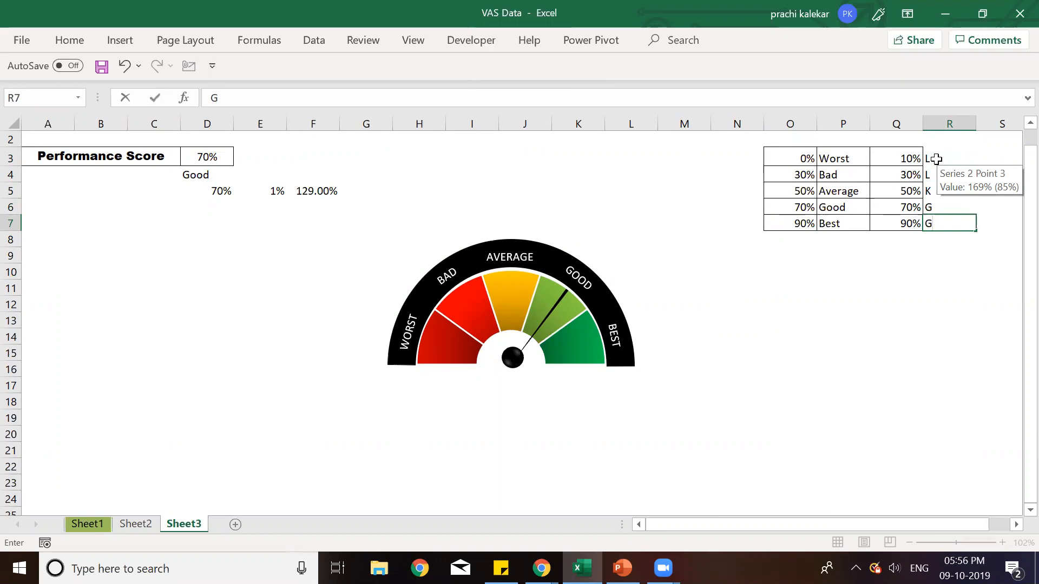
{"action": "key", "text": "Return"}
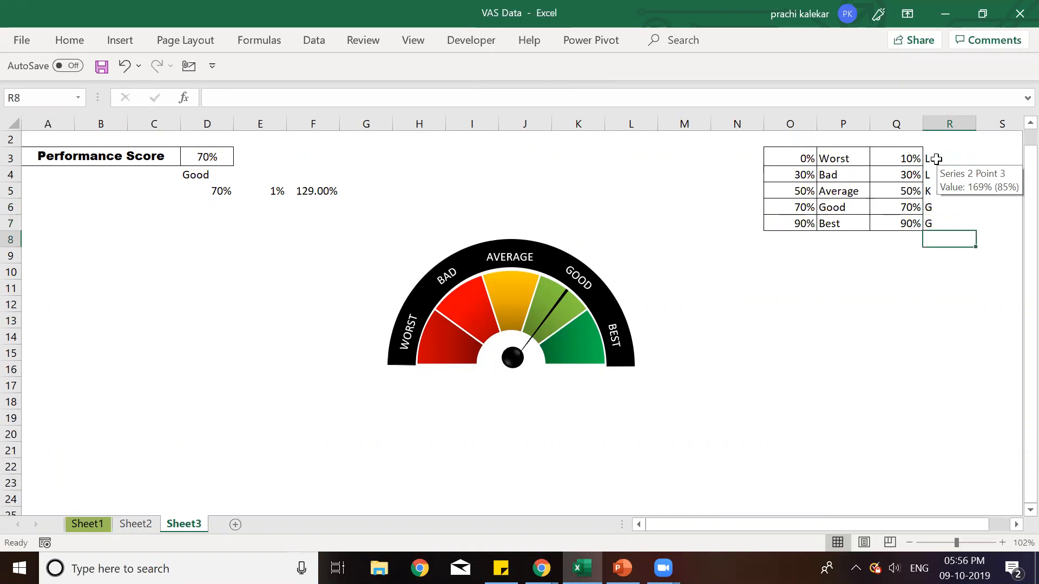
Step: Replace the letters in cells R6 and R7 with J
{"action": "left_click", "coordinate": [931, 209]}
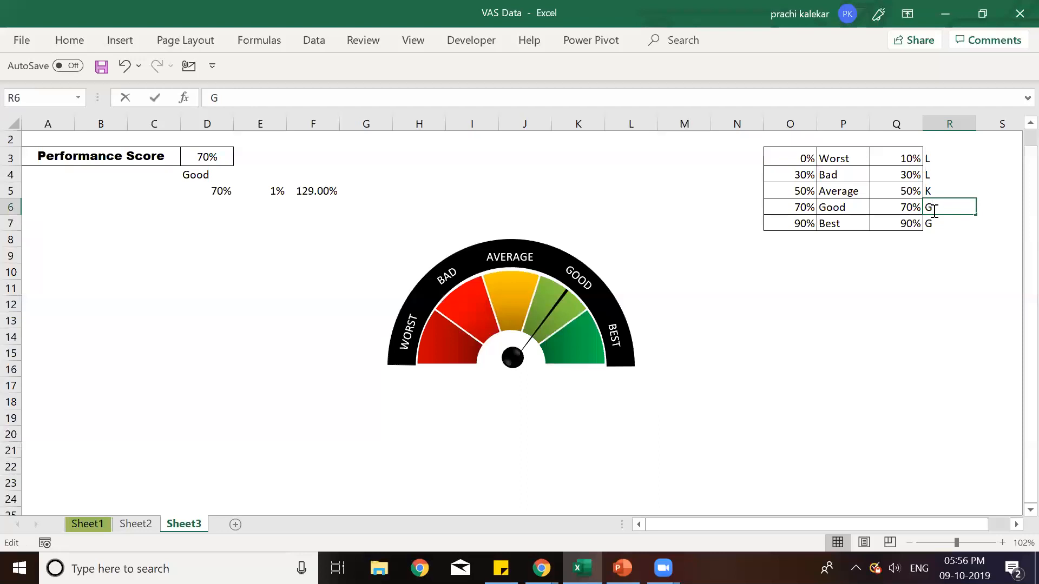
{"action": "key", "text": "BackSpace"}
{"action": "type", "text": "J"}
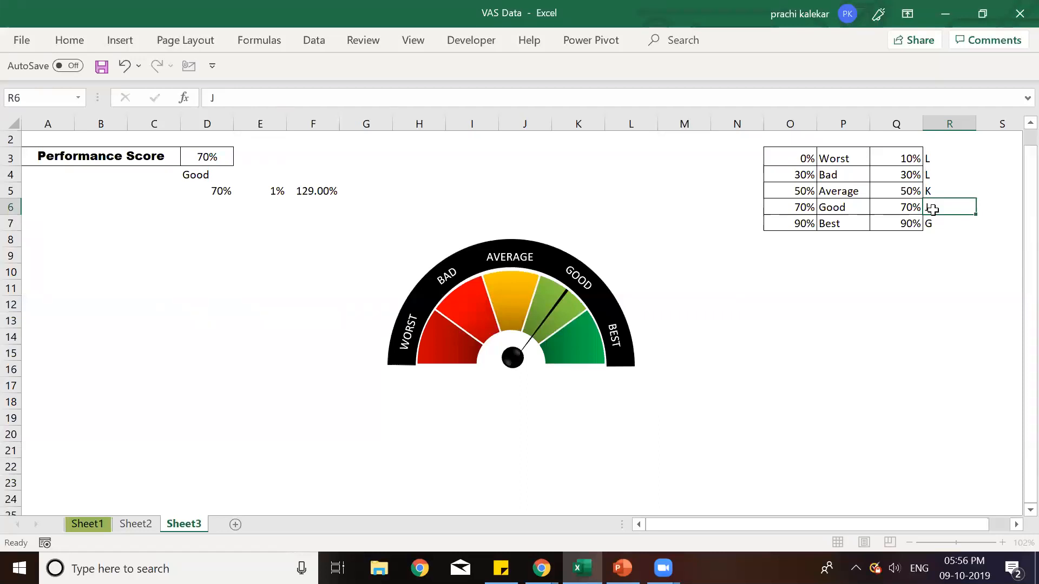
{"action": "key", "text": "Return"}
{"action": "type", "text": "J"}
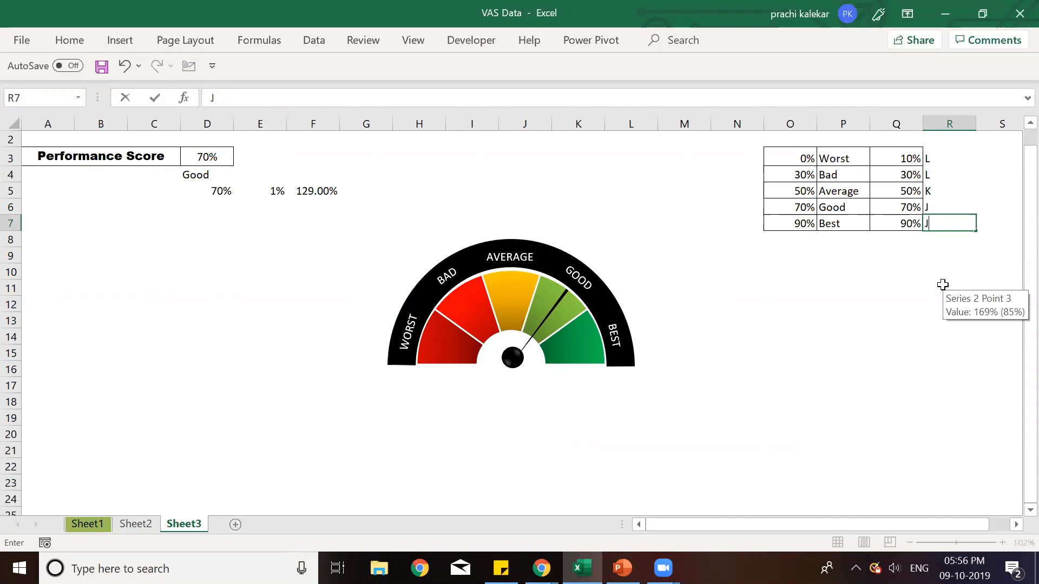
{"action": "left_click", "coordinate": [930, 156]}
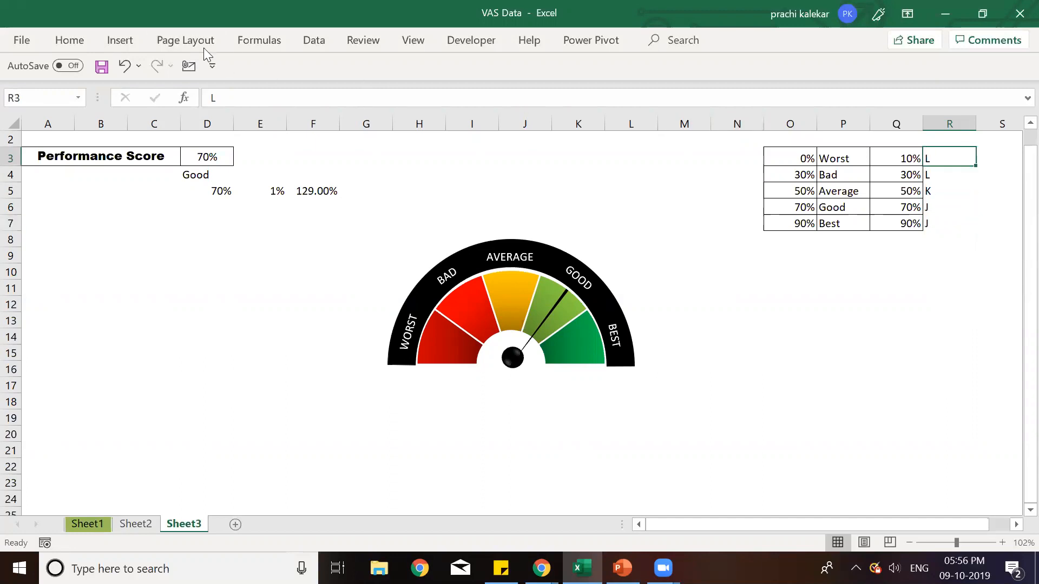
Step: Set the font of the letter in cell R3 to Wingdings
{"action": "left_click", "coordinate": [71, 40]}
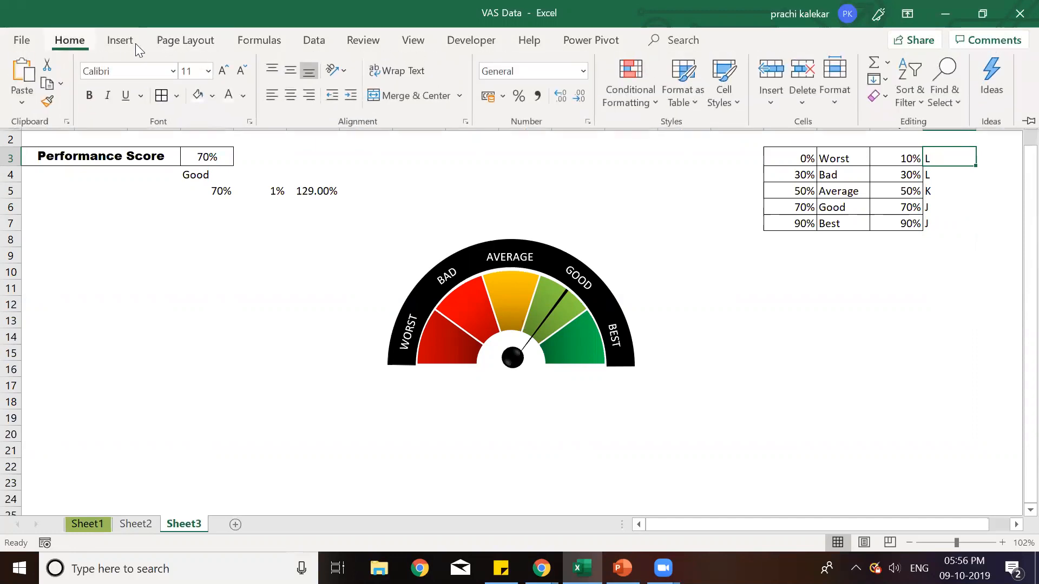
{"action": "left_click", "coordinate": [173, 70]}
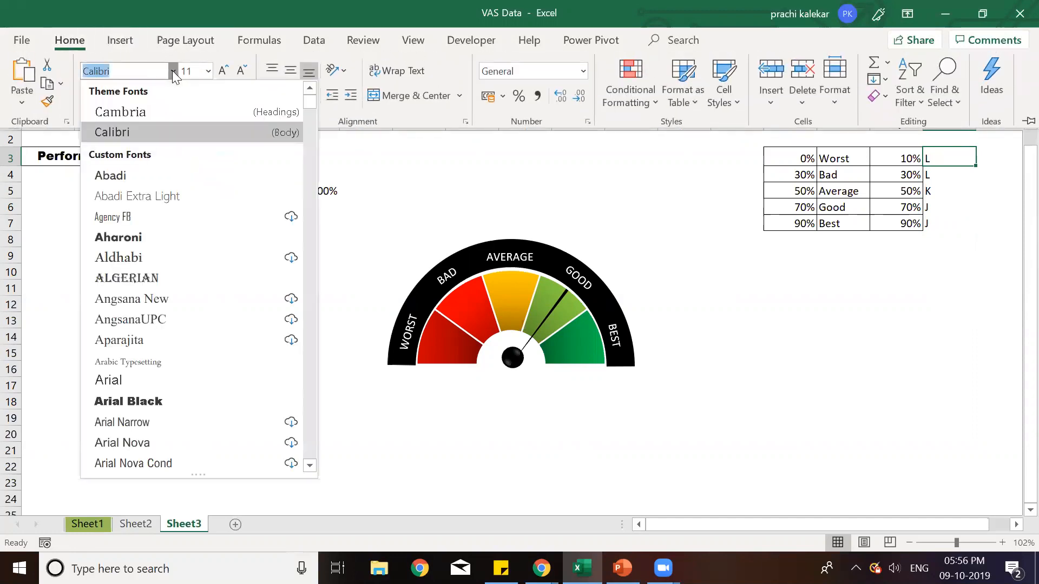
{"action": "key", "text": "BackSpace"}
{"action": "type", "text": "Wingdings"}
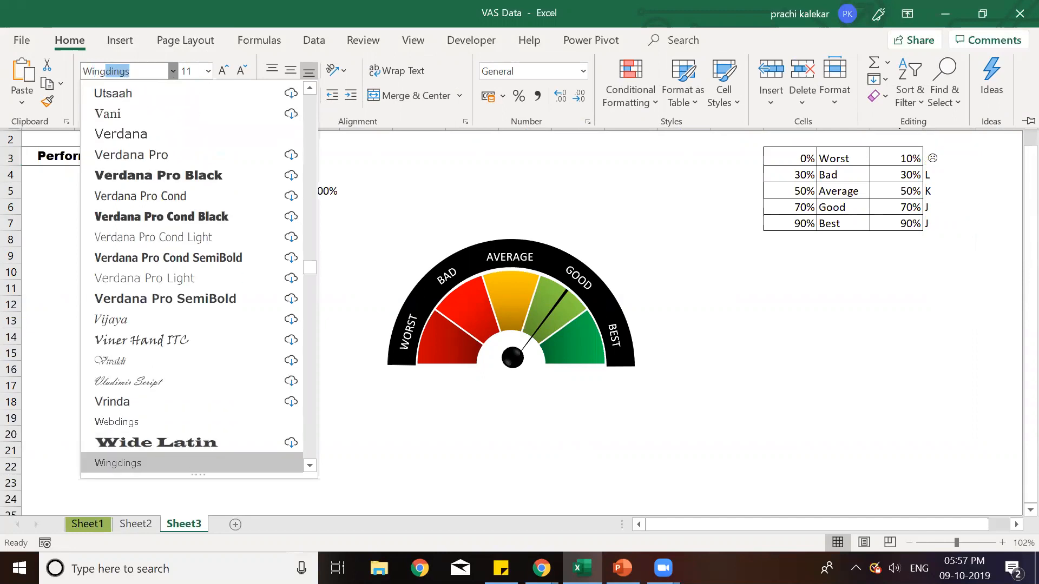
{"action": "key", "text": "Right"}
{"action": "left_click", "coordinate": [126, 72]}
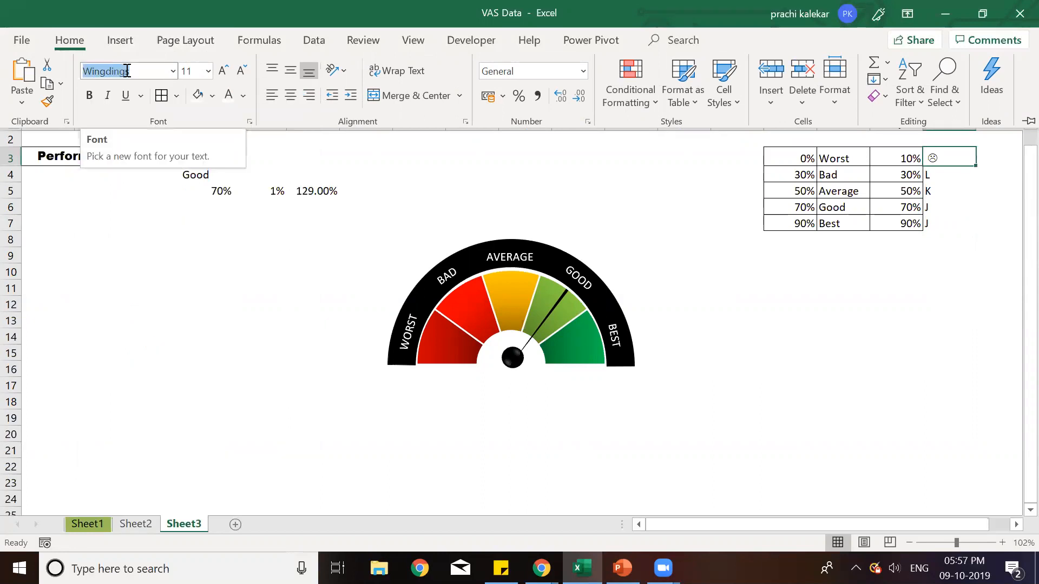
{"action": "left_click", "coordinate": [857, 395]}
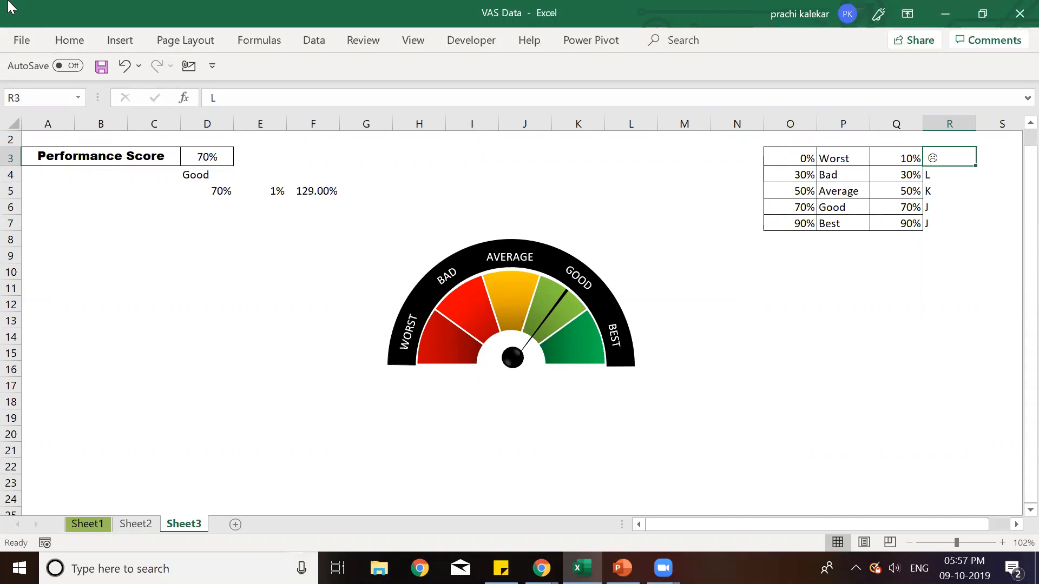
Step: Copy the formatting of cell R3 onto cells R4 through R7 with Format Painter
{"action": "left_click", "coordinate": [70, 40]}
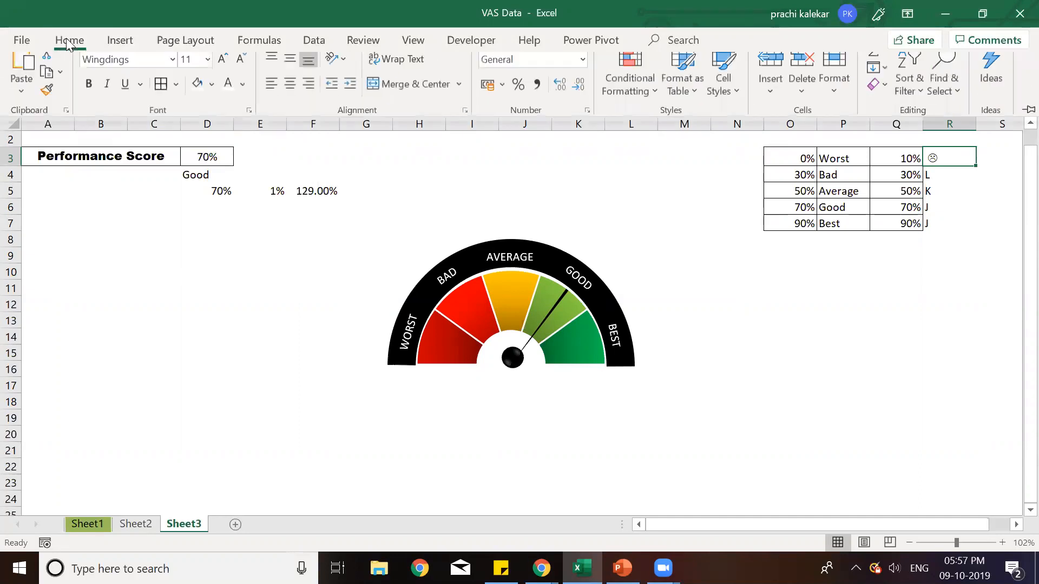
{"action": "left_click", "coordinate": [49, 103]}
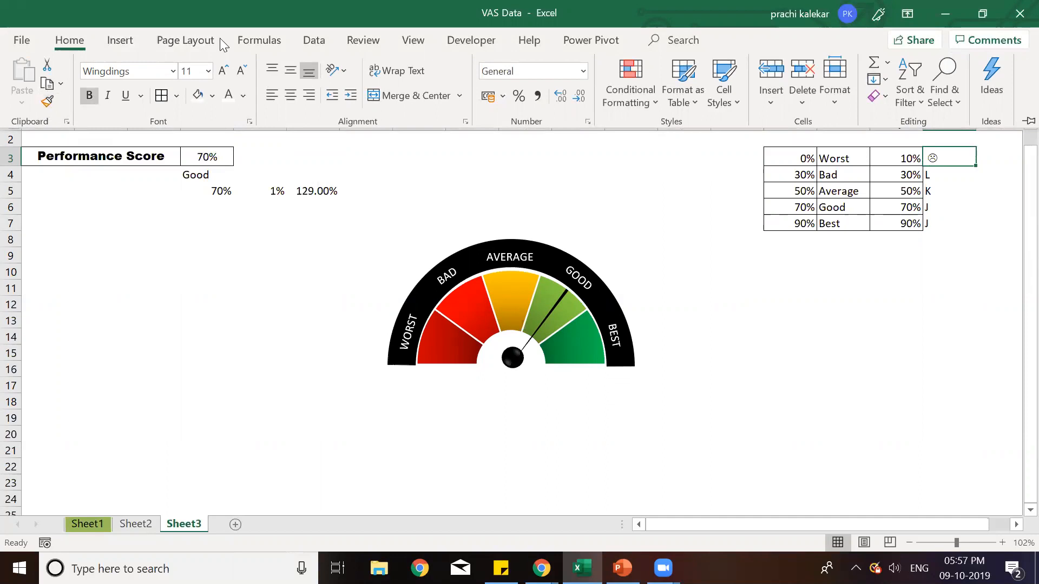
{"action": "left_click", "coordinate": [48, 106]}
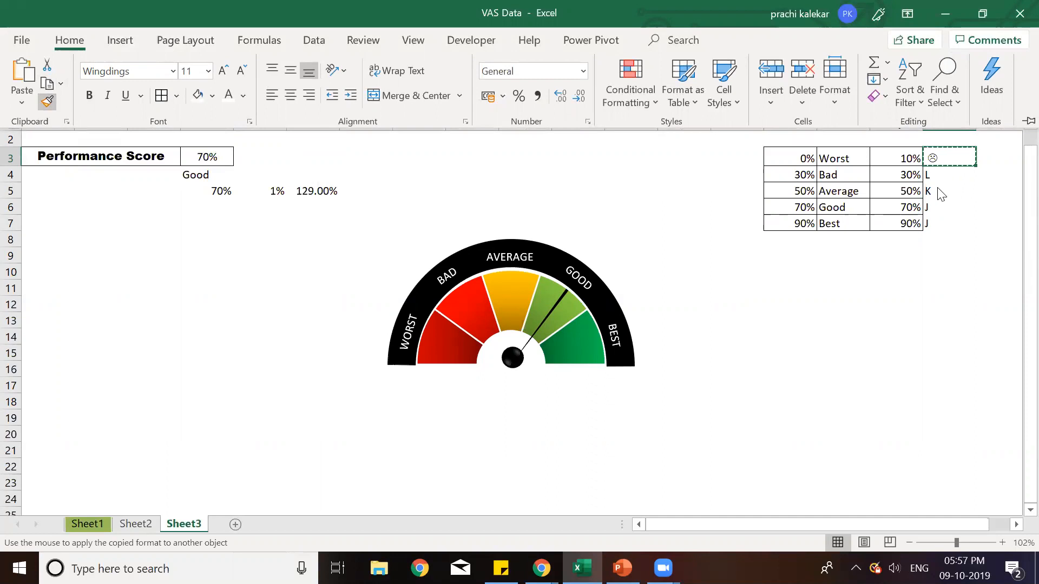
{"action": "mouse_move", "coordinate": [936, 174]}
{"action": "left_mouse_down"}
{"action": "mouse_move", "coordinate": [939, 232]}
{"action": "mouse_move", "coordinate": [933, 222]}
{"action": "left_mouse_up"}
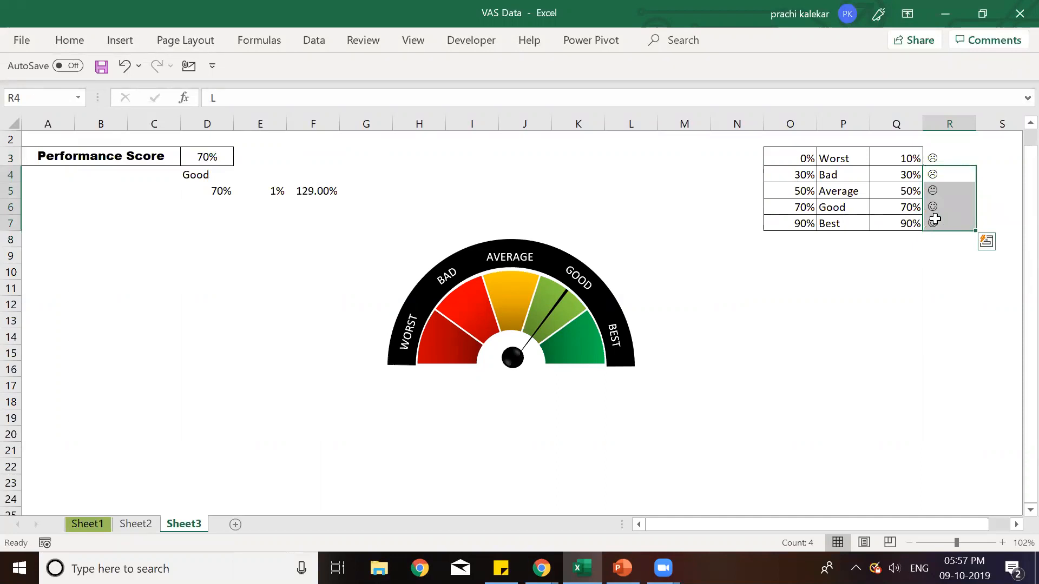
{"action": "left_click", "coordinate": [855, 355]}
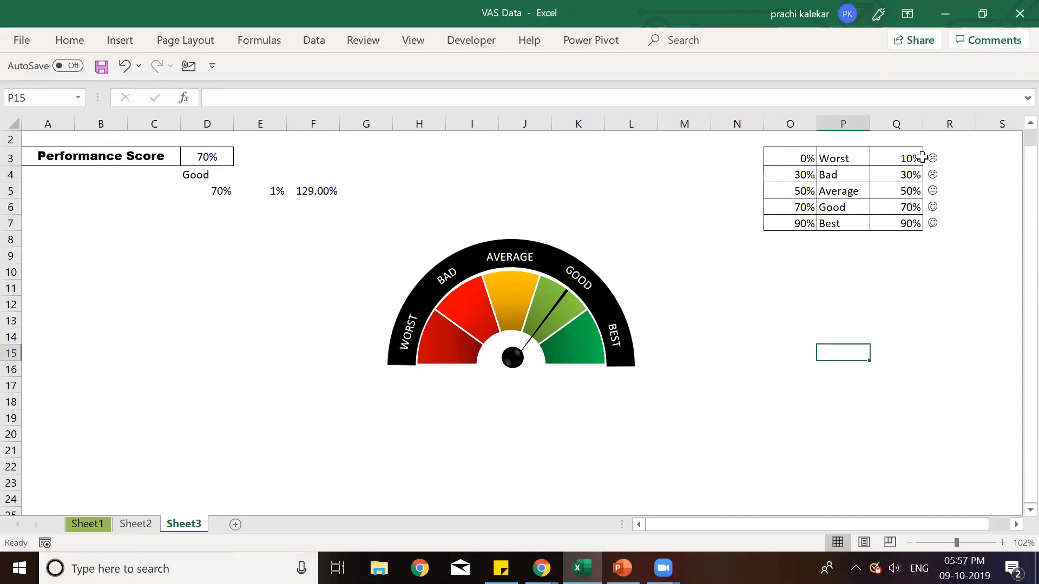
Step: Examine the face symbols beside the rating levels in cells R3 through R7 at a larger zoom
{"action": "scroll", "coordinate": [922, 157], "scroll_direction": "up", "scroll_amount": 9, "text": "ctrl"}
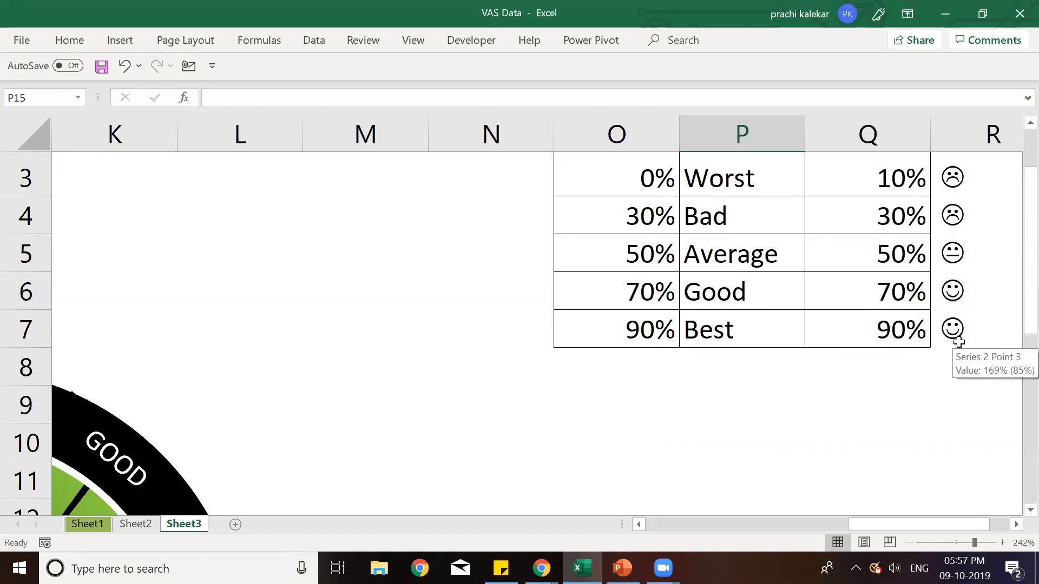
{"action": "scroll", "coordinate": [900, 252], "scroll_direction": "down", "scroll_amount": 5}
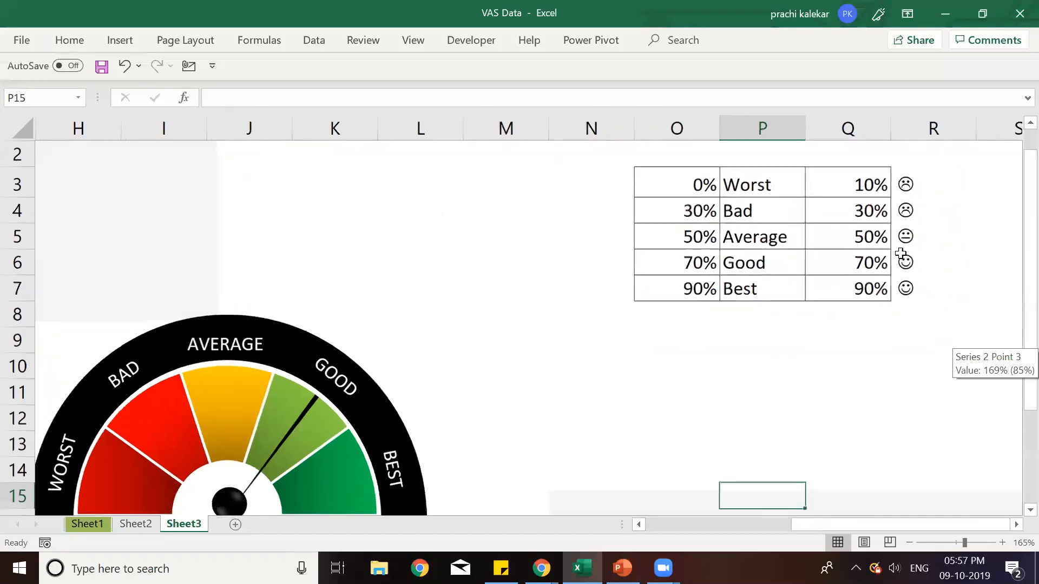
{"action": "scroll", "coordinate": [901, 253], "scroll_direction": "down", "scroll_amount": 2}
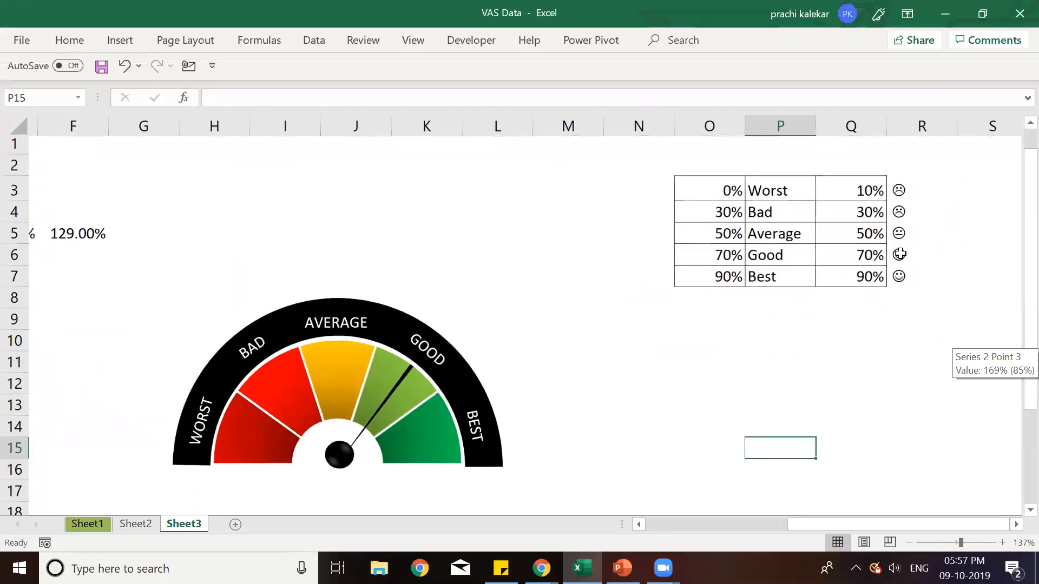
{"action": "scroll", "coordinate": [899, 254], "scroll_direction": "up", "scroll_amount": 1}
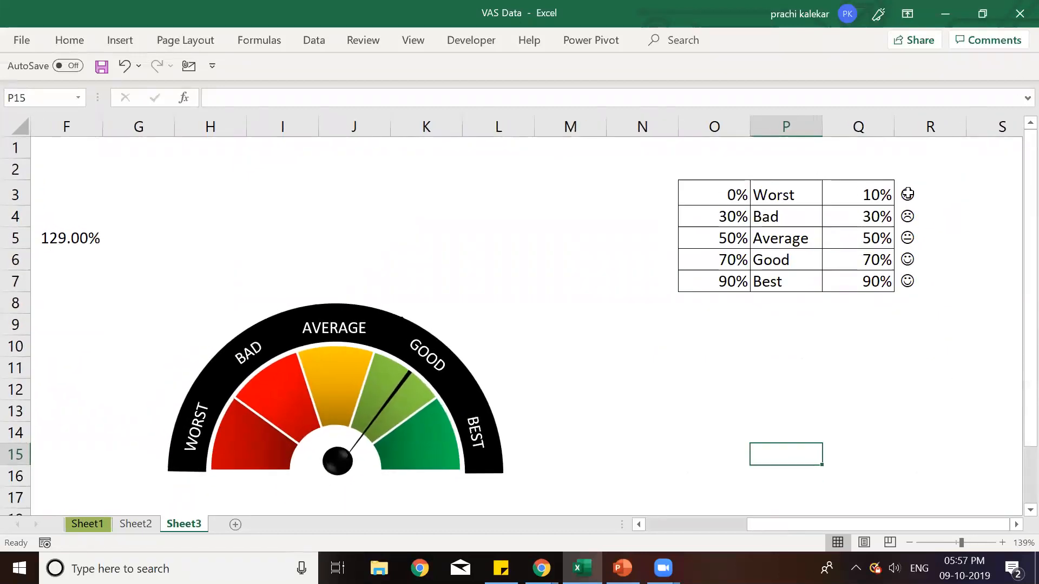
{"action": "mouse_move", "coordinate": [907, 193]}
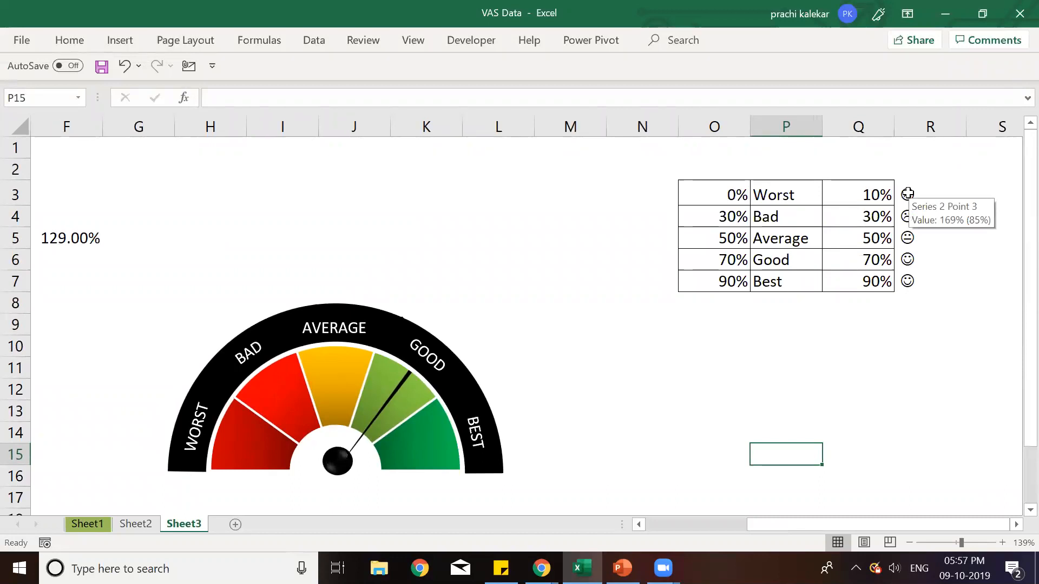
{"action": "left_click_drag", "start_coordinate": [907, 194], "coordinate": [910, 293]}
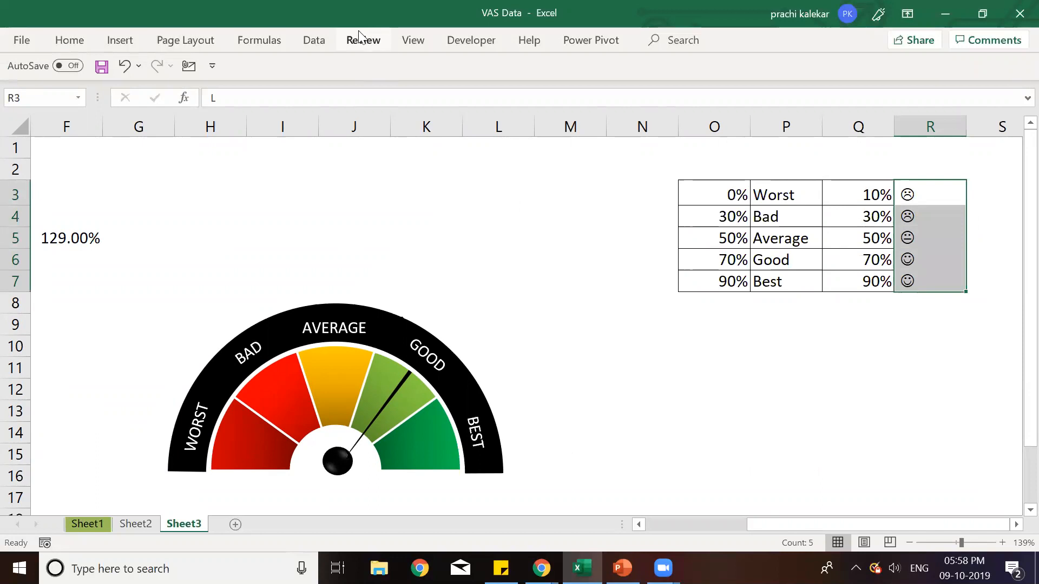
{"action": "left_click", "coordinate": [872, 374]}
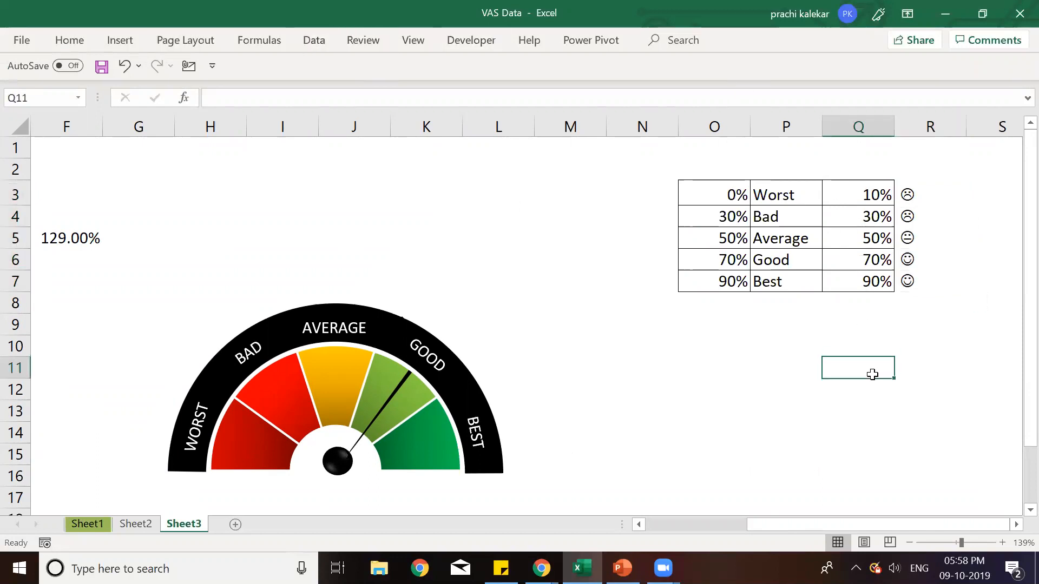
Step: Start a VLOOKUP formula in cell S3 with the performance score in D3 as the lookup value
{"action": "left_click", "coordinate": [947, 197]}
{"action": "left_click", "coordinate": [997, 191]}
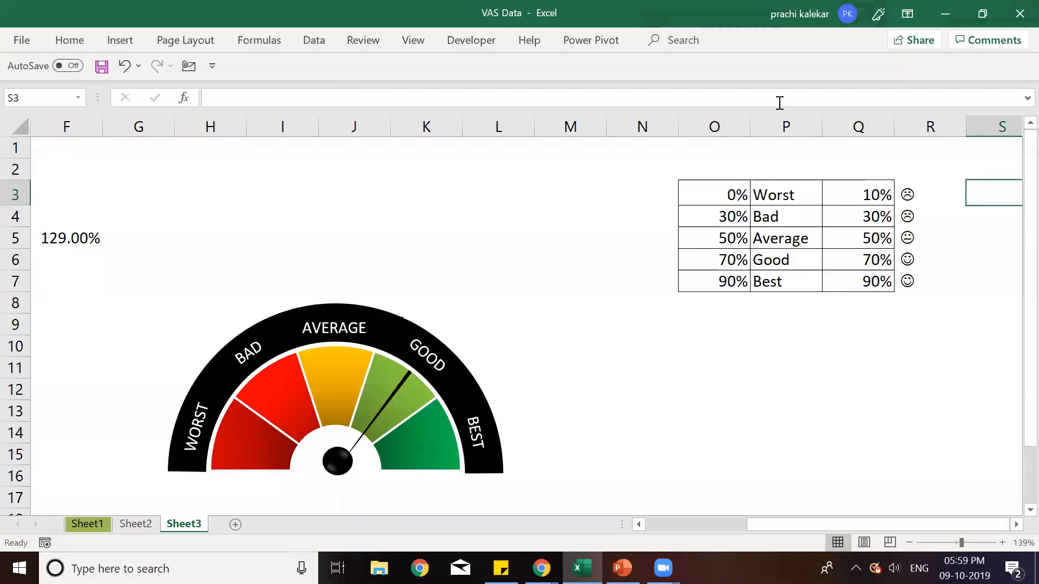
{"action": "double_click", "coordinate": [1001, 197]}
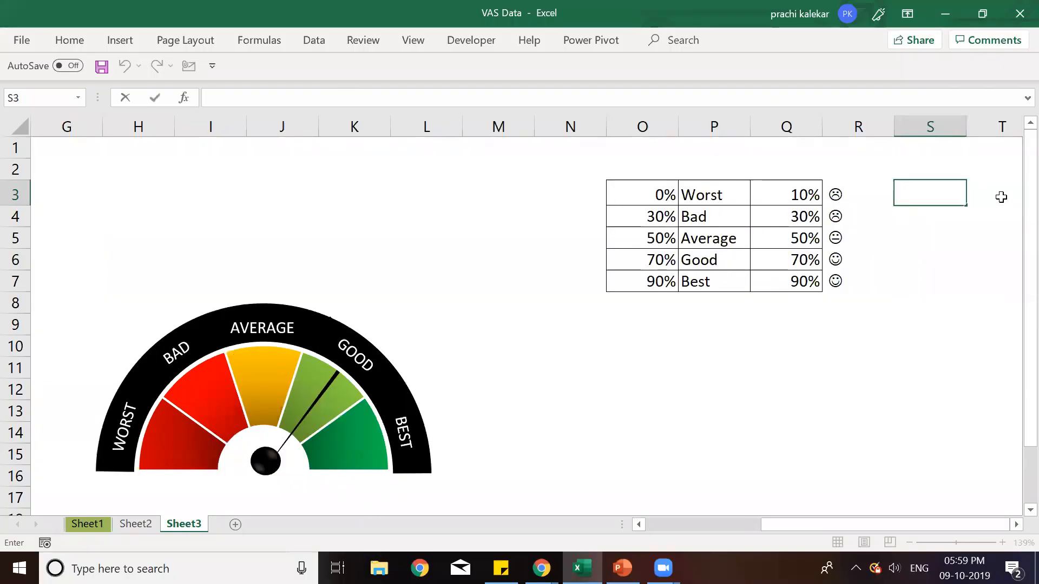
{"action": "type", "text": "=VL"}
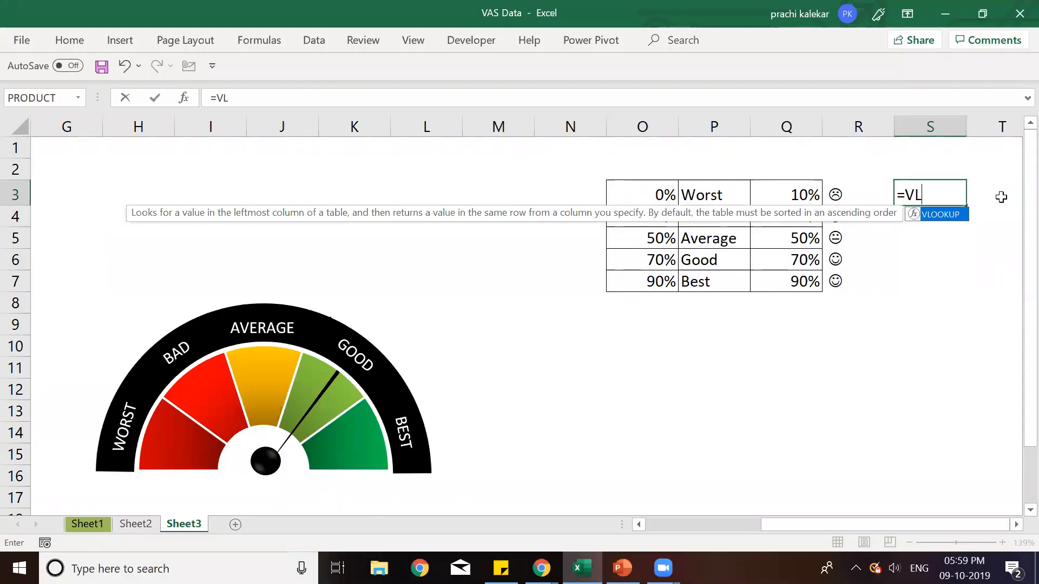
{"action": "type", "text": "OOKUP"}
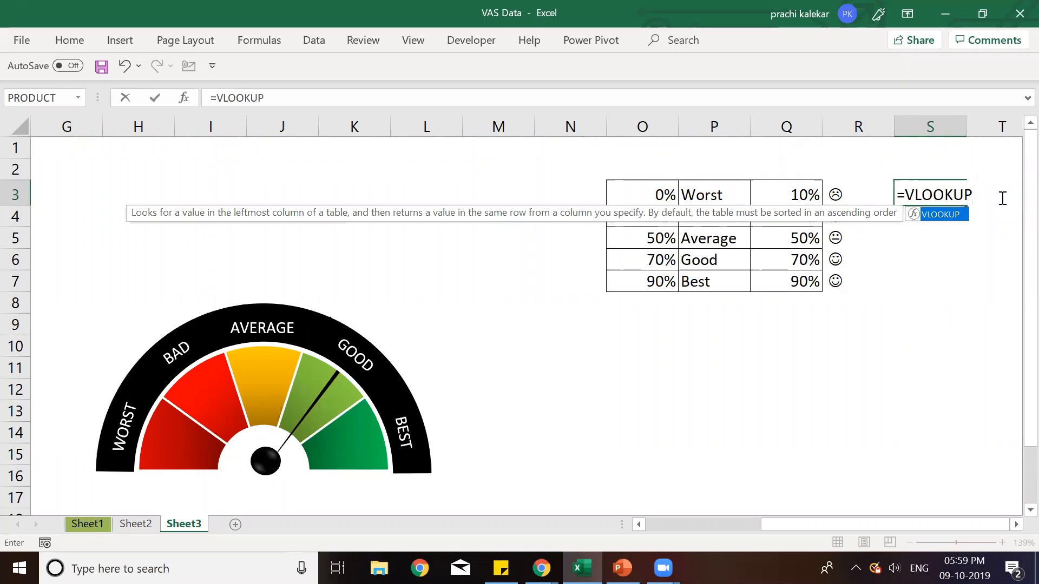
{"action": "type", "text": "("}
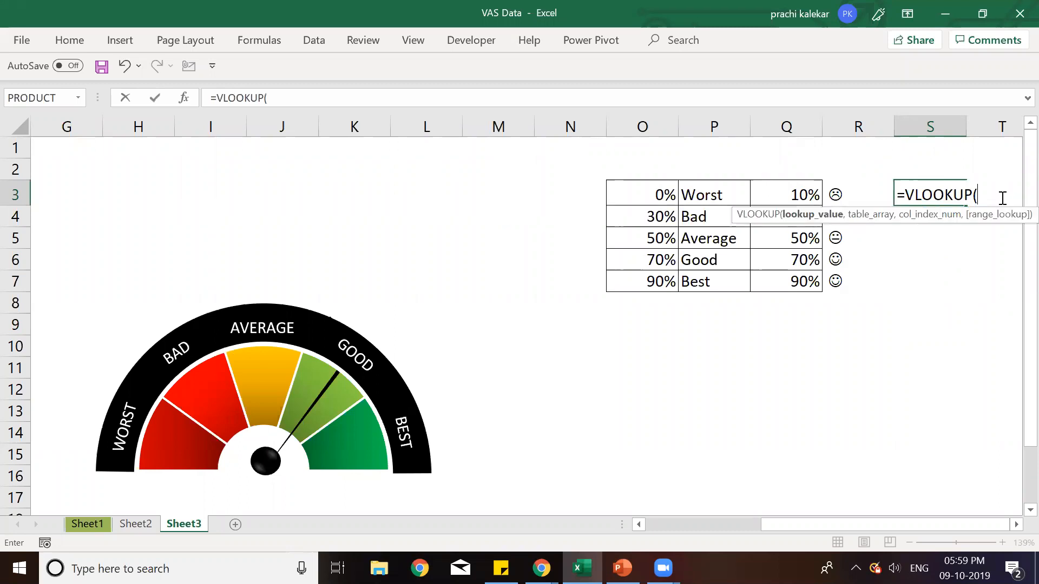
{"action": "left_click", "coordinate": [740, 530]}
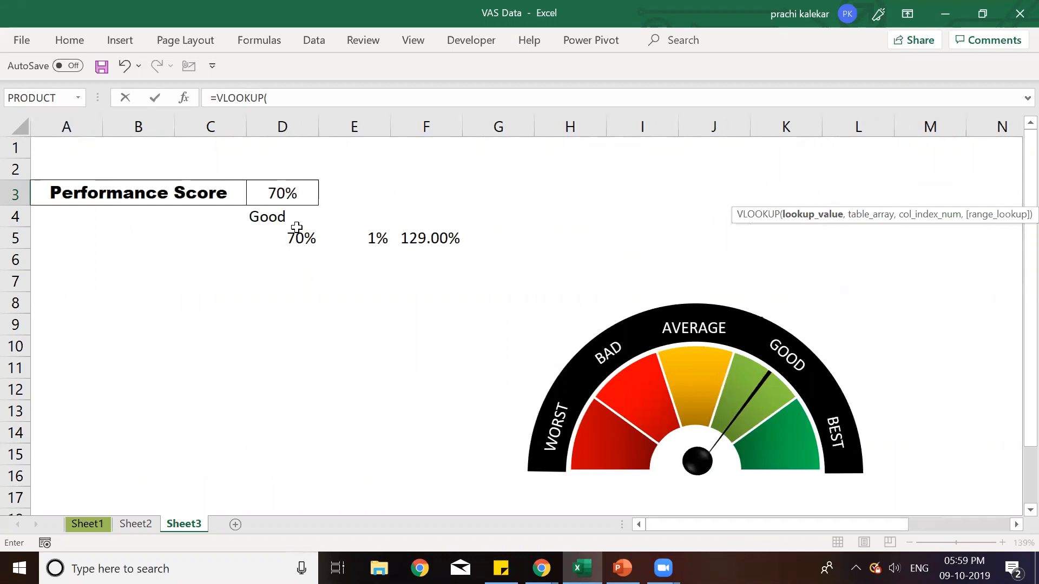
{"action": "left_click", "coordinate": [284, 189]}
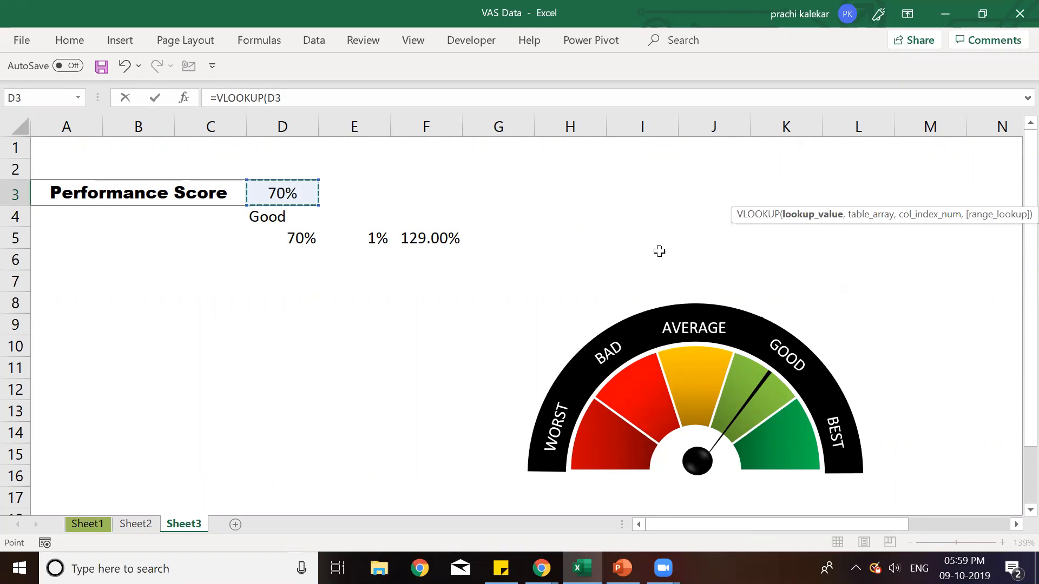
{"action": "scroll", "coordinate": [659, 251], "scroll_direction": "right", "scroll_amount": 1}
{"action": "scroll", "coordinate": [659, 251], "scroll_direction": "down", "scroll_amount": 1}
{"action": "scroll", "coordinate": [659, 251], "scroll_direction": "up", "scroll_amount": 1}
{"action": "left_click", "coordinate": [296, 96]}
{"action": "type", "text": ","}
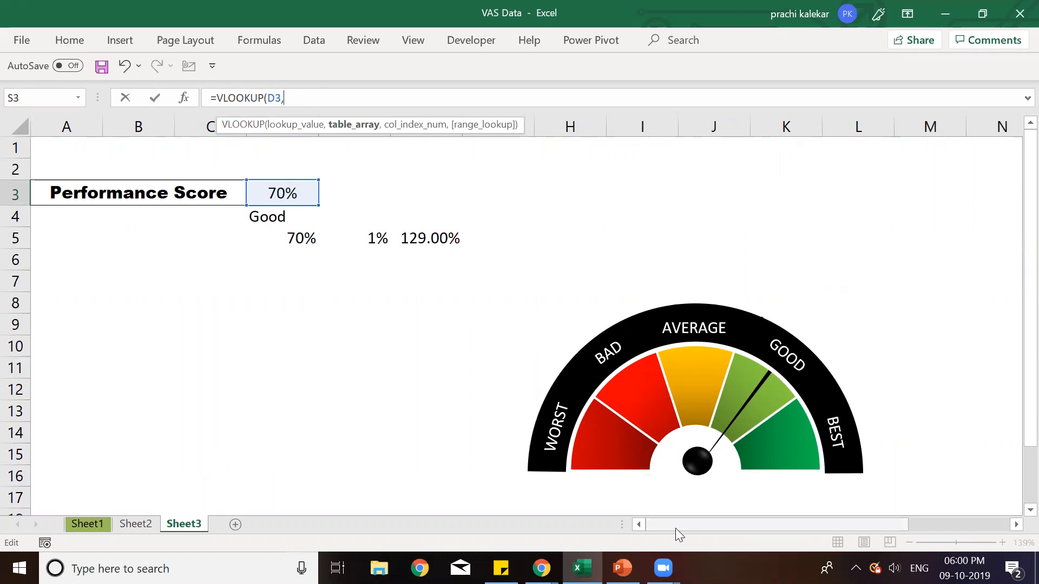
Step: Complete the VLOOKUP in S3 with table range O3:R7, column index 4 and an exact match (FALSE)
{"action": "left_click_drag", "start_coordinate": [675, 529], "coordinate": [812, 523]}
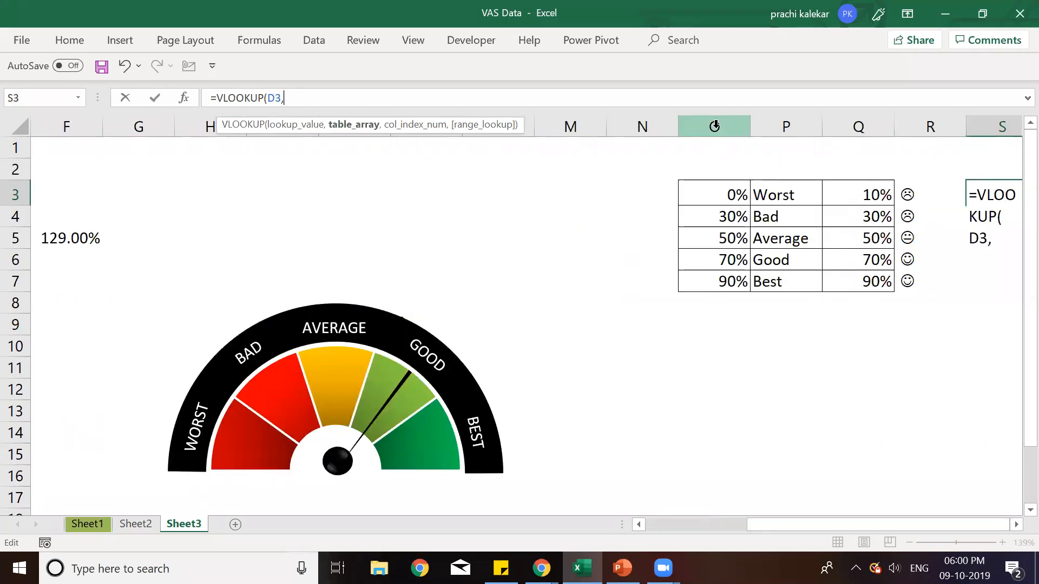
{"action": "left_click_drag", "start_coordinate": [716, 194], "coordinate": [896, 275]}
{"action": "type", "text": ","}
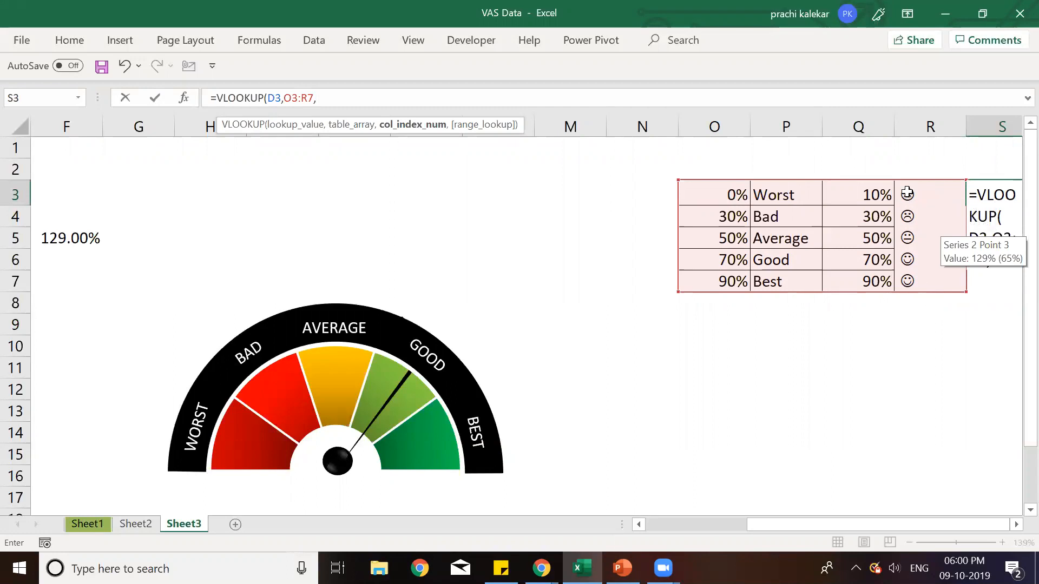
{"action": "type", "text": "4,"}
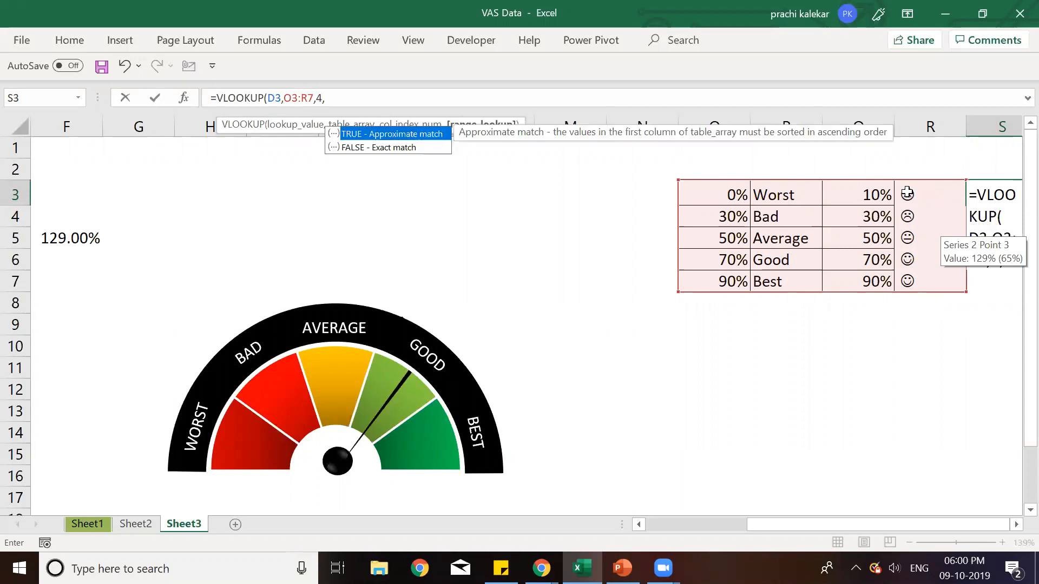
{"action": "double_click", "coordinate": [420, 148]}
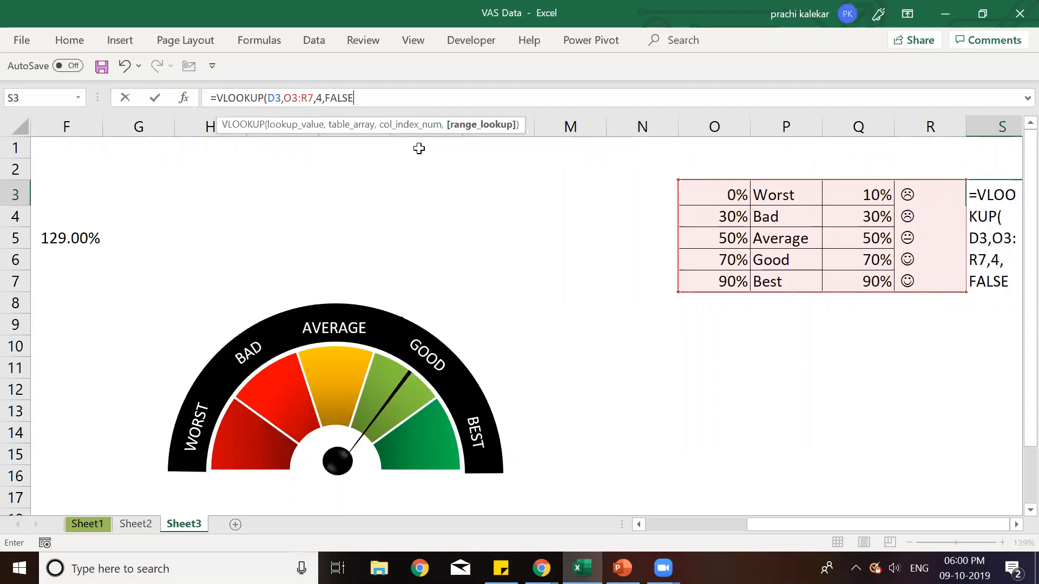
{"action": "type", "text": ")"}
{"action": "key", "text": "Return"}
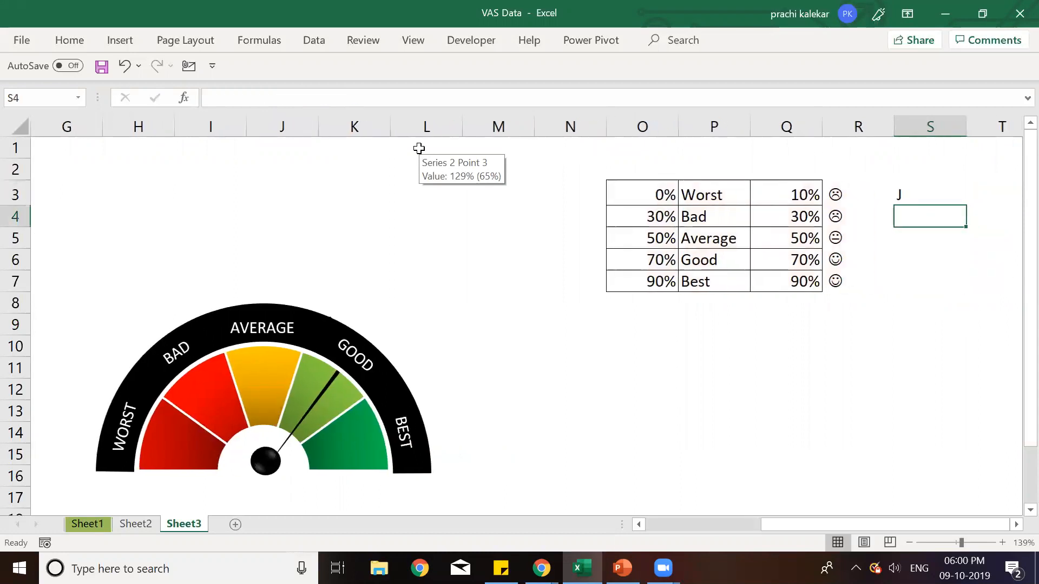
Step: Set the font of the lookup result in cell S3 to Wingdings
{"action": "left_click", "coordinate": [896, 199]}
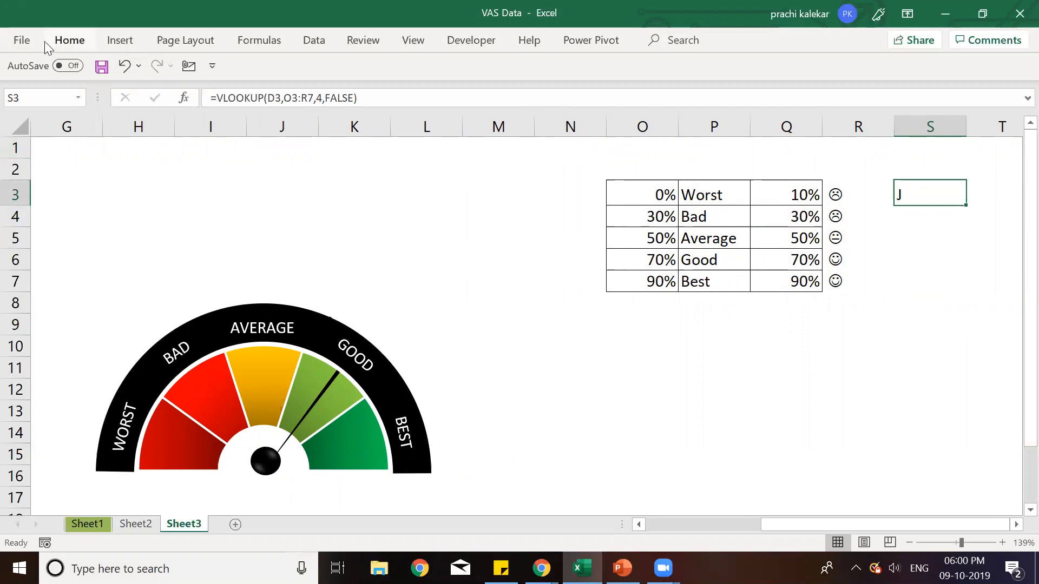
{"action": "left_click", "coordinate": [69, 40]}
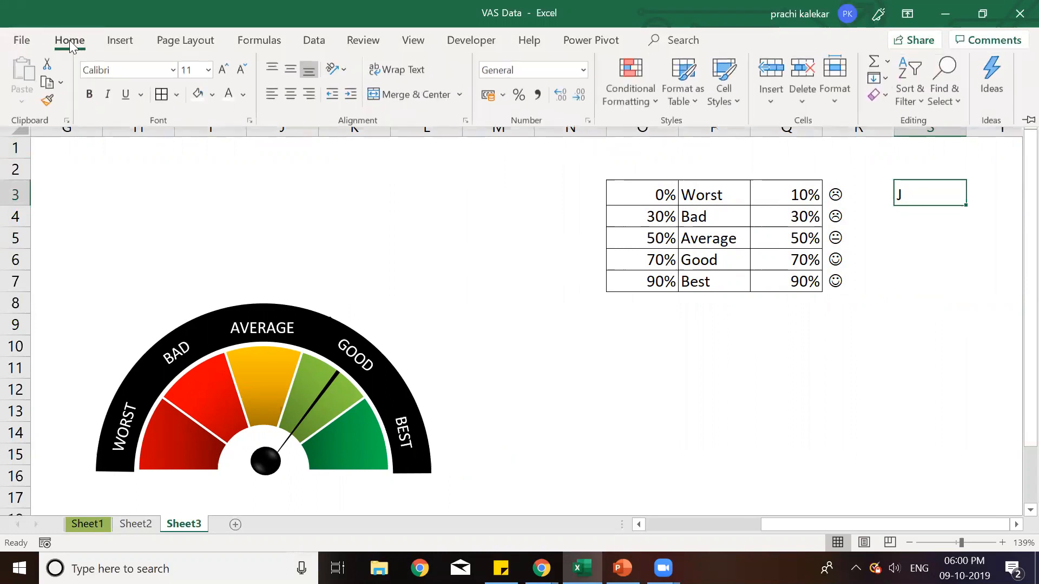
{"action": "left_click", "coordinate": [148, 71]}
{"action": "left_click", "coordinate": [149, 70]}
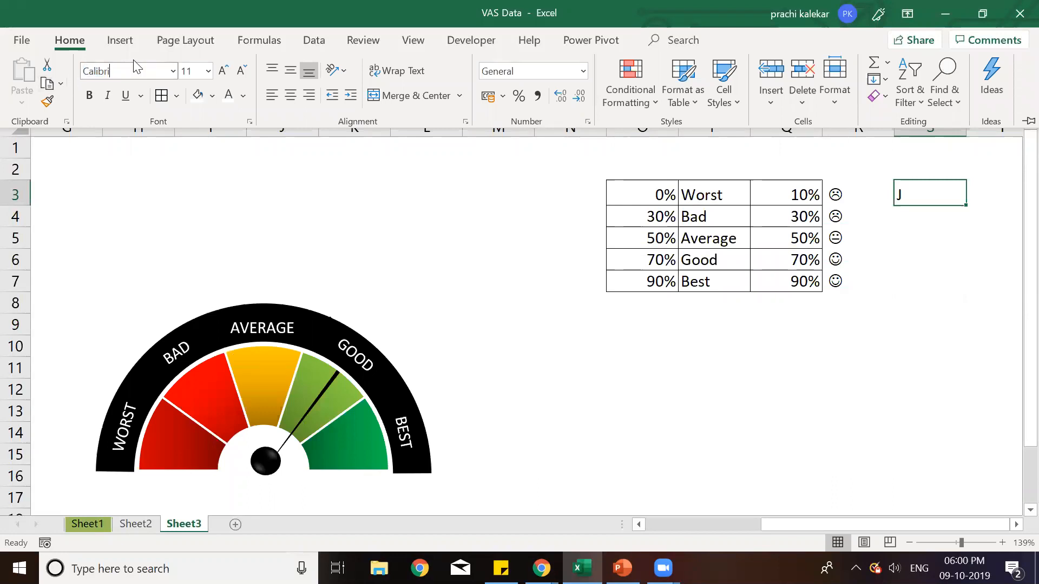
{"action": "left_click", "coordinate": [110, 66]}
{"action": "key", "text": "BackSpace"}
{"action": "type", "text": "Wingdings"}
{"action": "key", "text": "Right"}
{"action": "key", "text": "Return"}
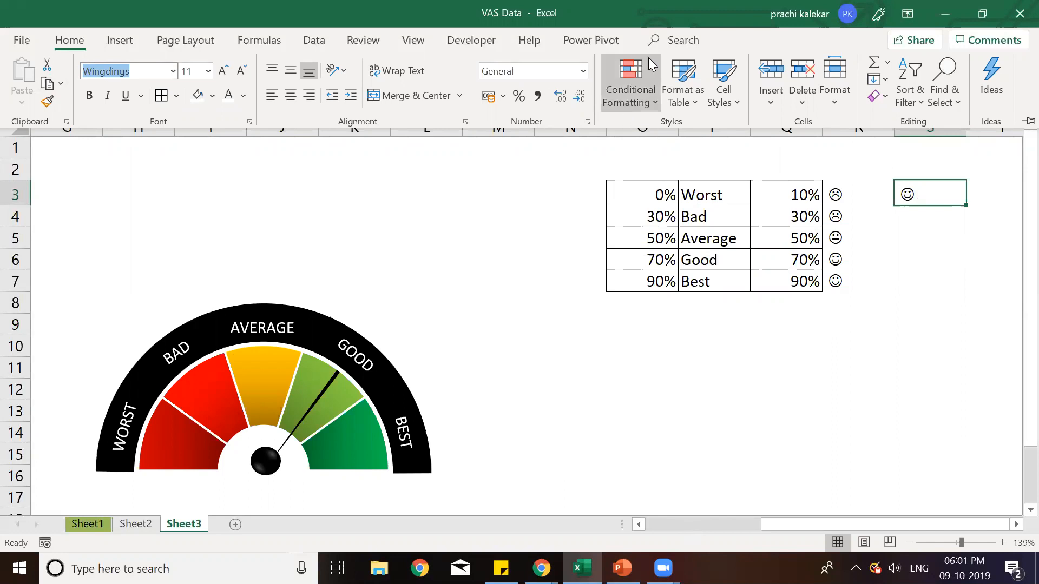
Step: Start a conditional formatting rule for cell S3 that formats only cells whose value is equal to L
{"action": "left_click", "coordinate": [615, 94]}
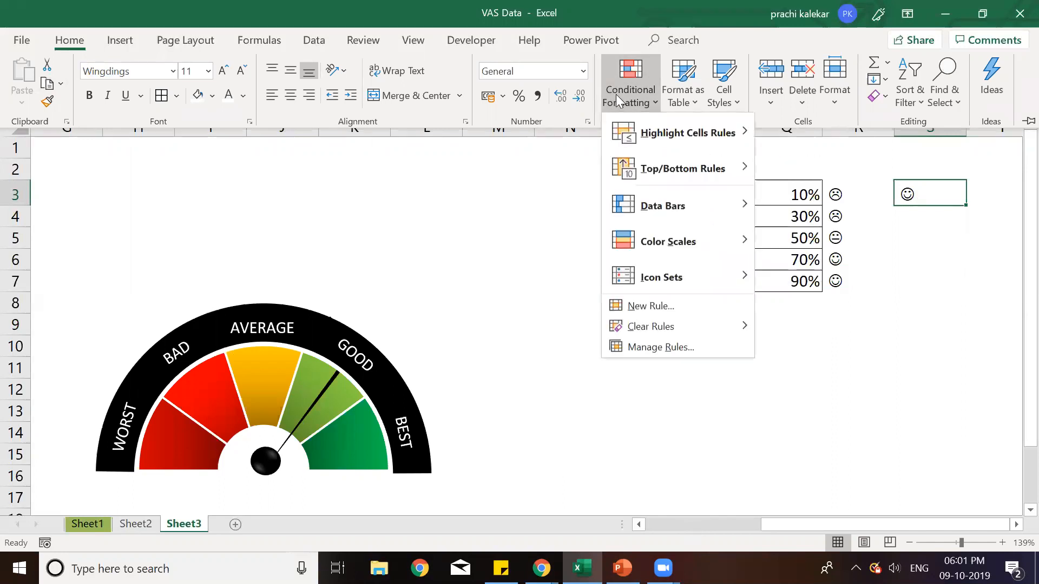
{"action": "left_click", "coordinate": [672, 305]}
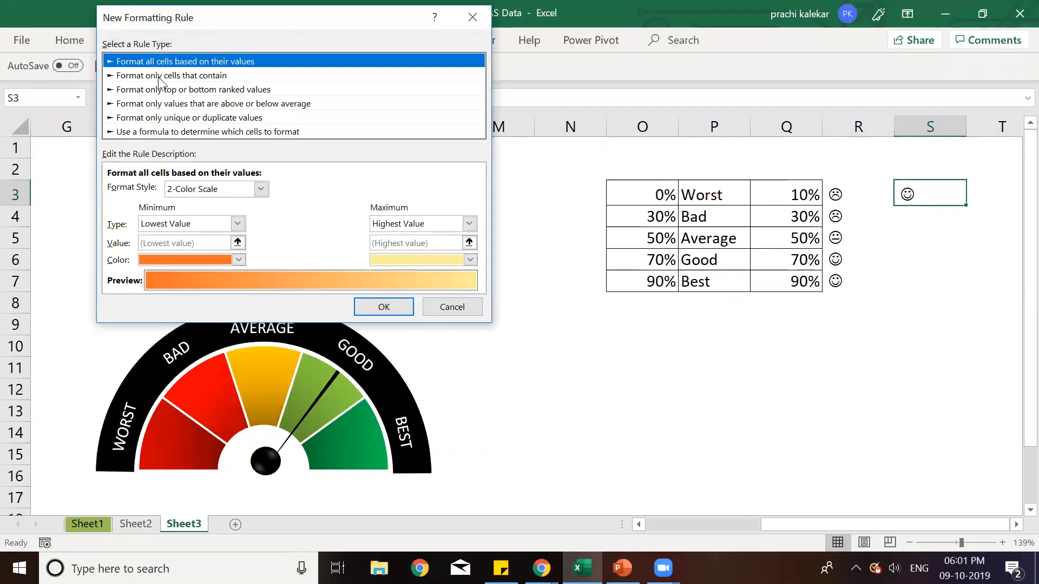
{"action": "left_click", "coordinate": [181, 76]}
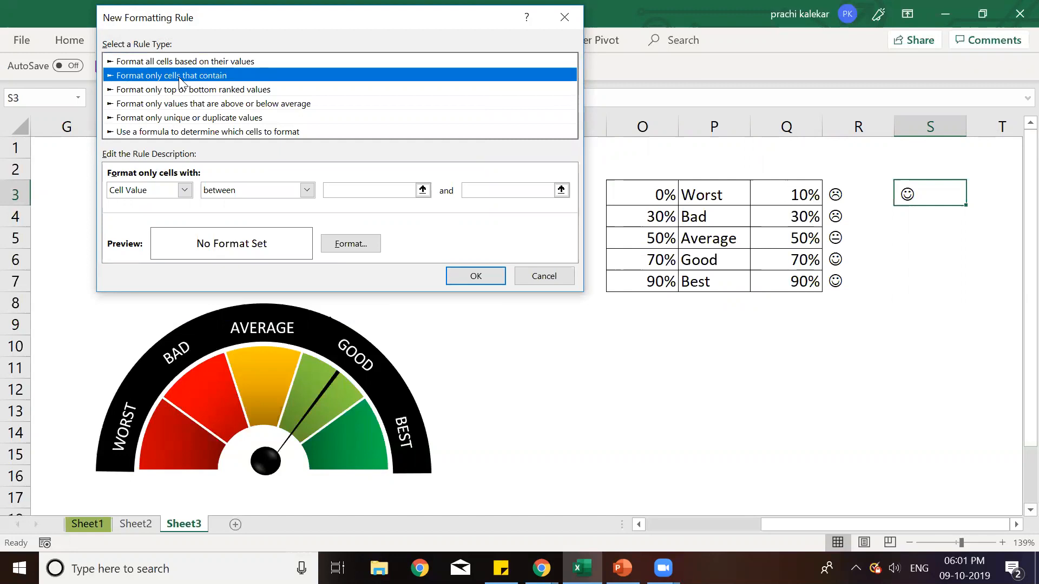
{"action": "left_click", "coordinate": [307, 191]}
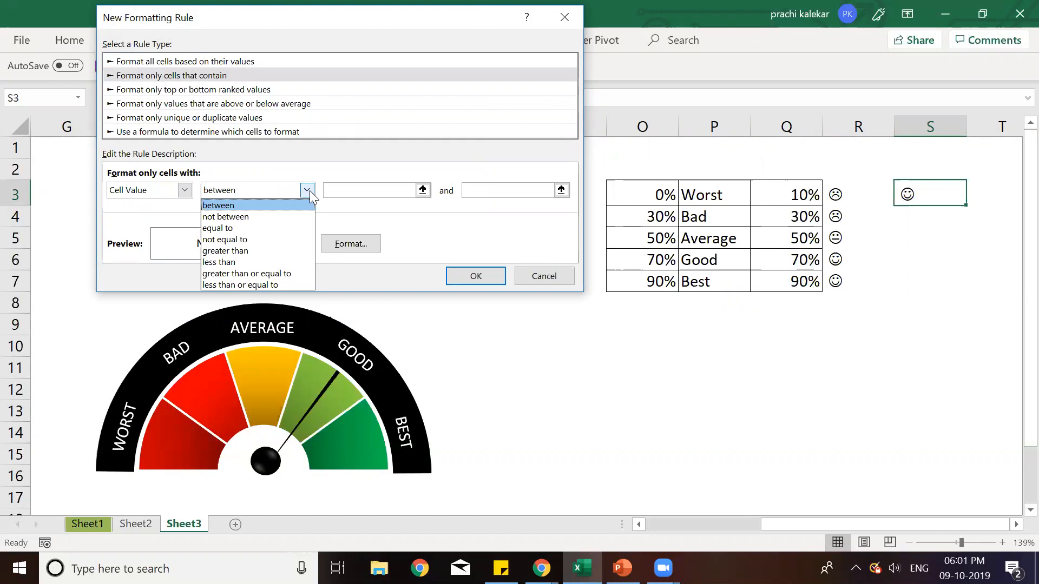
{"action": "left_click", "coordinate": [243, 228]}
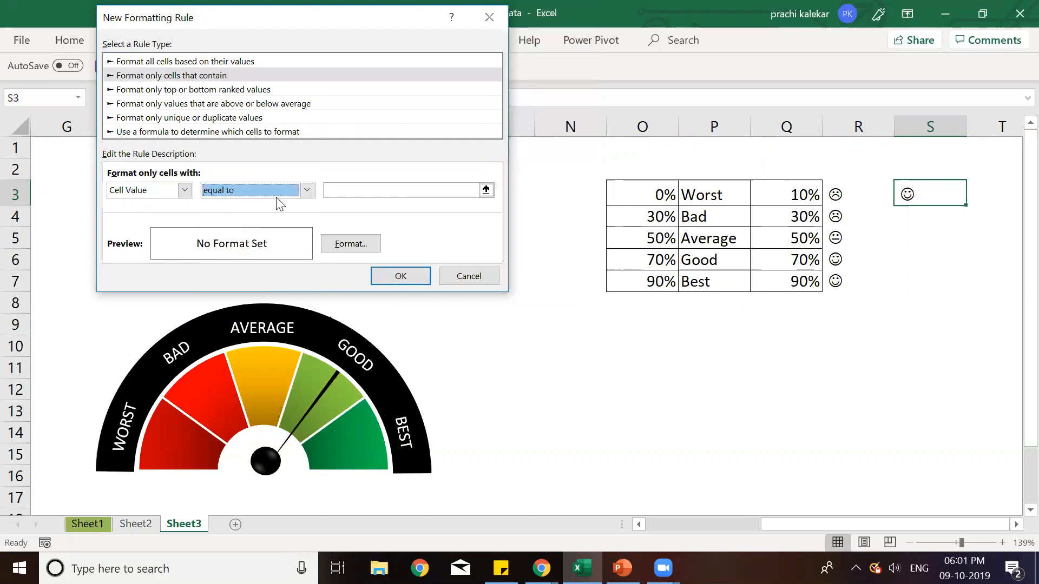
{"action": "left_click", "coordinate": [346, 190]}
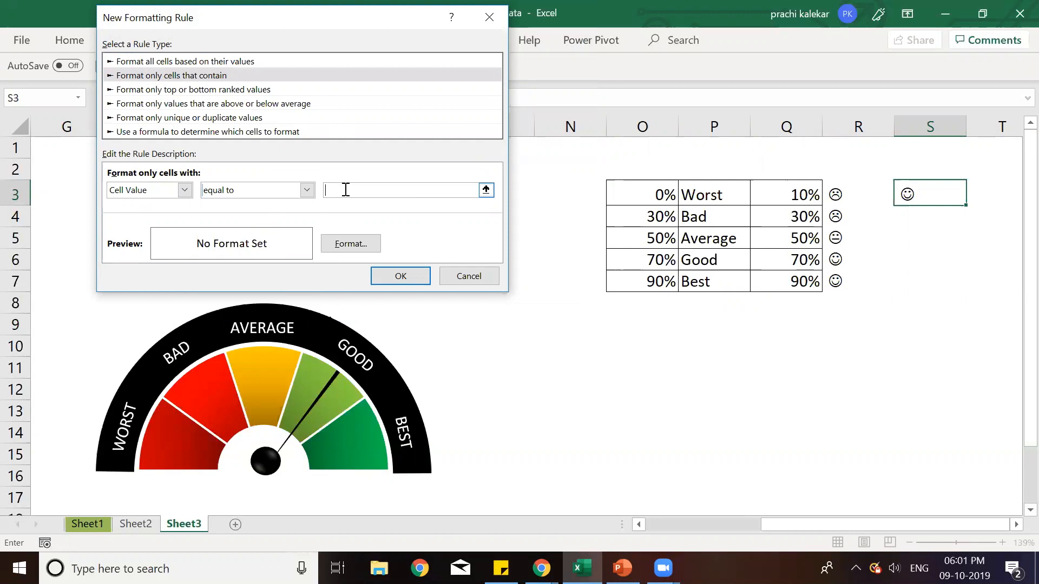
{"action": "key", "text": "Caps_Lock"}
{"action": "type", "text": "L"}
Step: Give the L rule a bold, standard red font and add it to cell S3
{"action": "left_click", "coordinate": [343, 244]}
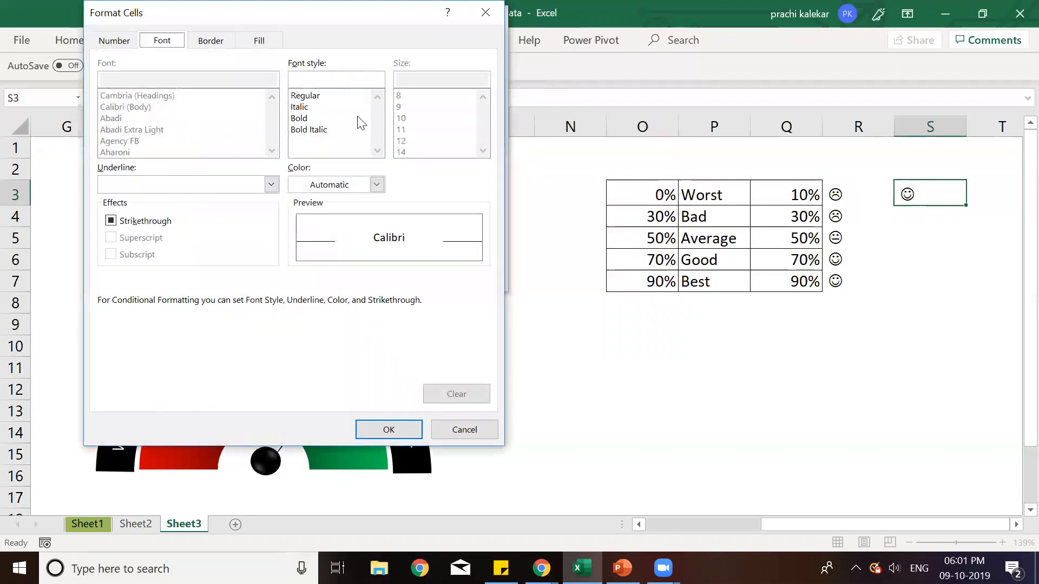
{"action": "left_click", "coordinate": [377, 187]}
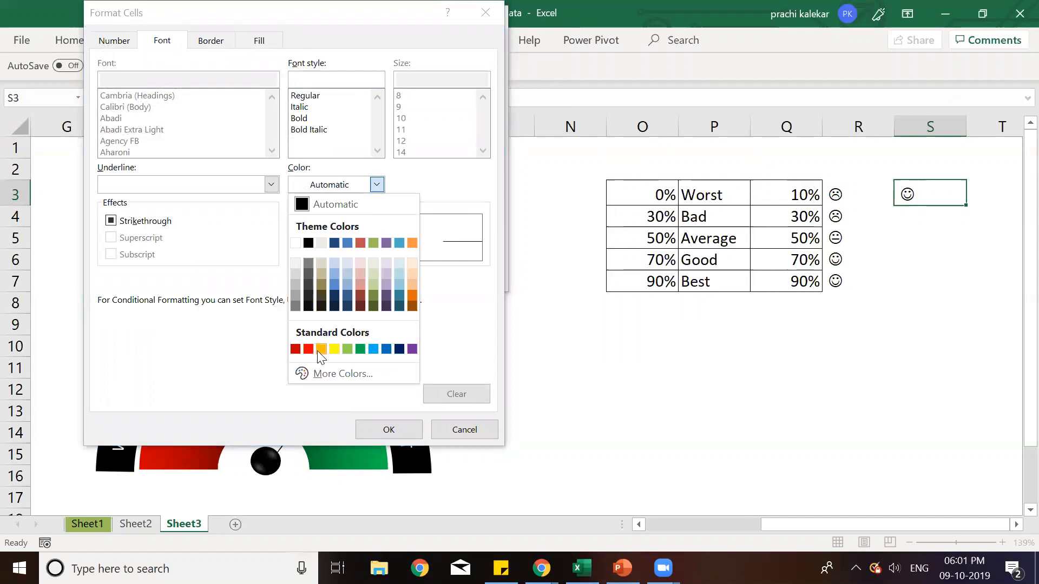
{"action": "left_click", "coordinate": [308, 349]}
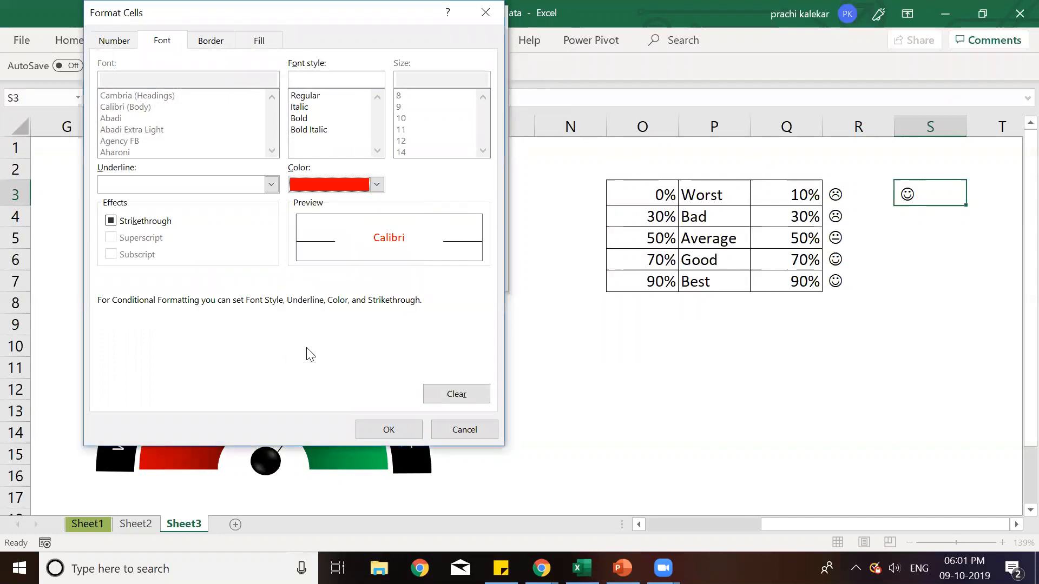
{"action": "left_click", "coordinate": [304, 118]}
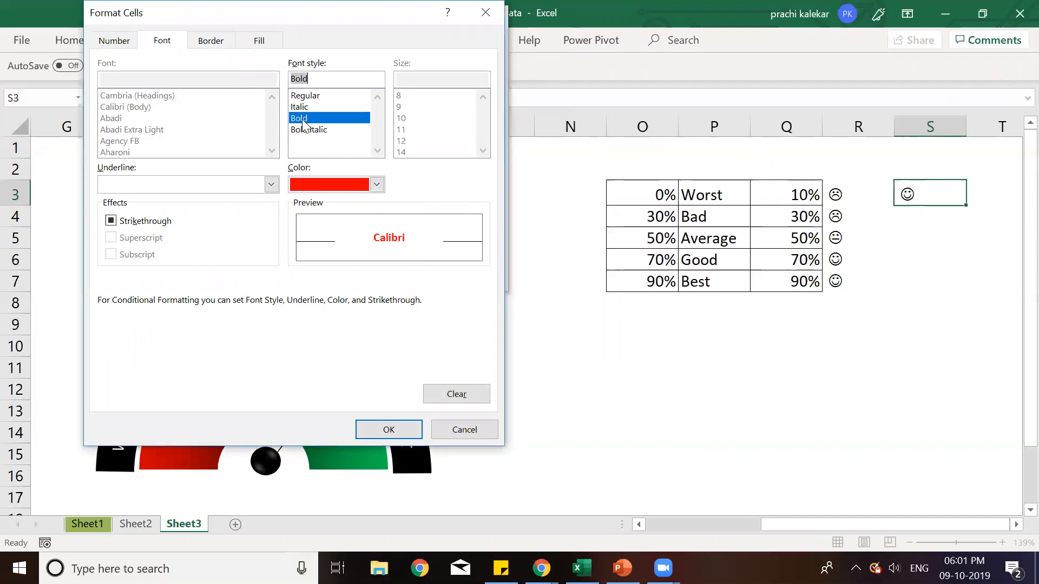
{"action": "left_click", "coordinate": [381, 433]}
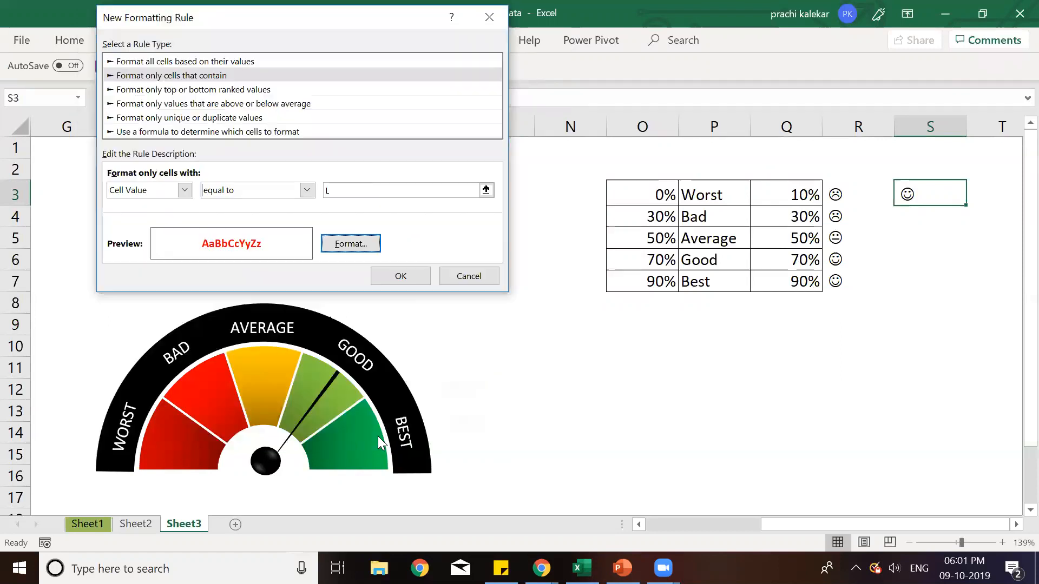
{"action": "left_click", "coordinate": [400, 275]}
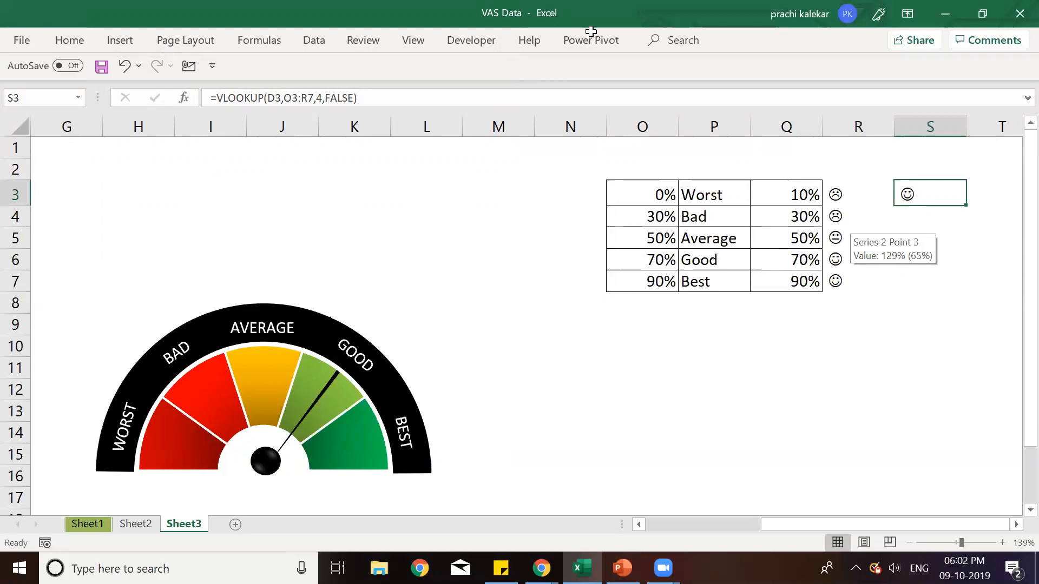
Step: Start a second conditional formatting rule for S3 that applies when the cell value is equal to K
{"action": "left_click", "coordinate": [77, 41]}
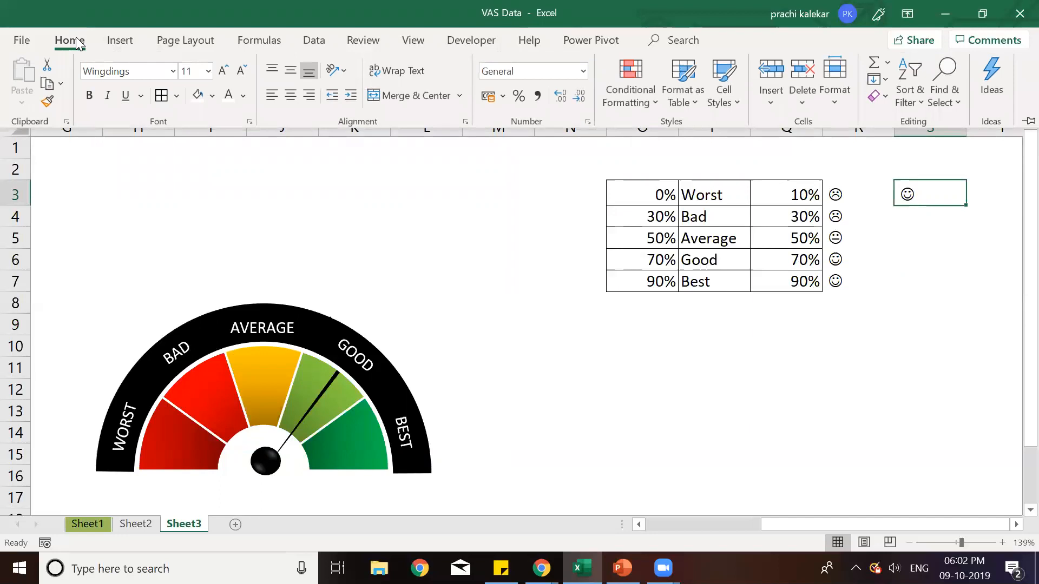
{"action": "left_click", "coordinate": [653, 89]}
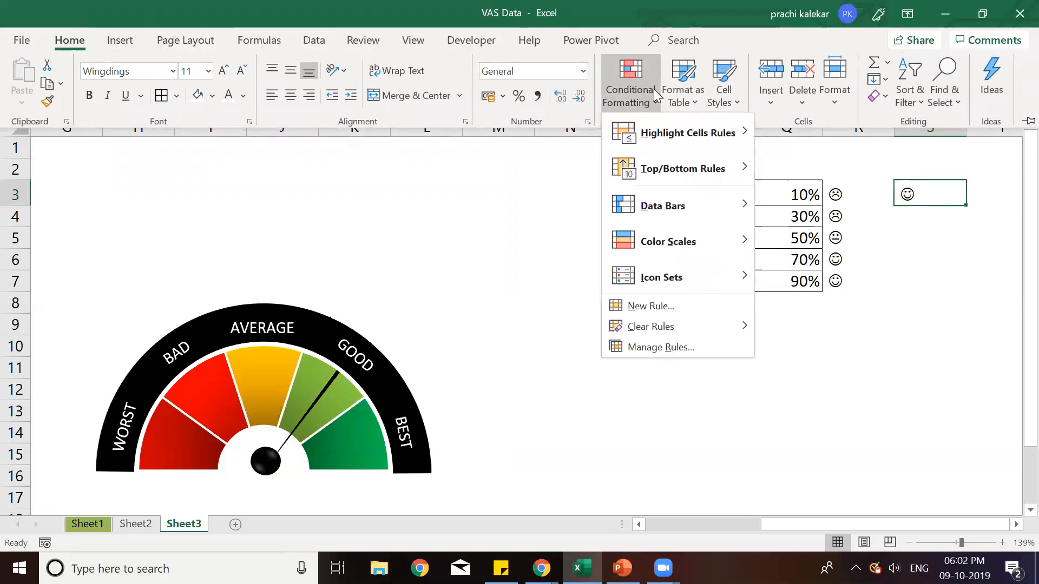
{"action": "left_click", "coordinate": [674, 347]}
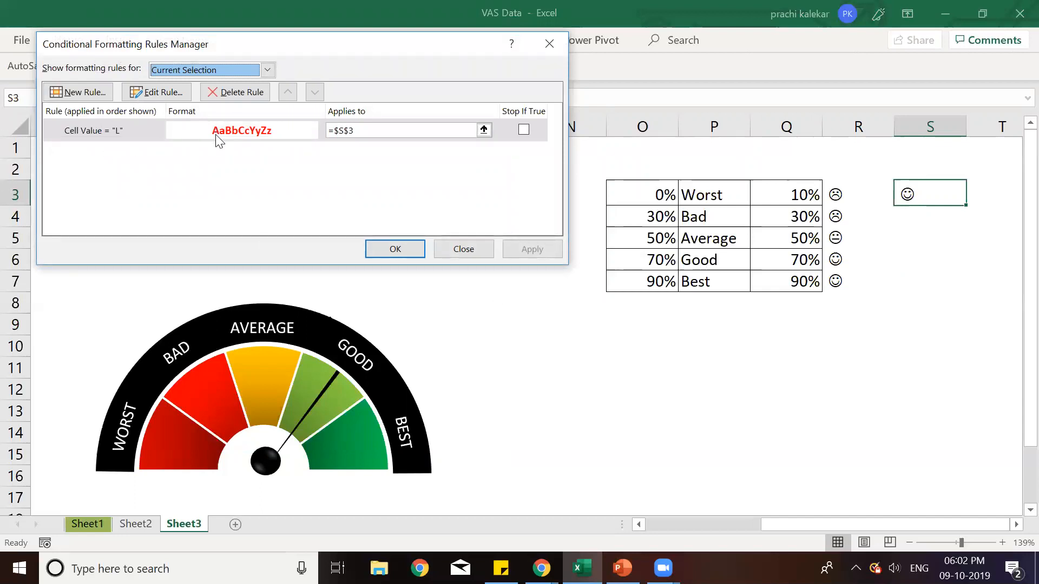
{"action": "left_click", "coordinate": [80, 93]}
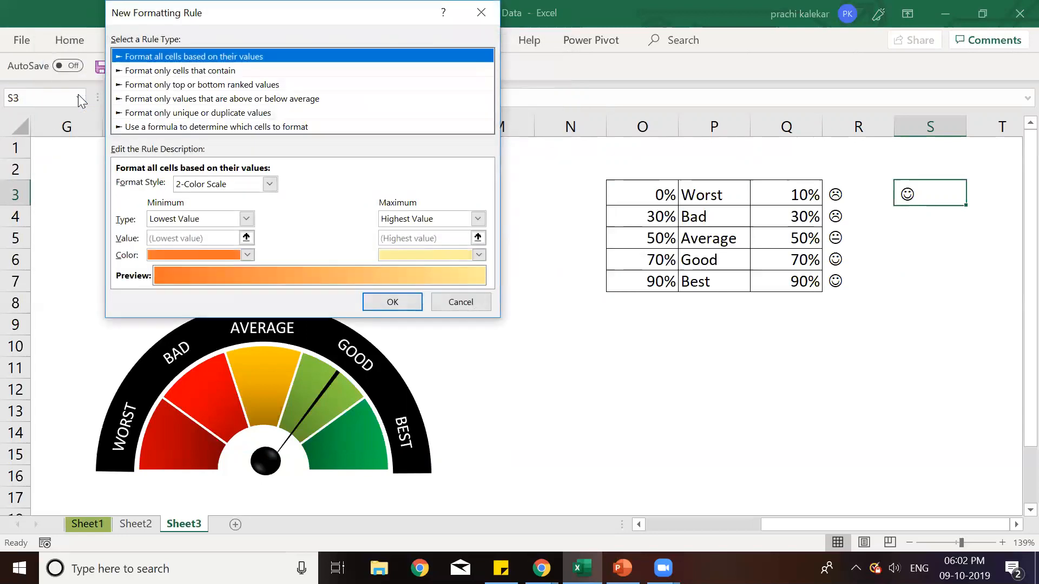
{"action": "left_click", "coordinate": [163, 72]}
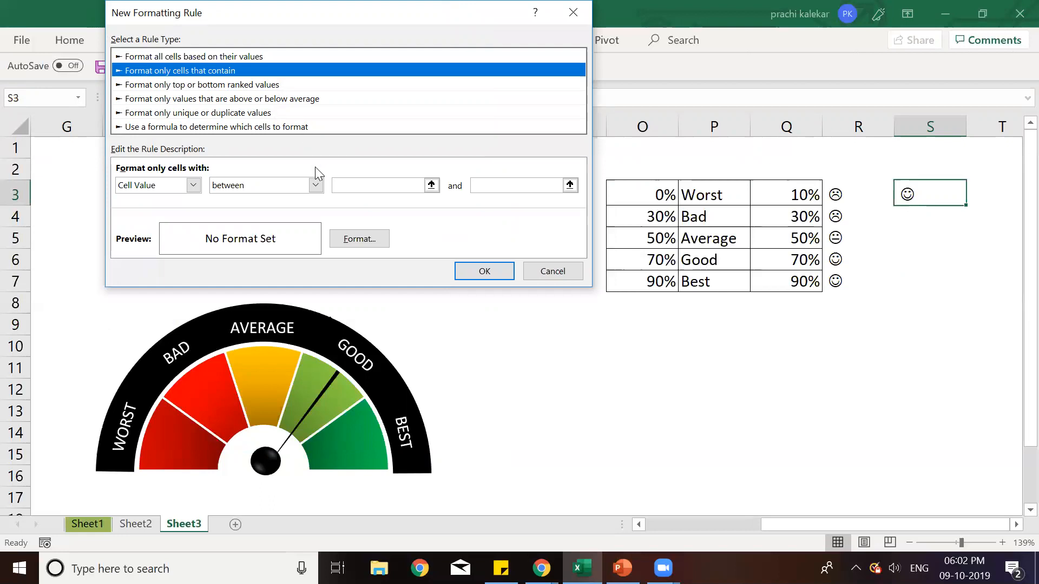
{"action": "left_click", "coordinate": [316, 186]}
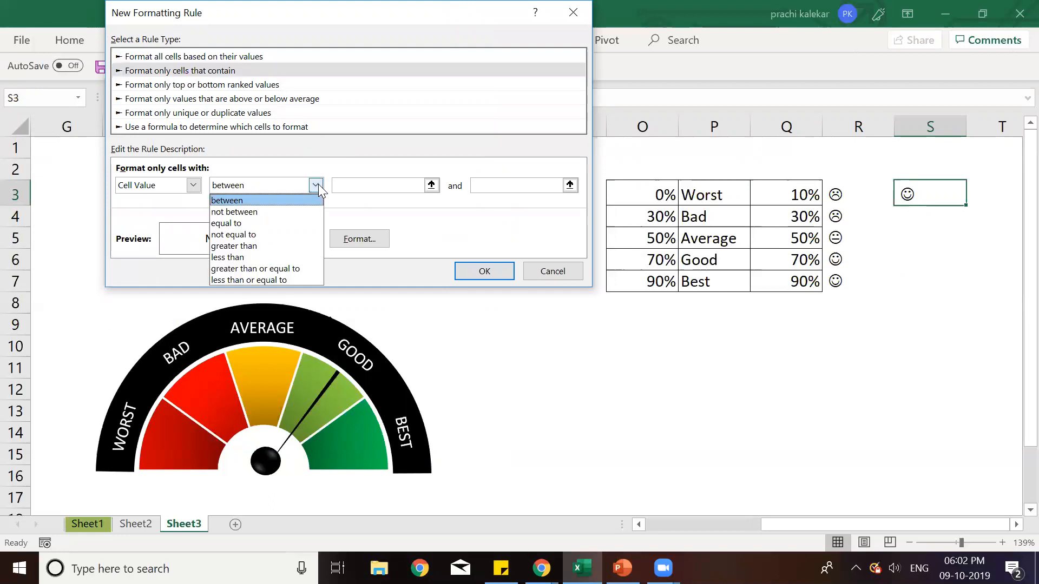
{"action": "left_click", "coordinate": [228, 223]}
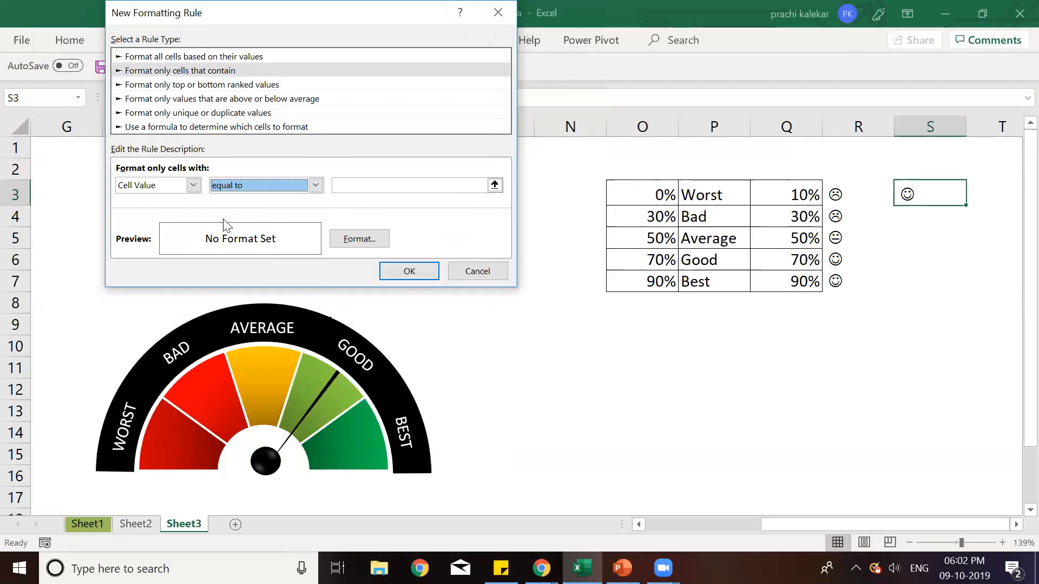
{"action": "left_click", "coordinate": [425, 186]}
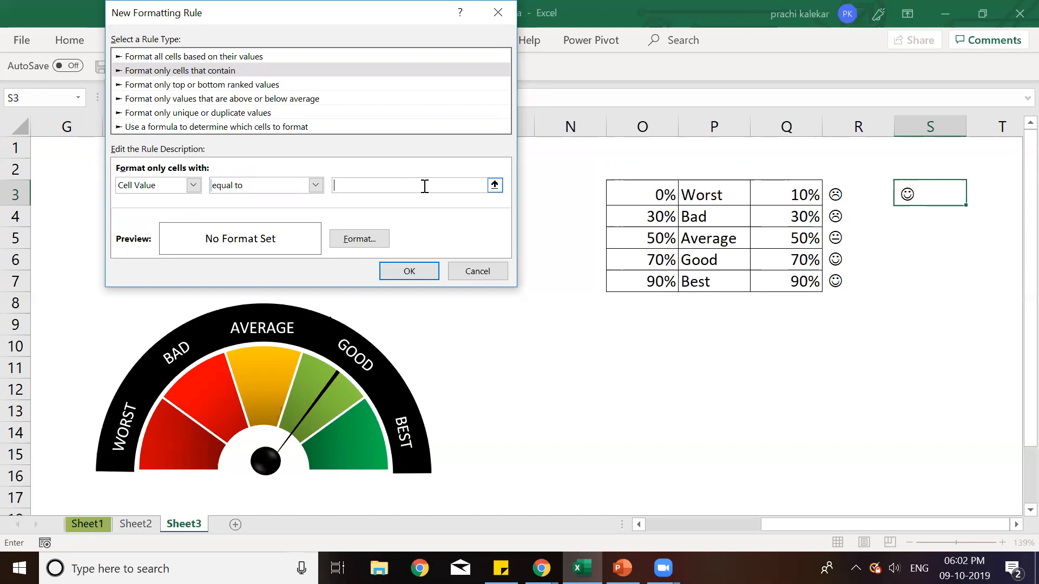
{"action": "type", "text": "K"}
Step: Give the K rule a bold, standard orange font and add it to the rule list
{"action": "left_click", "coordinate": [348, 239]}
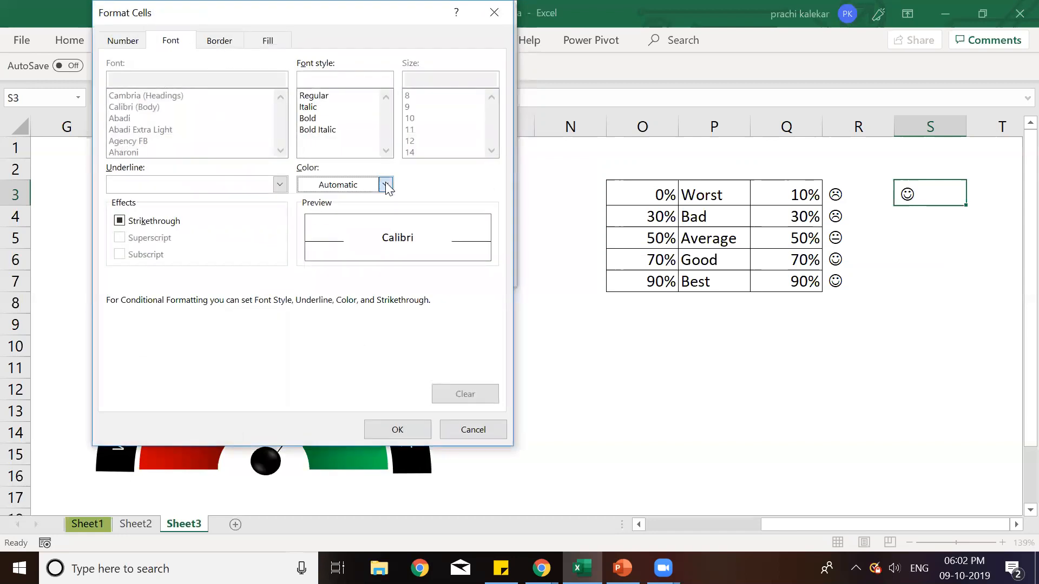
{"action": "left_click", "coordinate": [385, 185]}
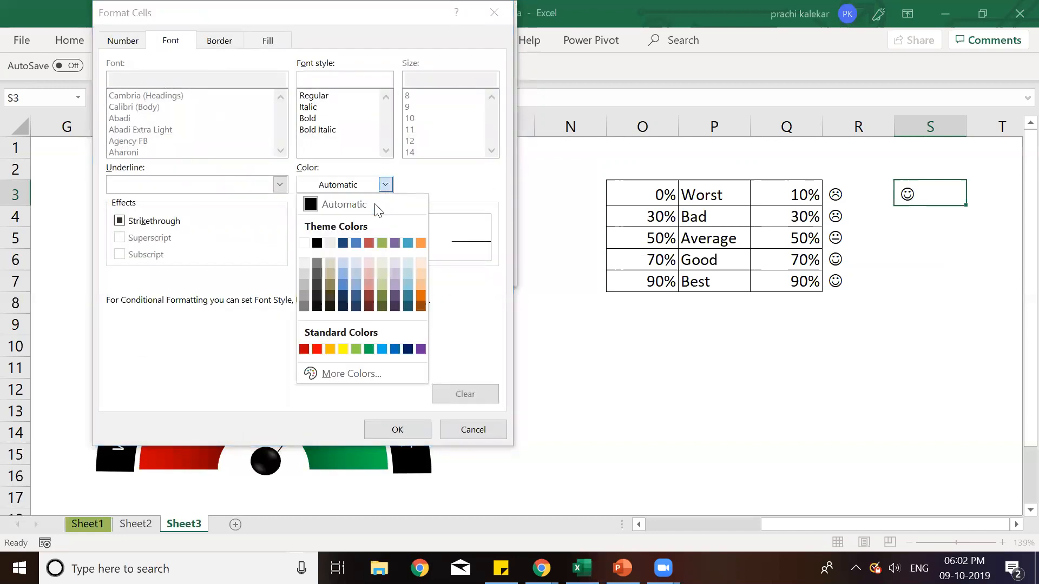
{"action": "left_click", "coordinate": [330, 348]}
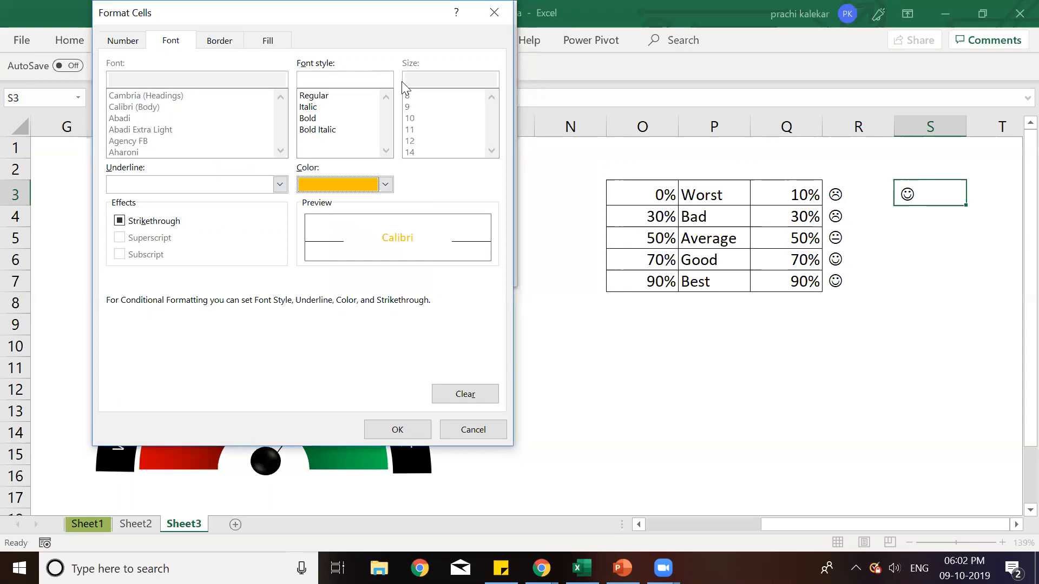
{"action": "left_click", "coordinate": [307, 119]}
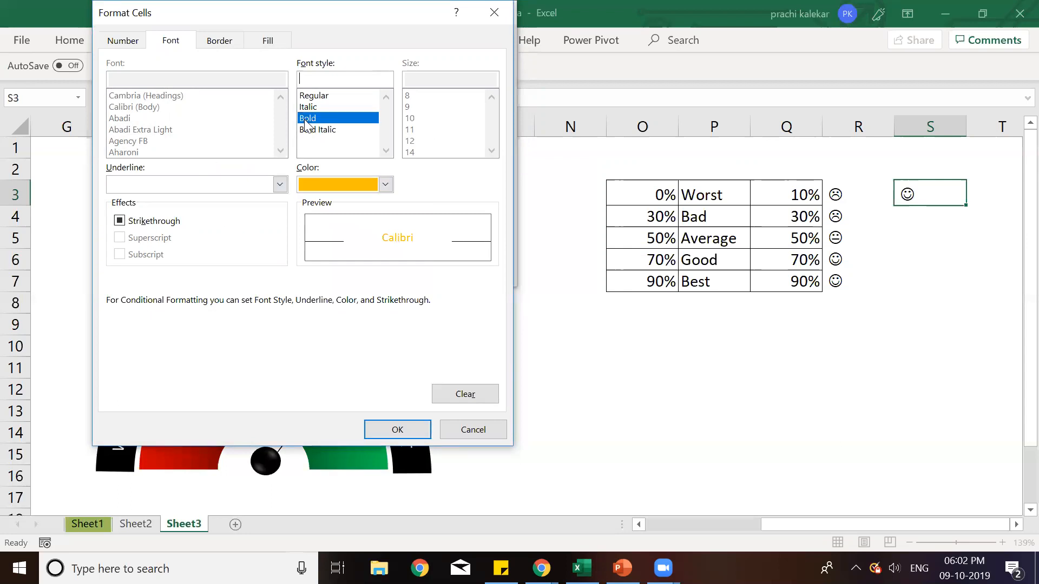
{"action": "left_click", "coordinate": [416, 428]}
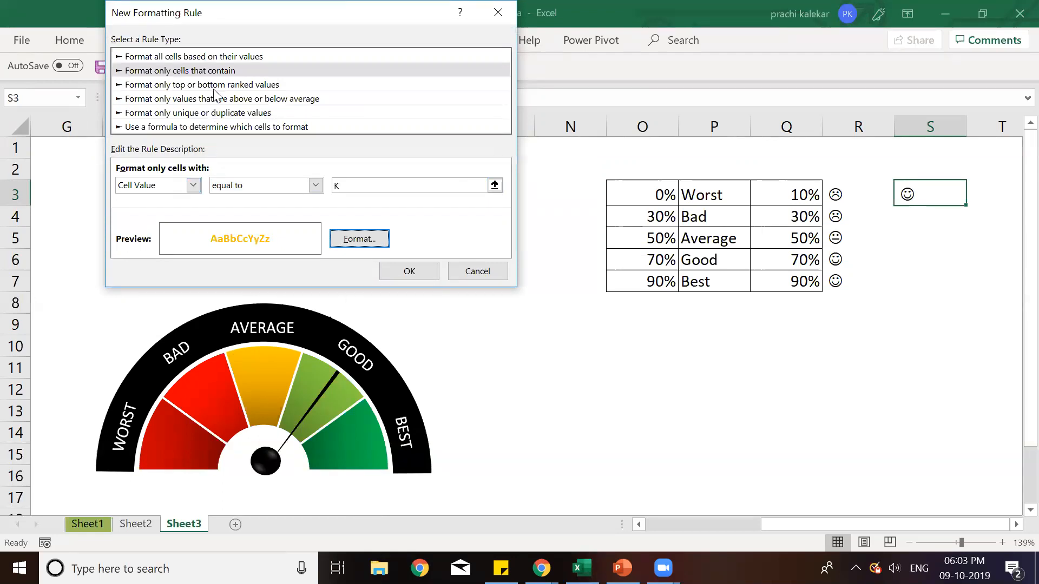
{"action": "left_click", "coordinate": [399, 274]}
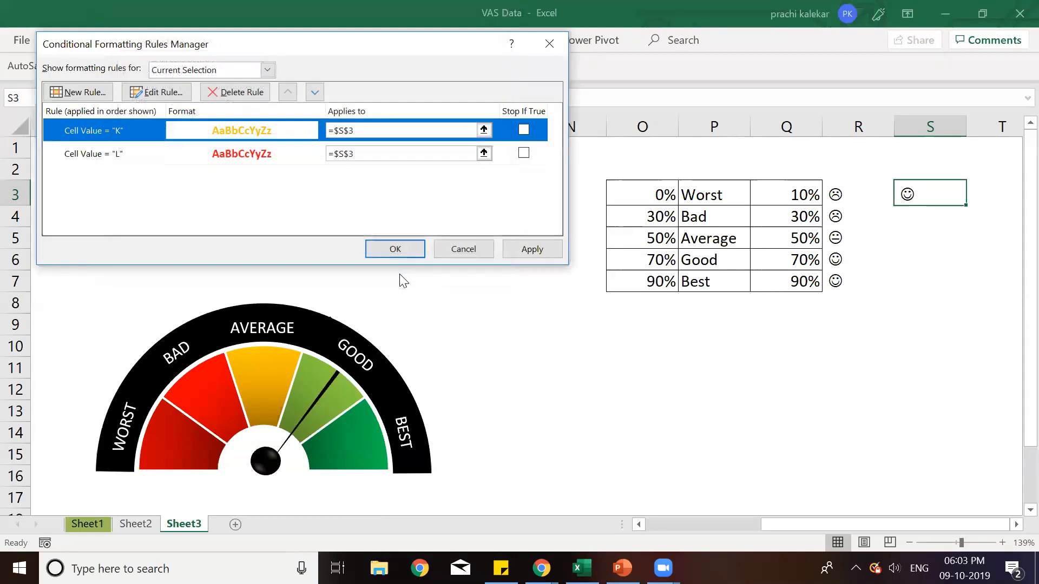
Step: Start a third conditional formatting rule for S3 that applies when the cell value is equal to J
{"action": "left_click", "coordinate": [85, 93]}
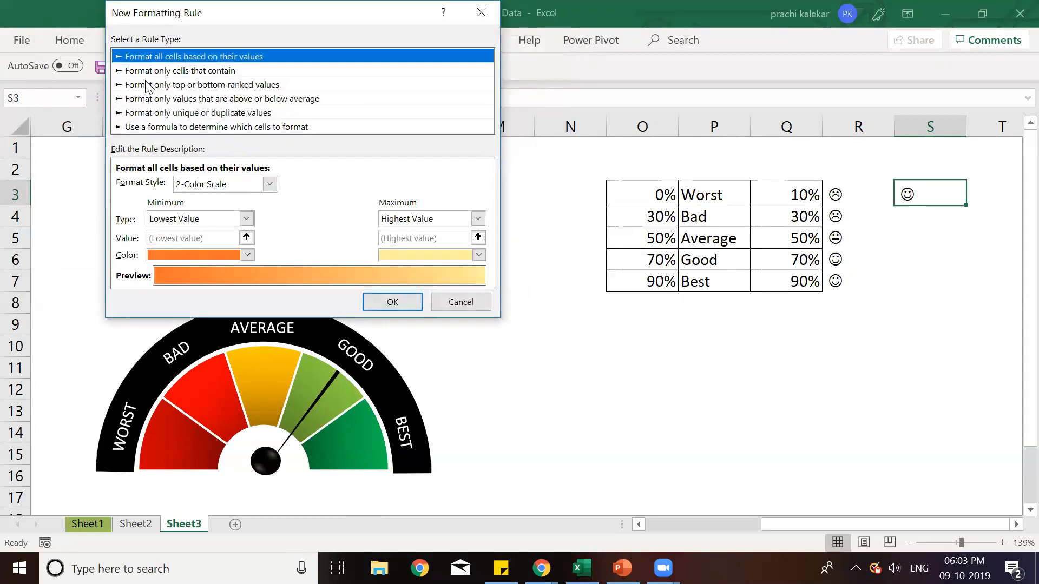
{"action": "left_click", "coordinate": [148, 72]}
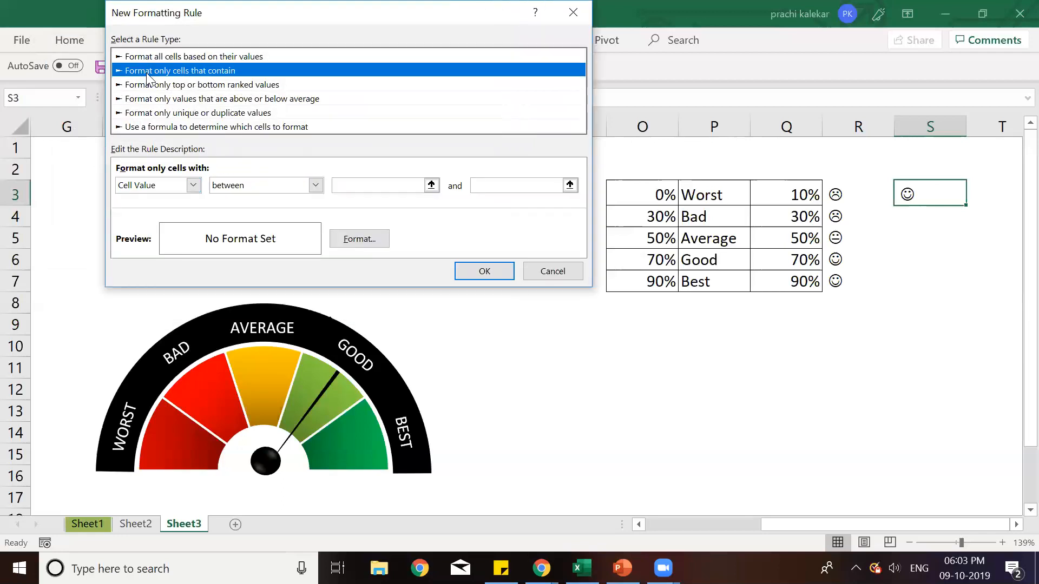
{"action": "left_click", "coordinate": [315, 187]}
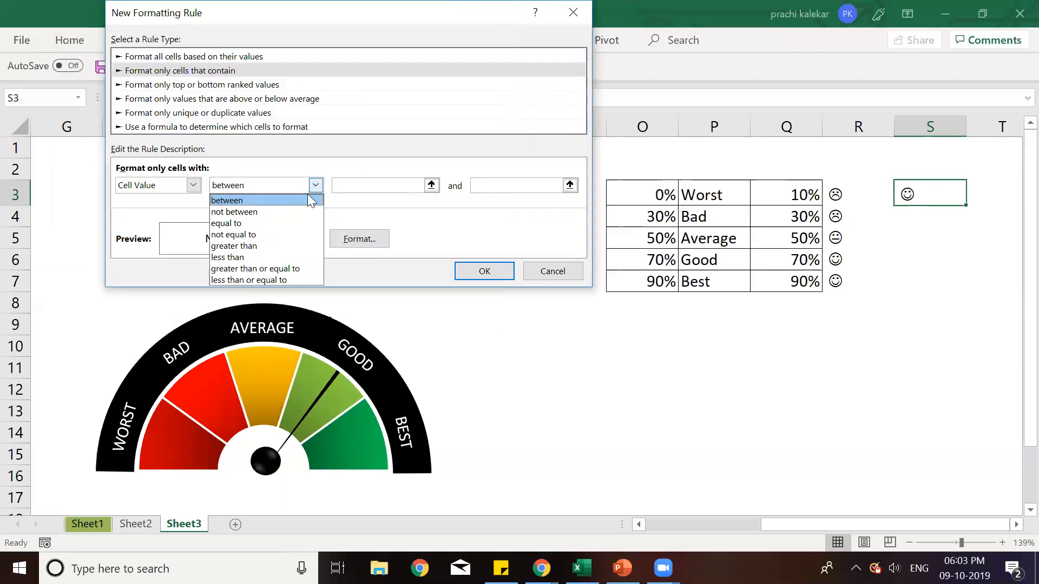
{"action": "left_click", "coordinate": [261, 222]}
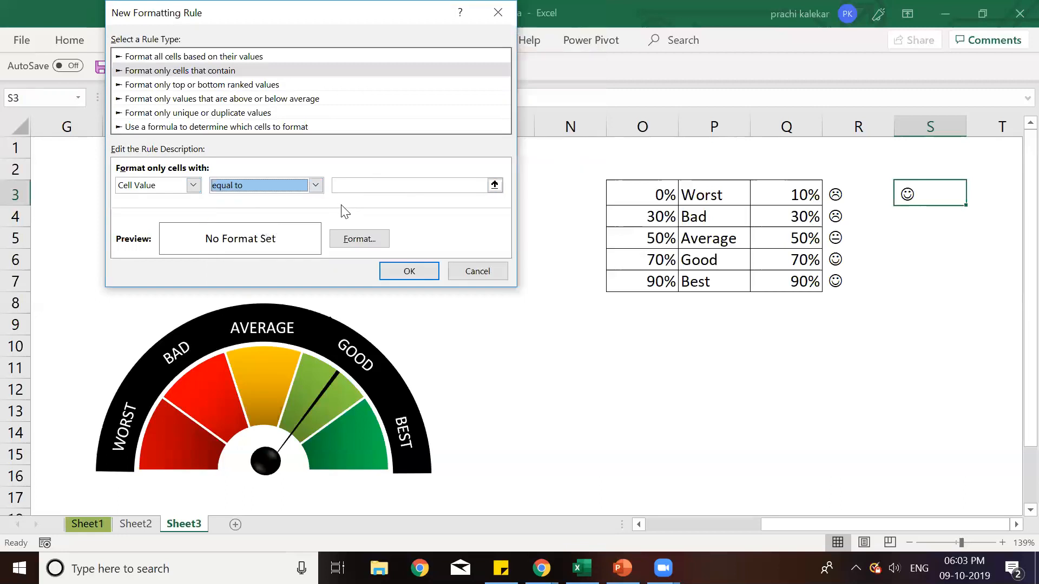
{"action": "left_click", "coordinate": [363, 186]}
{"action": "type", "text": "J"}
Step: Set the J rule's font format to bold in standard light green
{"action": "left_click", "coordinate": [357, 239]}
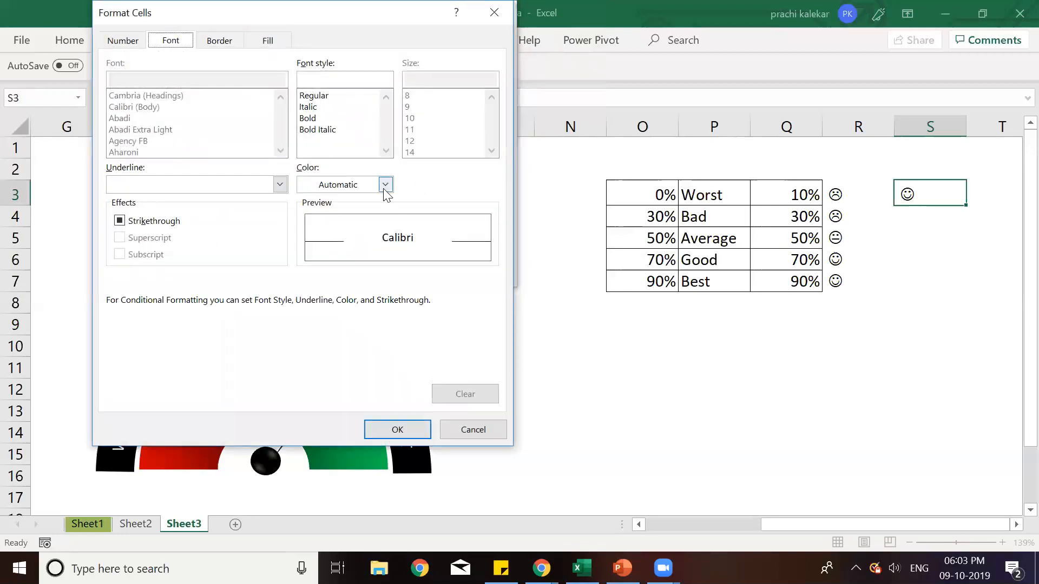
{"action": "left_click", "coordinate": [384, 189]}
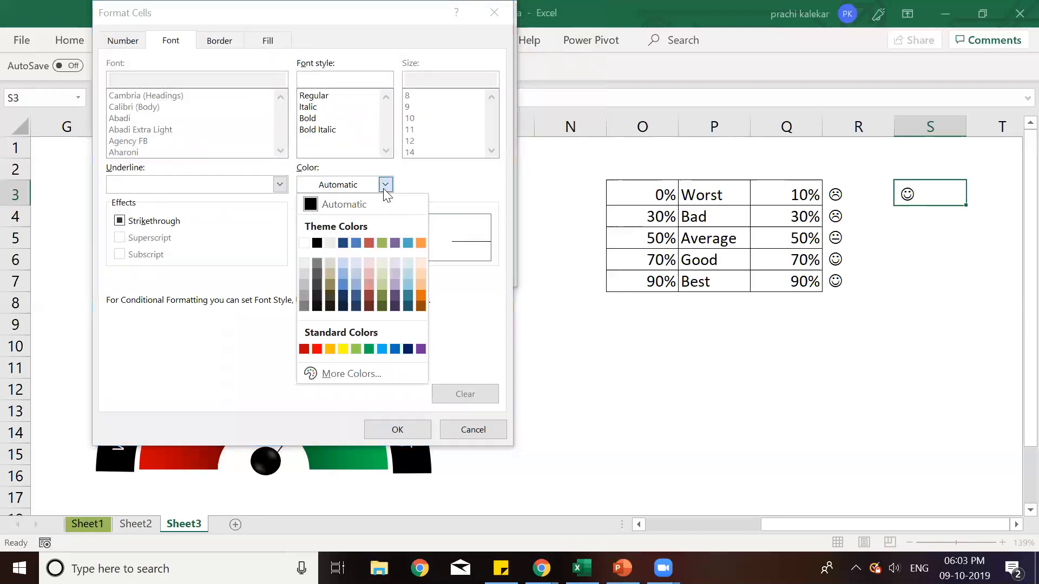
{"action": "left_click", "coordinate": [356, 349]}
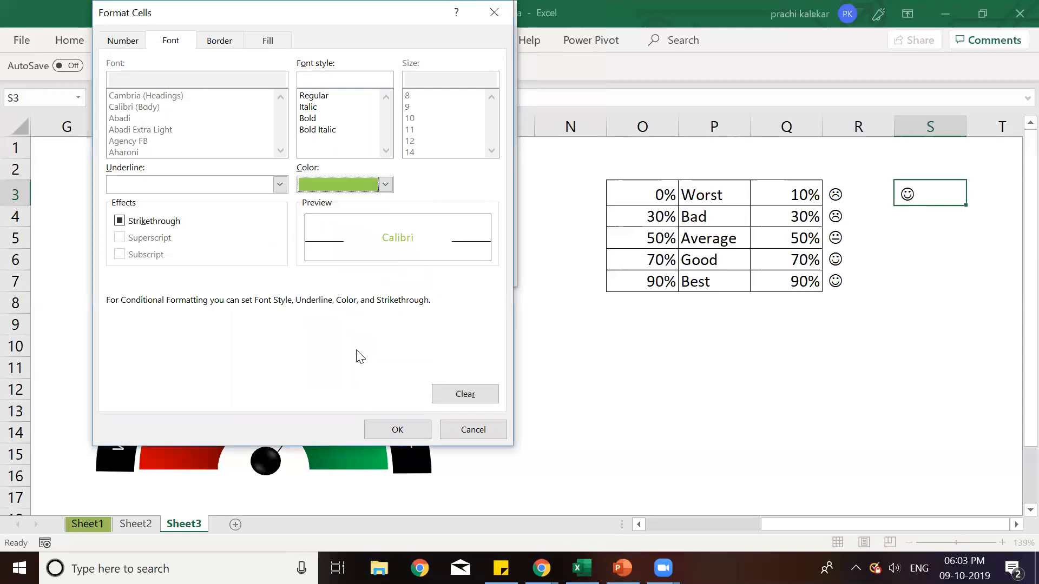
{"action": "left_click", "coordinate": [311, 119]}
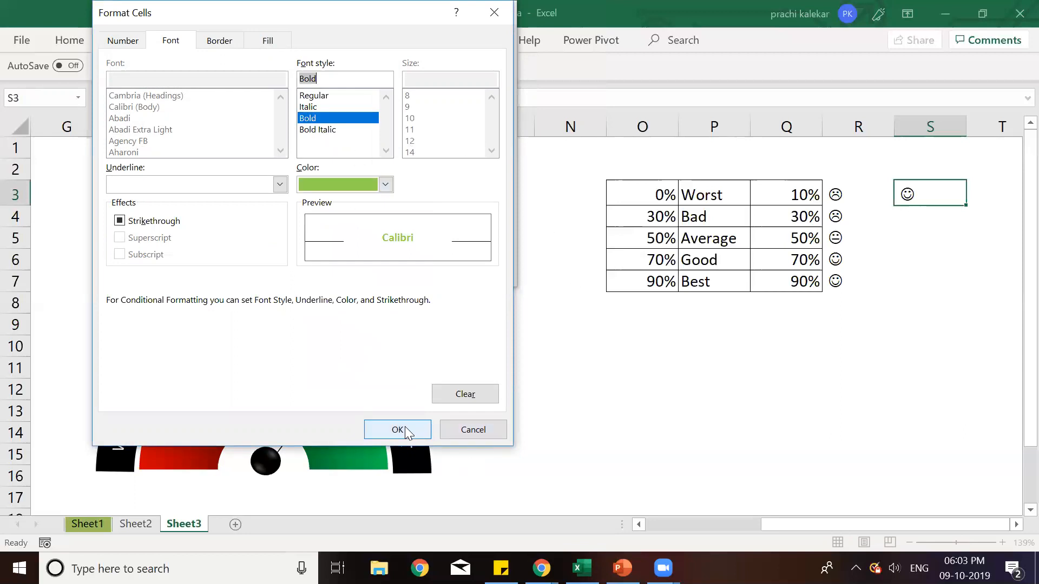
{"action": "left_click", "coordinate": [411, 433]}
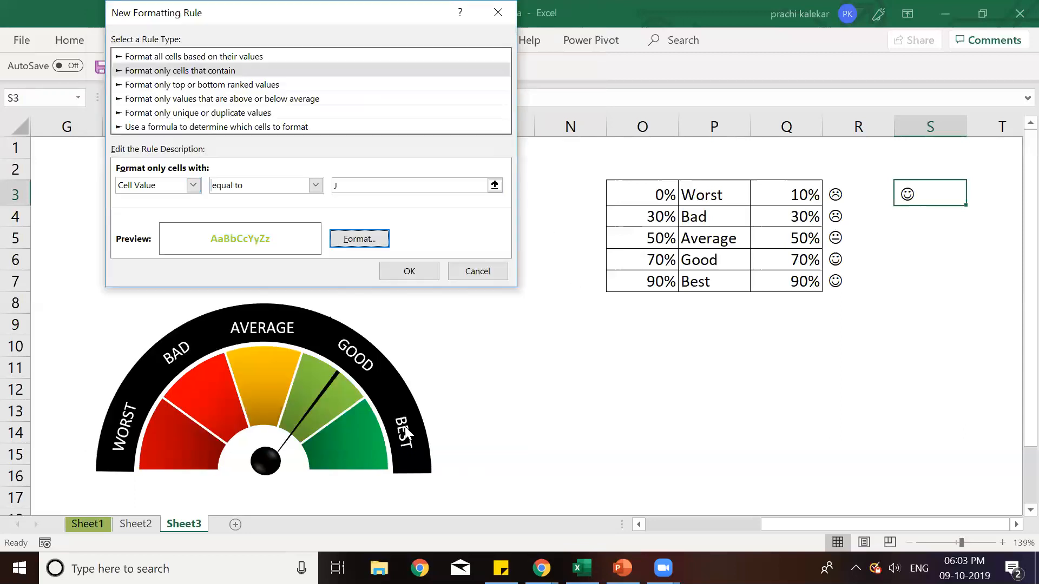
Step: Add the J rule to the rule list and apply all three conditional formatting rules to S3
{"action": "left_click", "coordinate": [418, 272]}
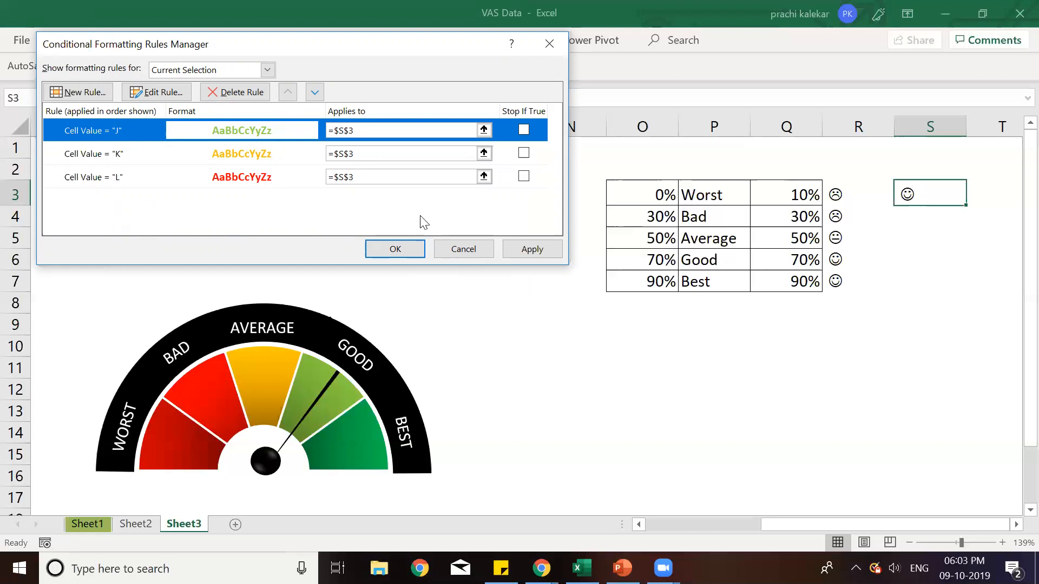
{"action": "left_click", "coordinate": [391, 250]}
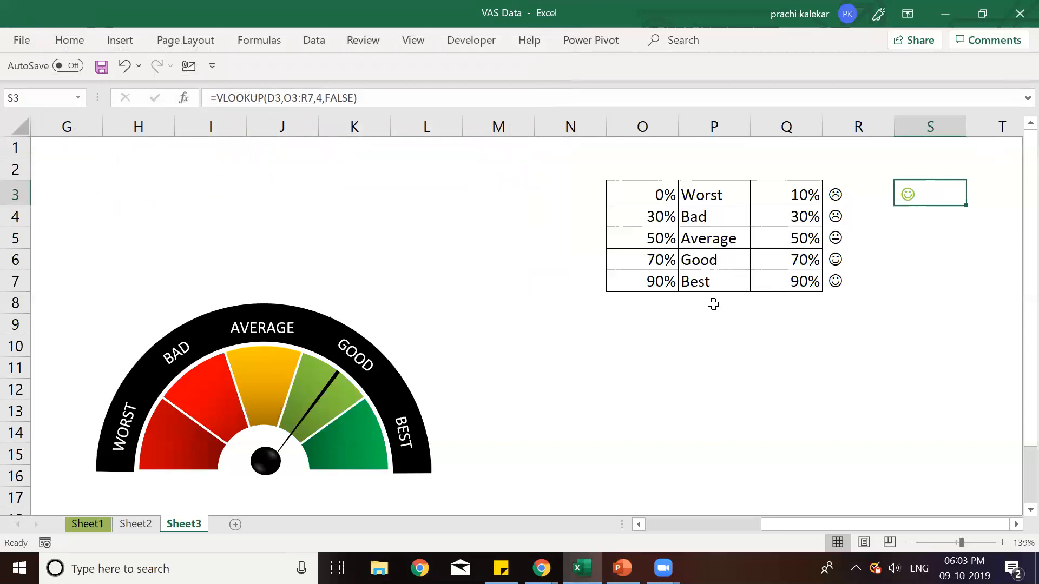
{"action": "left_click_drag", "start_coordinate": [796, 530], "coordinate": [680, 542]}
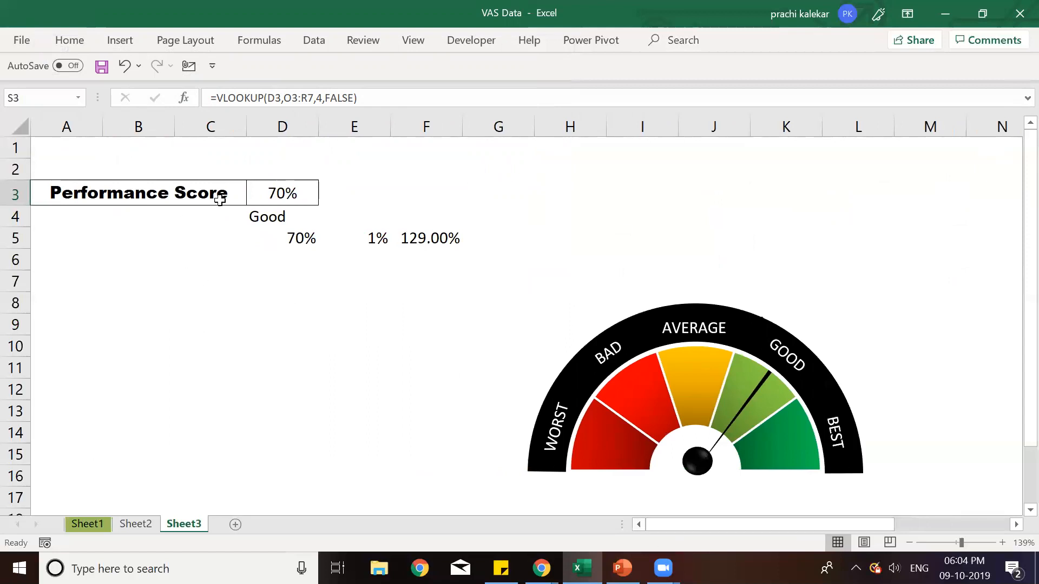
{"action": "left_click_drag", "start_coordinate": [788, 529], "coordinate": [866, 519]}
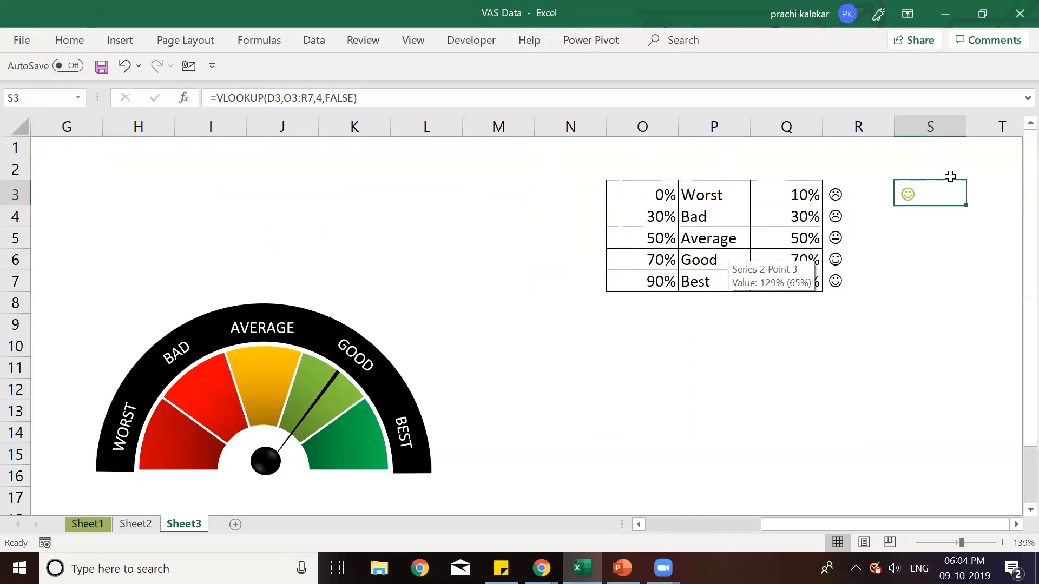
{"action": "left_click", "coordinate": [930, 264]}
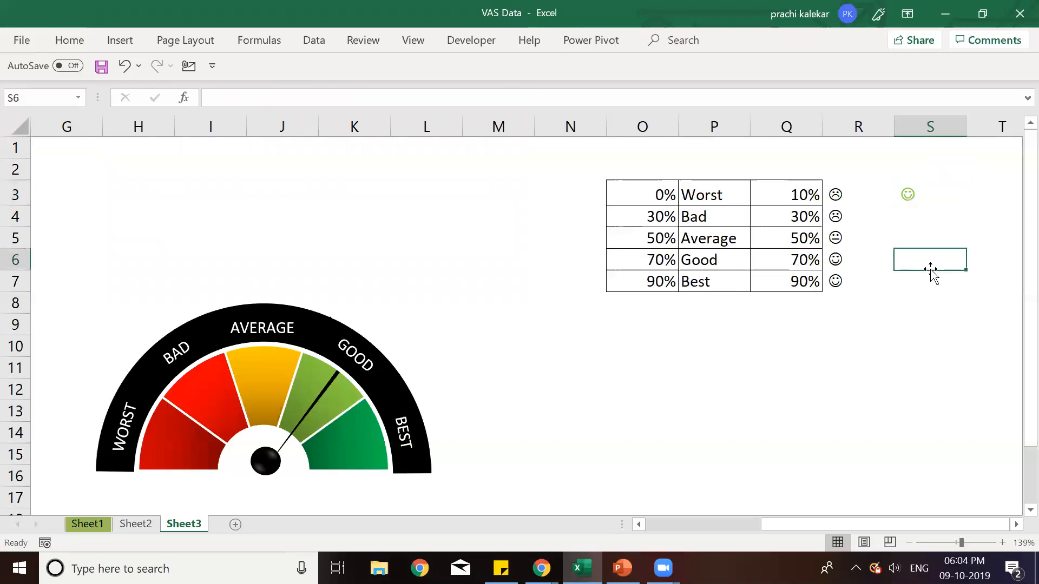
Step: Copy the smiley cell S3 and paste it as a linked picture
{"action": "left_click", "coordinate": [906, 196]}
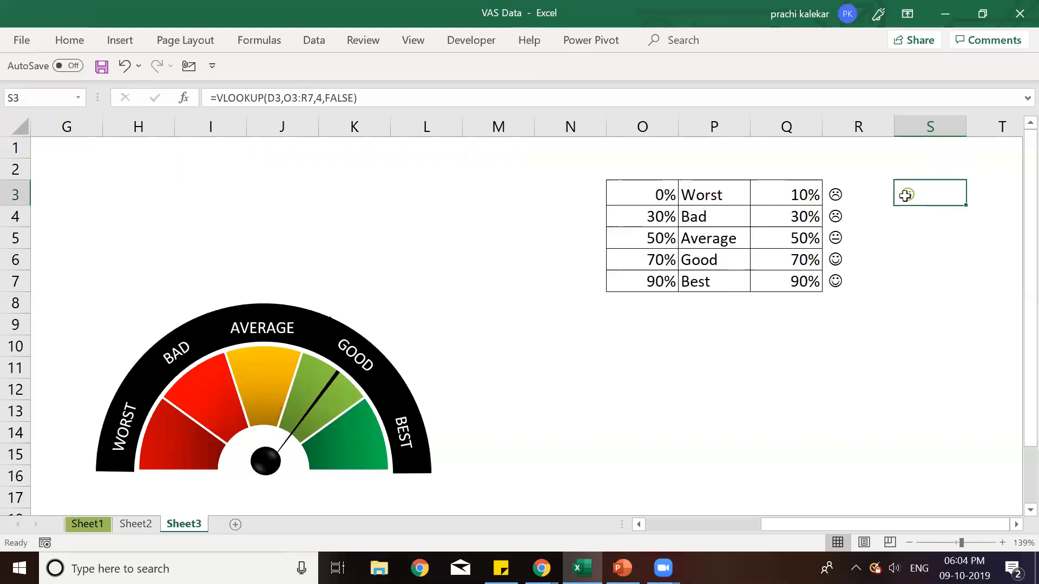
{"action": "key", "text": "ctrl+c"}
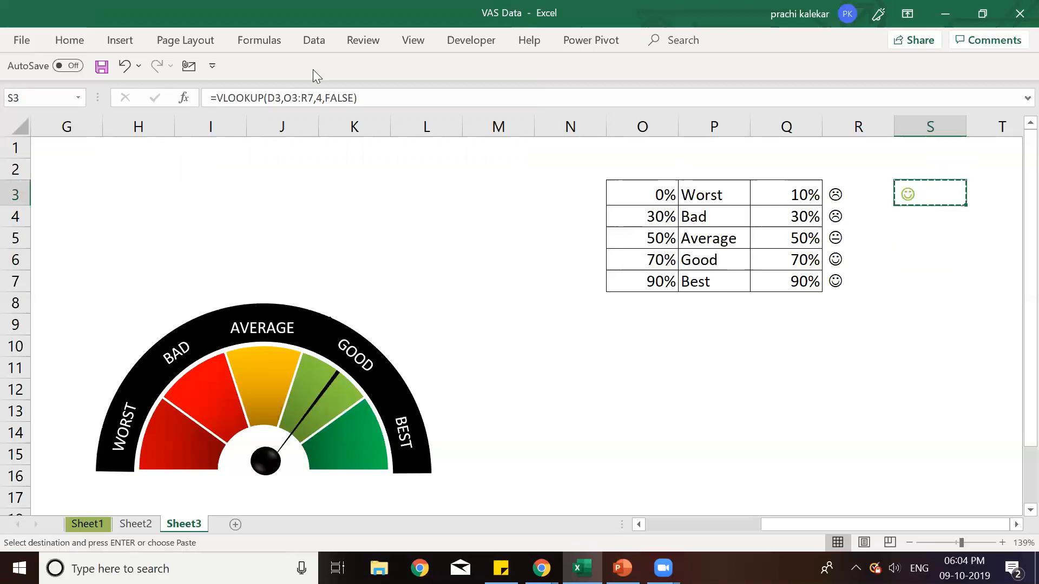
{"action": "left_click", "coordinate": [69, 39]}
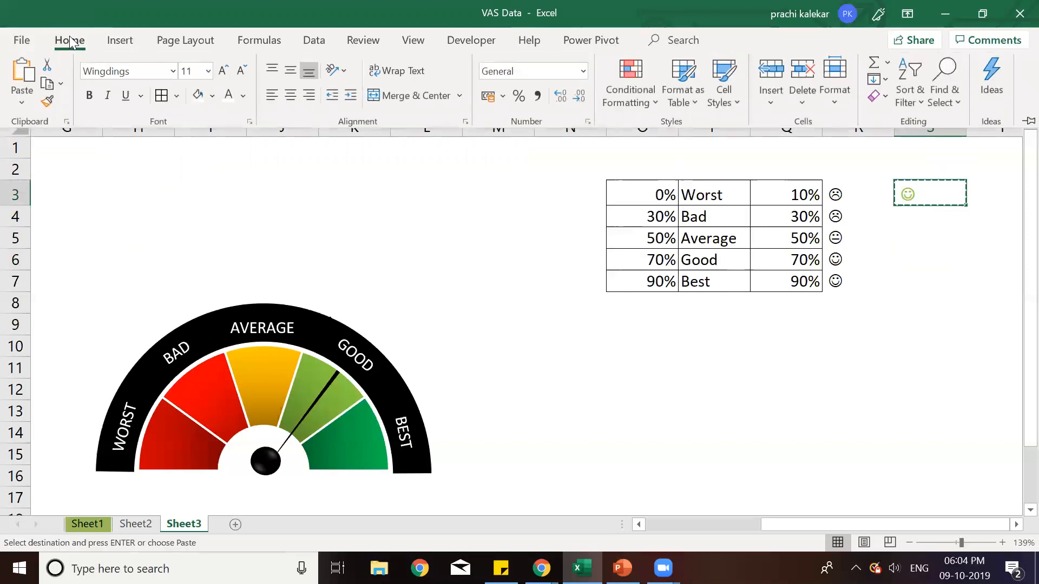
{"action": "left_click", "coordinate": [22, 102]}
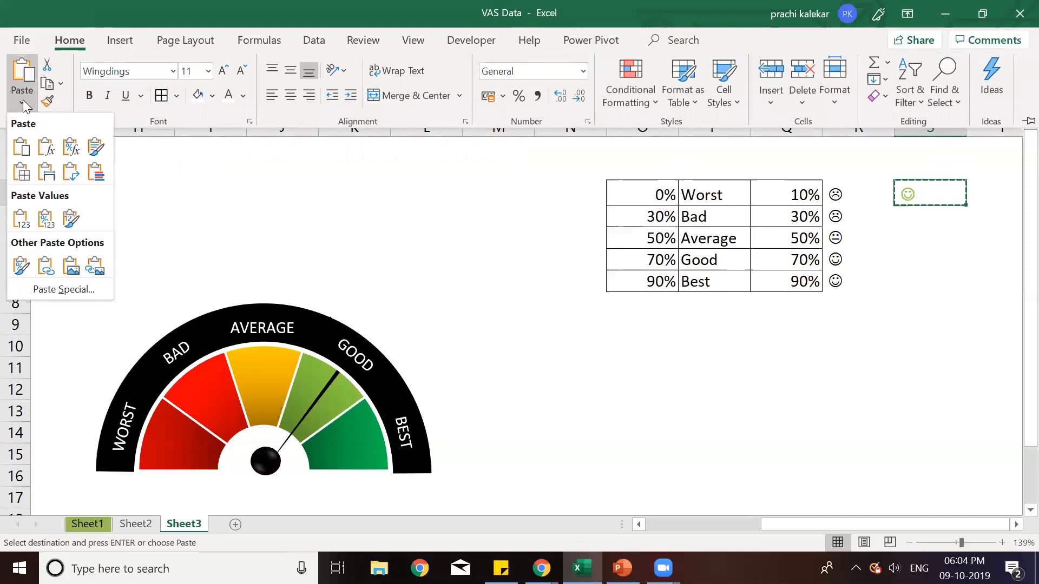
{"action": "left_click", "coordinate": [96, 269]}
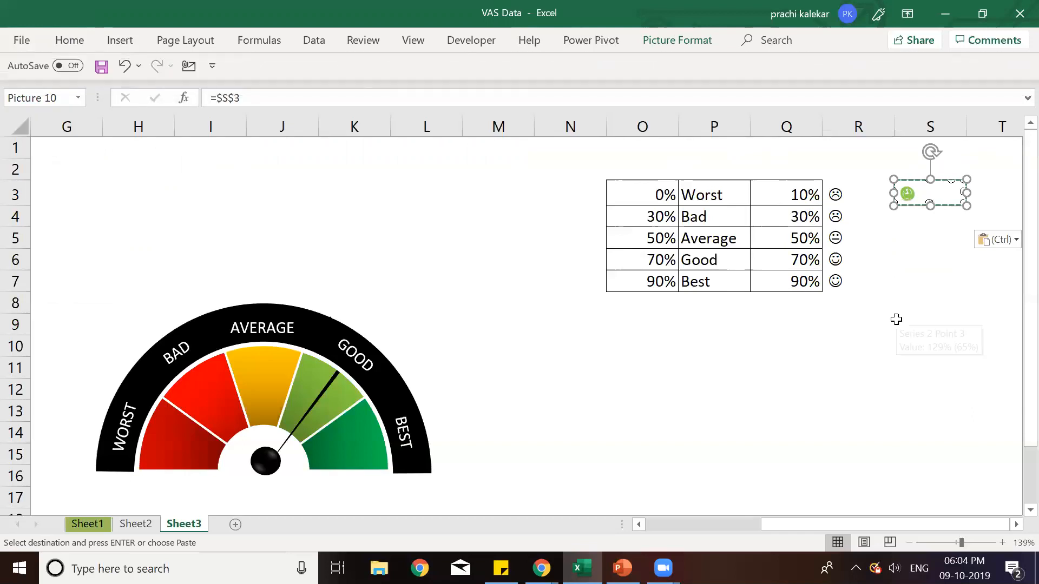
Step: Move the linked smiley picture onto the black hub of the gauge and enlarge it to fill the hub
{"action": "left_click_drag", "start_coordinate": [924, 195], "coordinate": [264, 461]}
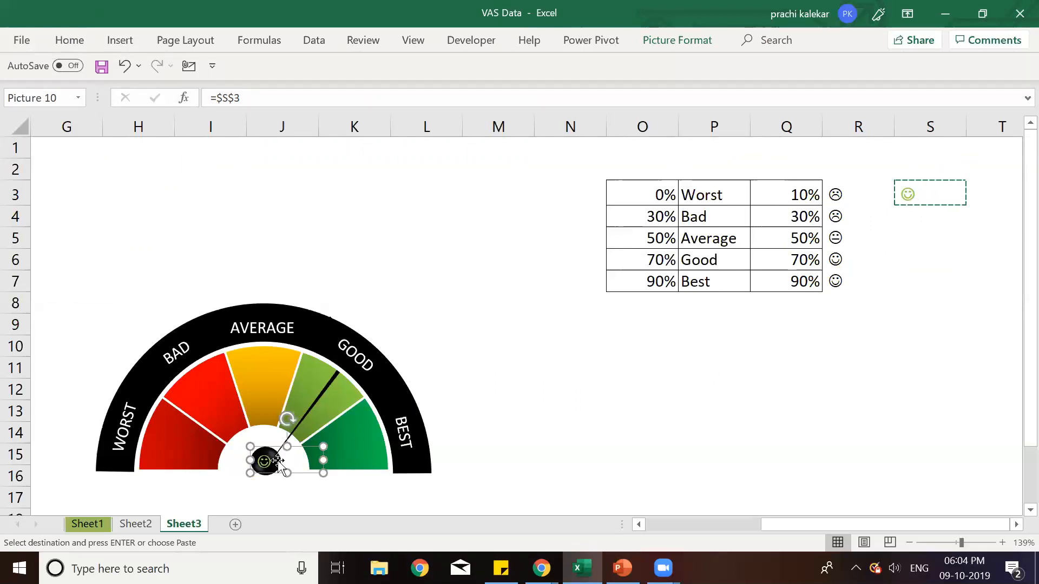
{"action": "left_click_drag", "start_coordinate": [320, 445], "coordinate": [299, 452]}
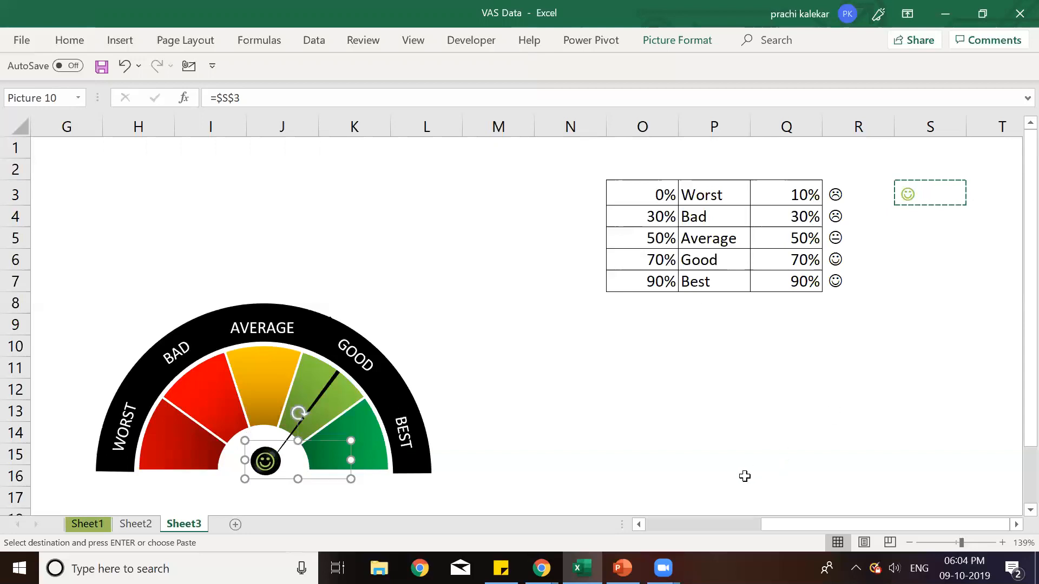
Step: Set the performance score in D3 to 20% to test the needle and smiley
{"action": "left_click", "coordinate": [690, 525]}
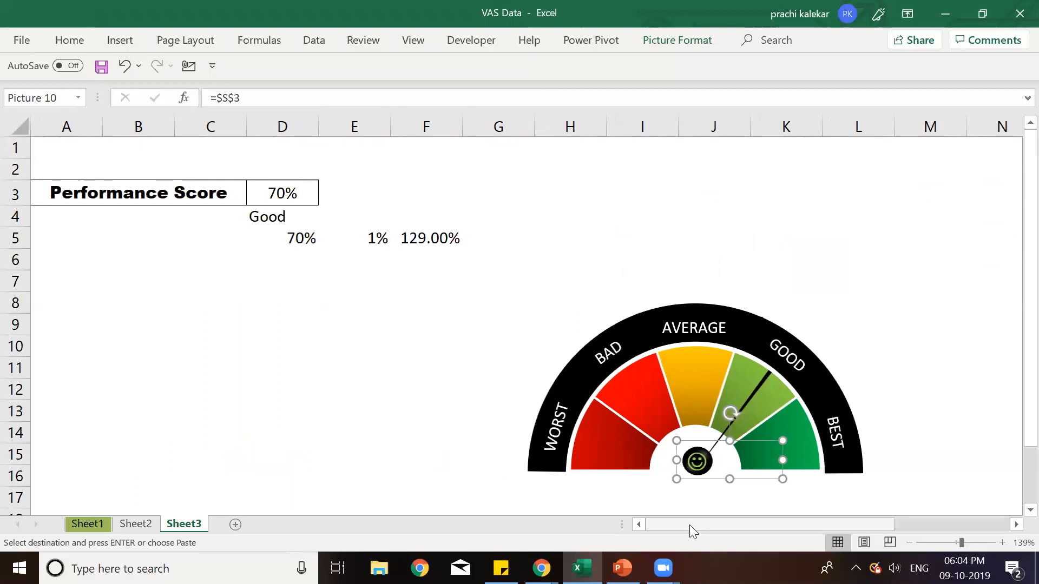
{"action": "double_click", "coordinate": [279, 193]}
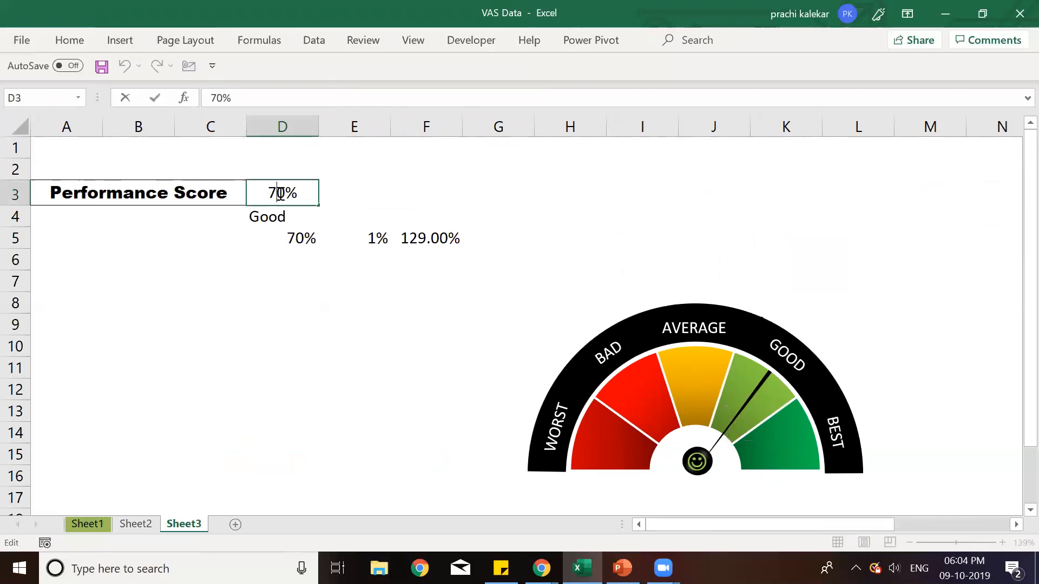
{"action": "key", "text": "BackSpace"}
{"action": "type", "text": "2"}
{"action": "key", "text": "Return"}
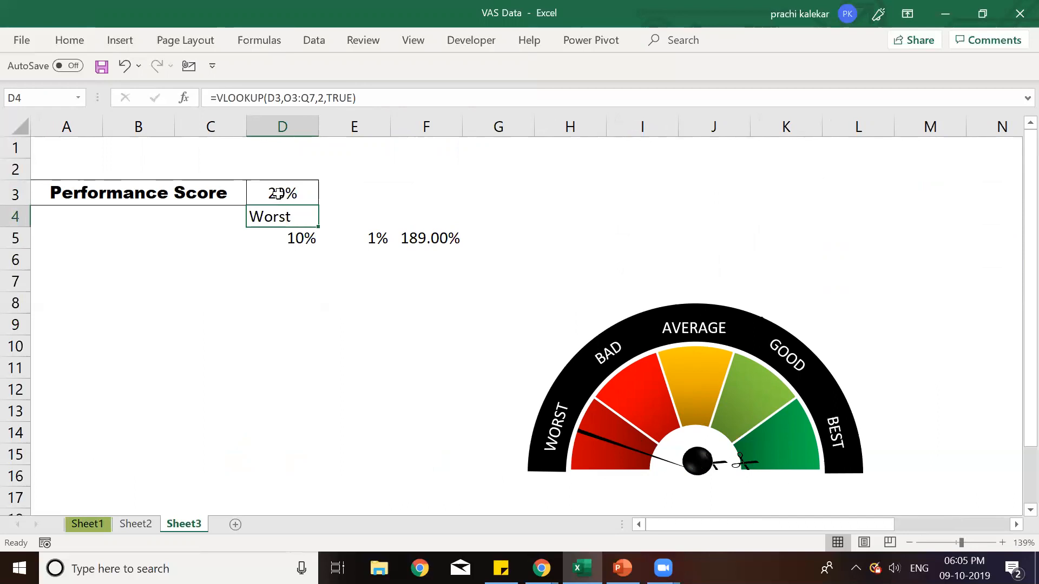
Step: Set the performance score in D3 to 50% to test the average rating
{"action": "double_click", "coordinate": [279, 194]}
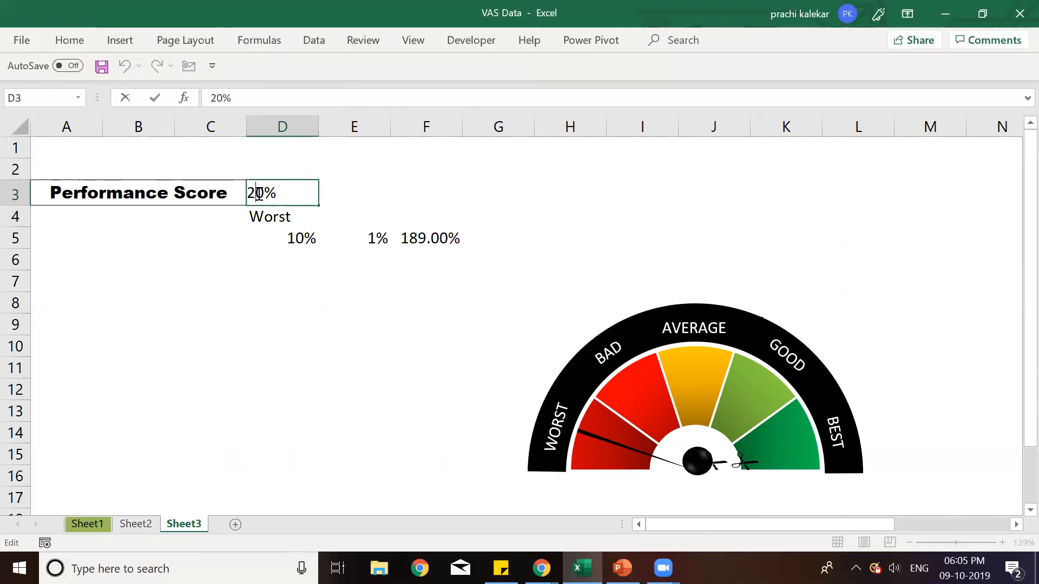
{"action": "type", "text": "5"}
{"action": "key", "text": "BackSpace"}
{"action": "key", "text": "BackSpace"}
{"action": "type", "text": "5"}
{"action": "key", "text": "Return"}
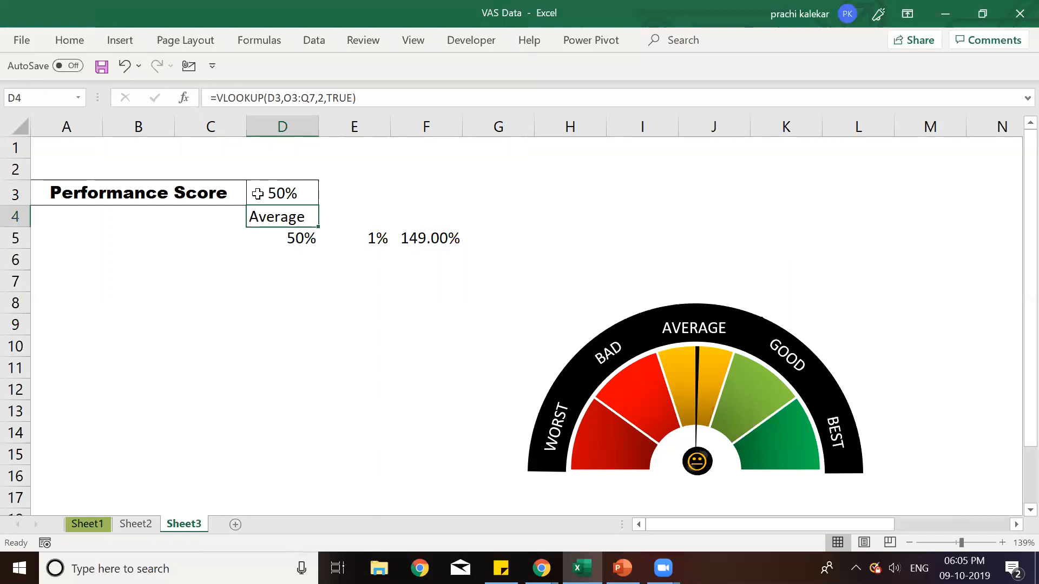
Step: Set the performance score in D3 to 90% to test the best rating
{"action": "double_click", "coordinate": [270, 193]}
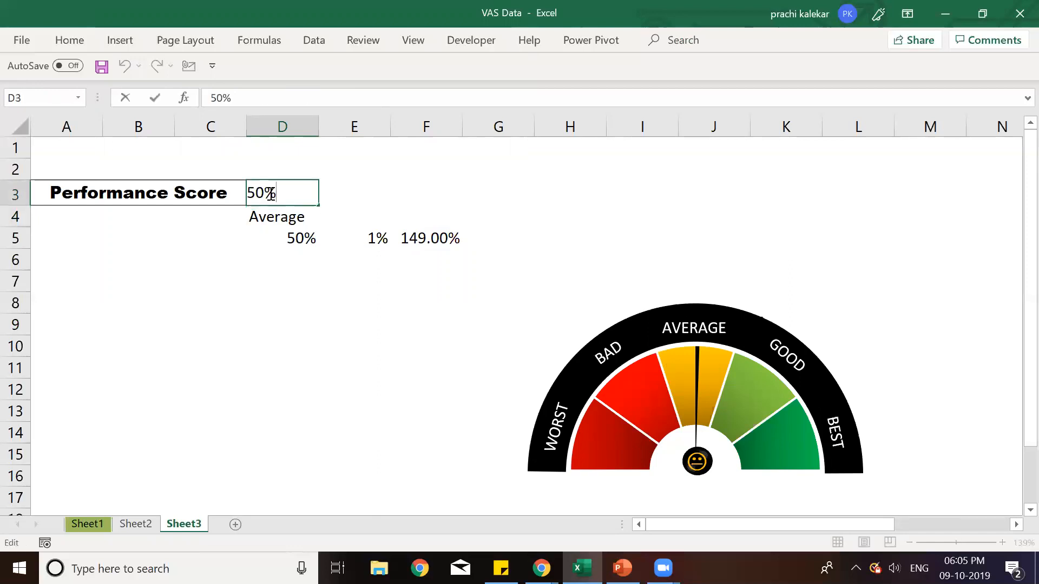
{"action": "double_click", "coordinate": [255, 193]}
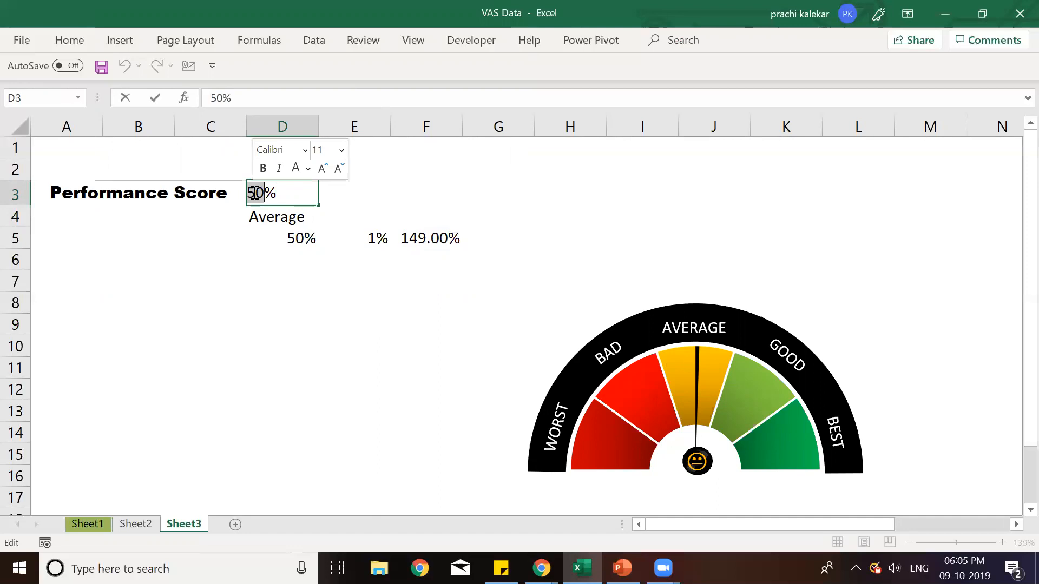
{"action": "type", "text": "90"}
{"action": "key", "text": "Return"}
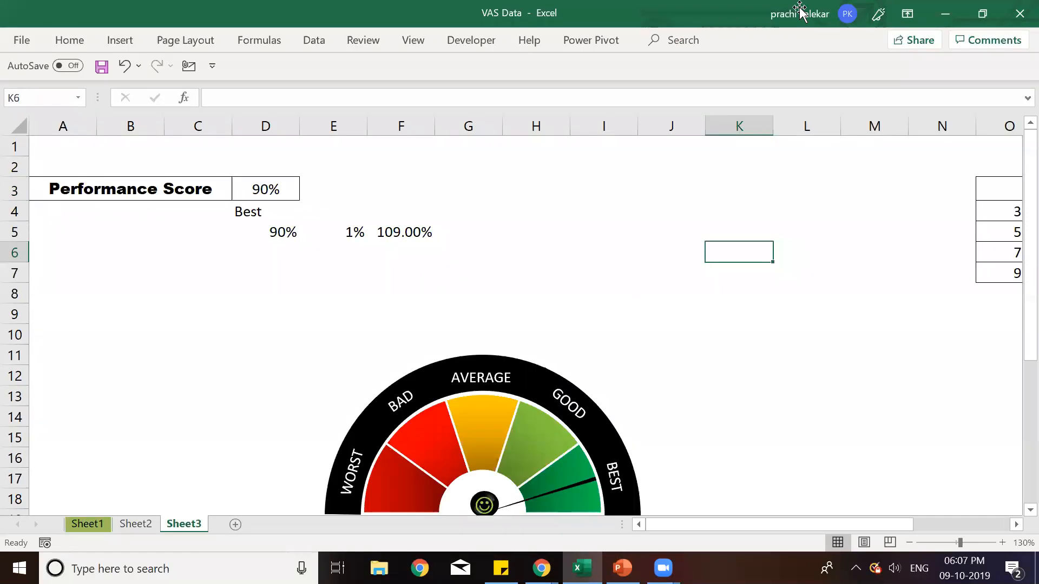
Step: Hide the helper values in D4:F6 by giving them a white font color
{"action": "left_click_drag", "start_coordinate": [236, 212], "coordinate": [414, 255]}
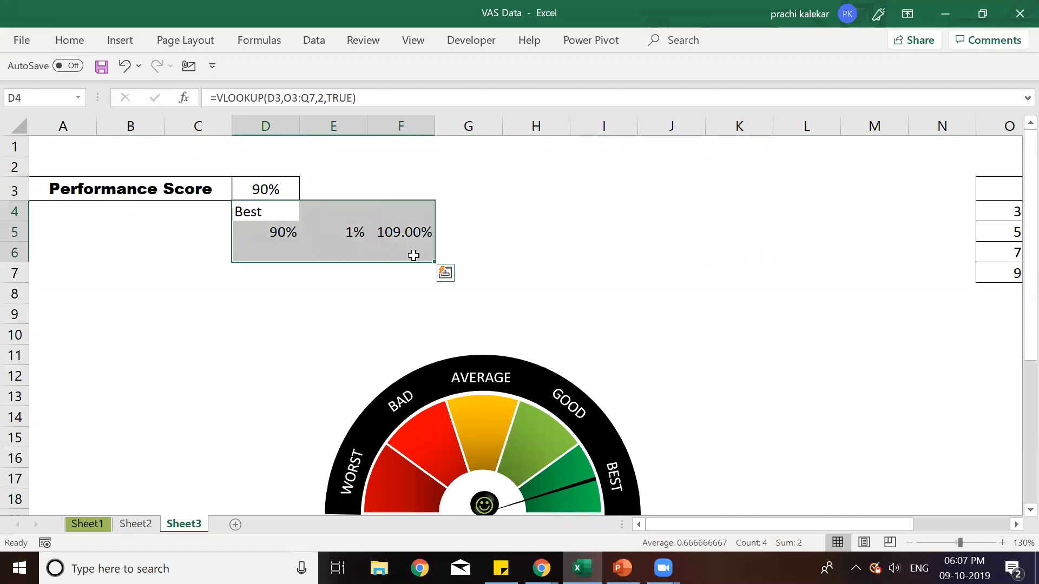
{"action": "left_click", "coordinate": [69, 40]}
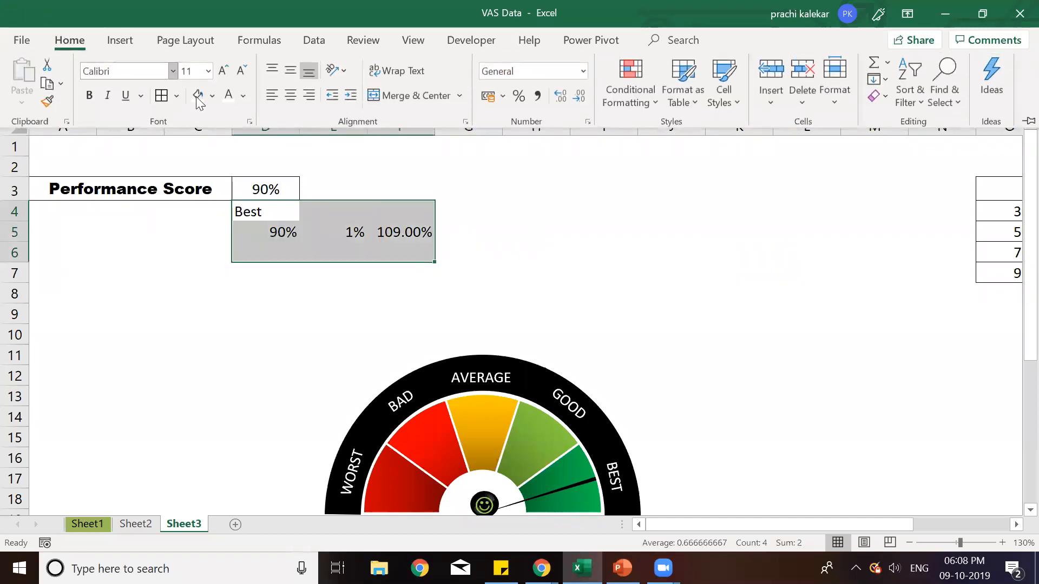
{"action": "left_click", "coordinate": [228, 97]}
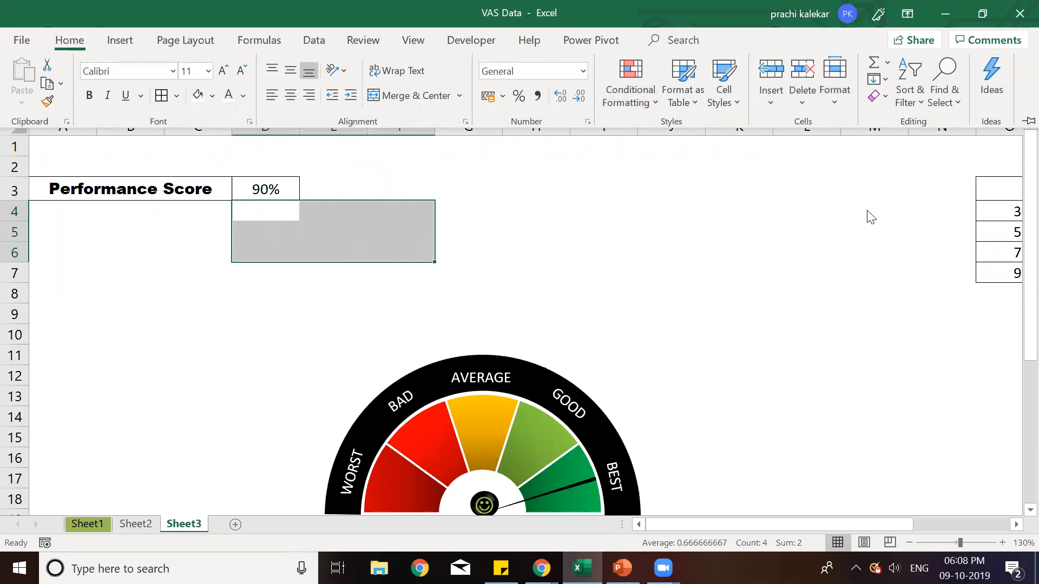
Step: Hide the lookup table in N2:R9 by giving the range a white font color and no borders
{"action": "left_click_drag", "start_coordinate": [666, 526], "coordinate": [878, 524]}
{"action": "left_click_drag", "start_coordinate": [627, 166], "coordinate": [876, 320]}
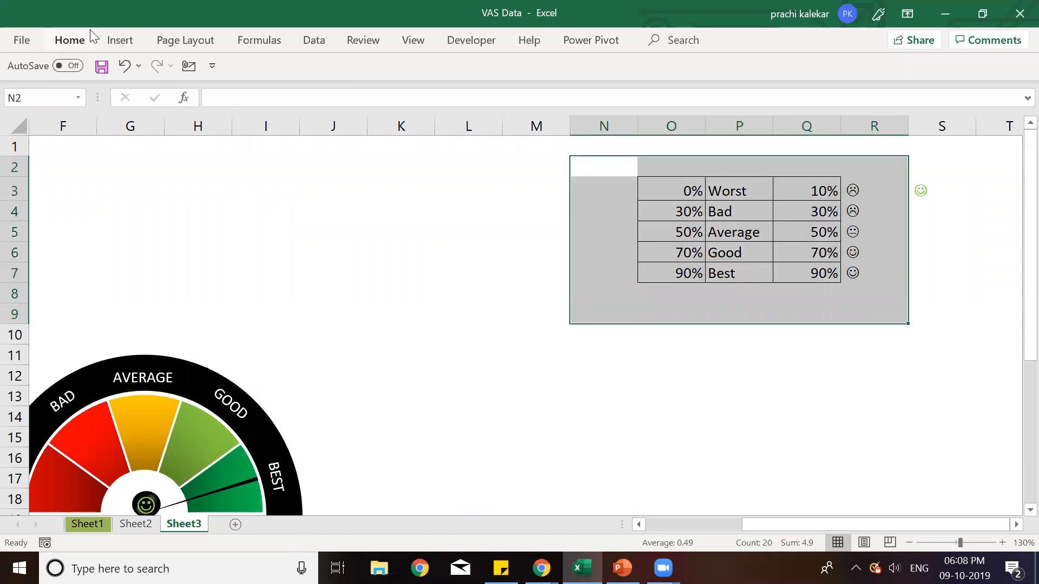
{"action": "left_click", "coordinate": [67, 41]}
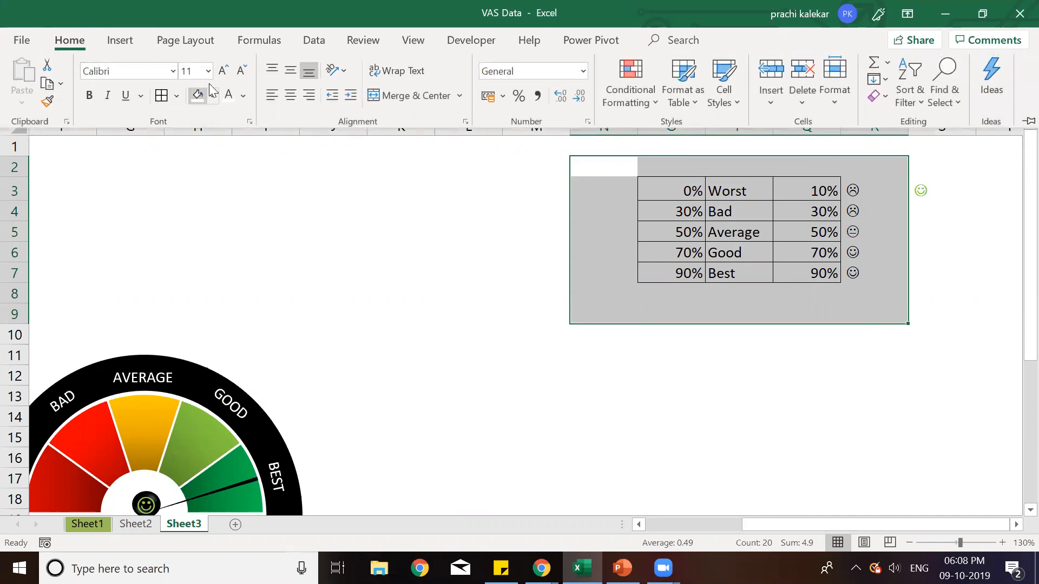
{"action": "left_click", "coordinate": [228, 95]}
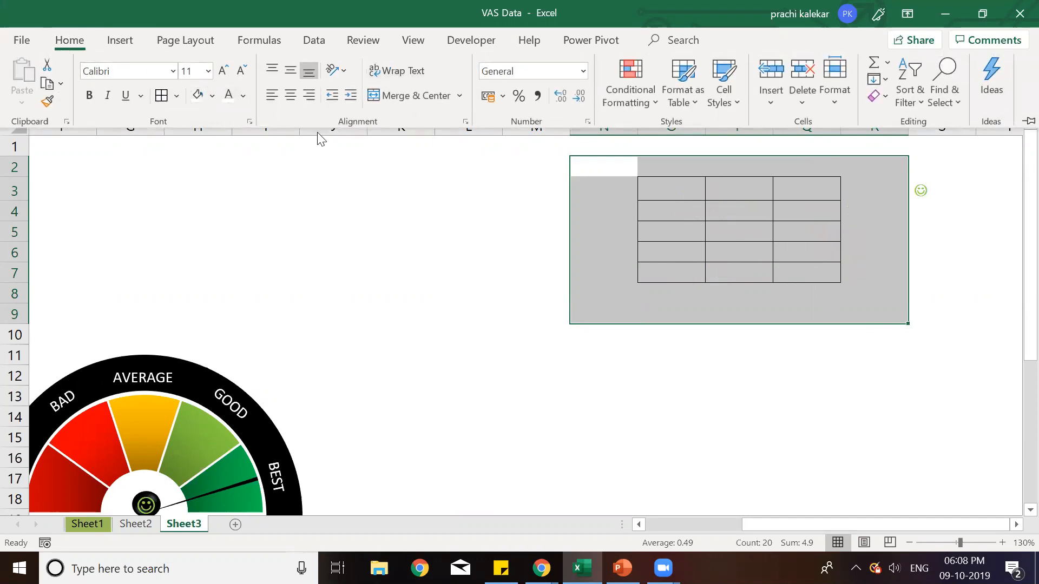
{"action": "left_click", "coordinate": [176, 96]}
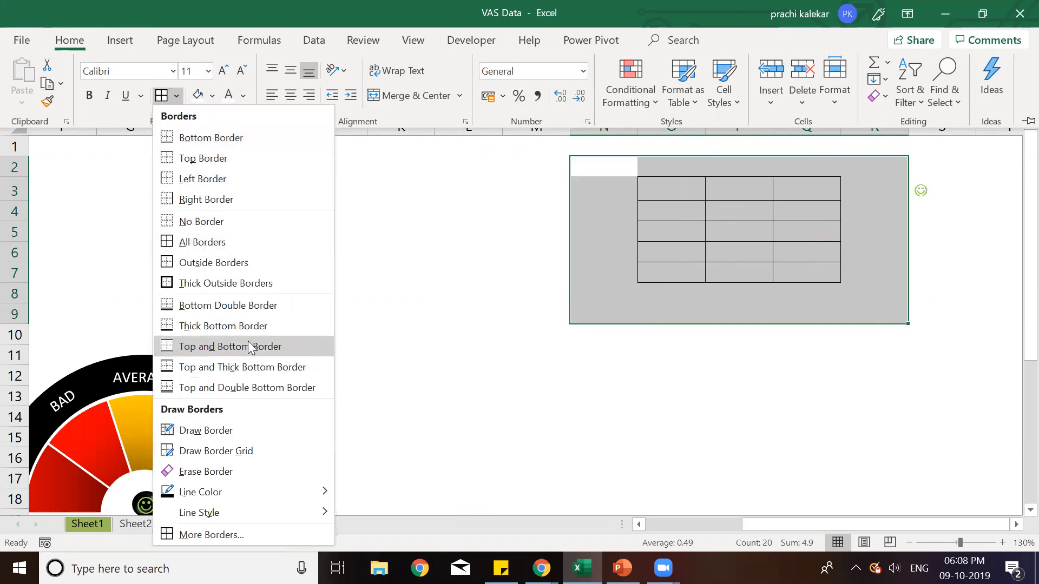
{"action": "left_click", "coordinate": [230, 223]}
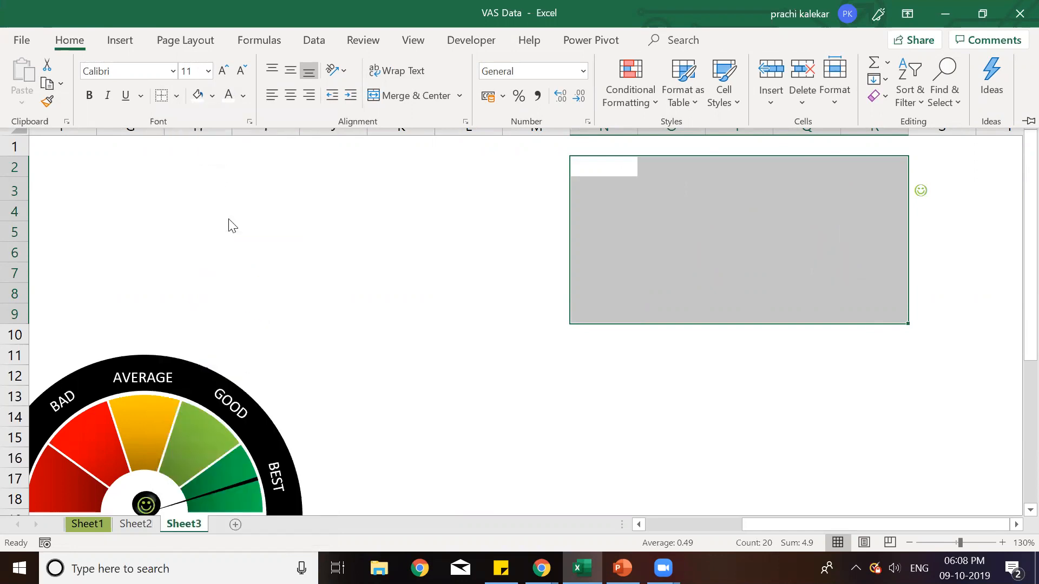
{"action": "key", "text": "ctrl+F1"}
Step: Set the performance score in D3 to 50% to check the finished gauge
{"action": "left_click_drag", "start_coordinate": [842, 521], "coordinate": [710, 550]}
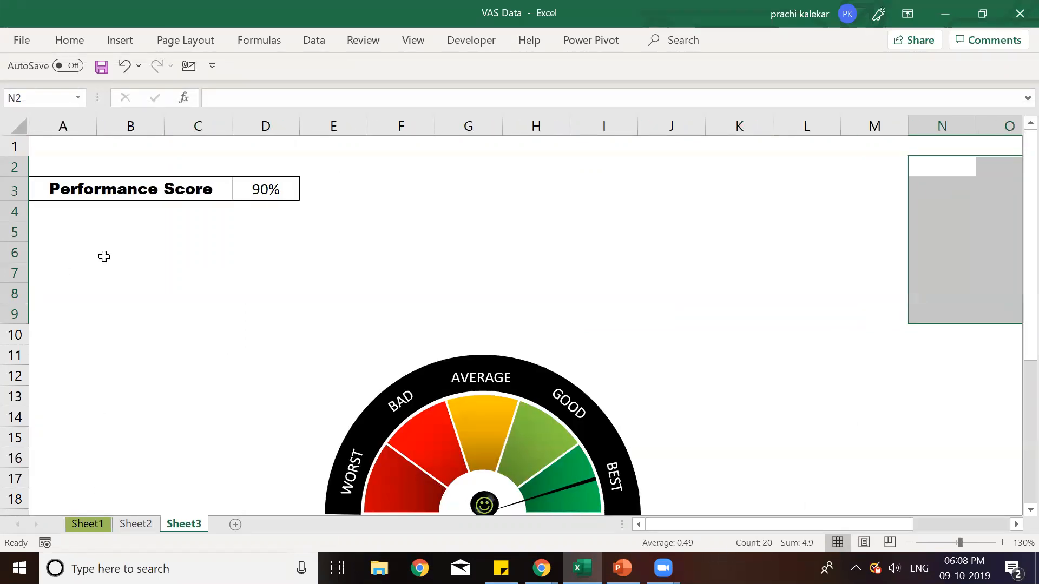
{"action": "double_click", "coordinate": [263, 190]}
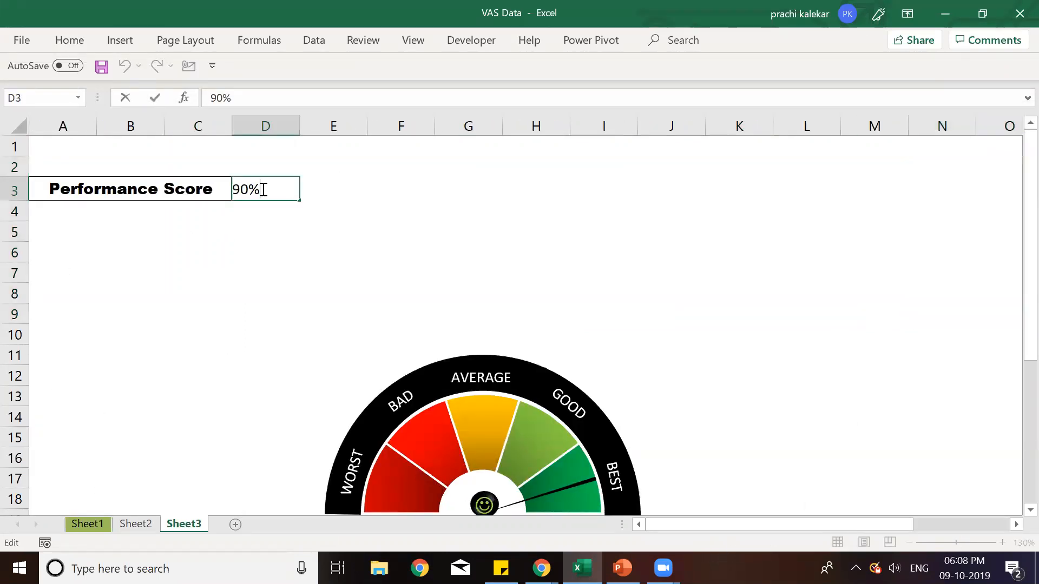
{"action": "key", "text": "BackSpace"}
{"action": "key", "text": "BackSpace"}
{"action": "type", "text": "50"}
{"action": "key", "text": "Return"}
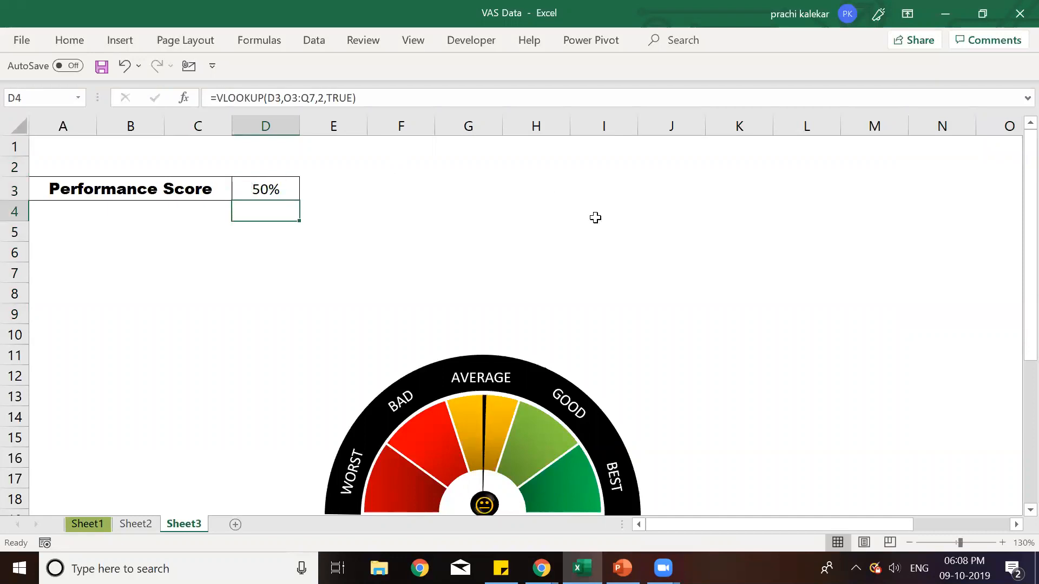
{"action": "left_click", "coordinate": [764, 273]}
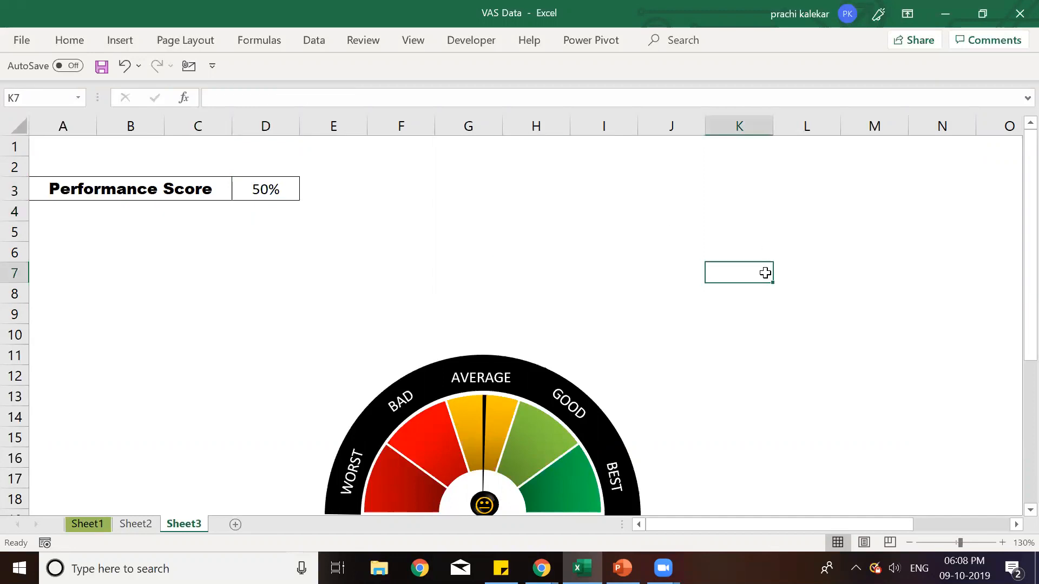